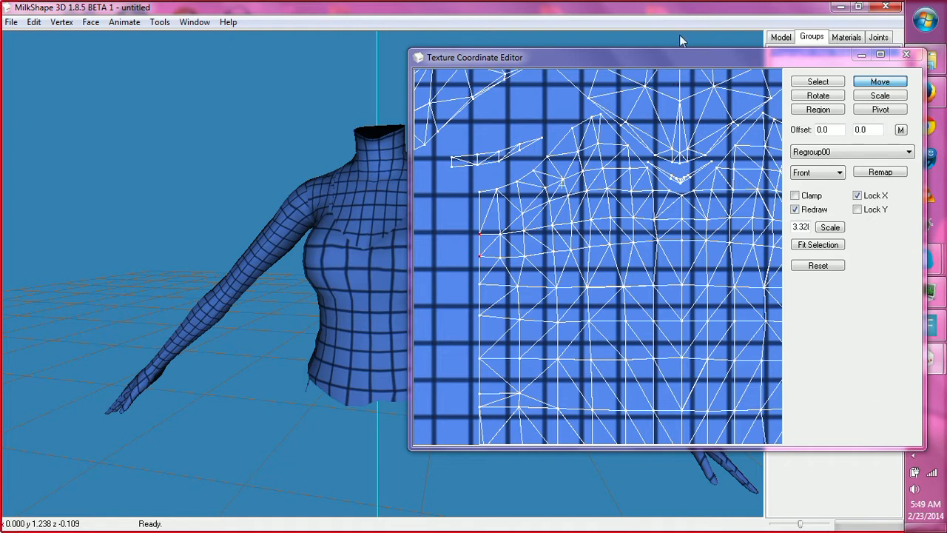
Maximize the Texture Coordinate Editor, set its view scale to .7 and center the whole UV layout in view.
left_click(881, 56)
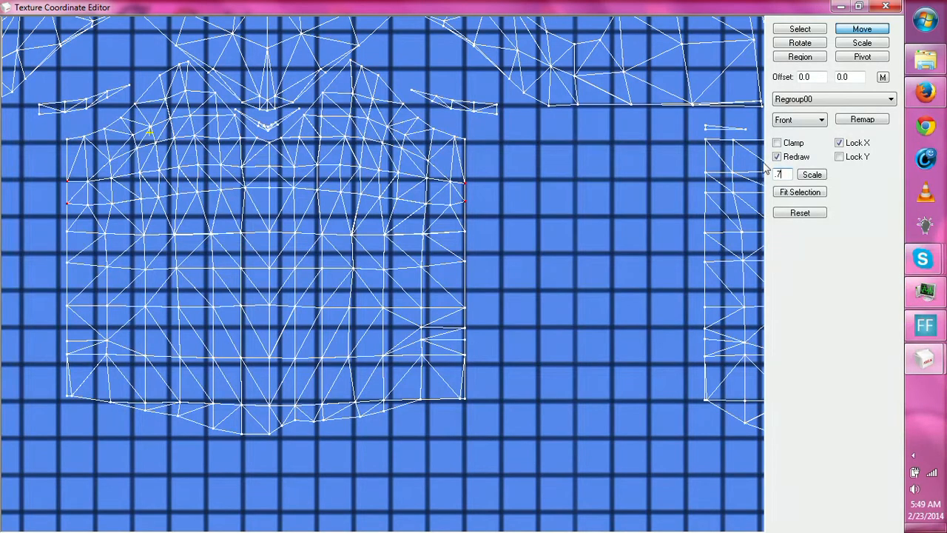
left_click(813, 174)
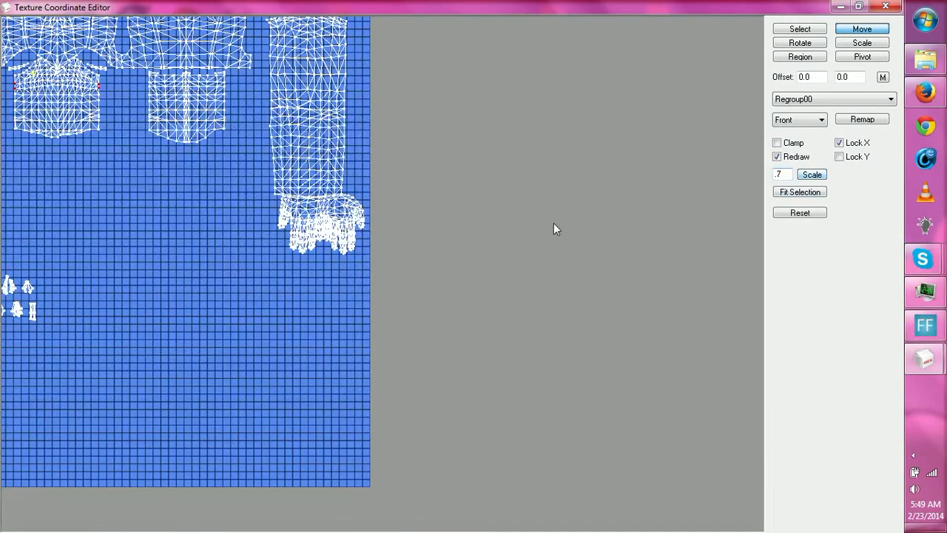
left_click(792, 30)
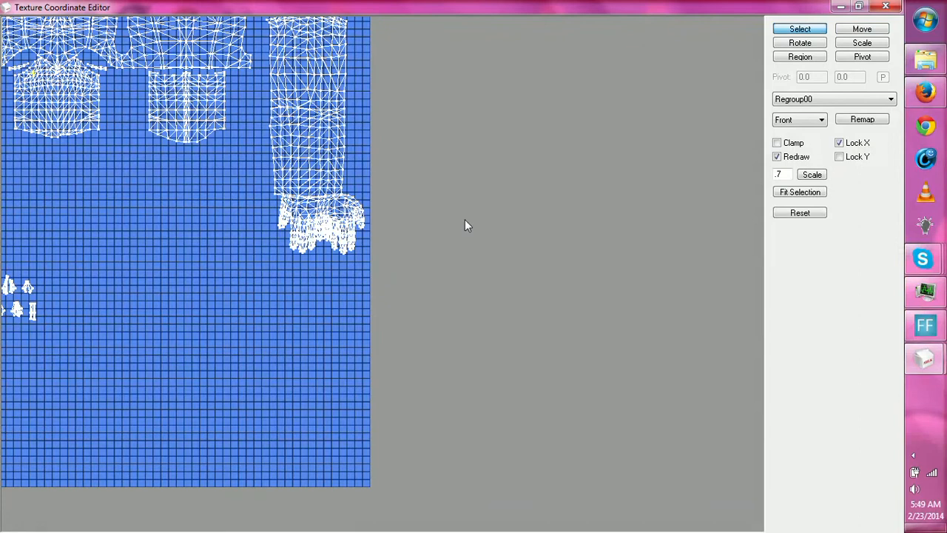
left_click_drag(465, 219, 677, 214, "ctrl")
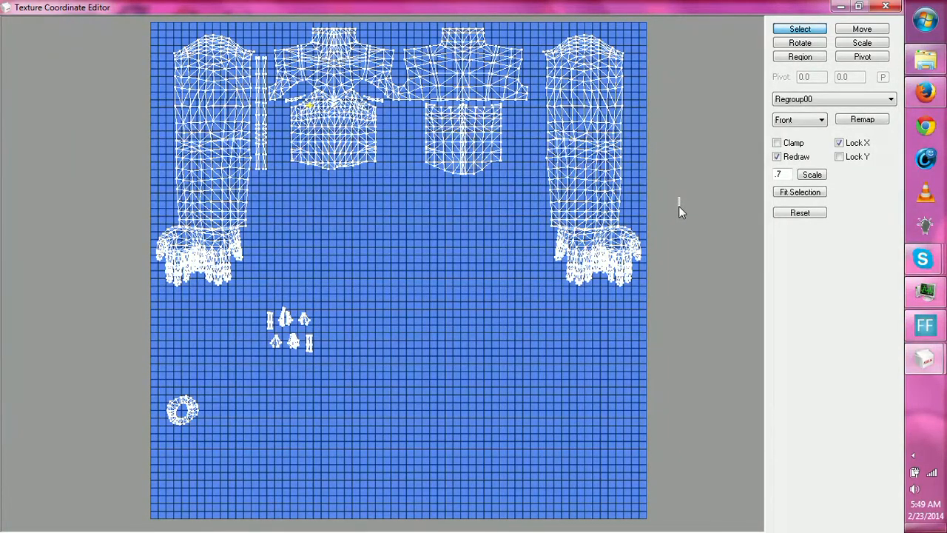
Launch Adobe Photoshop CS6, then restore and minimize the Texture Coordinate Editor window.
left_click(922, 22)
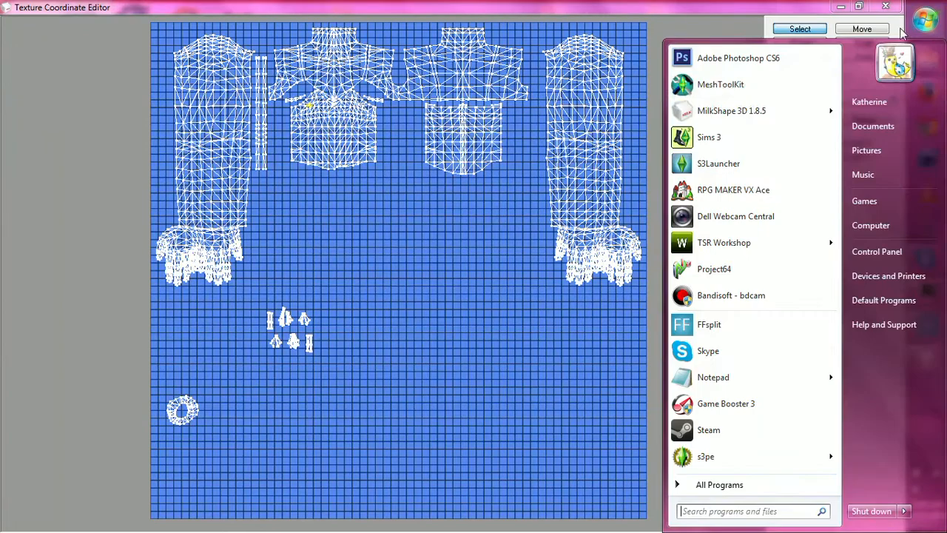
left_click(722, 63)
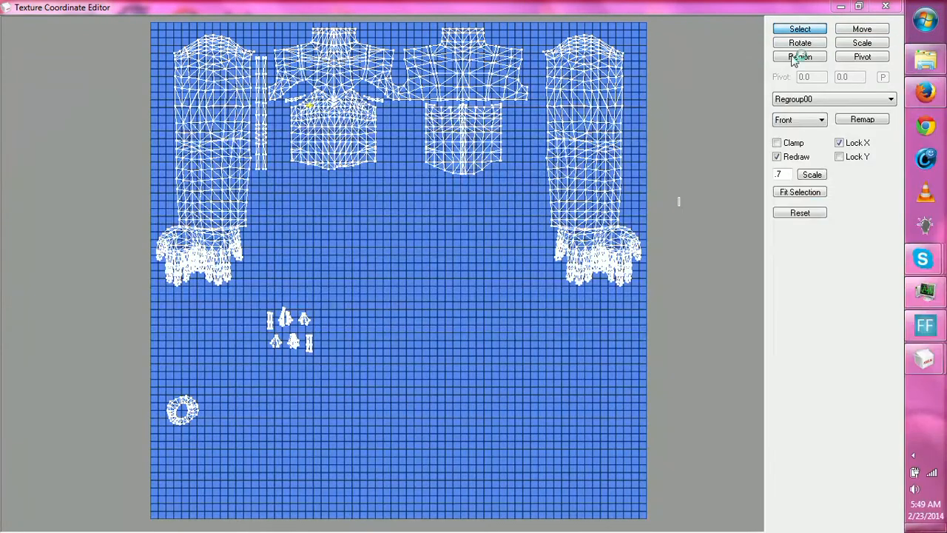
left_click(859, 7)
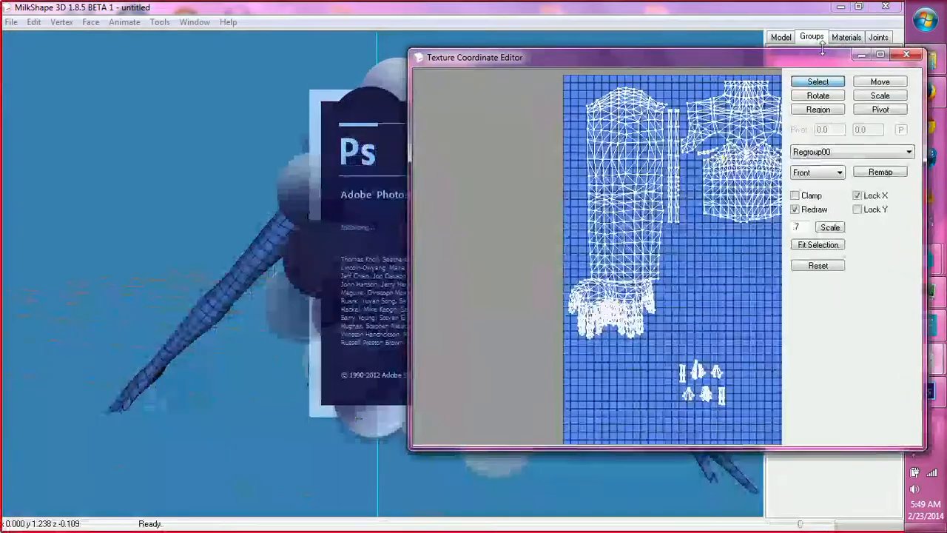
left_click(862, 54)
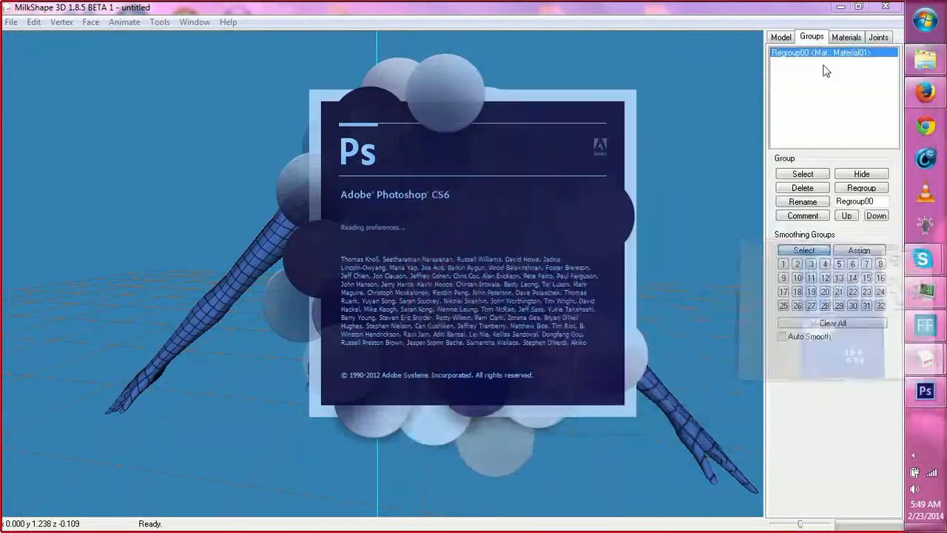
double_click(706, 189)
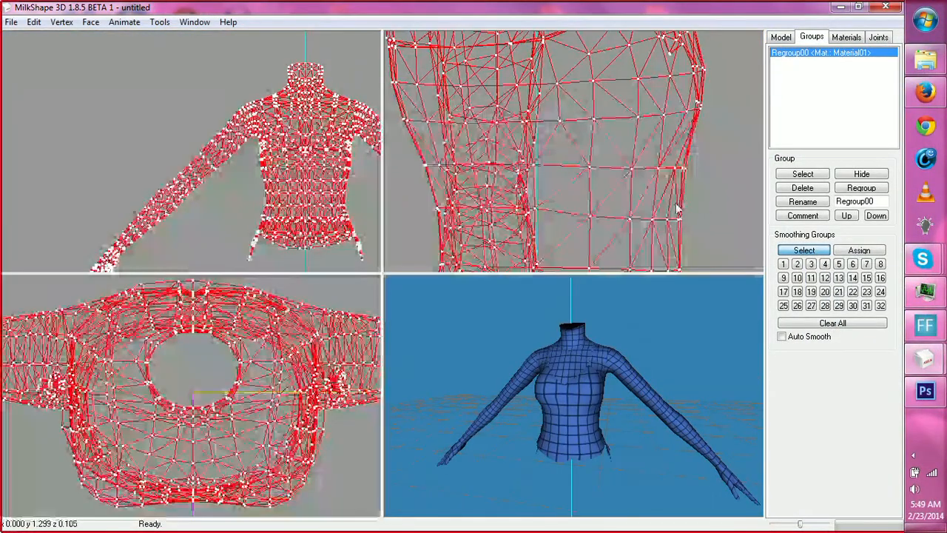
left_click_drag(534, 417, 520, 396, "ctrl")
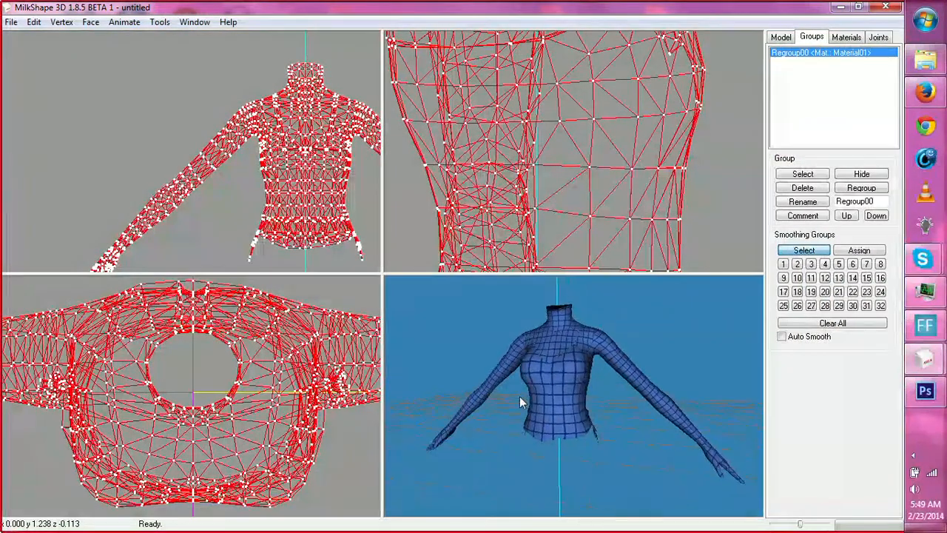
scroll(519, 396, "up", 4)
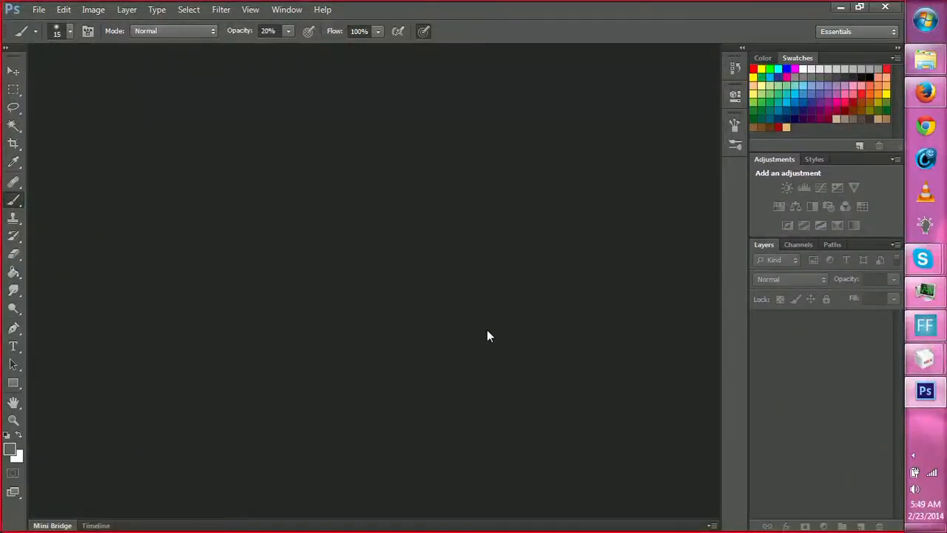
Create a new Photoshop document and paste the captured Texture Coordinate Editor screenshot into it.
key("ctrl+n")
key("Return")
key("ctrl+v")
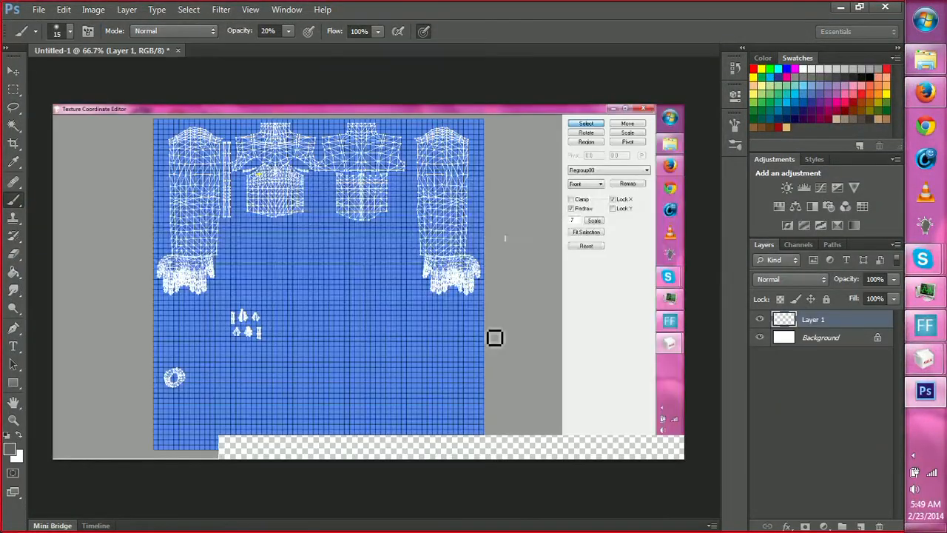
mouse_move(925, 359)
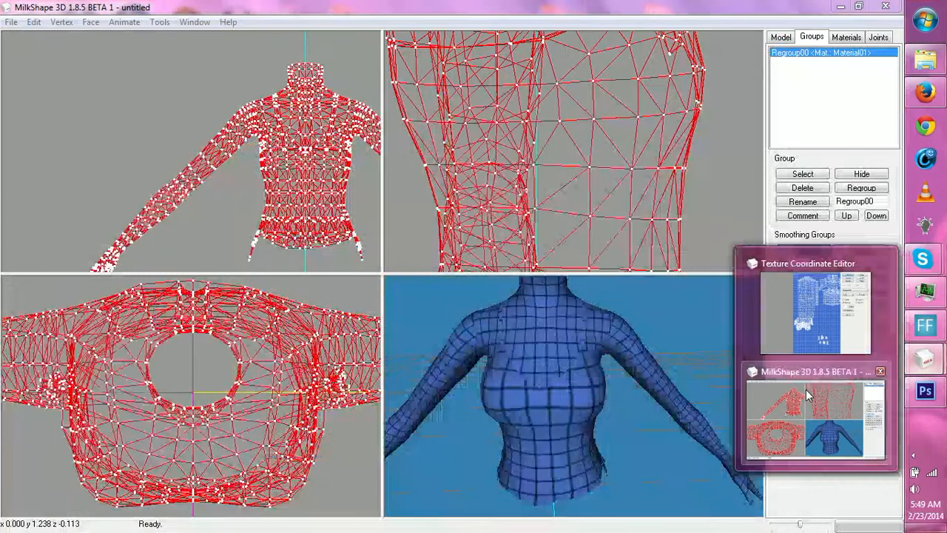
left_click(806, 395)
left_click_drag(742, 396, 672, 414)
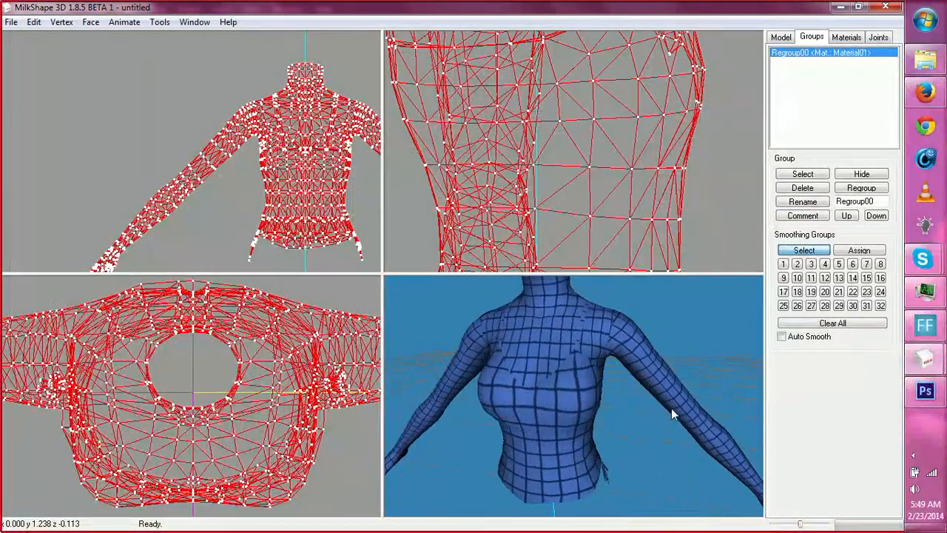
left_click(925, 391)
Select exactly the blue UV grid square with the Rectangular Marquee and crop the document to it.
key("z")
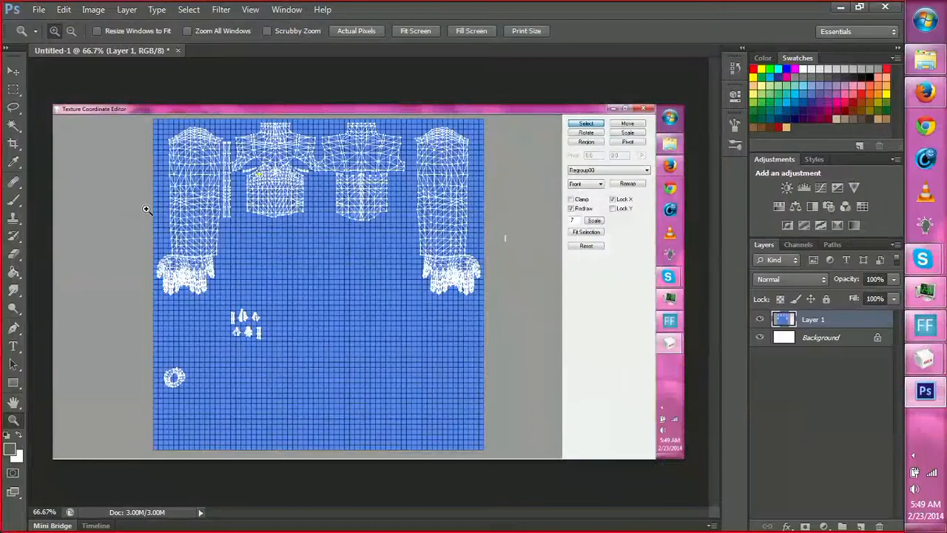
left_click(104, 146)
left_click(125, 130)
left_click(209, 127)
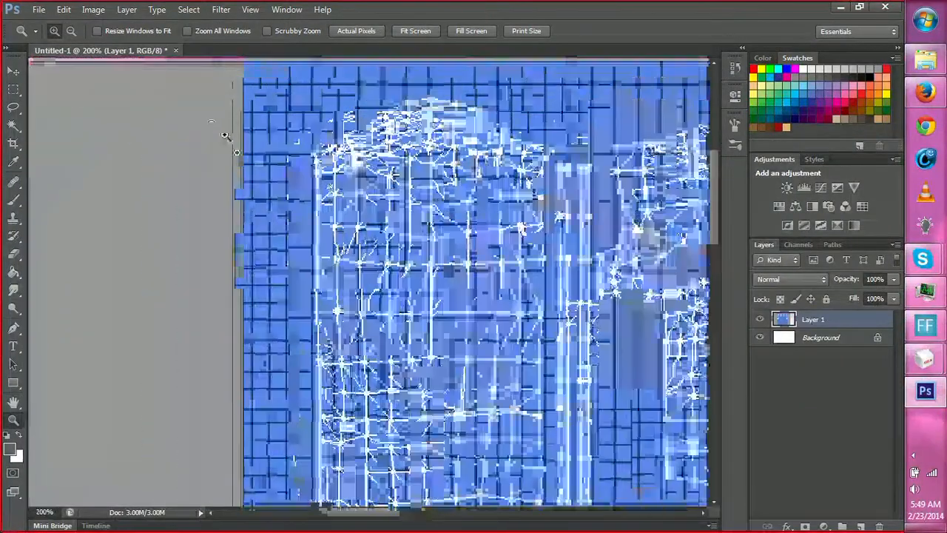
key("m")
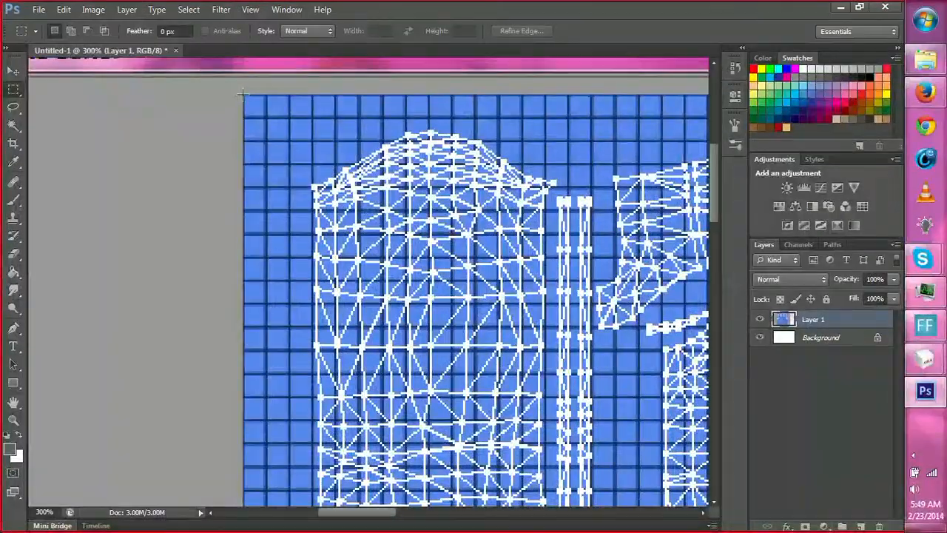
left_click_drag(271, 155, 610, 421)
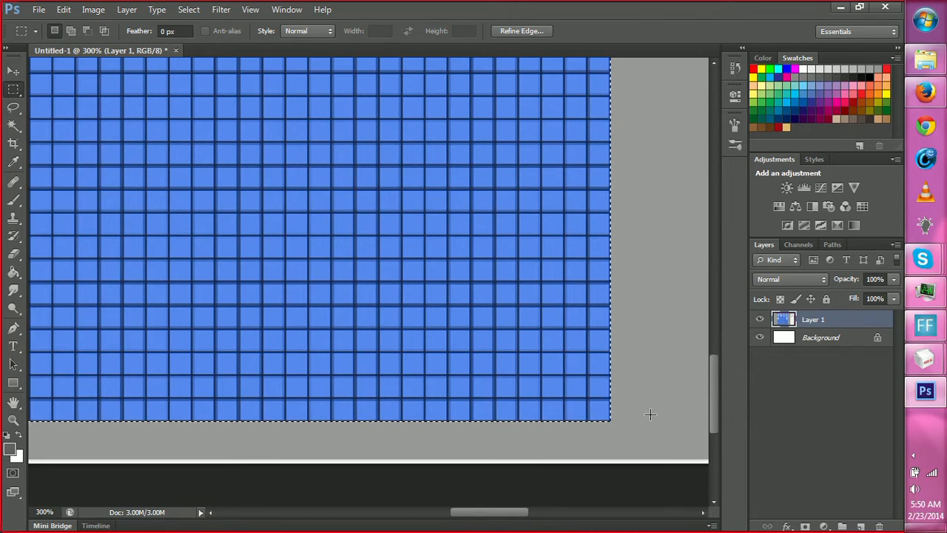
key("c")
key("Return")
key("Return")
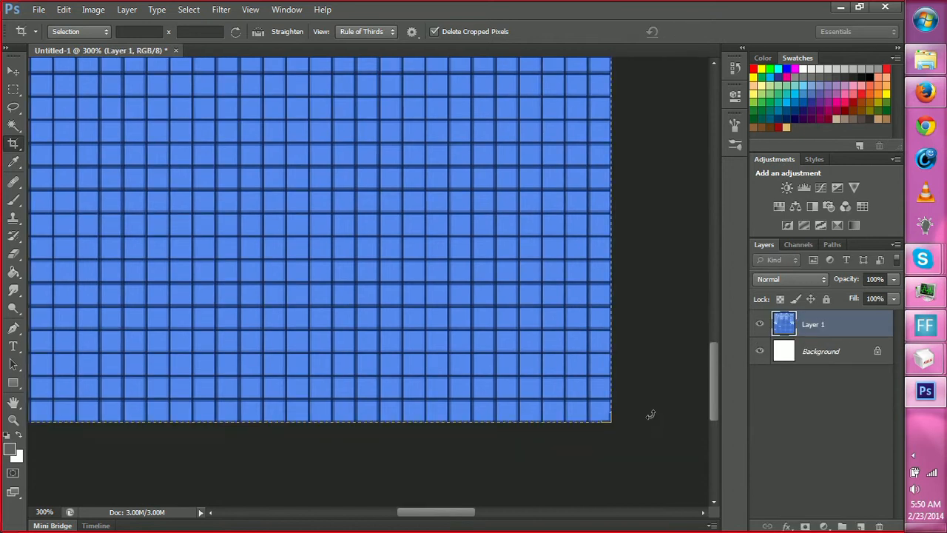
key("z")
left_click(388, 318, "alt")
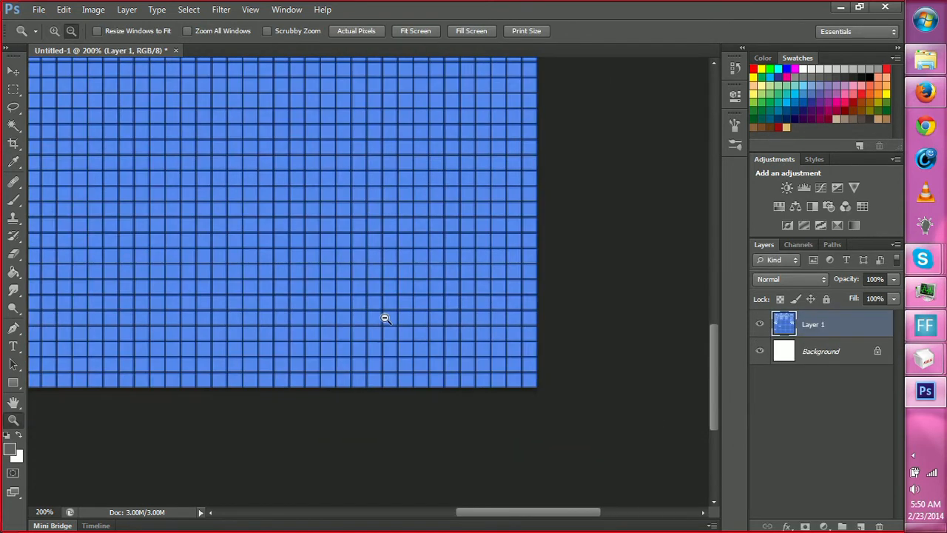
left_click(382, 317, "alt")
left_click(383, 318, "alt")
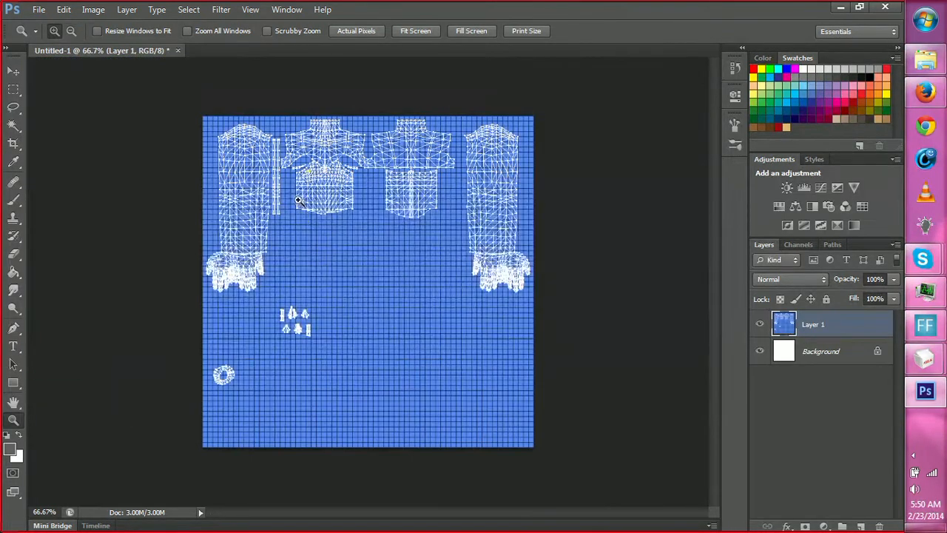
left_click(297, 208)
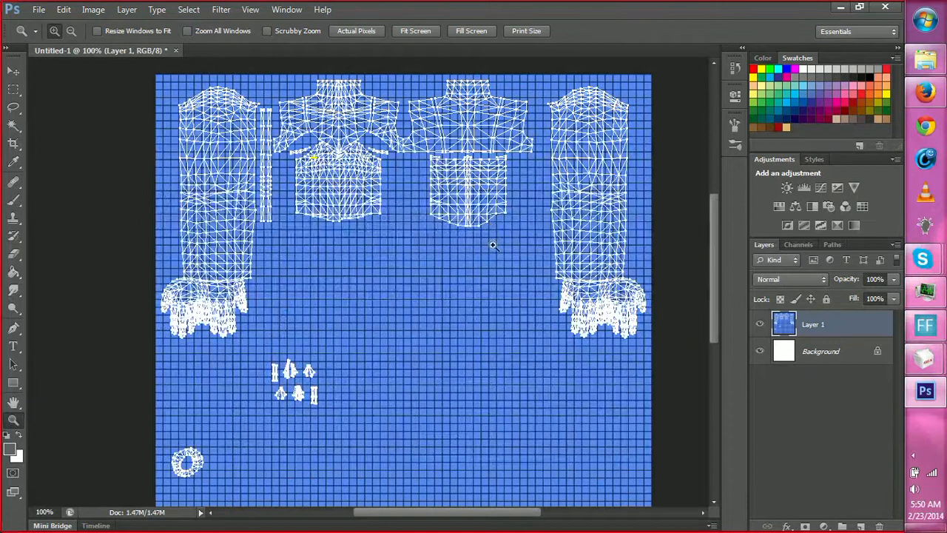
Start opening a file and browse from the terry shorts folder to the franken mesh folder inside Workshop.
left_click(40, 10)
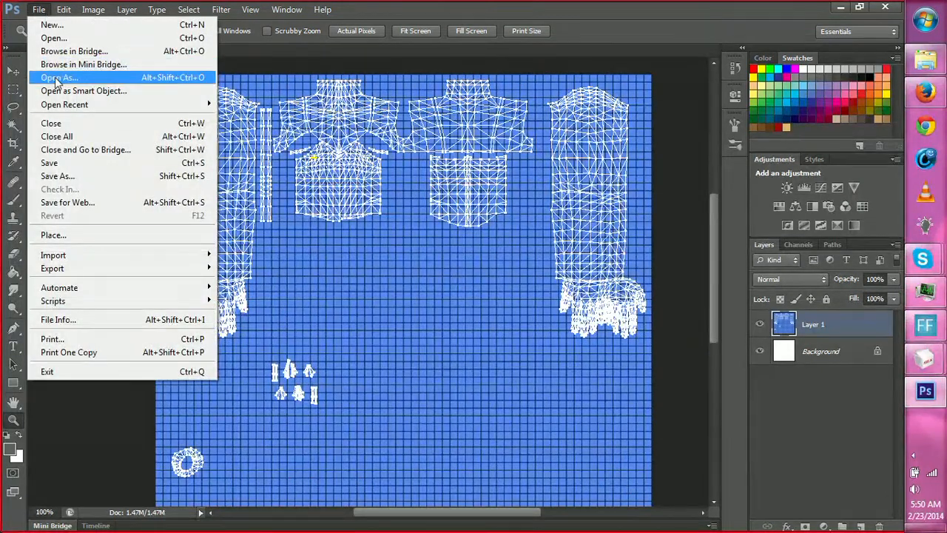
left_click(53, 37)
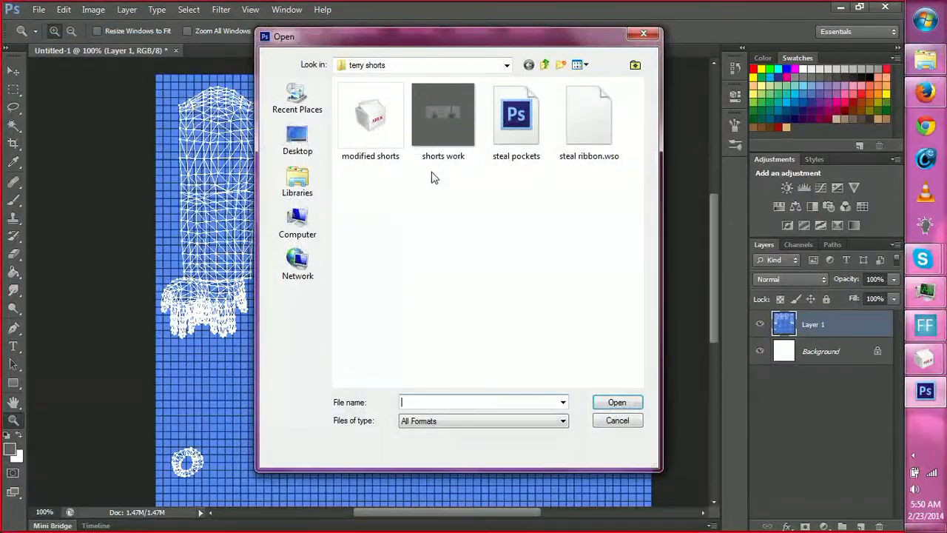
left_click(545, 65)
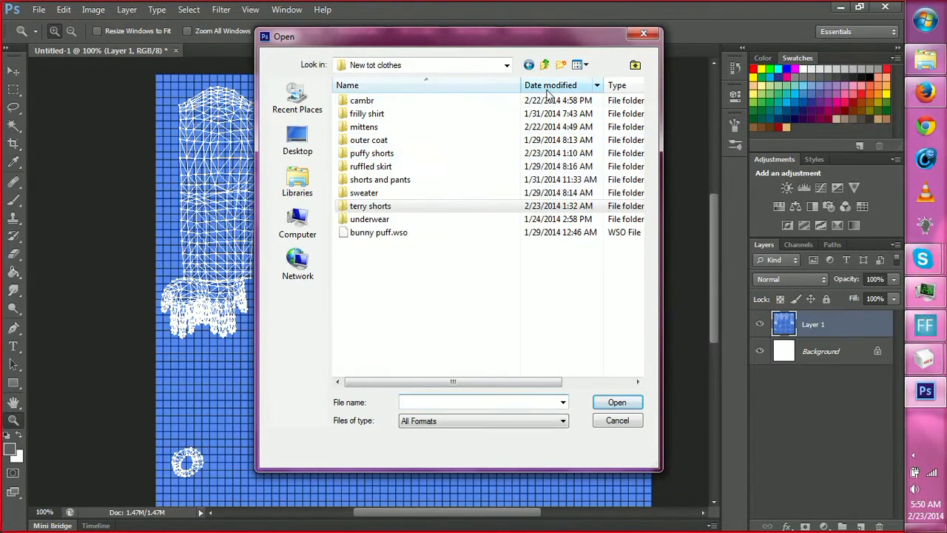
left_click(544, 65)
left_click(416, 193)
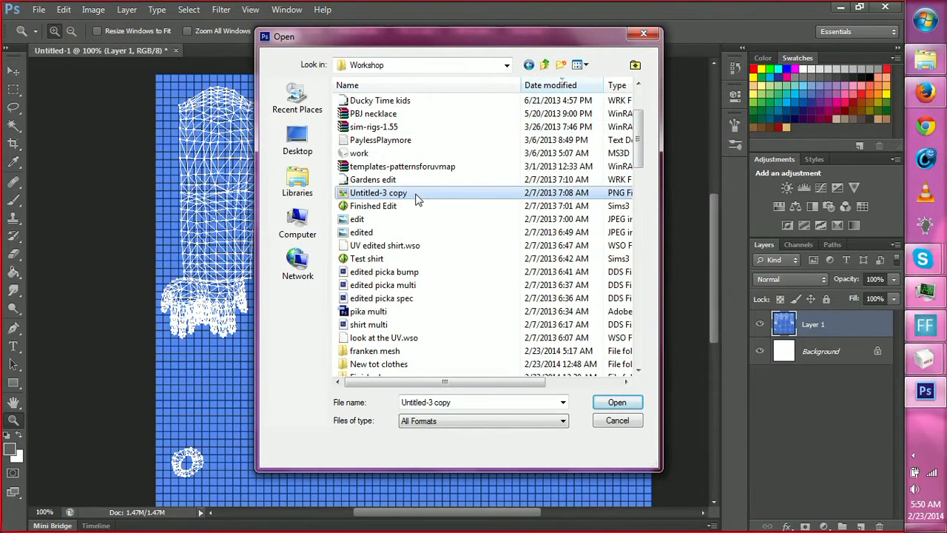
scroll(416, 202, "down", 1)
double_click(383, 311)
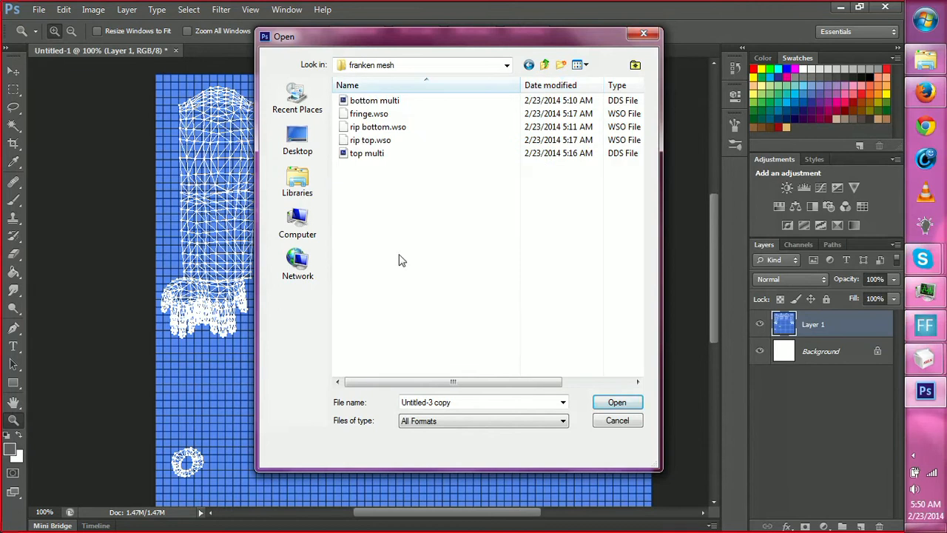
Open the bottom multi and top multi DDS textures together, loading both with default sizes.
left_click(376, 159)
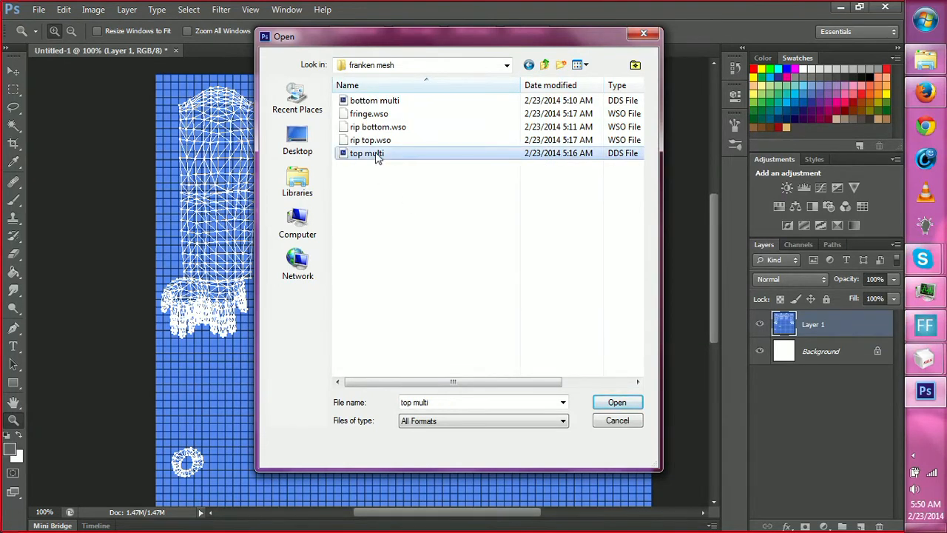
left_click(396, 101, "ctrl")
left_click(617, 402)
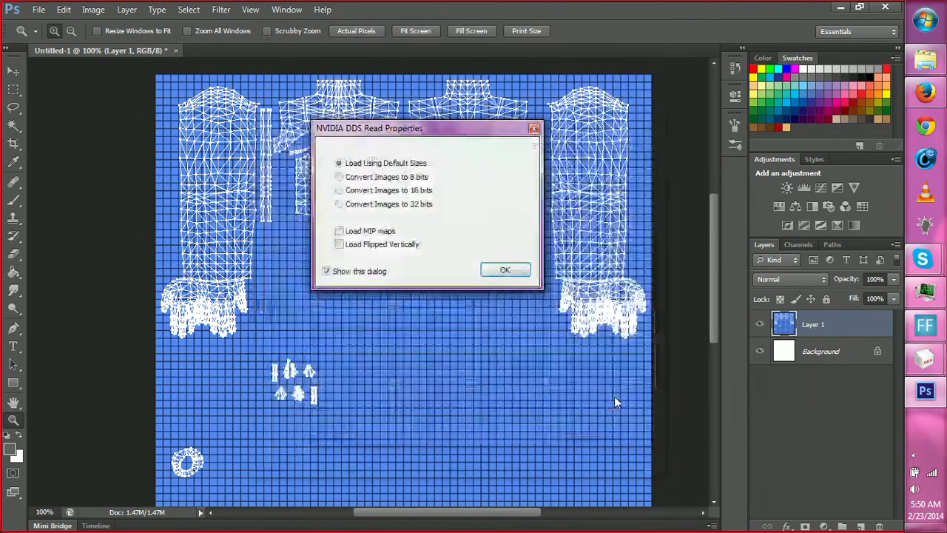
left_click(504, 270)
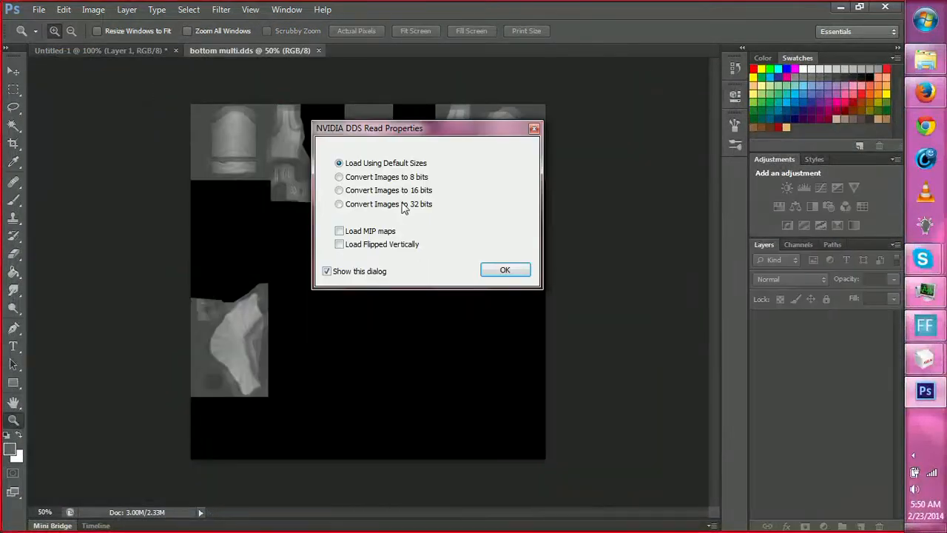
left_click(504, 271)
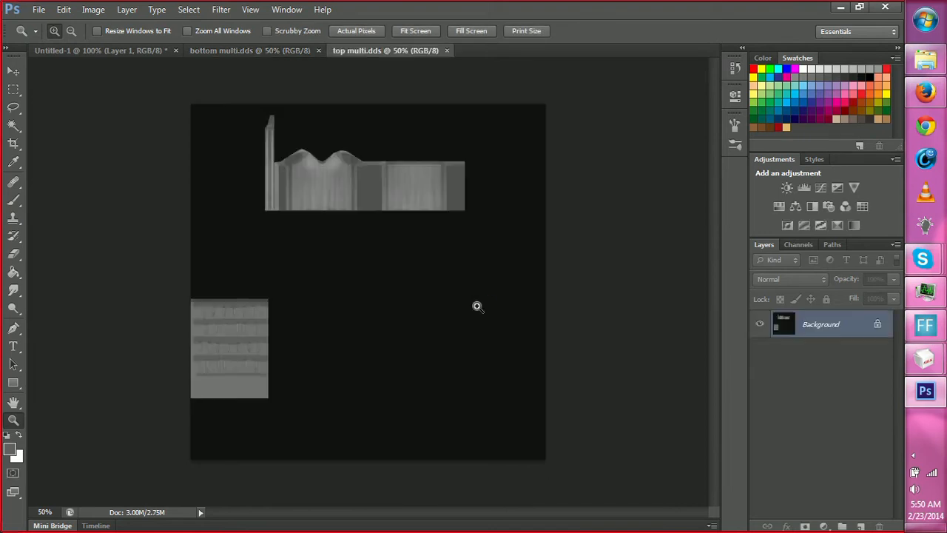
In bottom multi.dds, select both laced lower torso panels with the Rectangular Marquee, copy them, and return to the UV layout document.
left_click(279, 51)
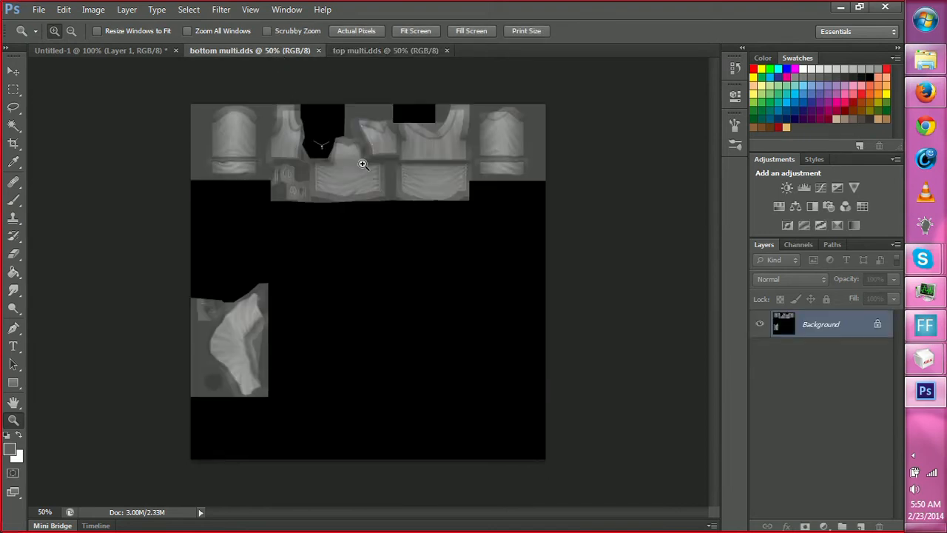
key("c")
key("z")
left_click(358, 181)
left_click(390, 180)
left_click(381, 180)
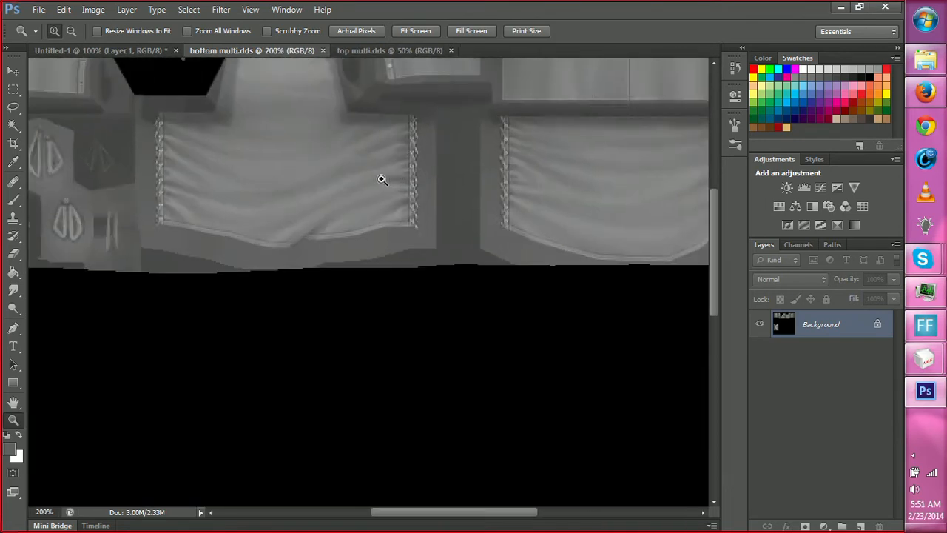
key("m")
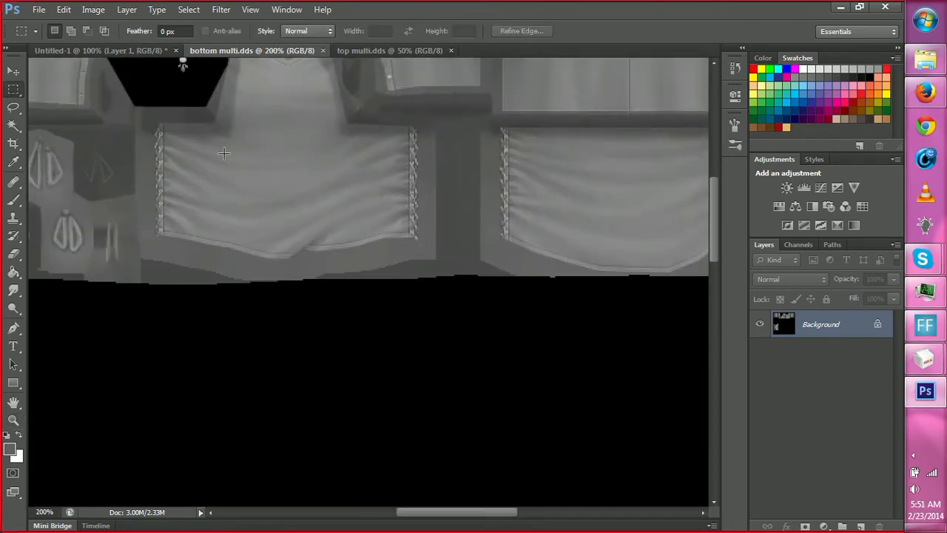
left_click_drag(155, 134, 423, 260)
left_click_drag(459, 512, 489, 512)
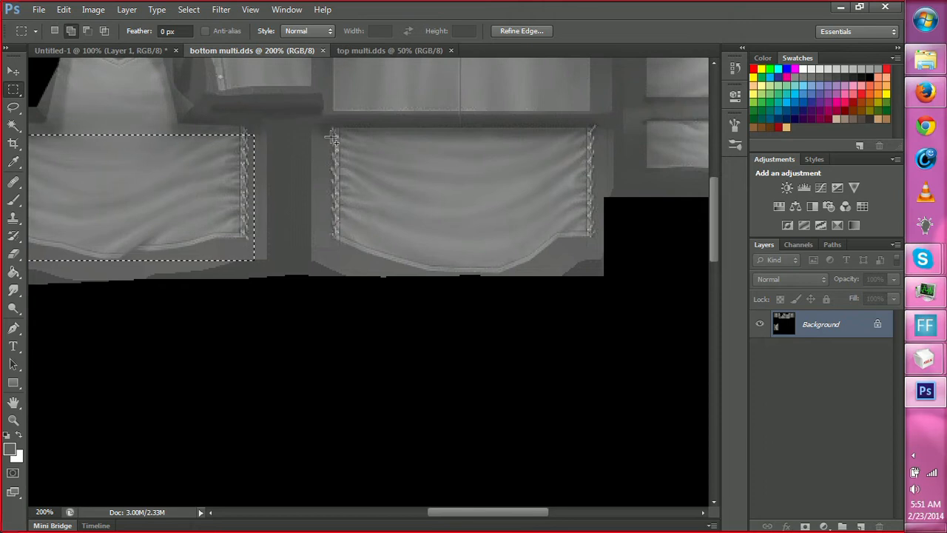
left_click_drag(332, 136, 593, 275)
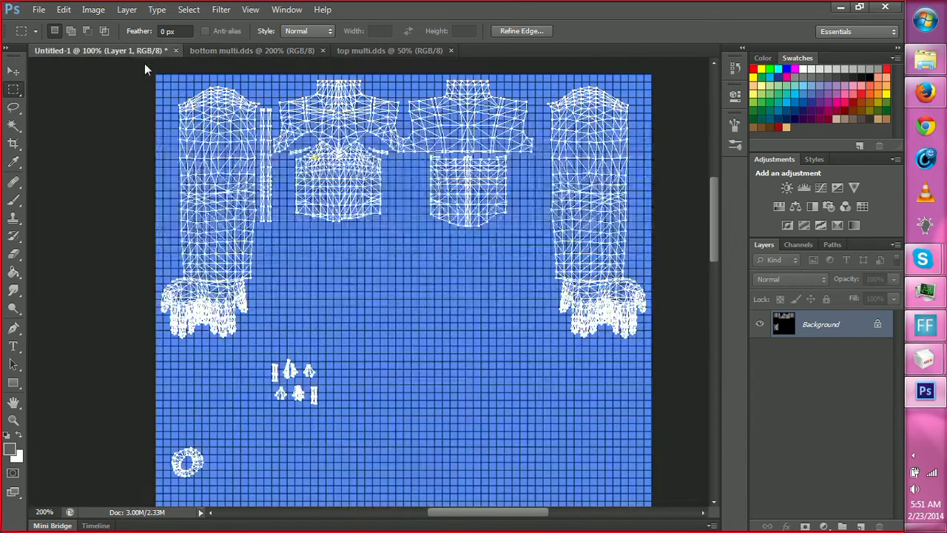
left_click(130, 49)
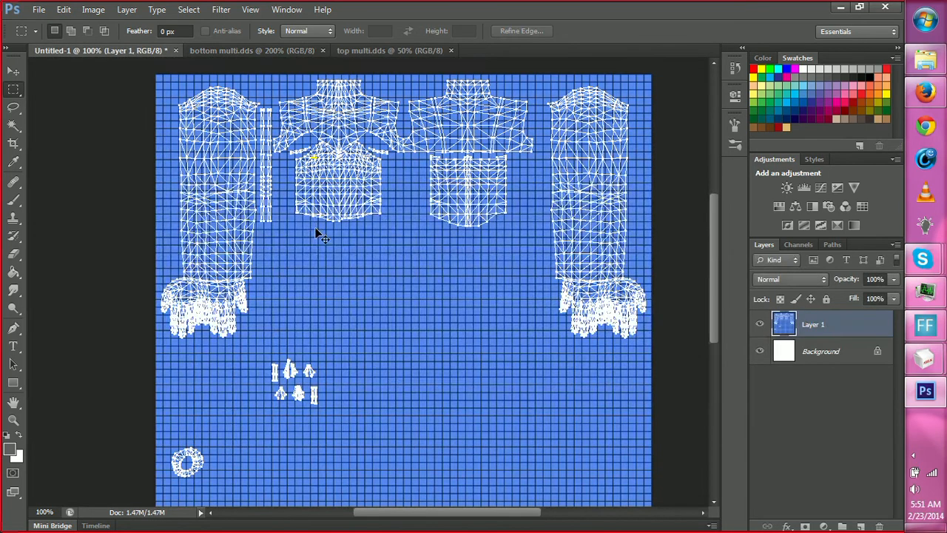
Paste the copied torso panels and move them up near the lower torso pieces of the UV layout.
key("ctrl+v")
key("v")
left_click_drag(429, 291, 453, 235)
Resize the UV layout image to 1024 pixels wide with proportions constrained.
left_click(94, 9)
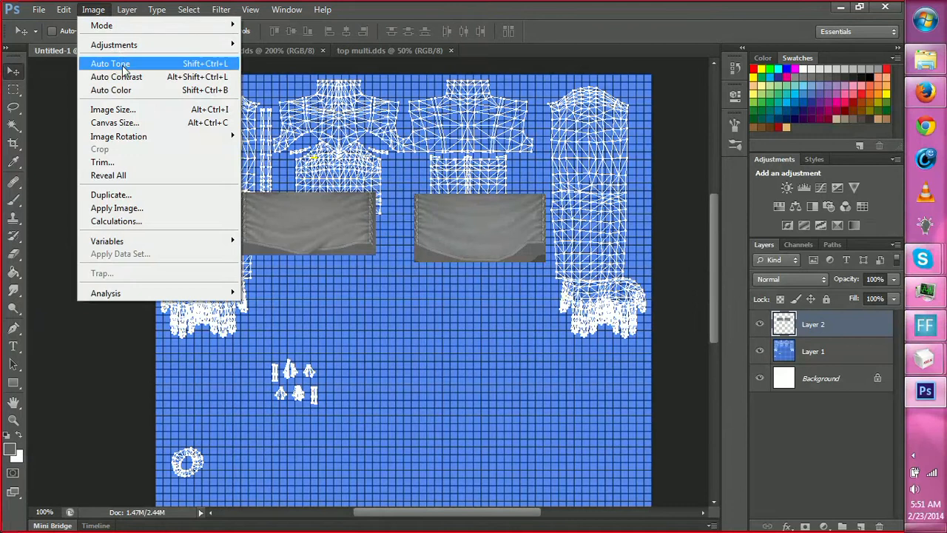
left_click(144, 110)
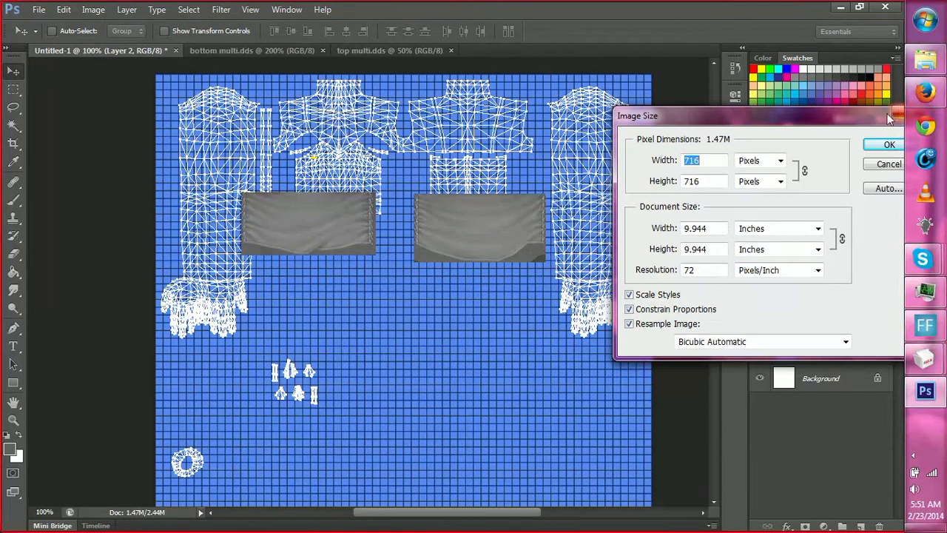
type("1024")
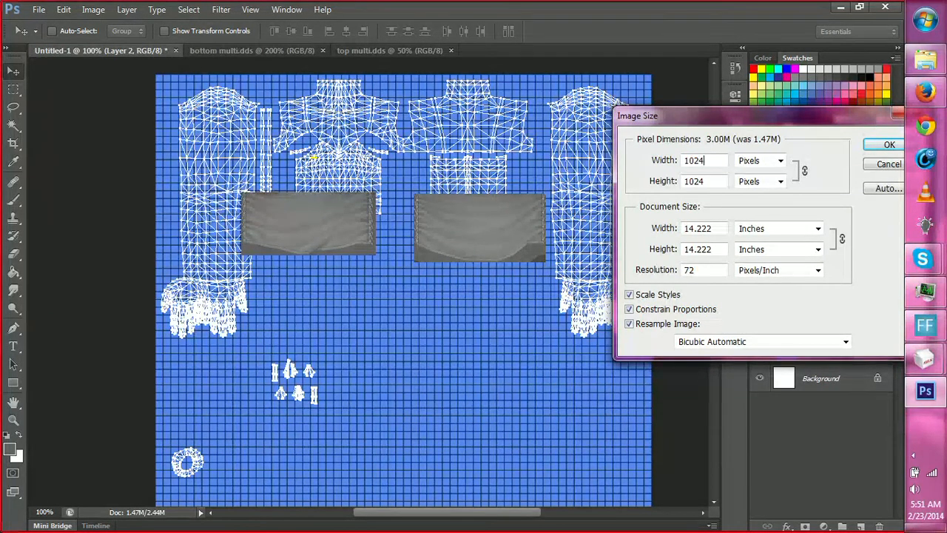
key("Return")
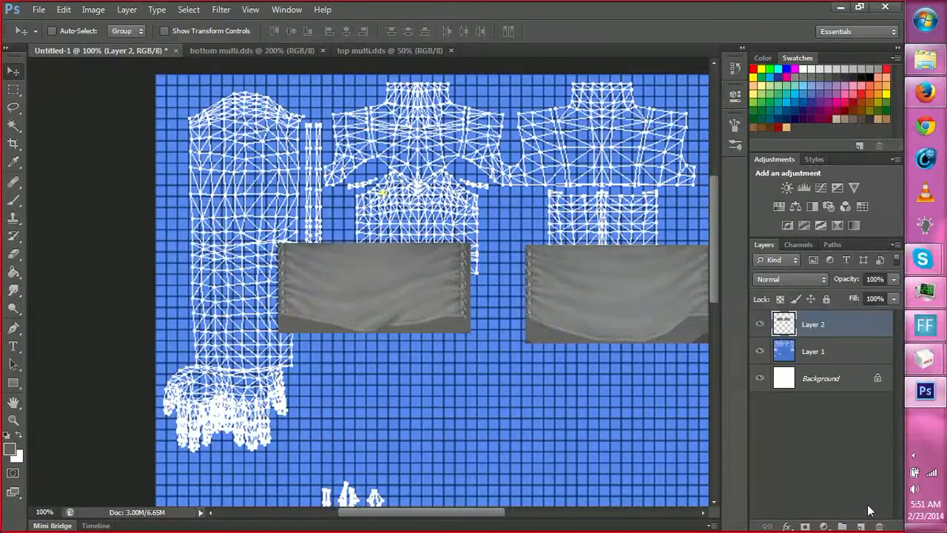
Replace the enlarged panel layer with a fresh paste of the copied panels, and position it over the lower torso UV pieces.
left_click(879, 526)
left_click(426, 208)
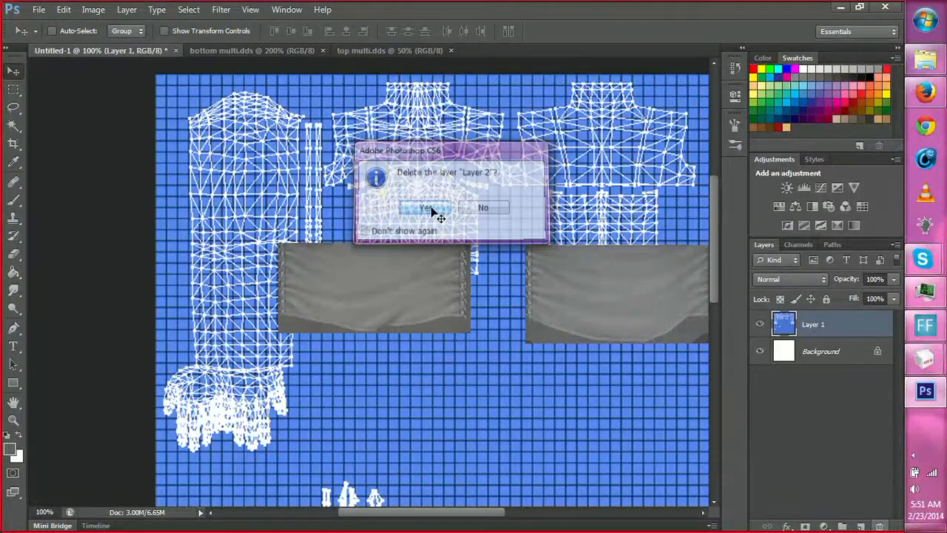
key("ctrl+v")
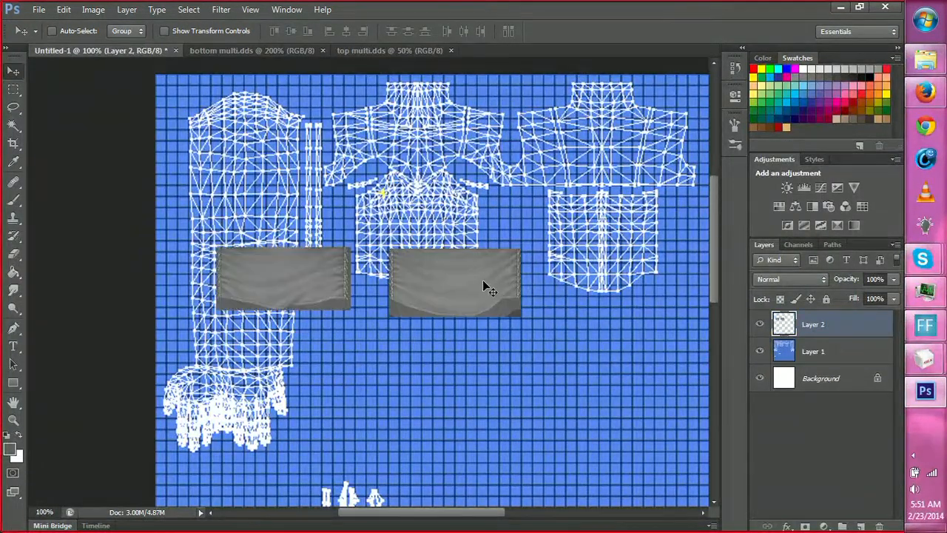
left_click_drag(484, 282, 590, 275)
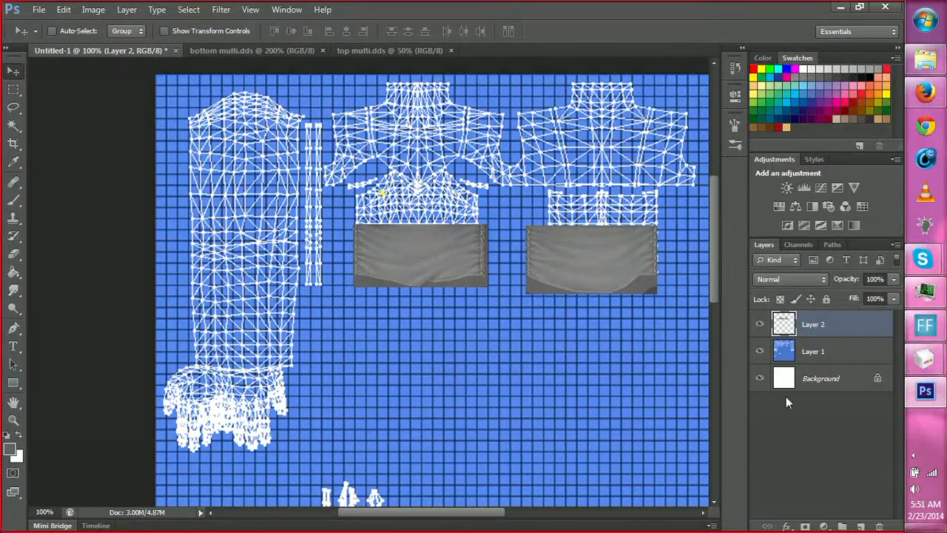
Duplicate the UV grid layer above the pasted panels and set the copy's opacity to 20%.
left_click(819, 361)
key("ctrl+a")
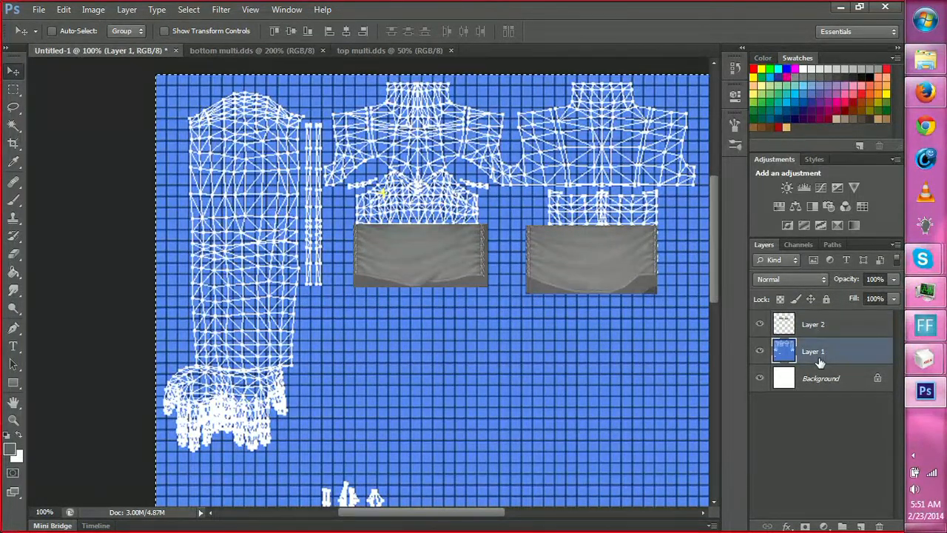
left_click(831, 331)
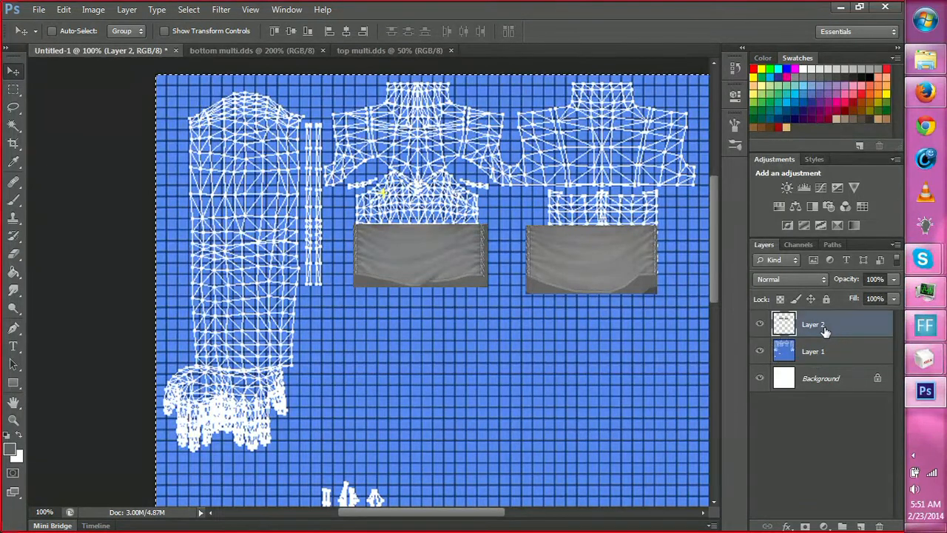
key("ctrl+v")
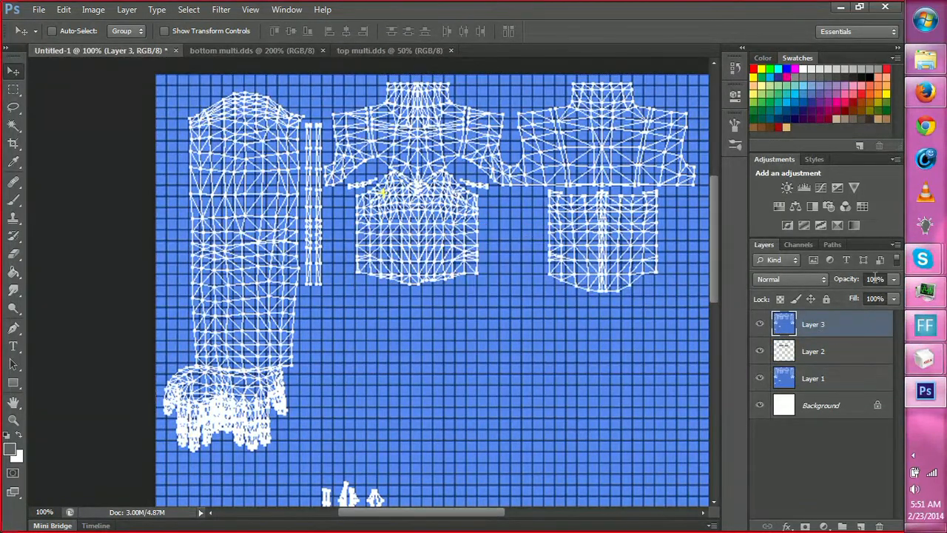
left_click(875, 279)
type("20")
key("Return")
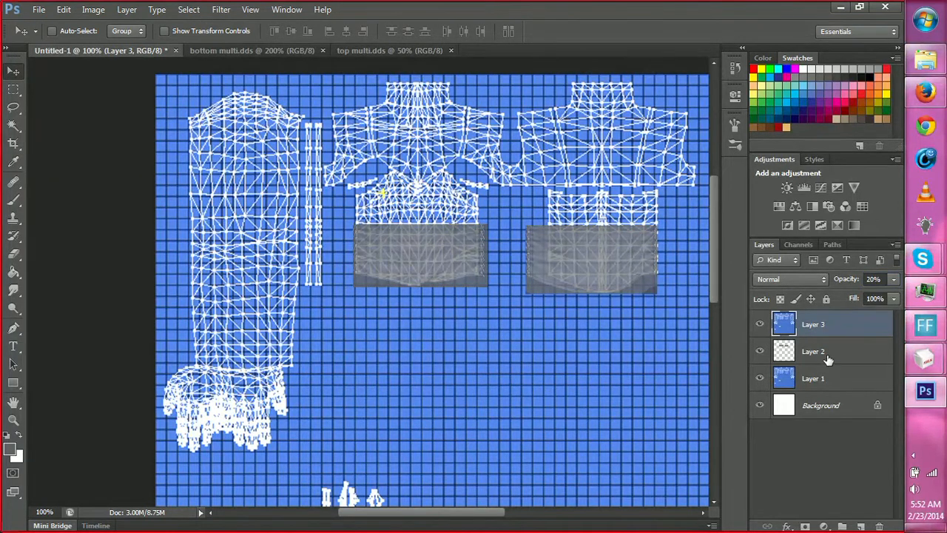
On Layer 2, select the back torso panel with the marquee and move it to align with the UV piece's right and upper edges.
left_click(795, 357)
key("z")
left_click(622, 270)
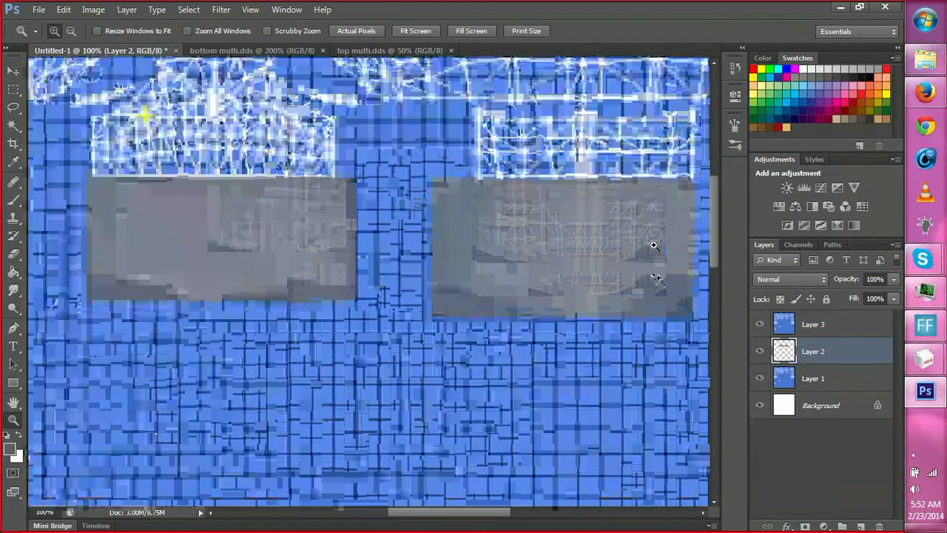
left_click(626, 272)
left_click_drag(507, 514, 521, 514)
key("m")
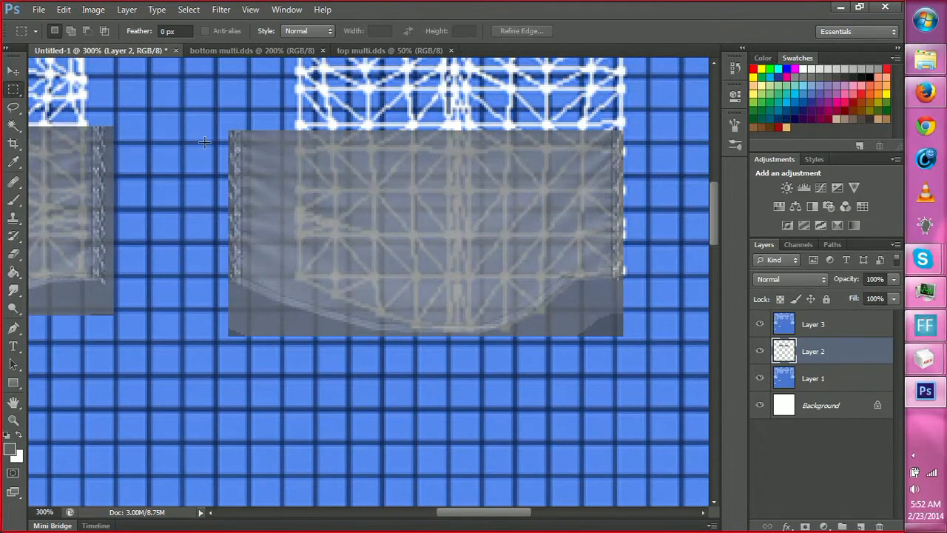
left_click_drag(207, 123, 624, 388)
left_click_drag(635, 404, 635, 405)
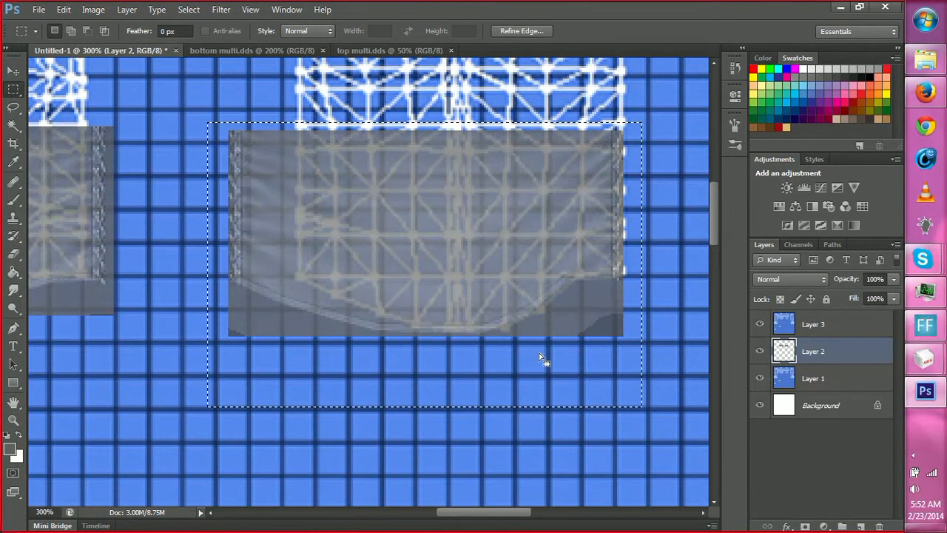
left_click_drag(528, 315, 487, 308)
key("v")
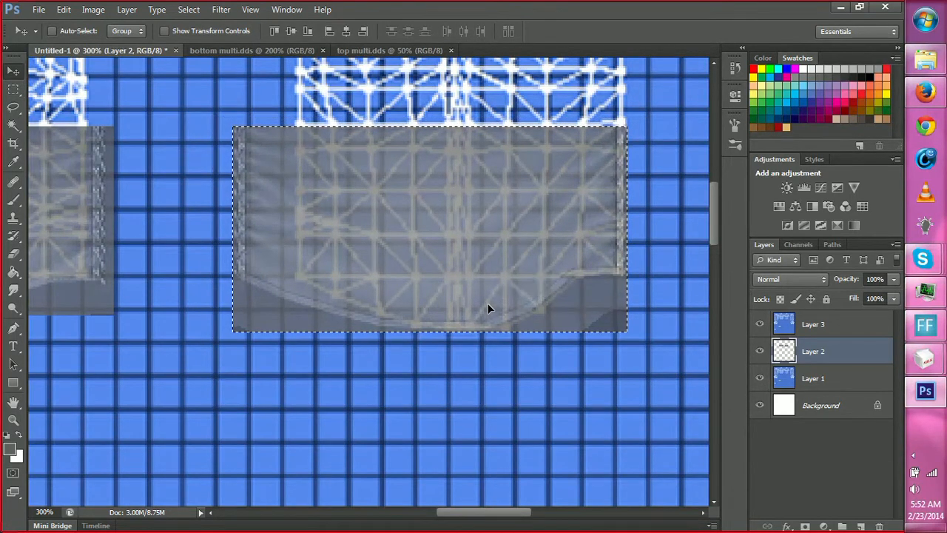
Free Transform the back panel, narrowing it from its left side to 84.74% width to fit the UV piece.
key("m")
right_click(498, 260)
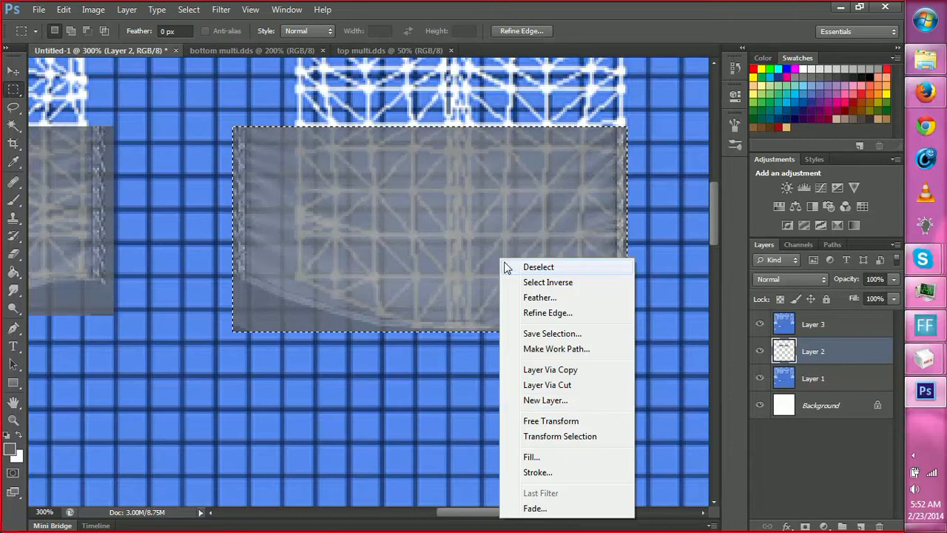
left_click(537, 421)
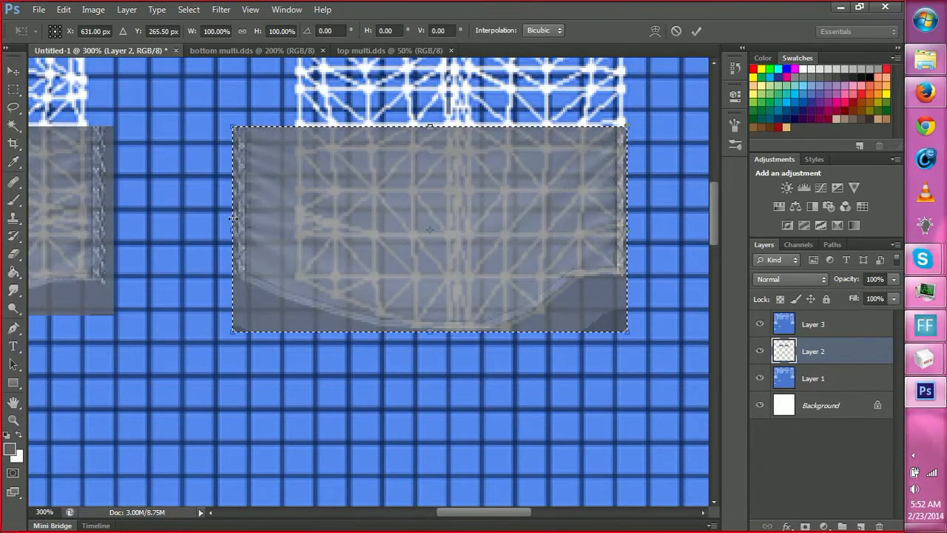
left_click_drag(233, 218, 290, 273)
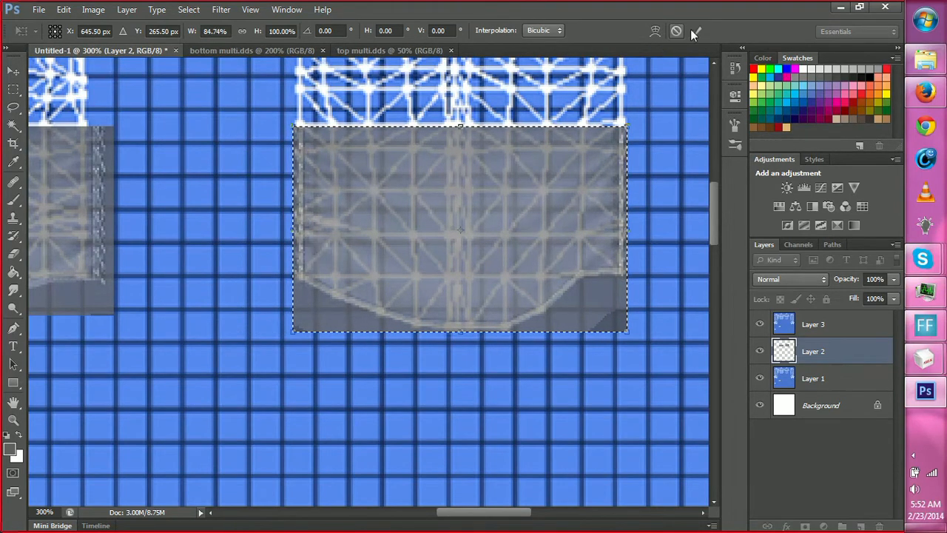
left_click(694, 31)
Select the front torso panel with a rectangular marquee drawn loosely around it.
left_click_drag(494, 515, 425, 531)
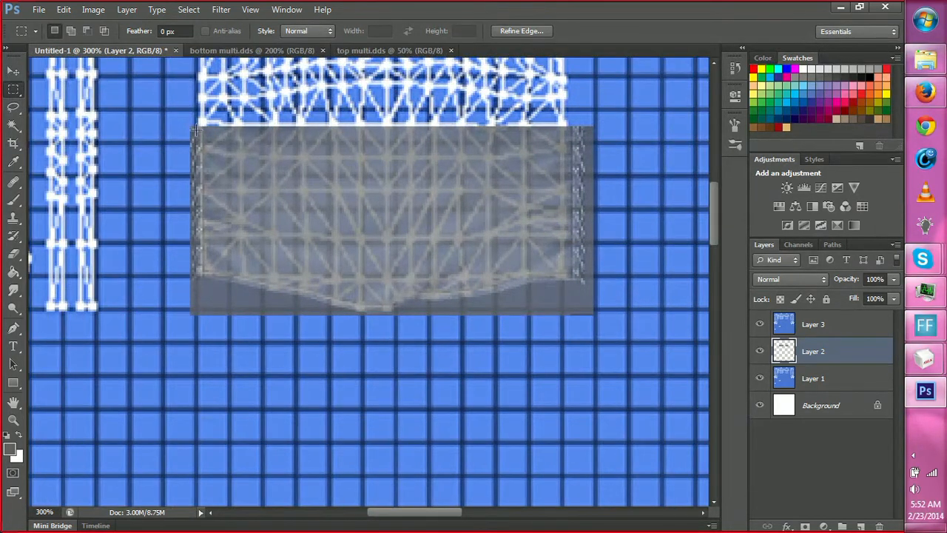
left_click_drag(167, 98, 601, 390)
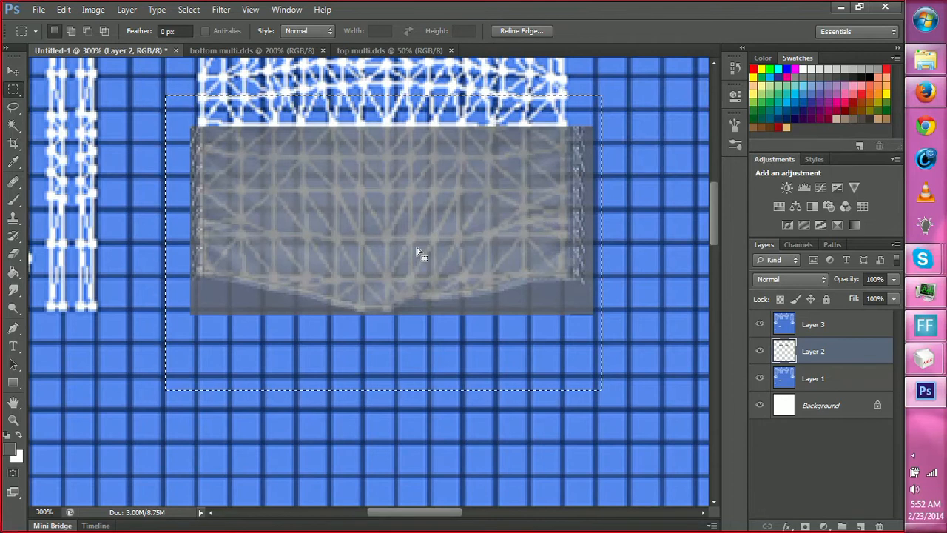
key("v")
left_click_drag(635, 271, 458, 333)
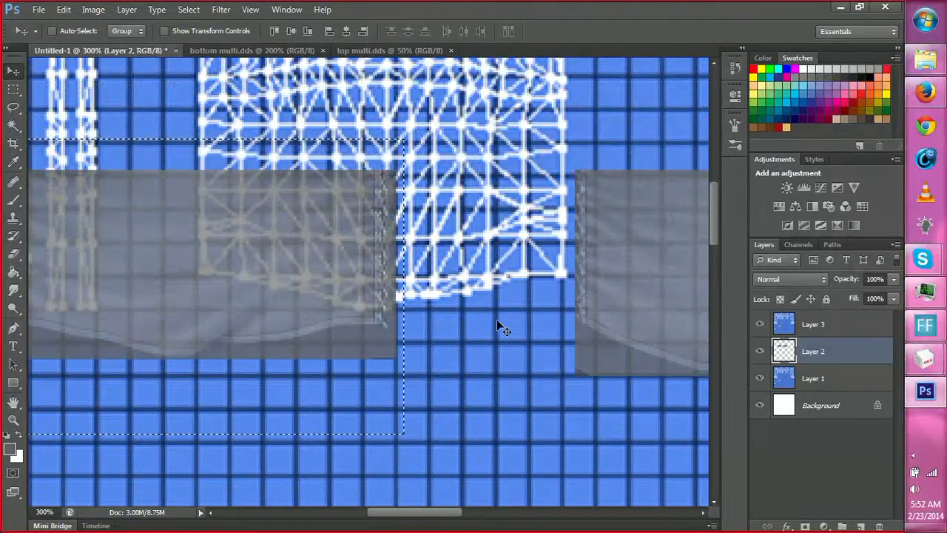
key("ctrl+z")
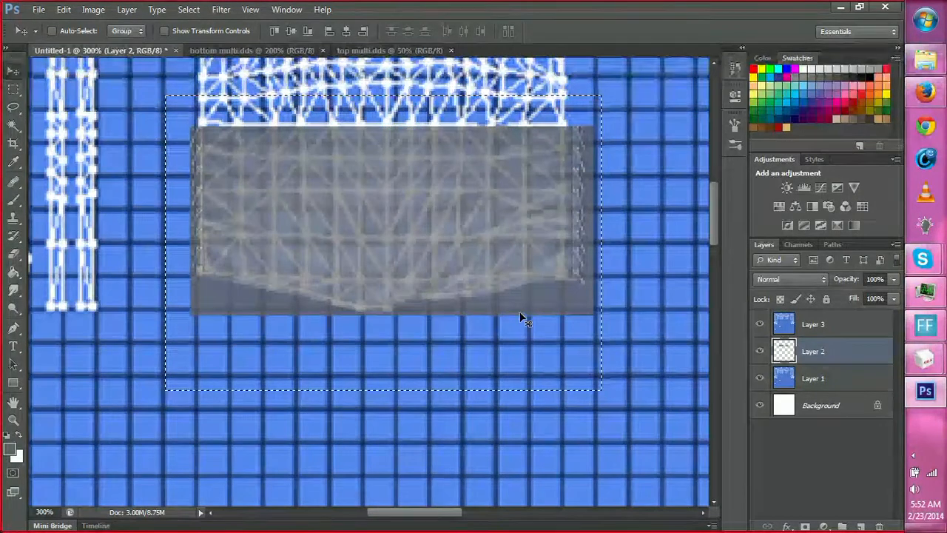
Free Transform the front torso panel to 94.29% width and 97.89% height so it matches the UV piece, and apply it.
key("m")
right_click(546, 227)
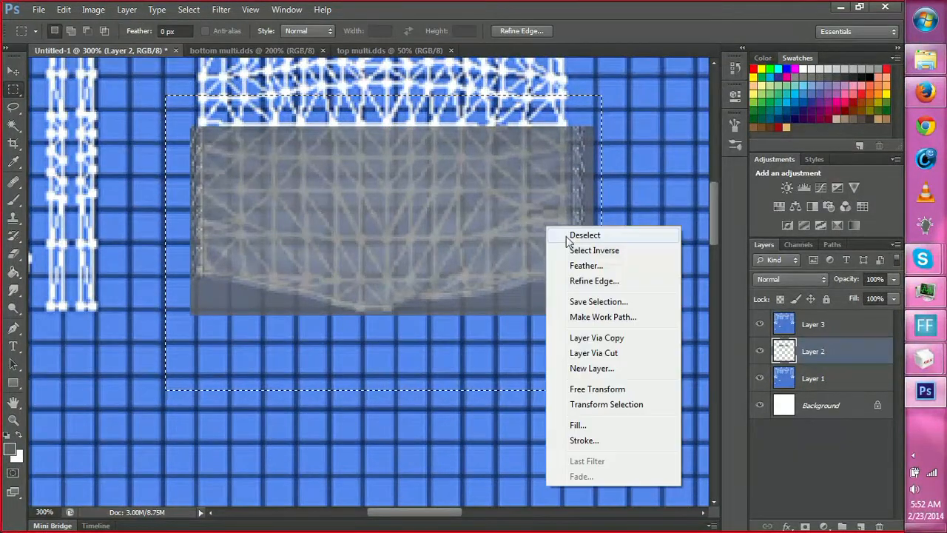
left_click(612, 391)
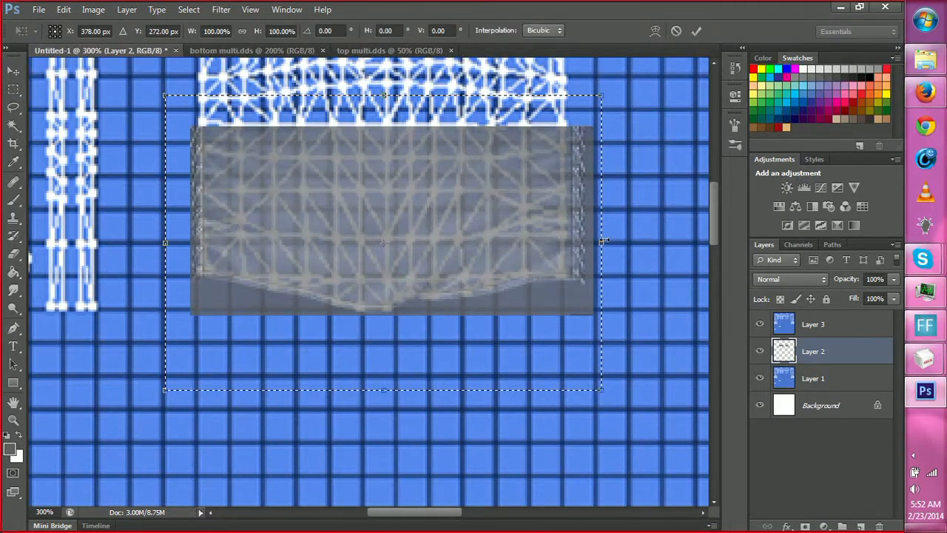
left_click_drag(603, 240, 586, 235)
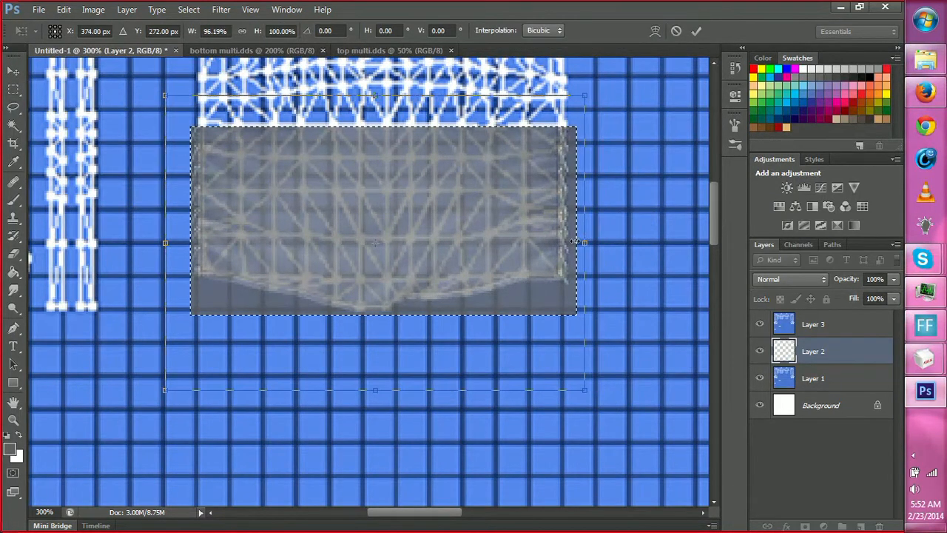
left_click_drag(165, 246, 170, 249)
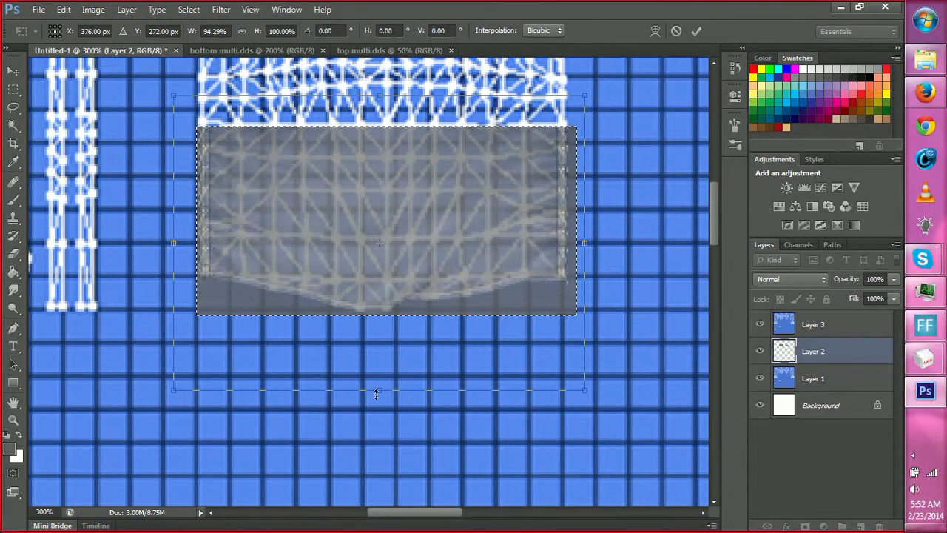
left_click_drag(376, 389, 372, 385)
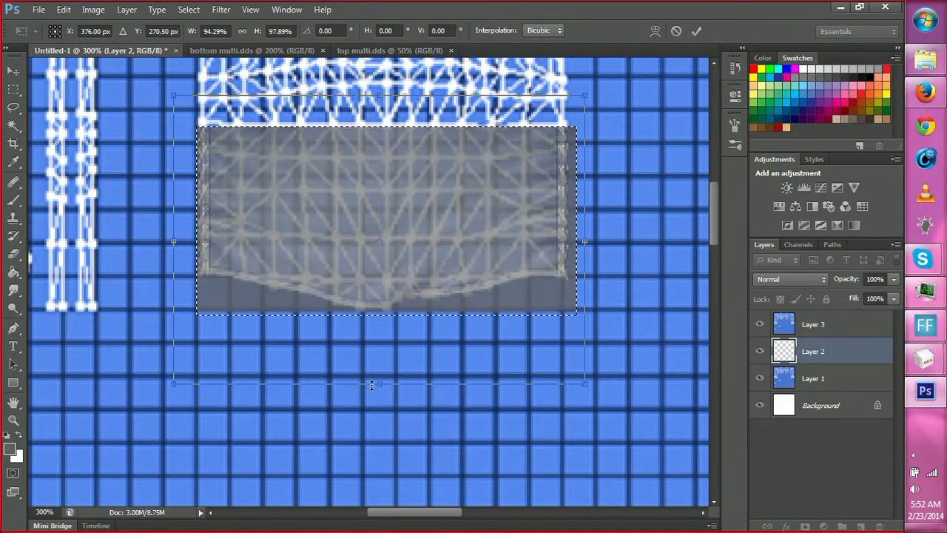
left_click(697, 31)
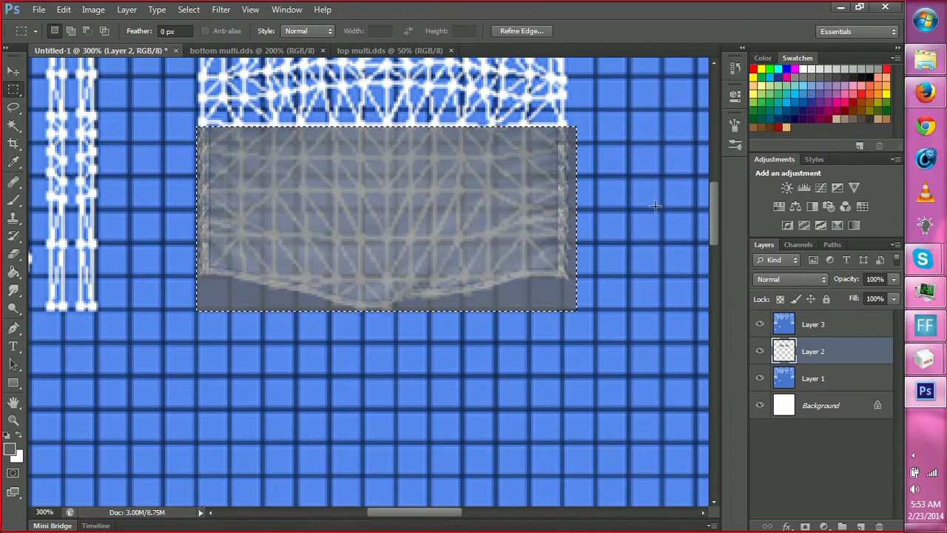
Save the layered document as frankenmulti in Photoshop format inside the franken mesh folder.
key("l")
key("ctrl+s")
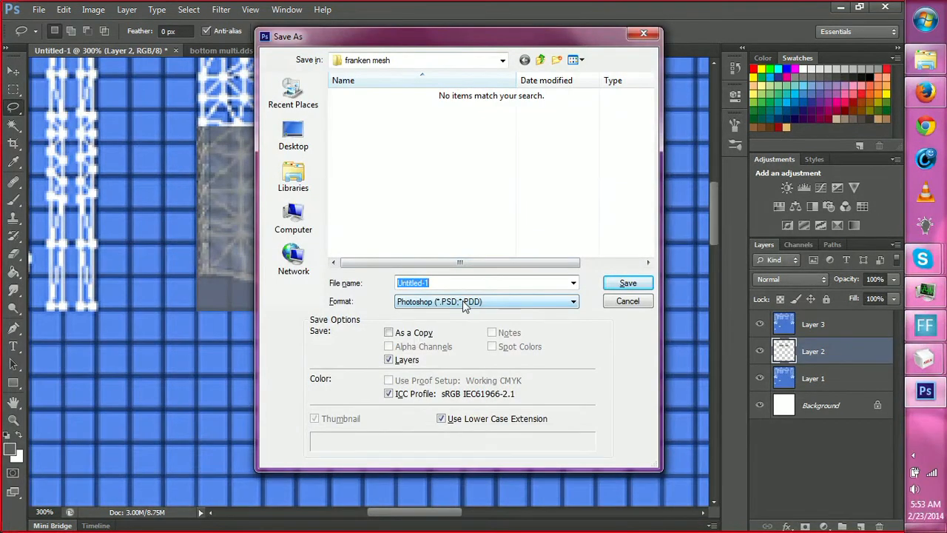
type("fra")
type("nkem ")
type("ulti")
key("Return")
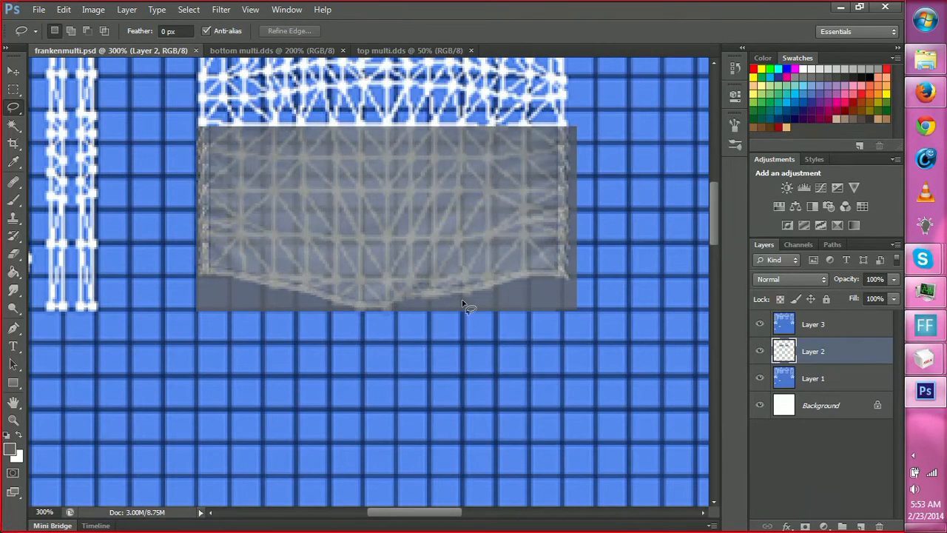
Hide the UV template on Layer 3 and switch to the bottom multi.dds document.
left_click(760, 324)
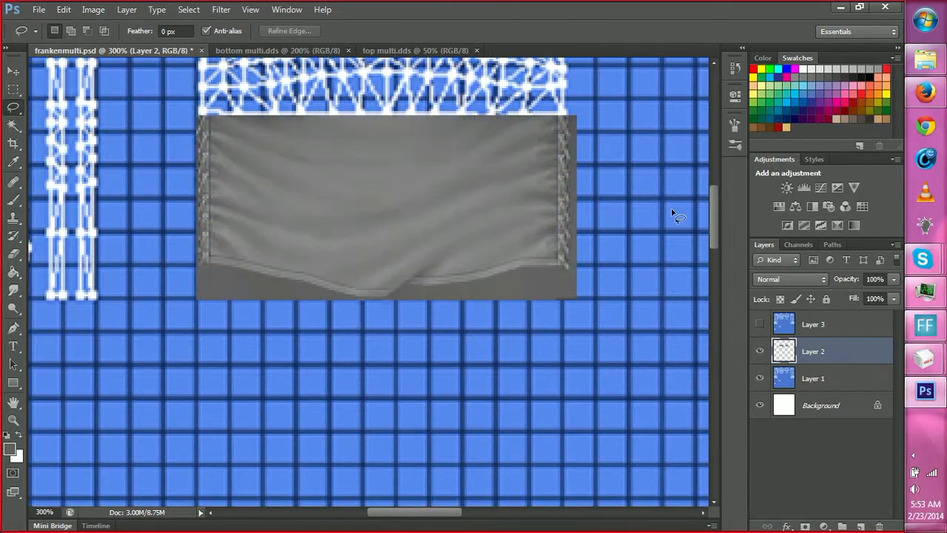
key("z")
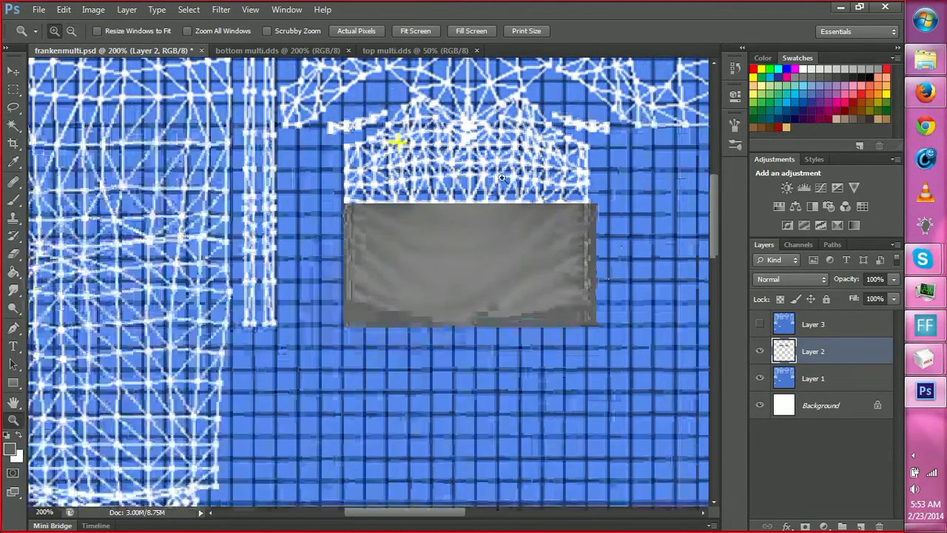
left_click(354, 51)
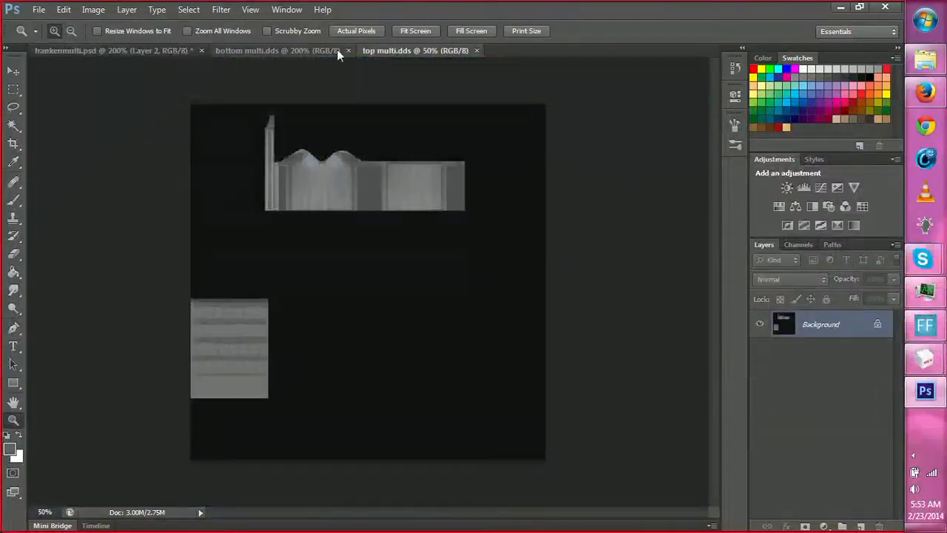
left_click(312, 56)
Select the dark round patch beside the lower end of the pale curved piece with a rectangular marquee.
scroll(192, 216, "down", 4)
key("l")
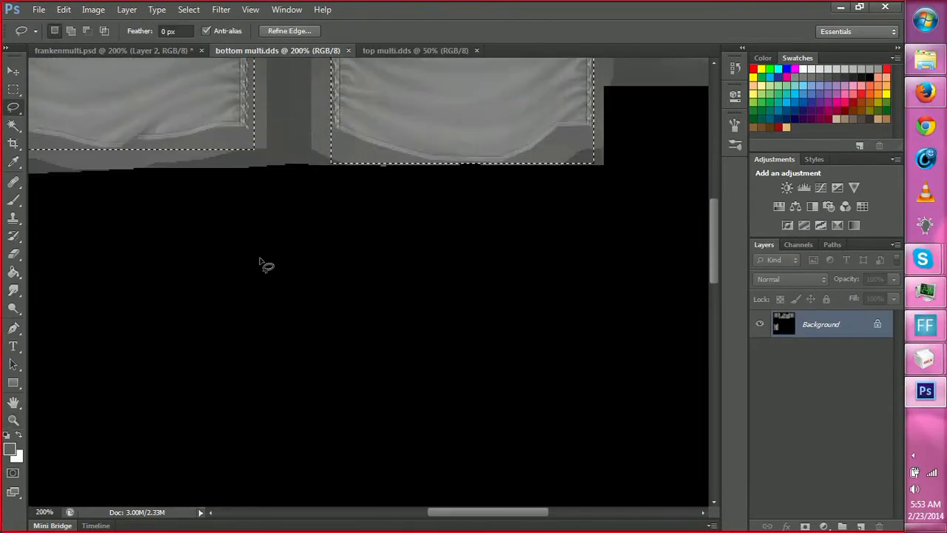
key("h")
left_click_drag(318, 249, 382, 247)
left_click_drag(329, 348, 423, 186)
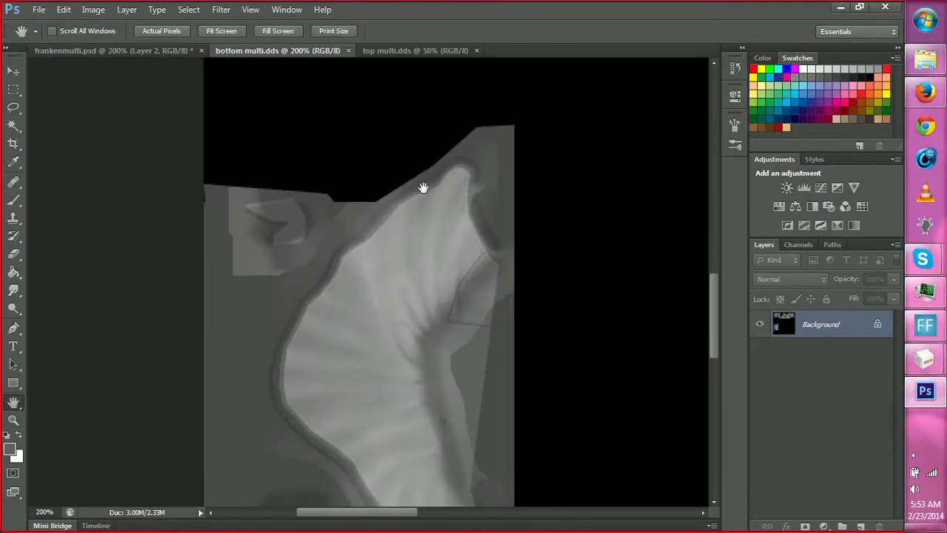
left_click_drag(404, 259, 415, 181)
left_click_drag(408, 296, 416, 231)
key("m")
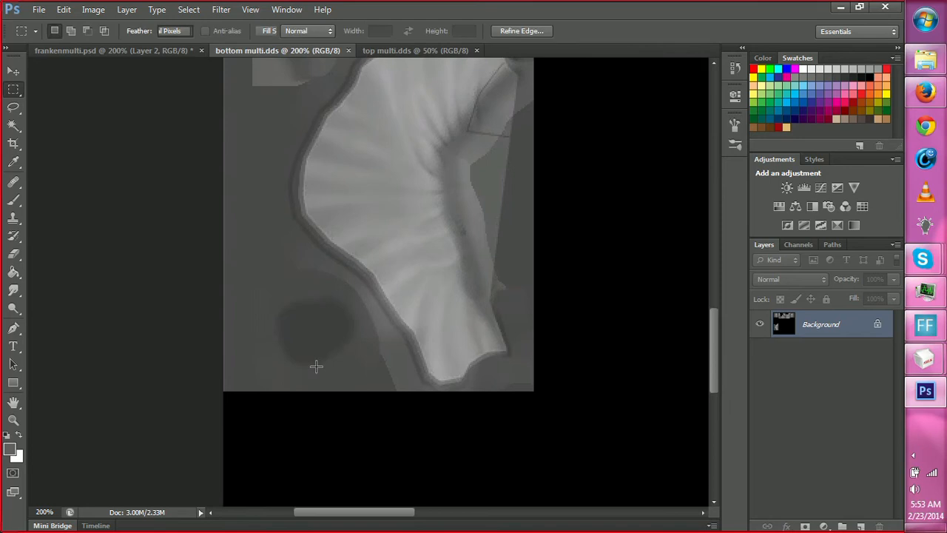
left_click_drag(266, 293, 361, 375)
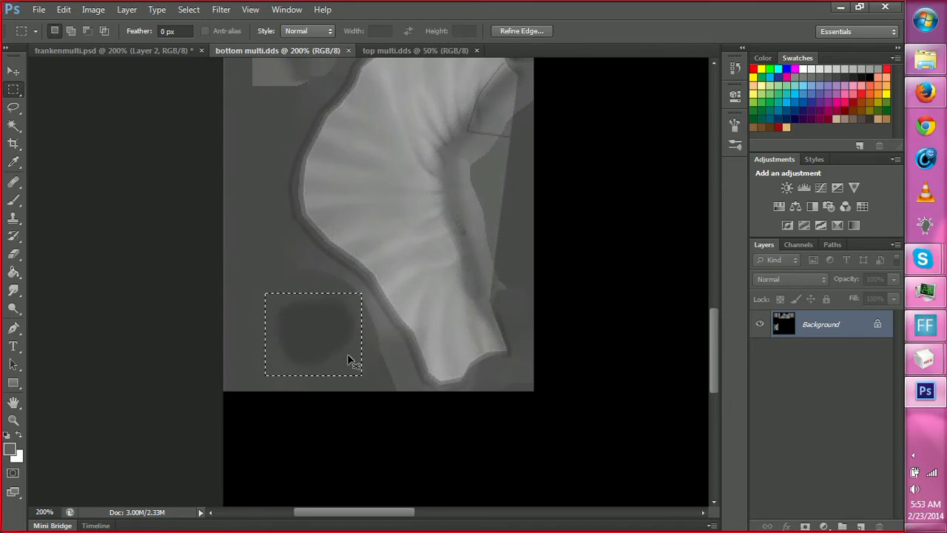
From frankenmulti.psd, switch to MilkShape's Texture Coordinate Editor and move the six small UV pieces beneath the left sleeve's ruffled end.
left_click(154, 50)
scroll(238, 182, "down", 10)
key("h")
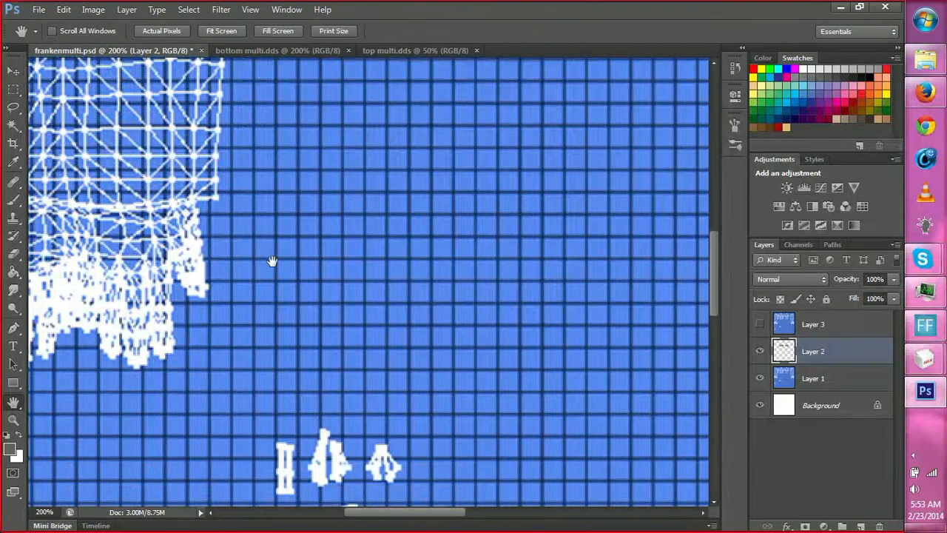
left_click_drag(272, 261, 367, 245)
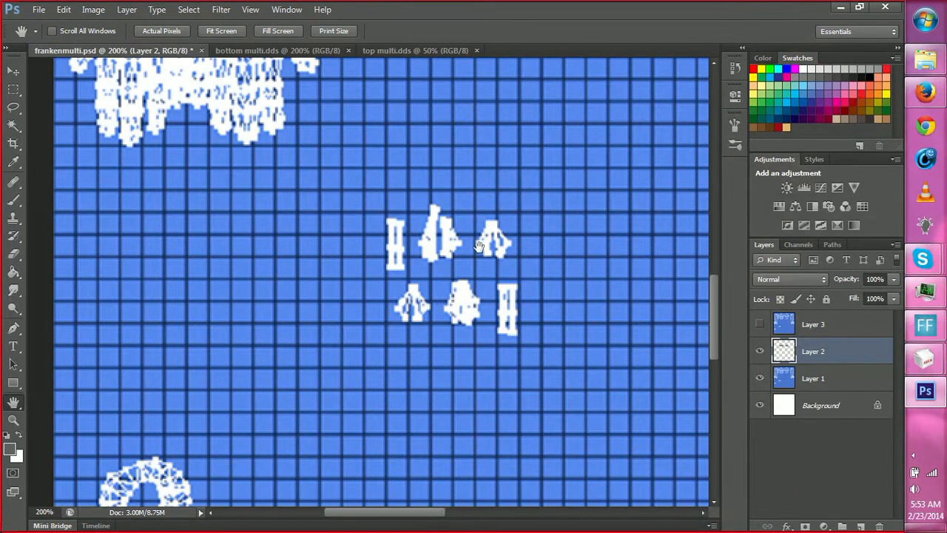
mouse_move(925, 358)
left_click(838, 319)
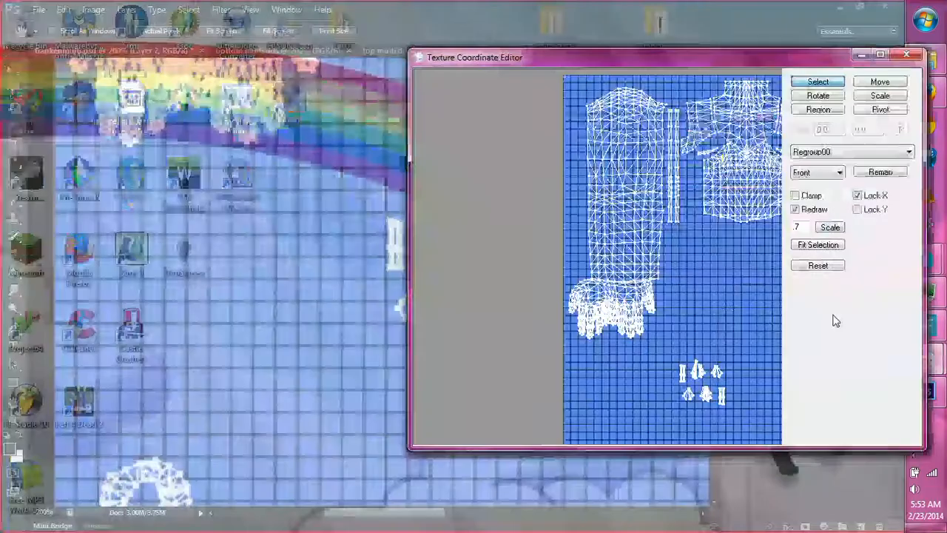
left_click_drag(699, 309, 656, 186, "ctrl")
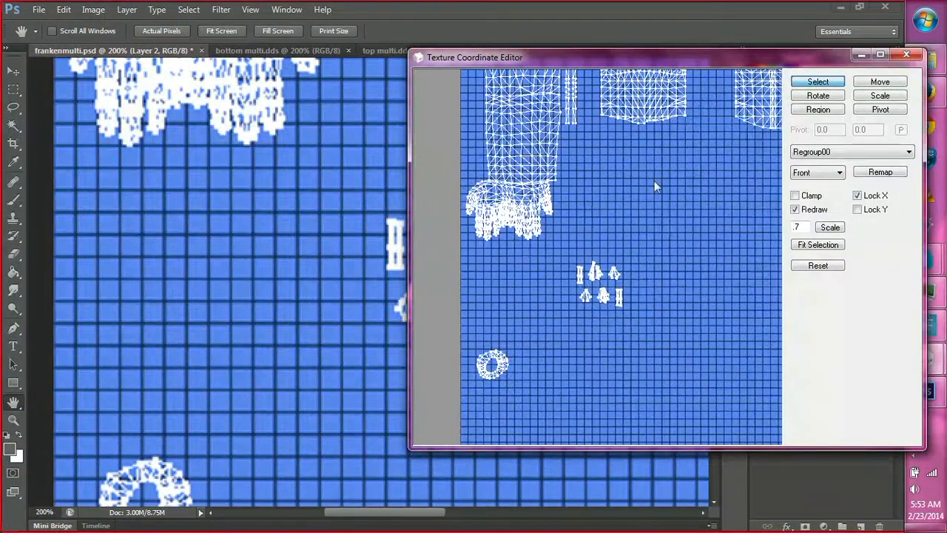
left_click_drag(555, 246, 666, 332)
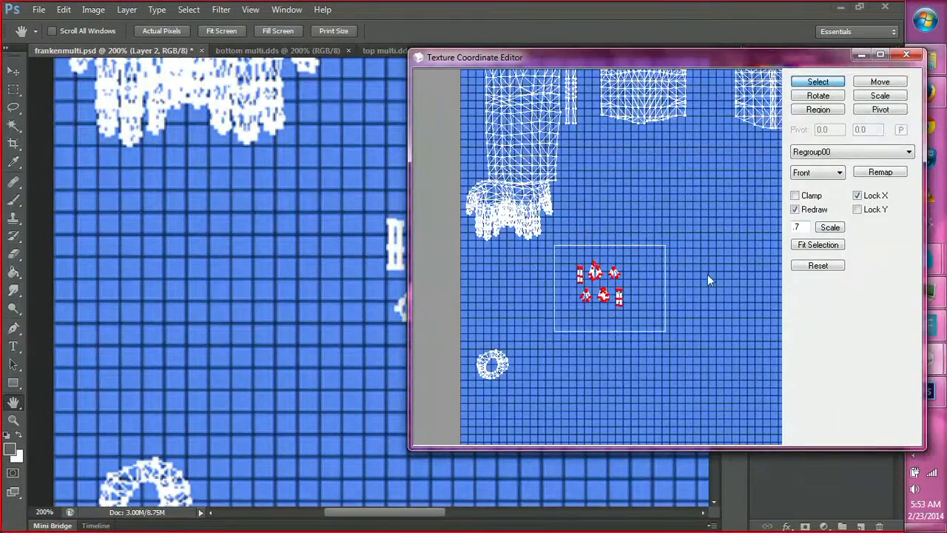
left_click(877, 83)
left_click_drag(642, 293, 562, 281)
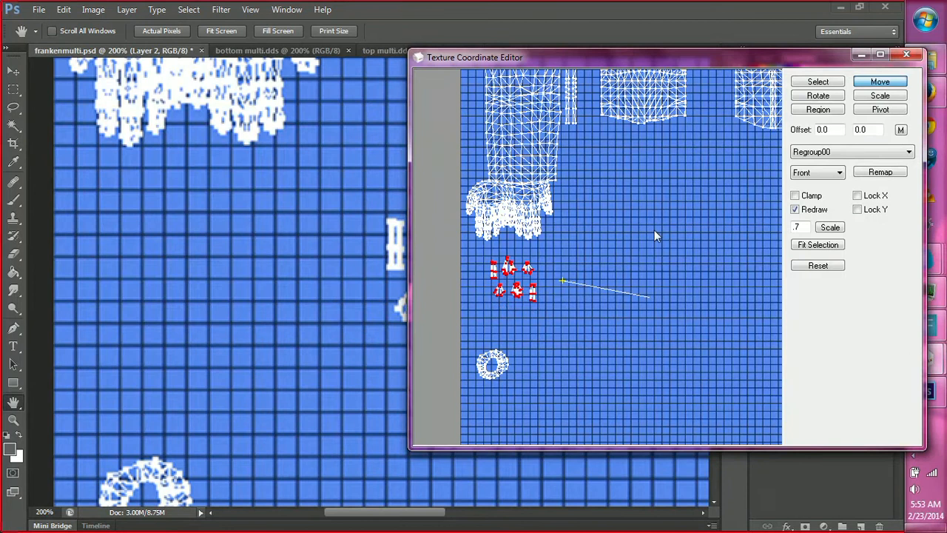
Select the ring-shaped UV piece and move it up, closer beneath the six small pieces.
left_click(817, 82)
left_click_drag(528, 402, 520, 350)
left_click(878, 82)
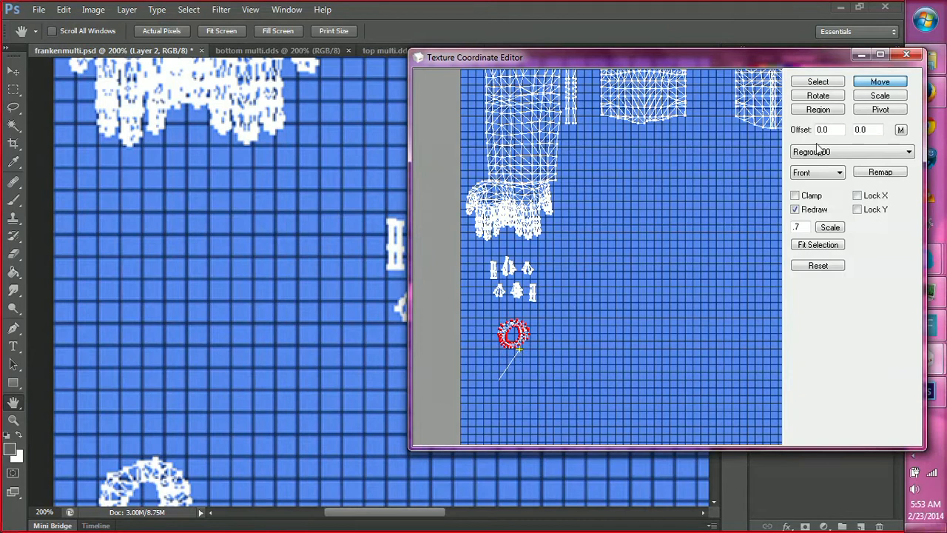
Maximize the Texture Coordinate Editor, clear the selection and capture a screenshot of the whole rearranged UV layout.
left_click(880, 55)
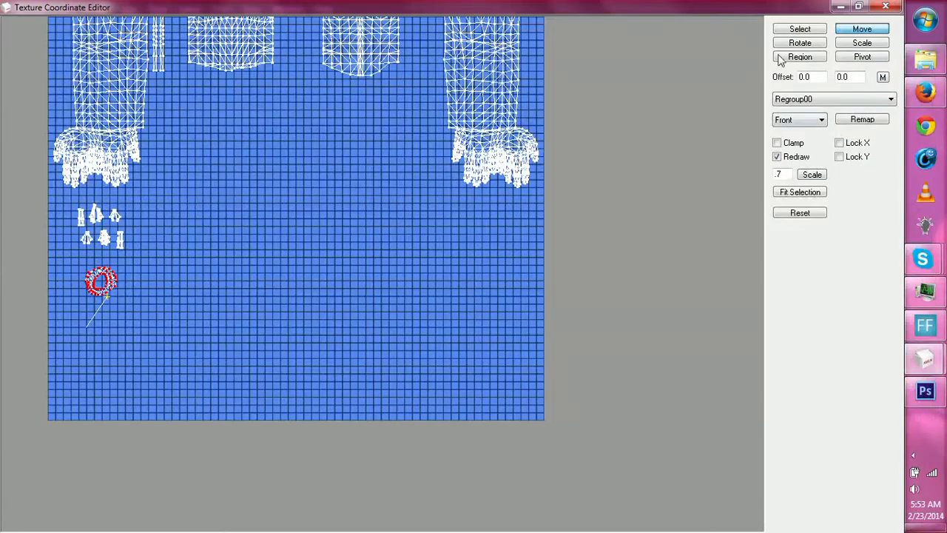
left_click(800, 30)
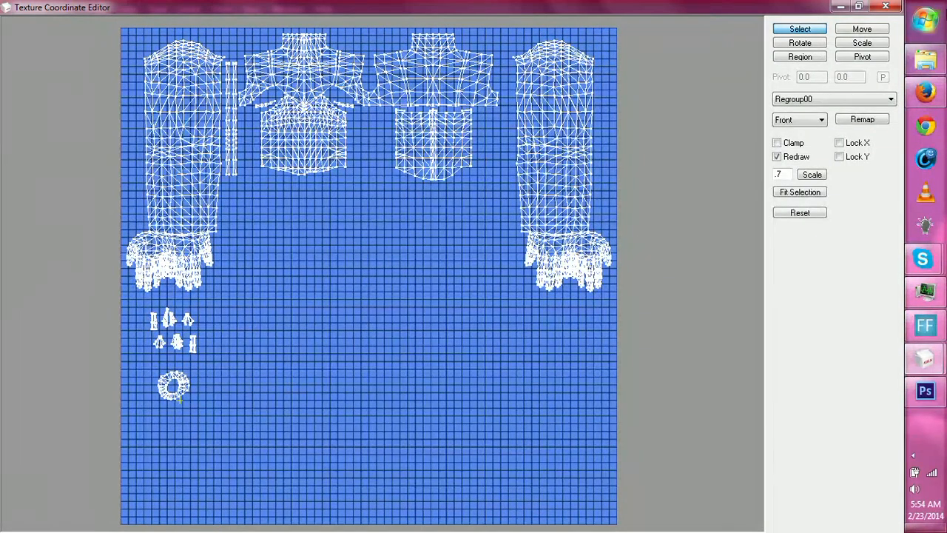
left_click(840, 7)
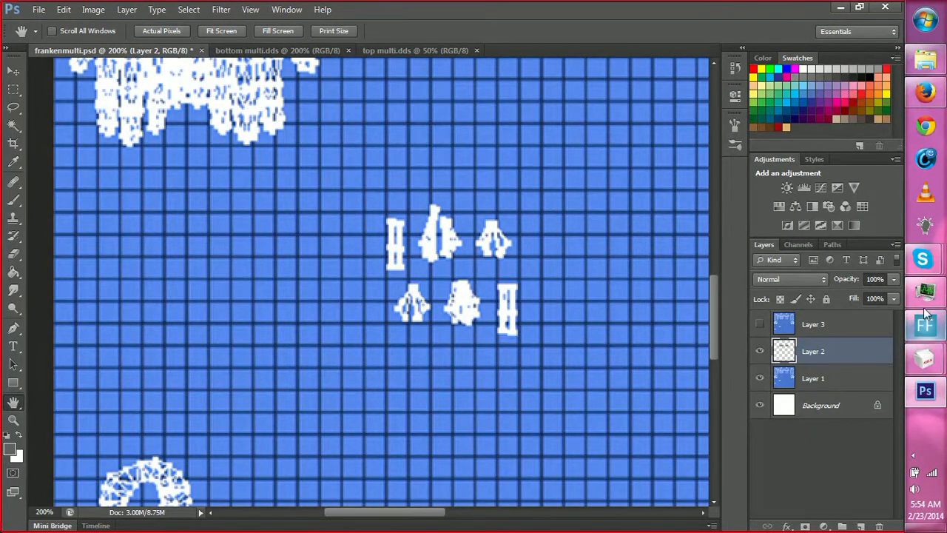
mouse_move(934, 375)
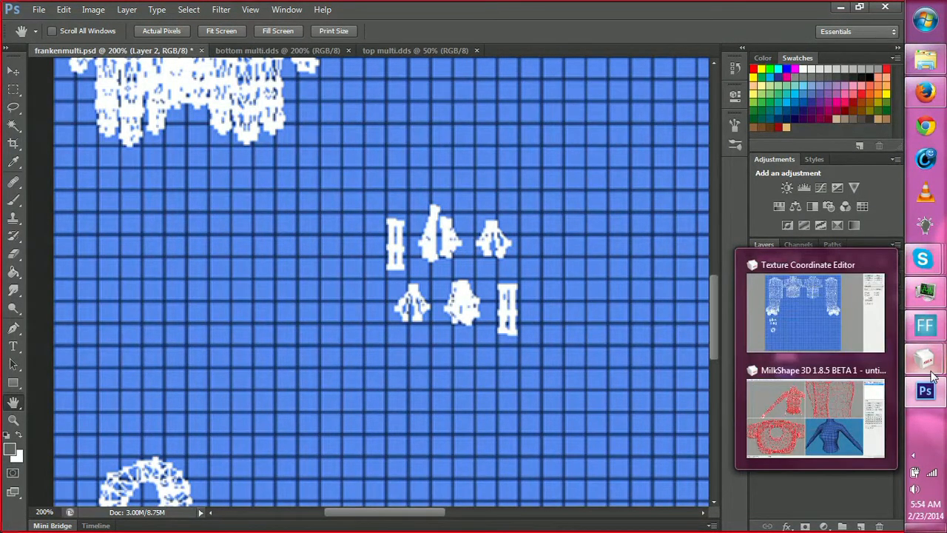
left_click(737, 326)
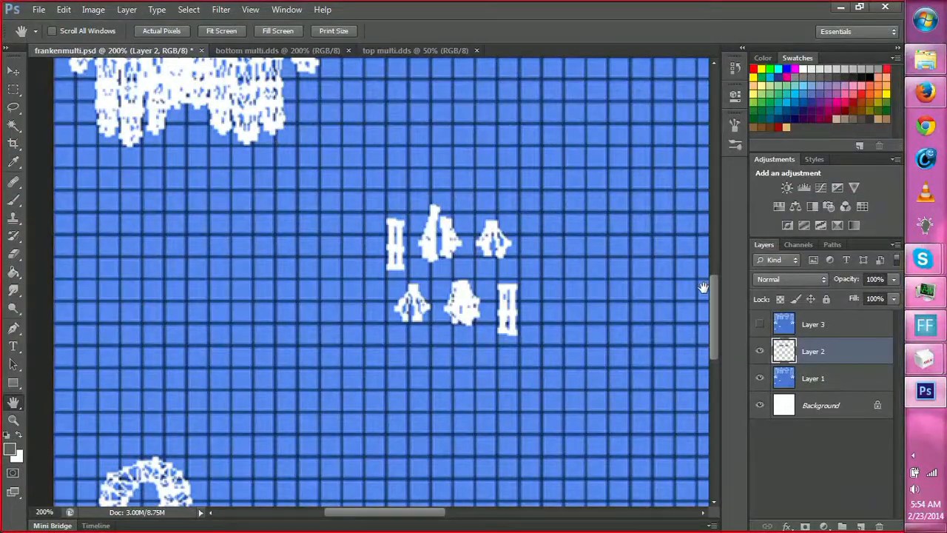
Create a new 1366 × 768 pixel Photoshop document and paste the UV layout screenshot into it.
key("ctrl+n")
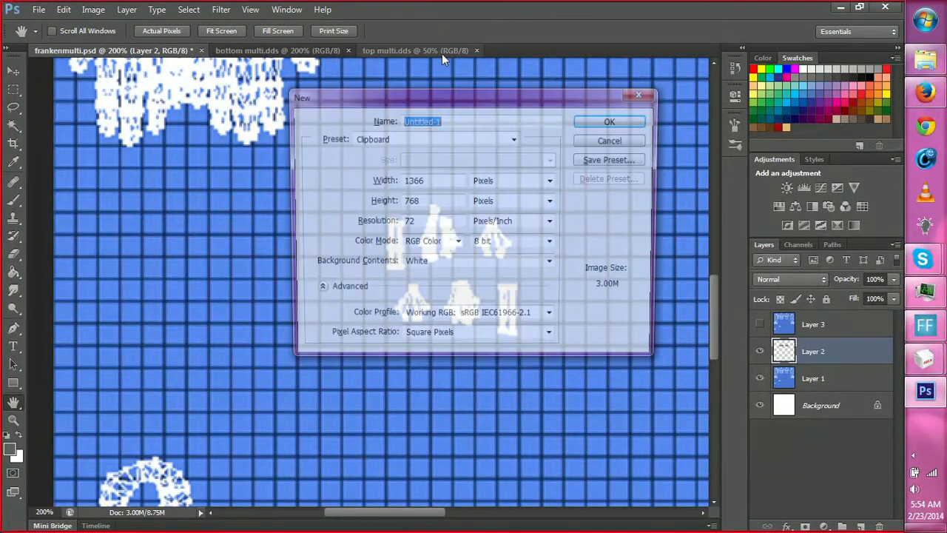
key("Return")
key("ctrl+v")
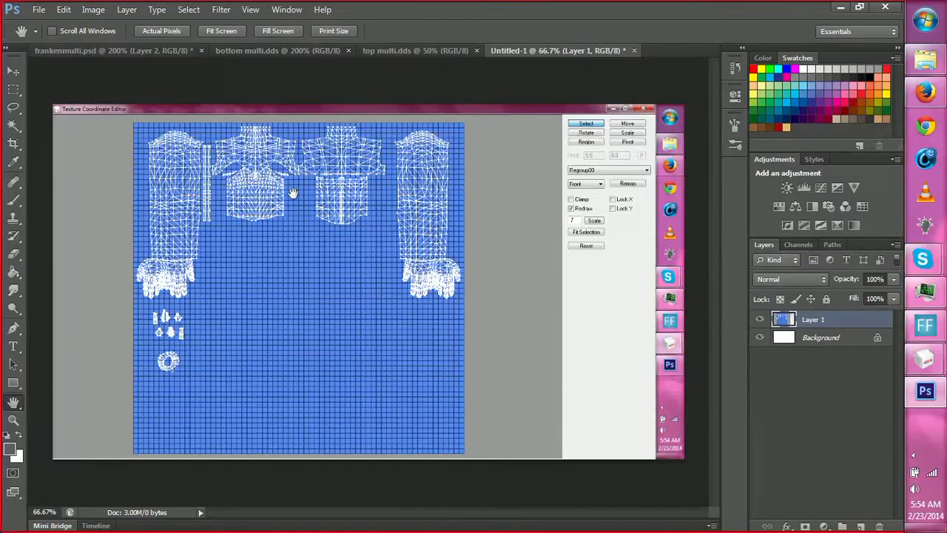
Select the blue UV grid exactly from corner to corner with a rectangular marquee and crop the document to it.
key("z")
left_click(178, 169)
left_click(113, 128)
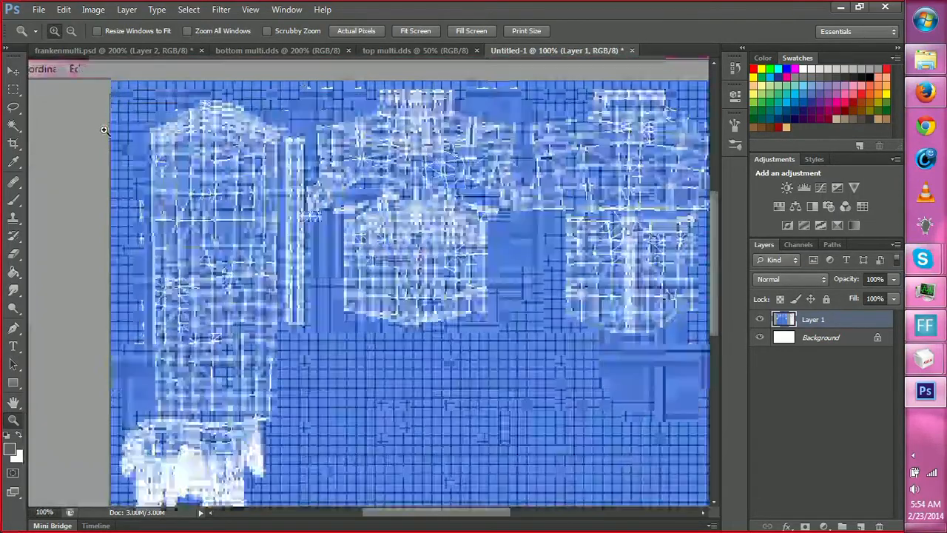
left_click(114, 122)
left_click(116, 122)
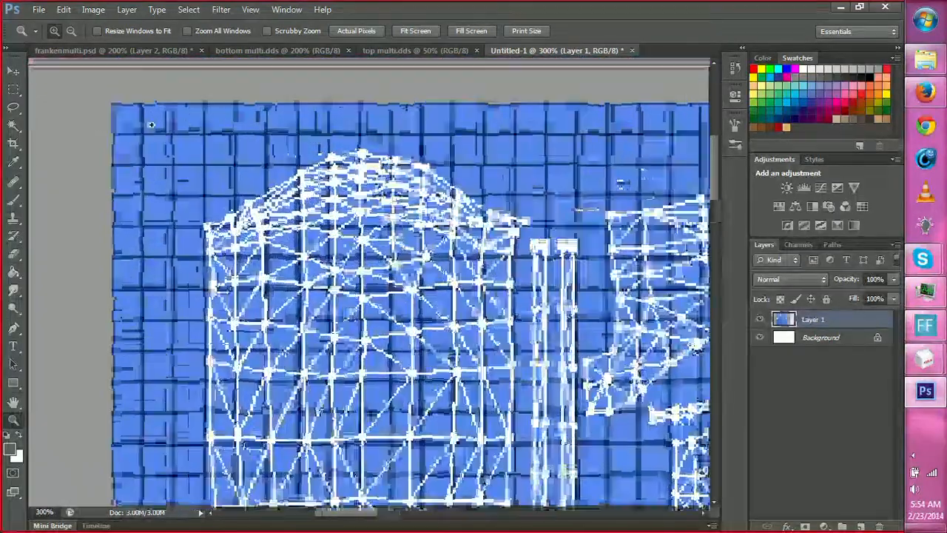
key("m")
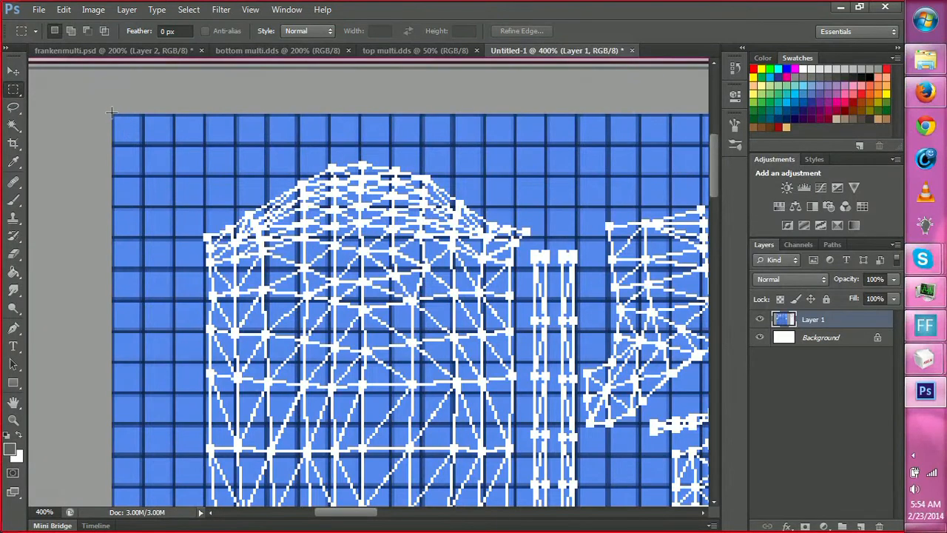
left_click_drag(535, 333, 724, 529)
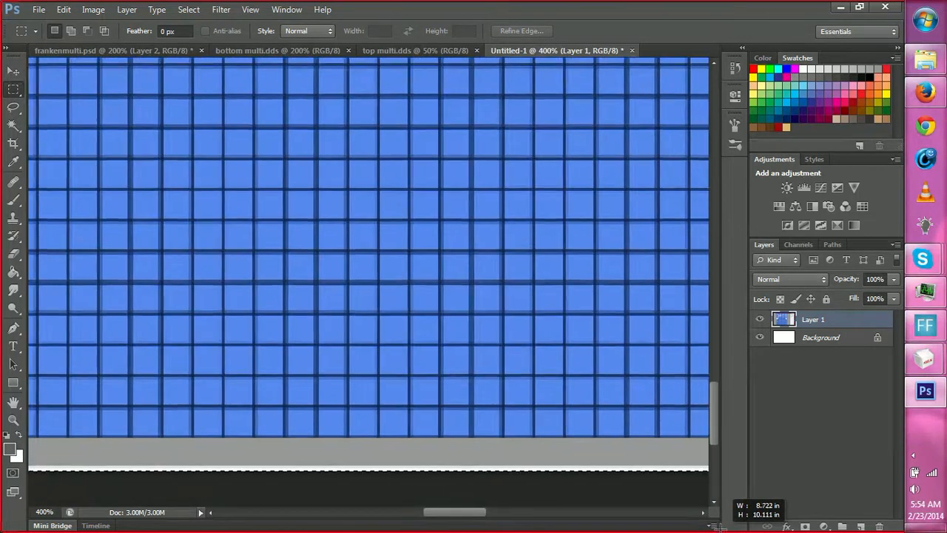
left_click_drag(718, 527, 586, 419)
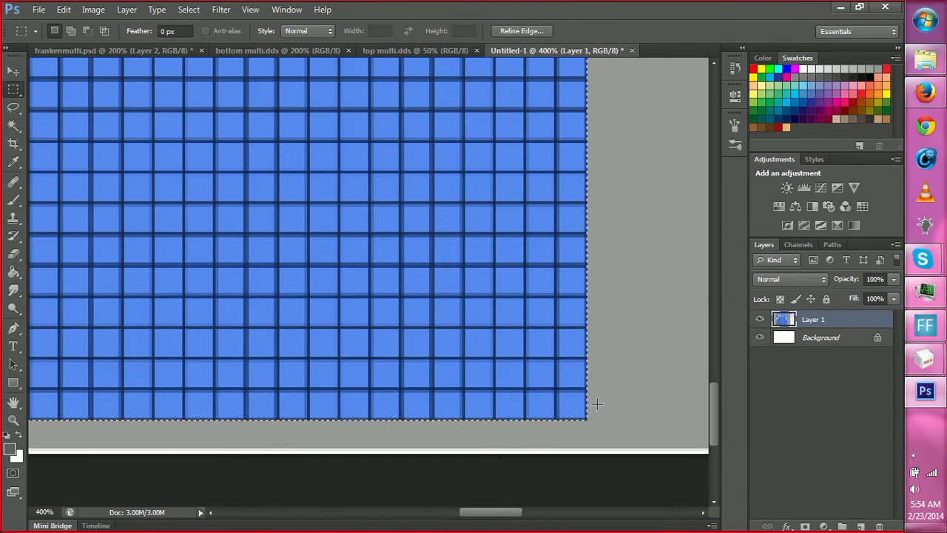
key("c")
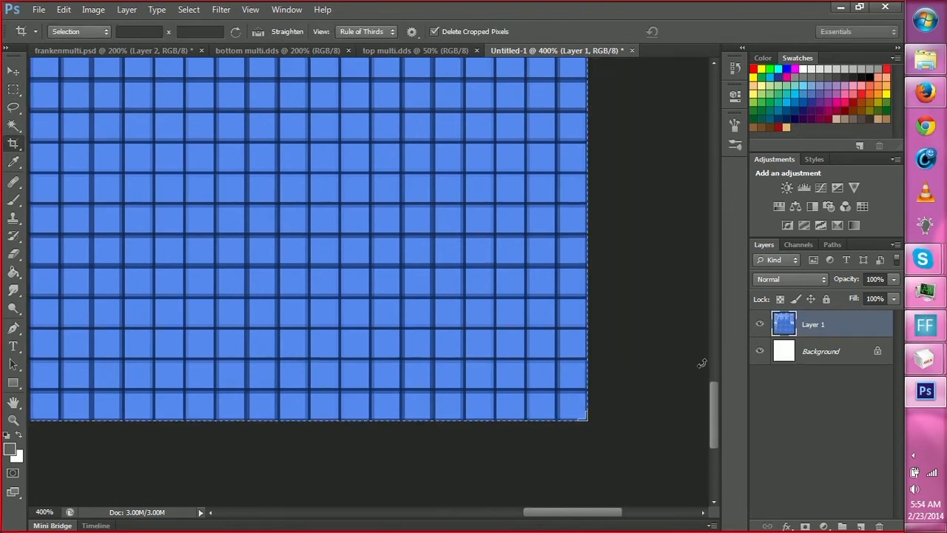
Switch to MilkShape and create a new material that uses the UVclothing template image as its texture.
mouse_move(940, 365)
left_click(844, 400)
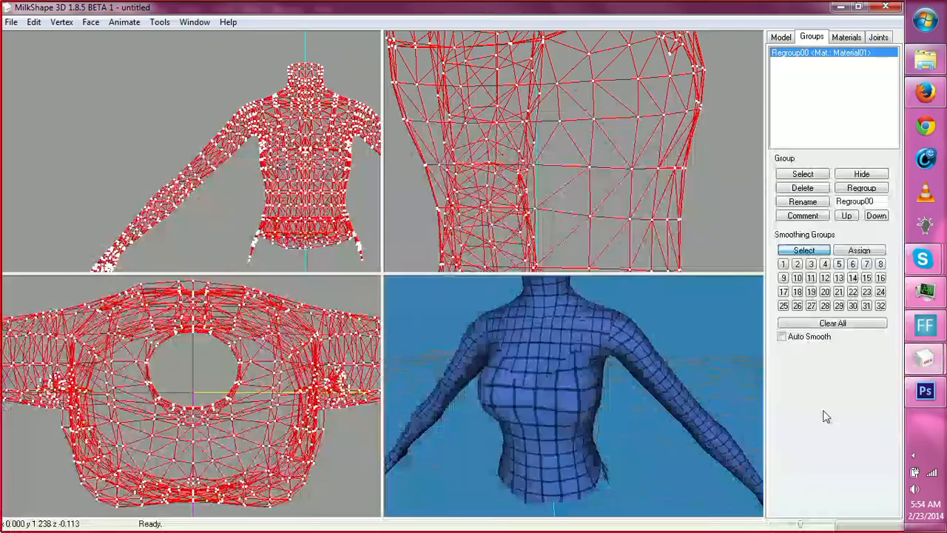
left_click(846, 37)
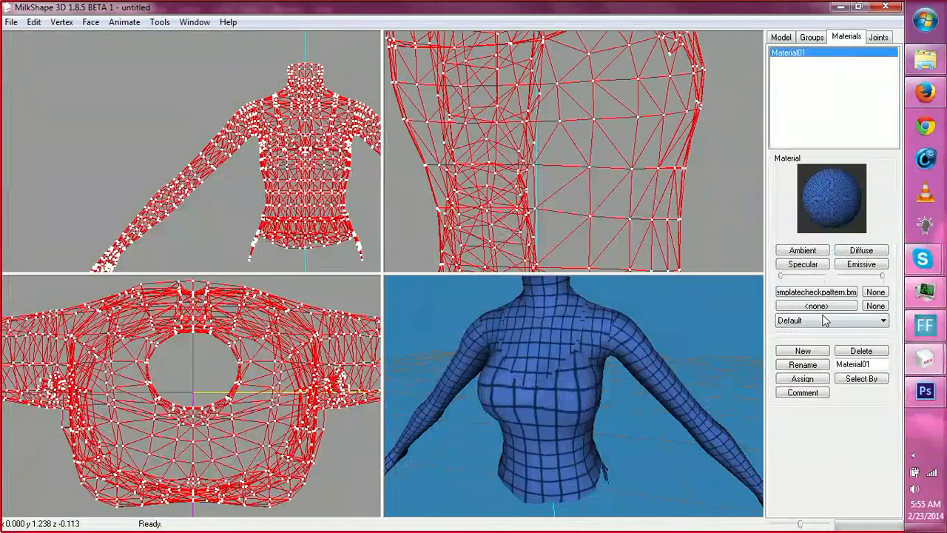
left_click(804, 352)
left_click(816, 292)
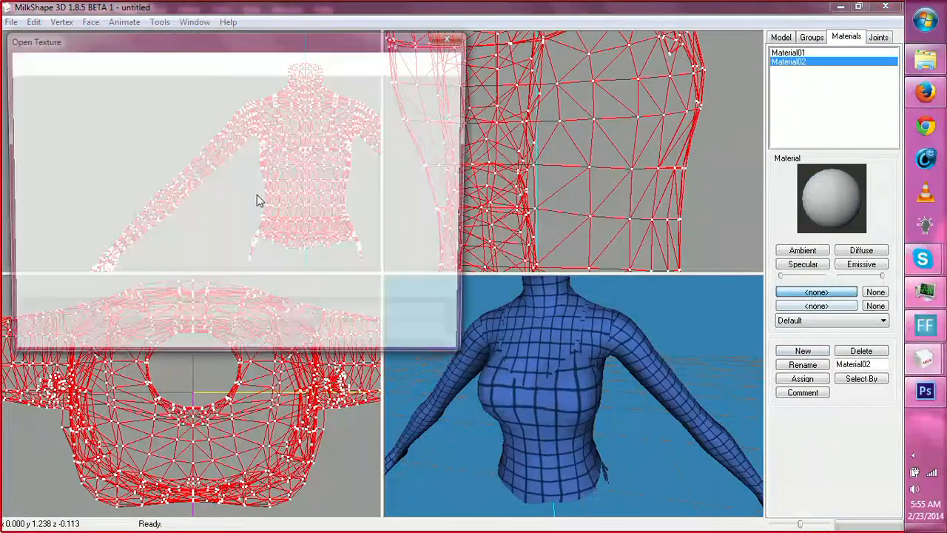
left_click(138, 127)
left_click(354, 339)
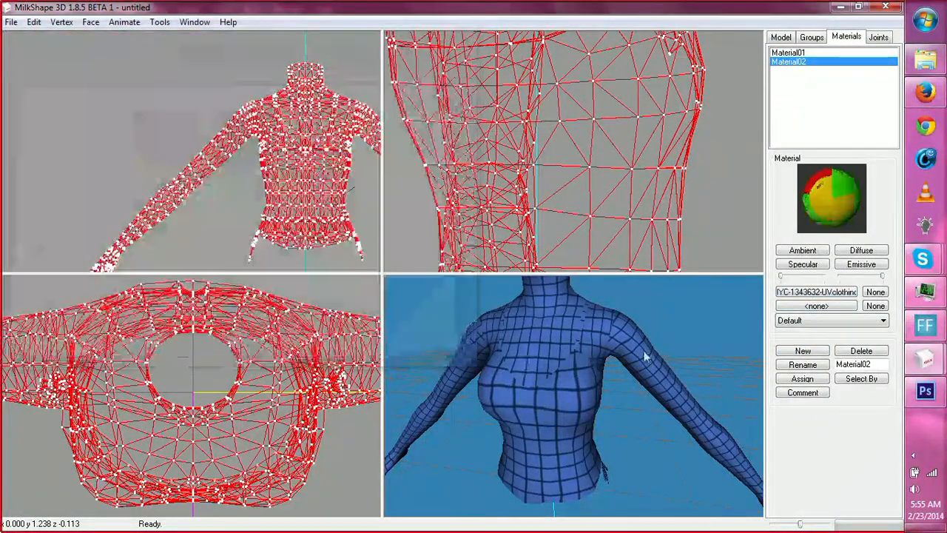
Assign the UVclothing material to the whole top mesh and inspect its color zones in the 3D view.
left_click(802, 379)
left_click_drag(615, 417, 672, 417)
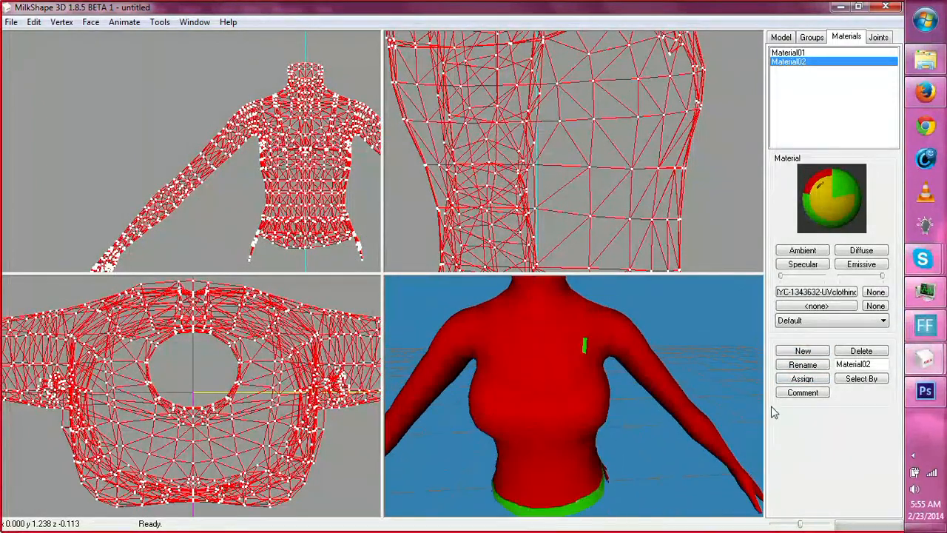
mouse_move(925, 360)
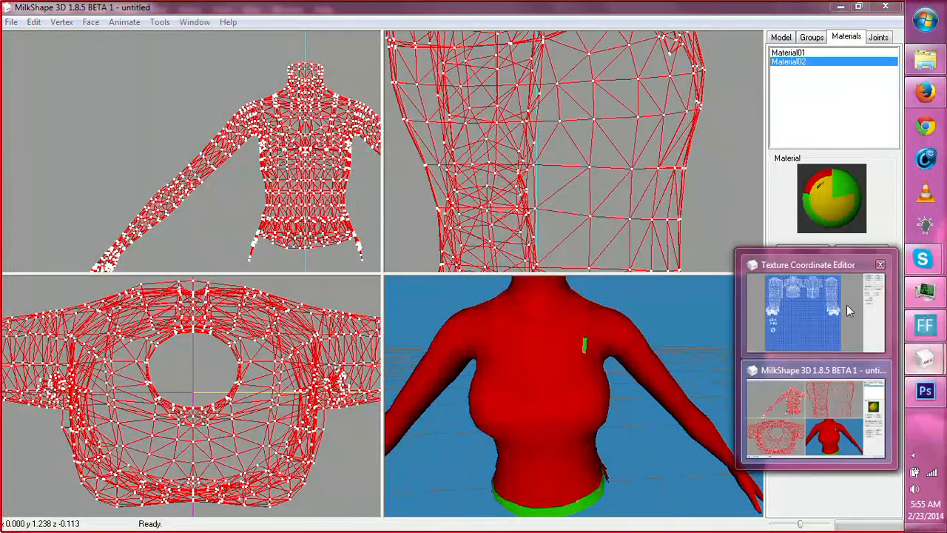
Enlarge the 3D view and resize the Texture Coordinate Editor beside it so the whole UV layout and the model show together.
left_click(844, 306)
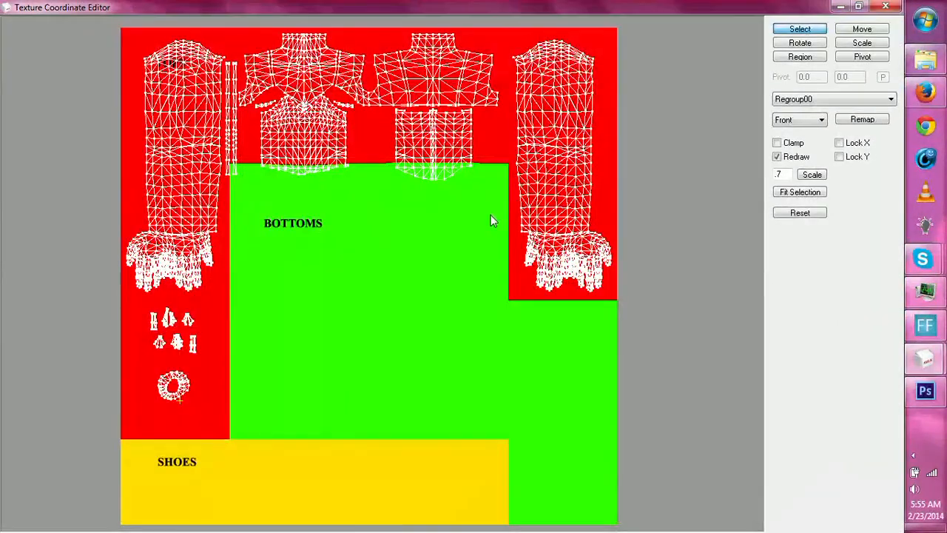
middle_click_drag(392, 219, 444, 303)
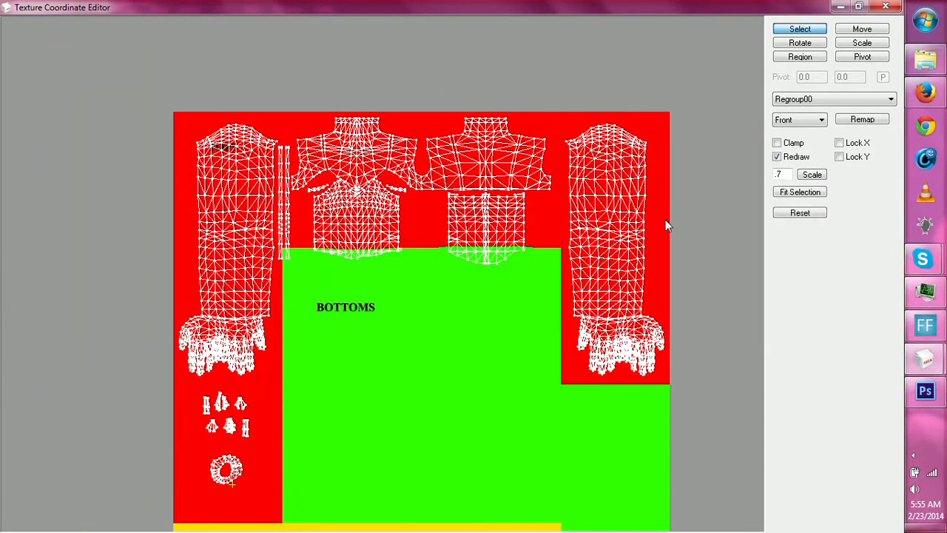
left_click(862, 9)
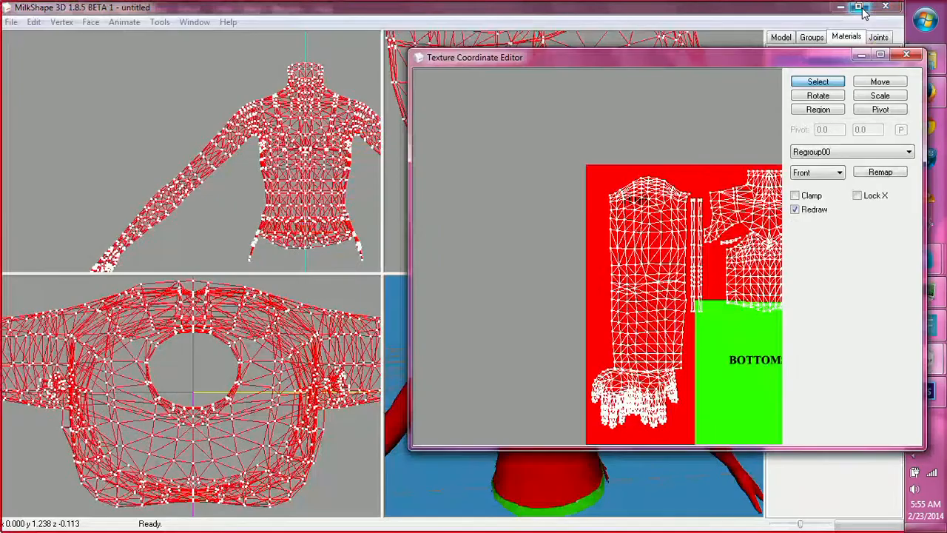
double_click(434, 478)
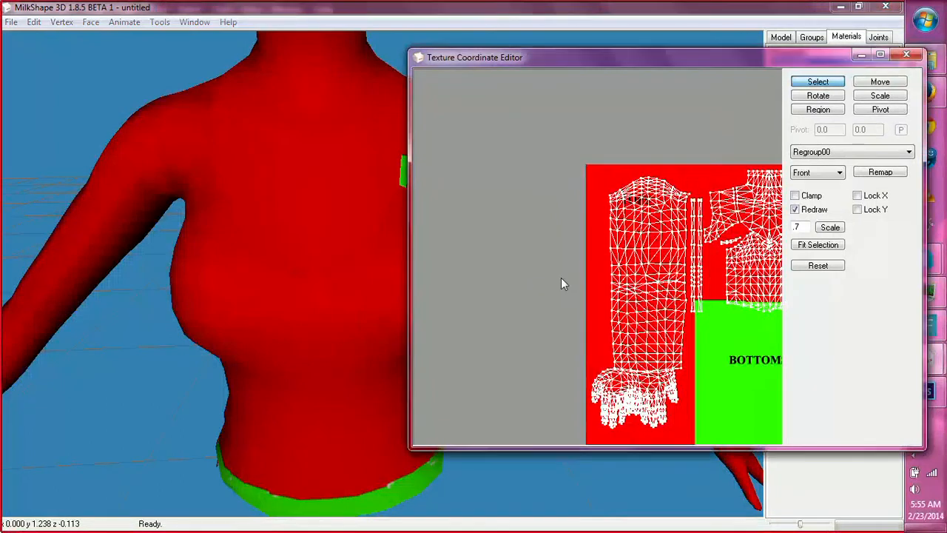
middle_click_drag(562, 281, 452, 201)
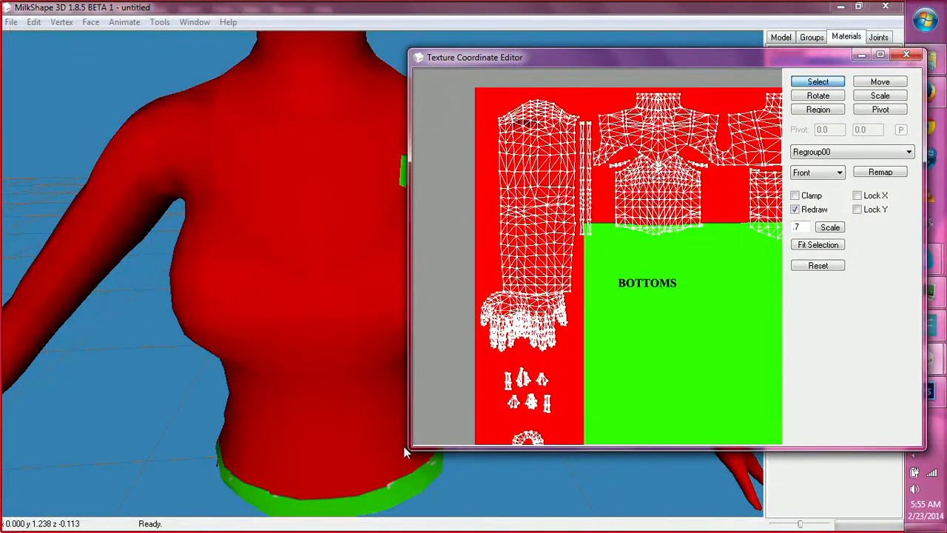
left_click_drag(406, 446, 237, 510)
middle_click_drag(380, 427, 345, 395)
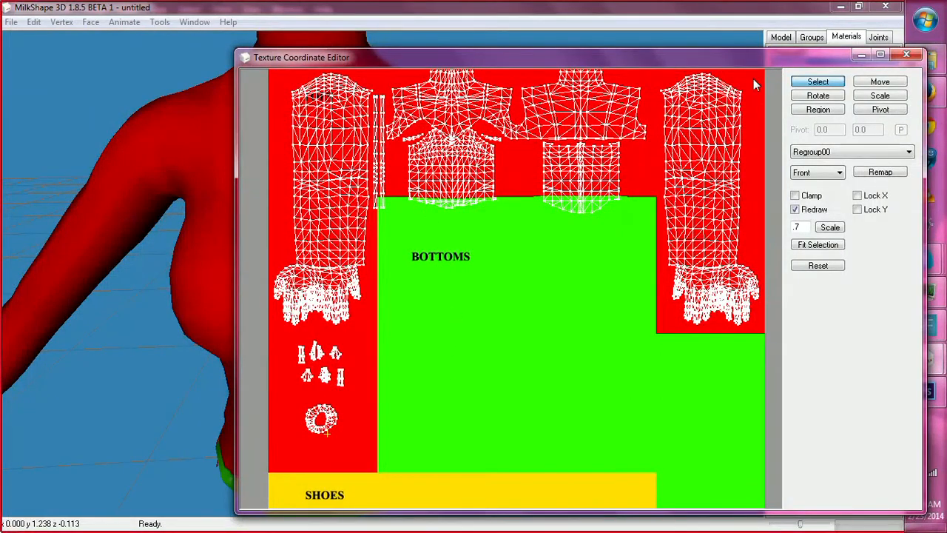
Move the two narrow vertical UV strips down into the red zone beside the small UV pieces.
left_click_drag(373, 96, 349, 425)
left_click(880, 82)
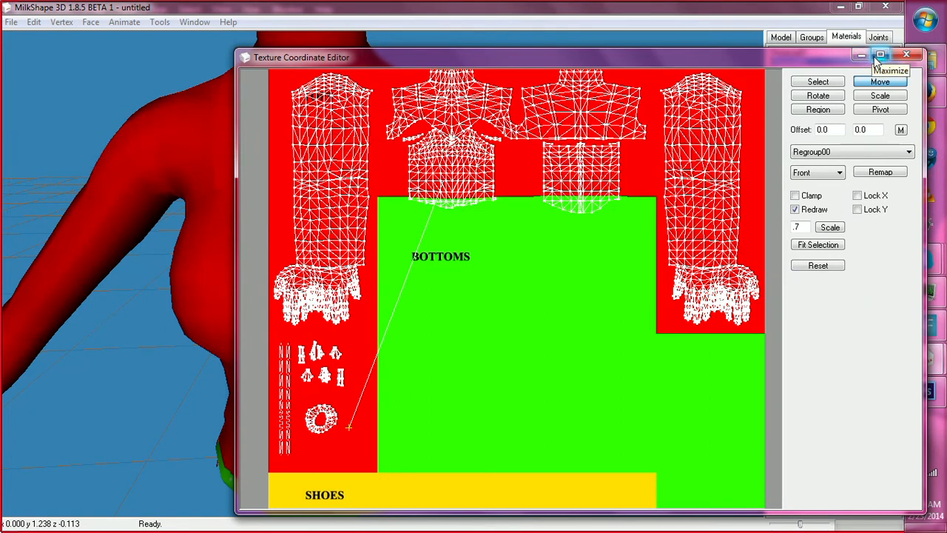
Select the lower front and lower back torso UV pieces by region and fit the view to them.
left_click(817, 81)
left_click_drag(400, 129, 632, 253)
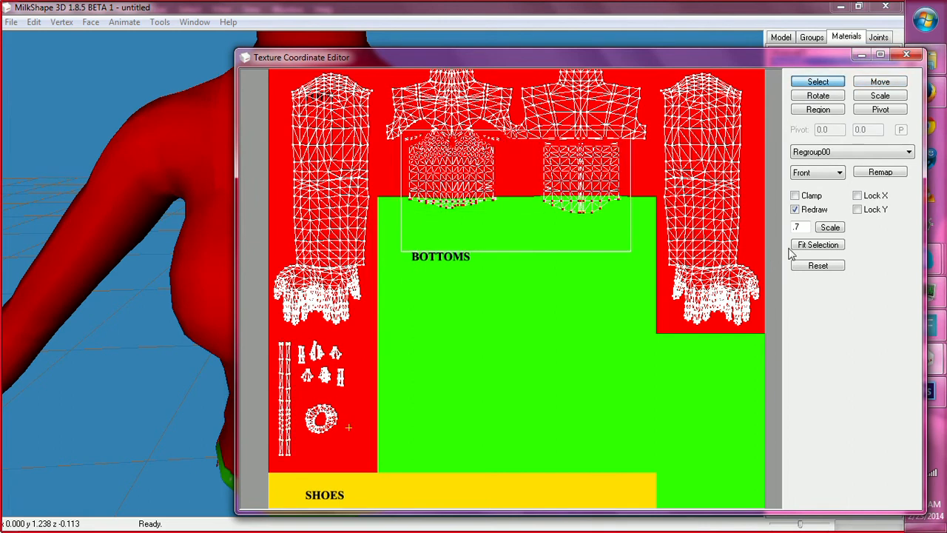
left_click(806, 247)
left_click_drag(458, 237, 478, 270, "ctrl")
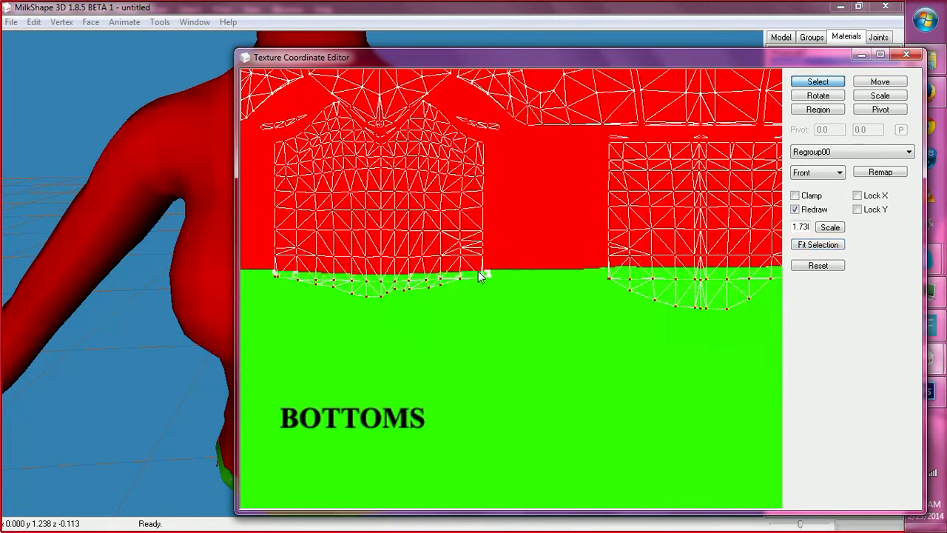
left_click(478, 271)
Select the lower front torso UV piece section by section and add the lower back piece, leaving out the small strips above.
left_click_drag(325, 98, 356, 144)
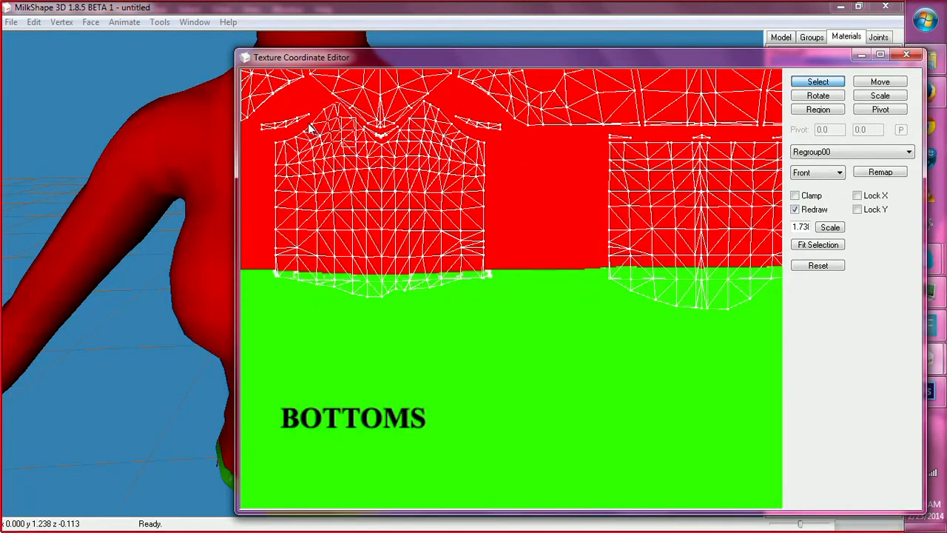
left_click_drag(304, 120, 318, 143)
left_click_drag(319, 102, 338, 140)
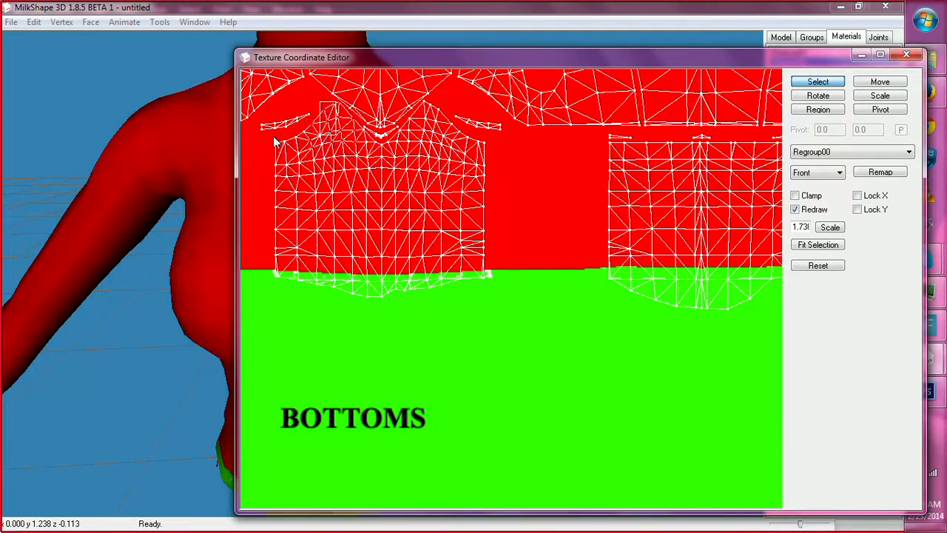
left_click_drag(274, 137, 340, 211)
left_click_drag(300, 128, 334, 177)
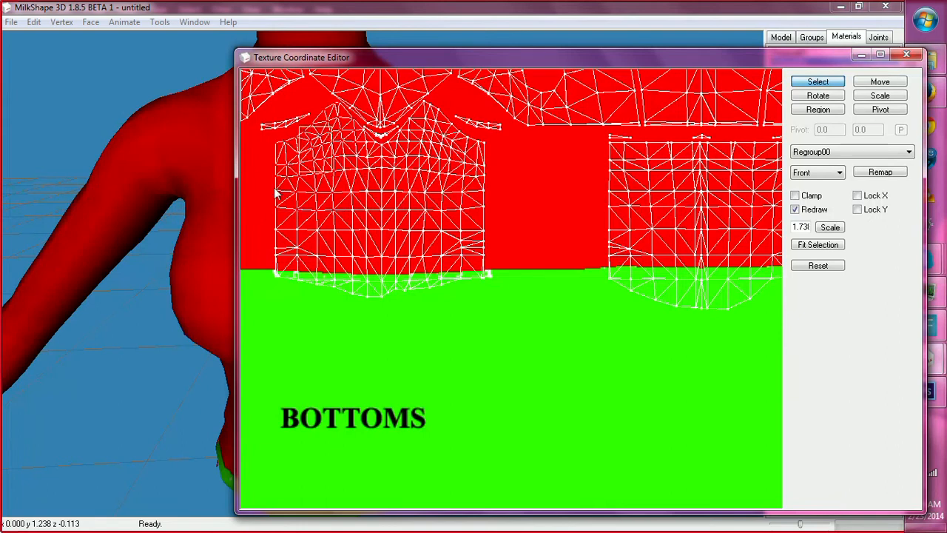
left_click_drag(259, 165, 531, 341)
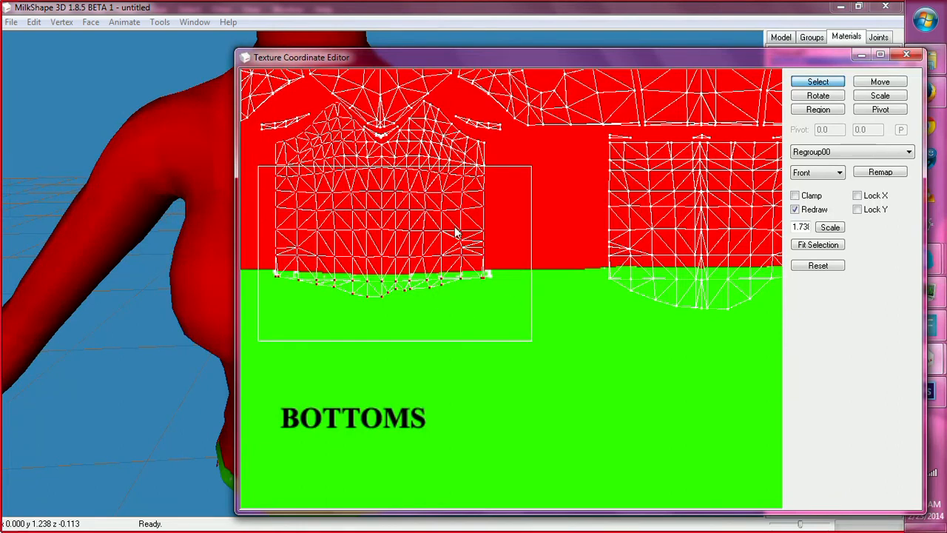
left_click_drag(353, 141, 525, 211)
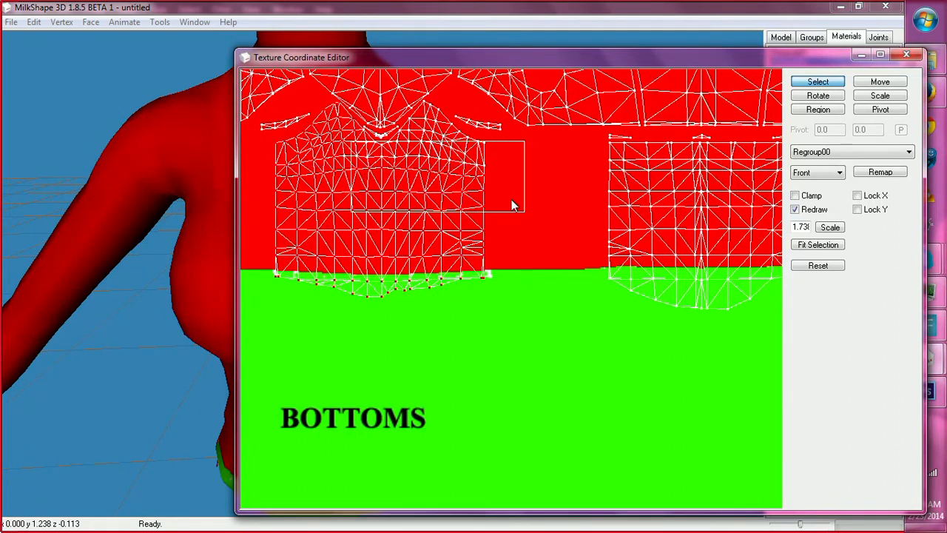
left_click_drag(356, 130, 467, 179)
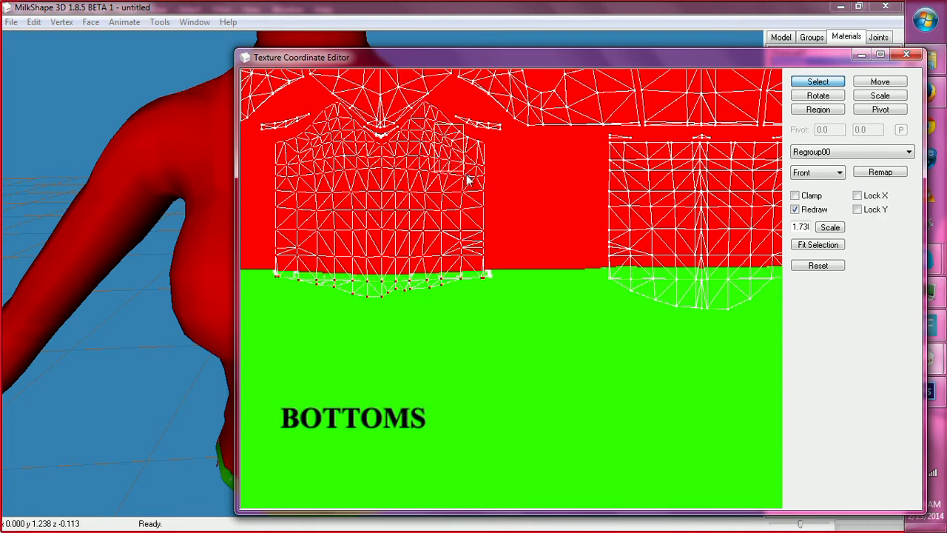
left_click_drag(443, 123, 515, 198)
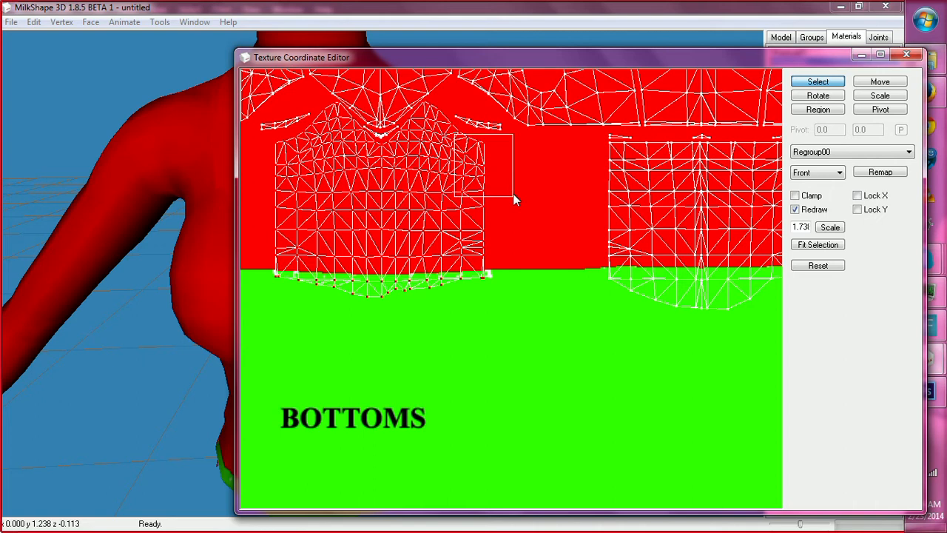
middle_click_drag(502, 262, 444, 268)
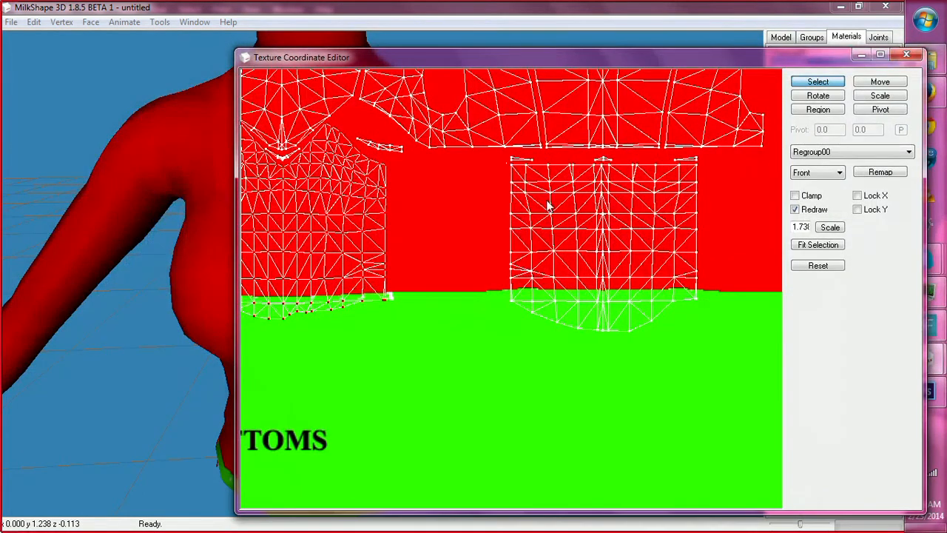
left_click_drag(507, 162, 718, 358)
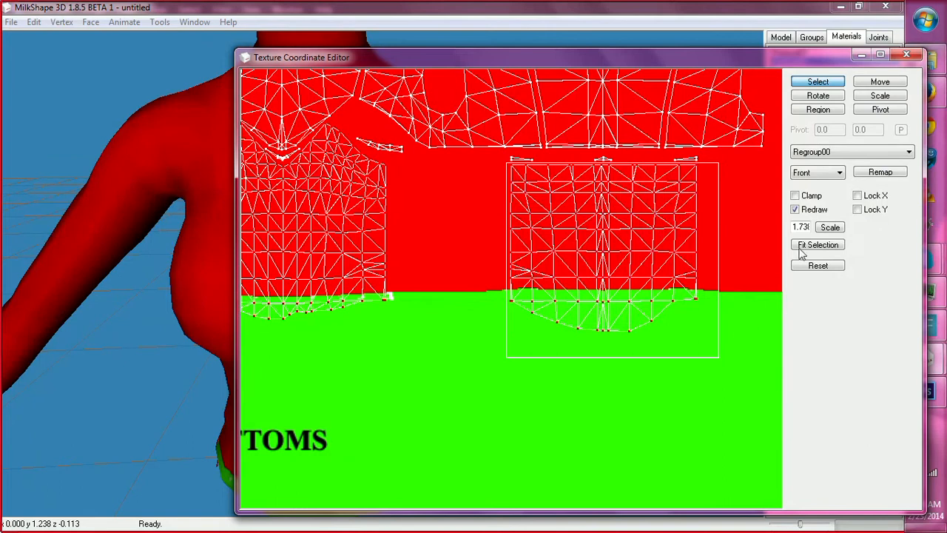
Try to scale the selected lower torso UV pieces vertically by a factor of .70.
left_click(878, 96)
double_click(876, 129)
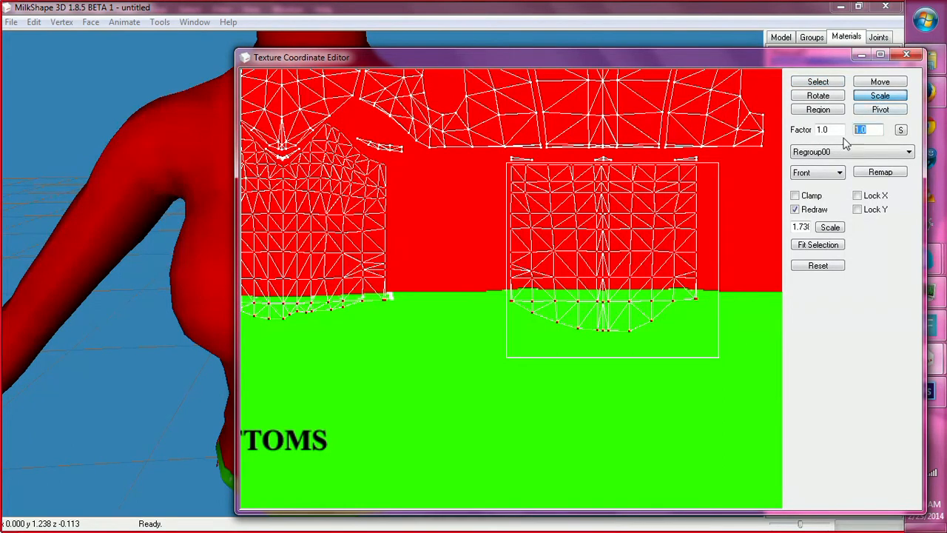
key("BackSpace")
left_click(901, 132)
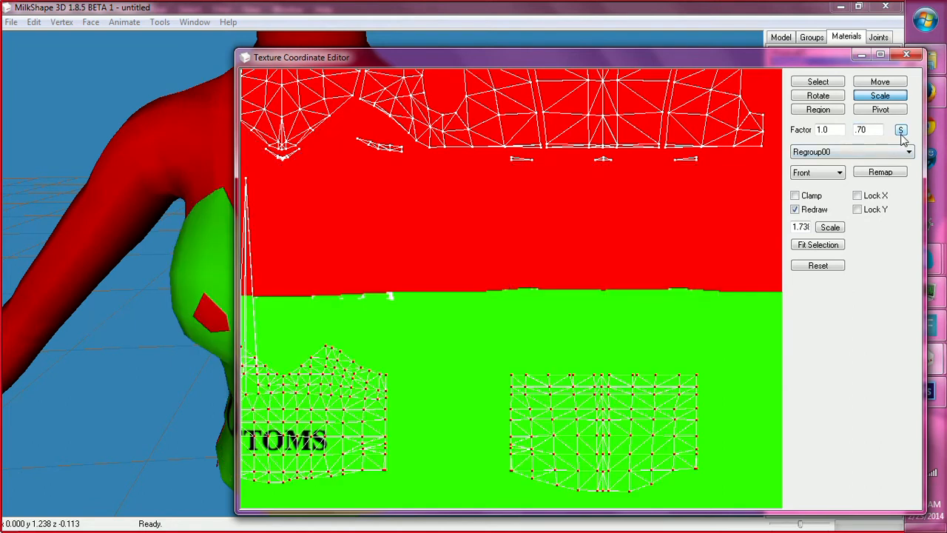
left_click_drag(540, 279, 640, 271, "ctrl")
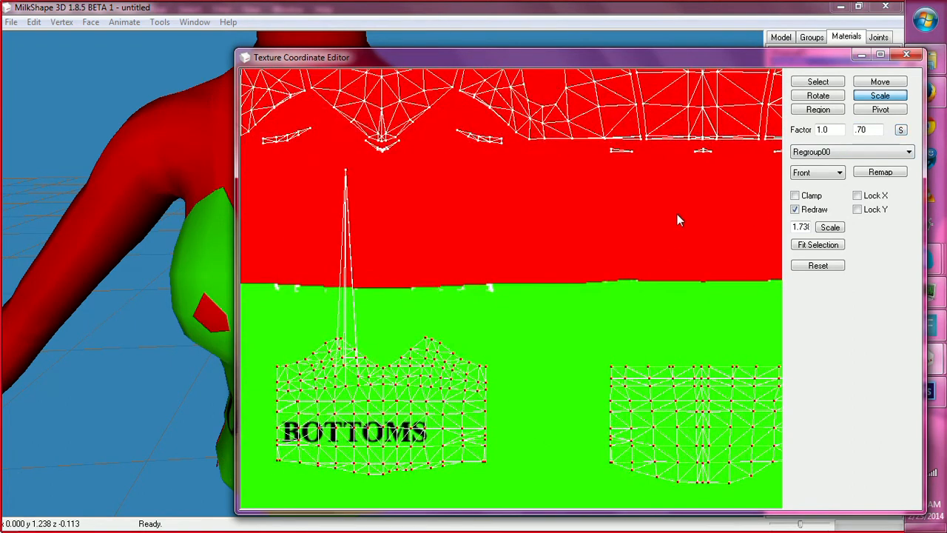
key("ctrl+z")
key("ctrl+z")
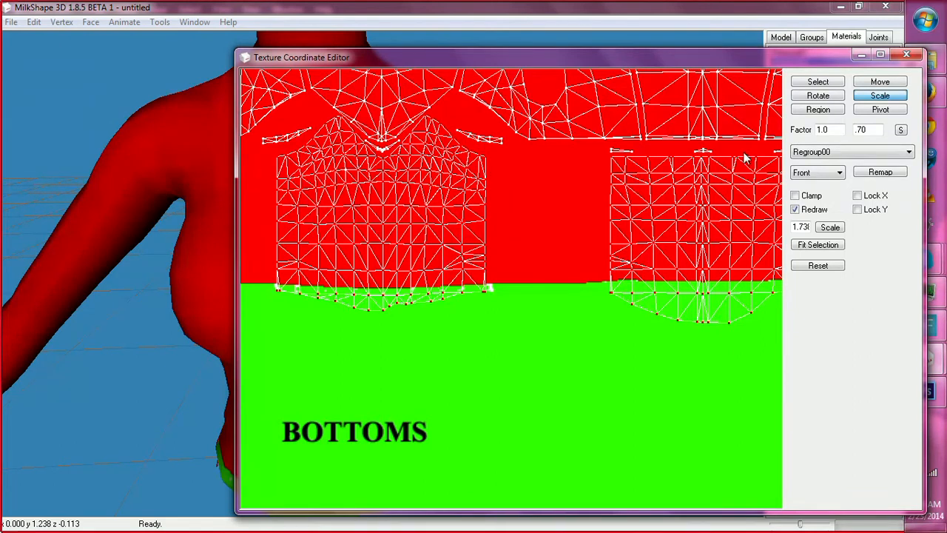
Add the missed upper vertices of the front piece to the selection and scale both lower torso pieces vertically by .70.
left_click(818, 82)
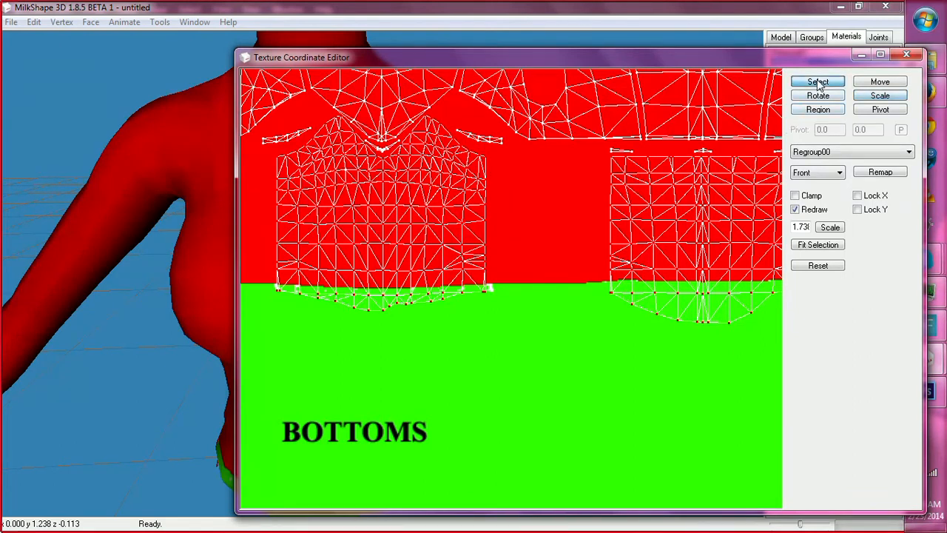
left_click_drag(263, 163, 547, 375)
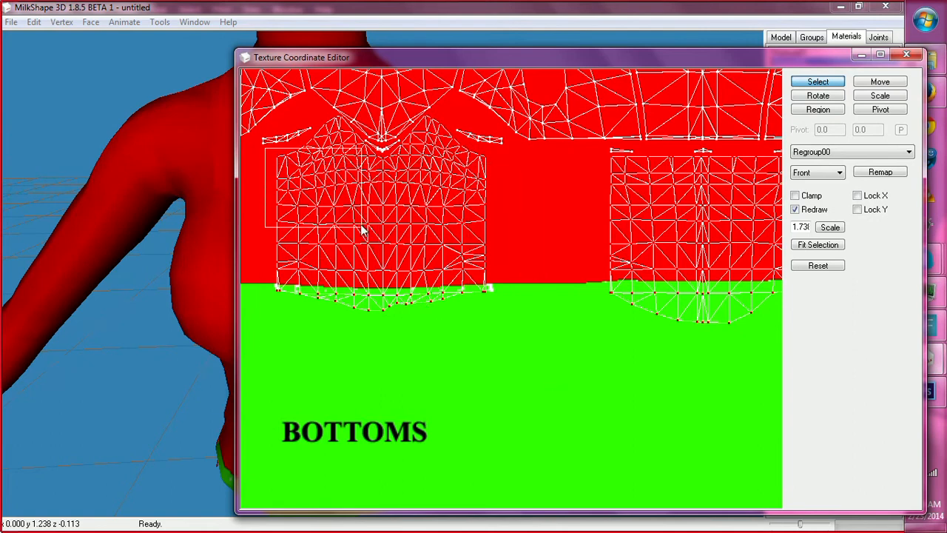
left_click_drag(328, 141, 357, 196)
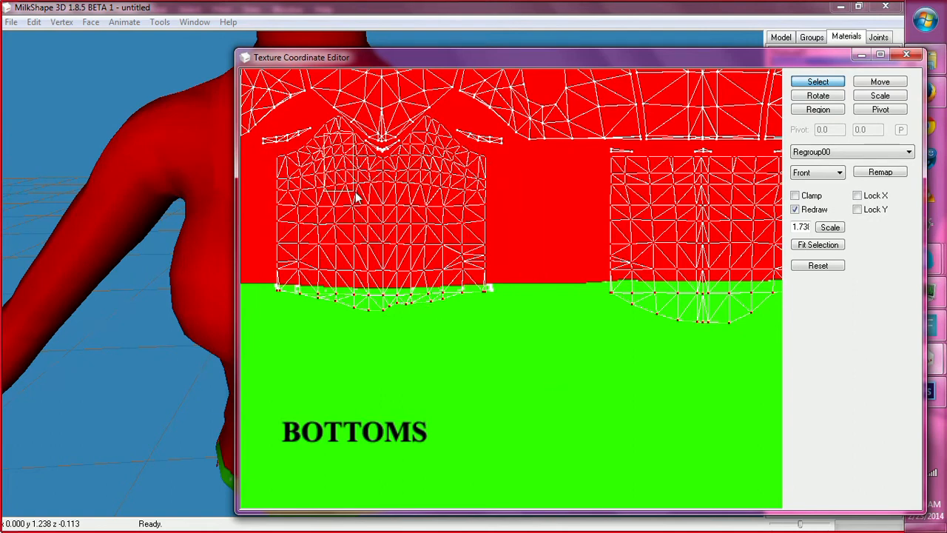
left_click(876, 97)
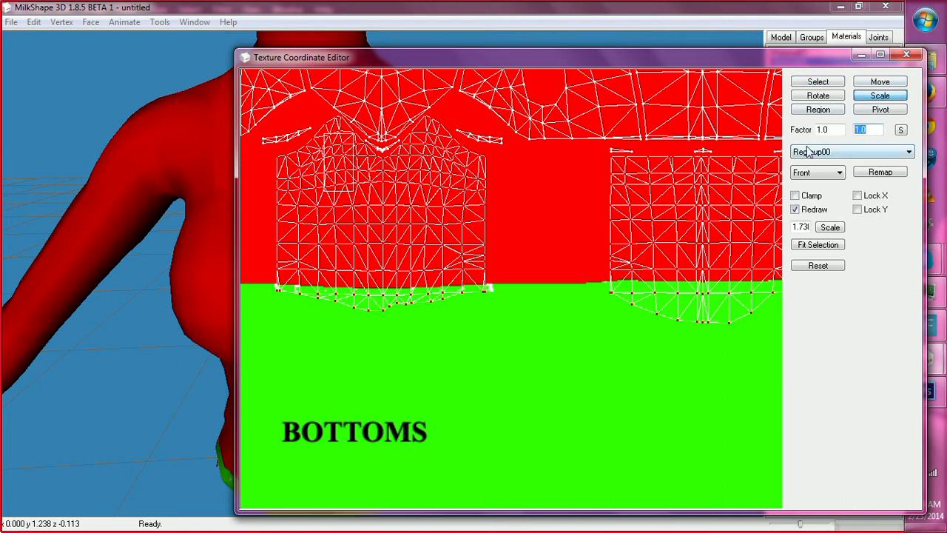
key("BackSpace")
left_click(899, 131)
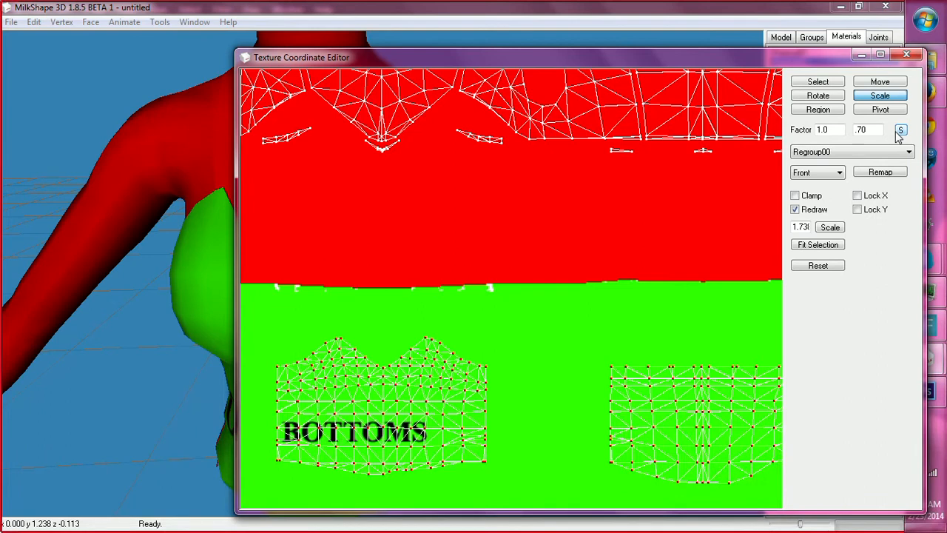
Lock X and move the scaled lower torso pieces straight up until they lie entirely inside the red zone.
left_click(880, 82)
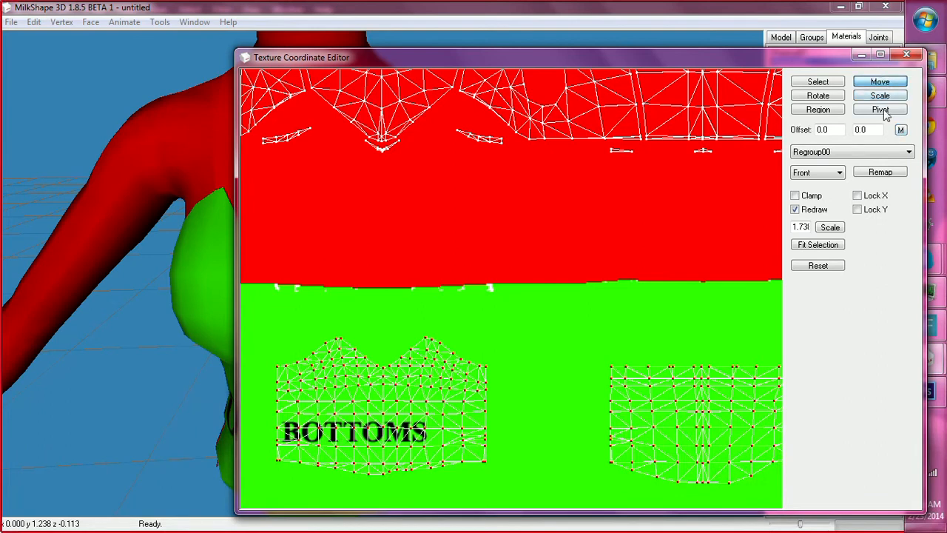
left_click(857, 196)
left_click_drag(700, 330, 693, 196)
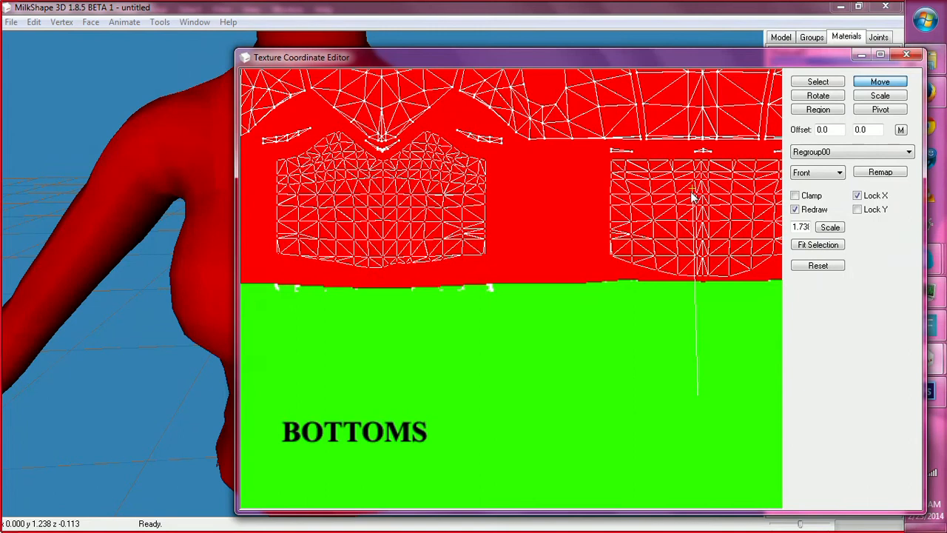
Examine the whole top in the enlarged 3D view to check which template zone colors it uses.
left_click(873, 55)
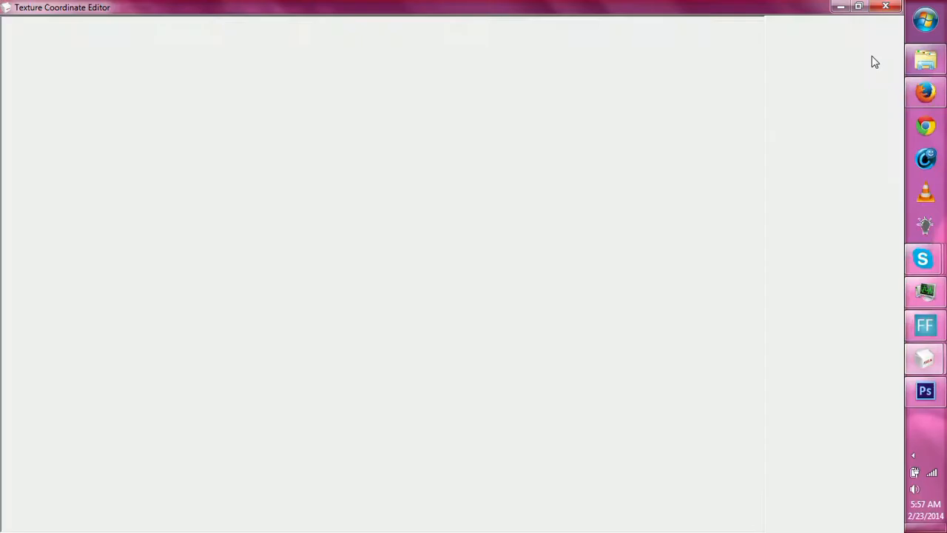
left_click(859, 6)
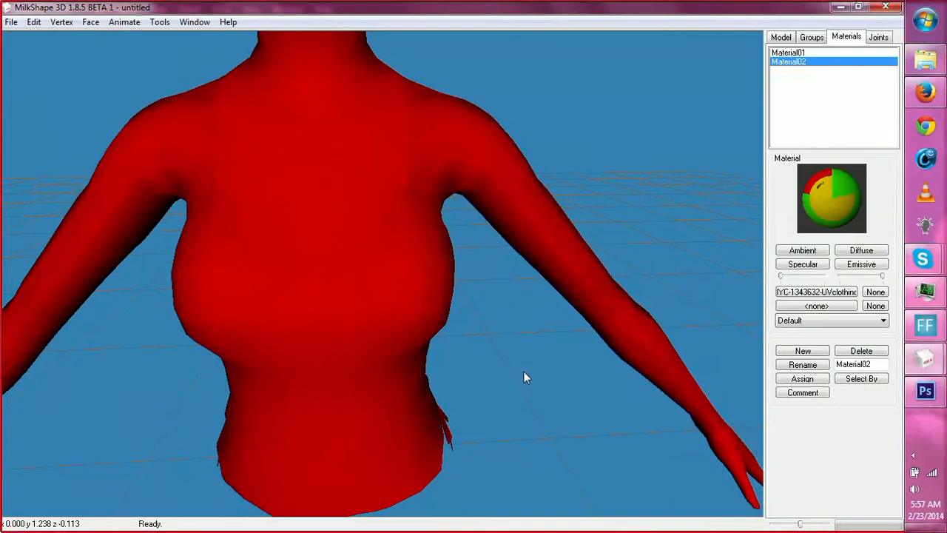
scroll(497, 348, "down", 5)
mouse_move(400, 386)
left_mouse_down()
mouse_move(626, 378)
mouse_move(421, 377)
mouse_move(597, 363)
mouse_move(407, 383)
mouse_move(282, 373)
mouse_move(324, 385)
mouse_move(395, 380)
mouse_move(460, 359)
mouse_move(563, 396)
mouse_move(357, 377)
mouse_move(410, 381)
left_mouse_up()
Return to the Texture Coordinate Editor at full size, turn off Lock X and set the view scale to .7.
mouse_move(925, 360)
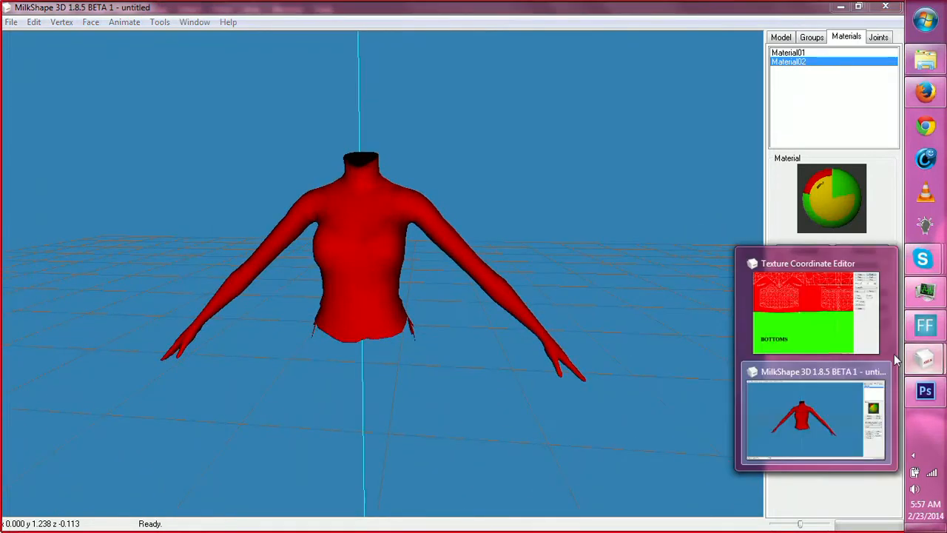
left_click(821, 310)
left_click(878, 55)
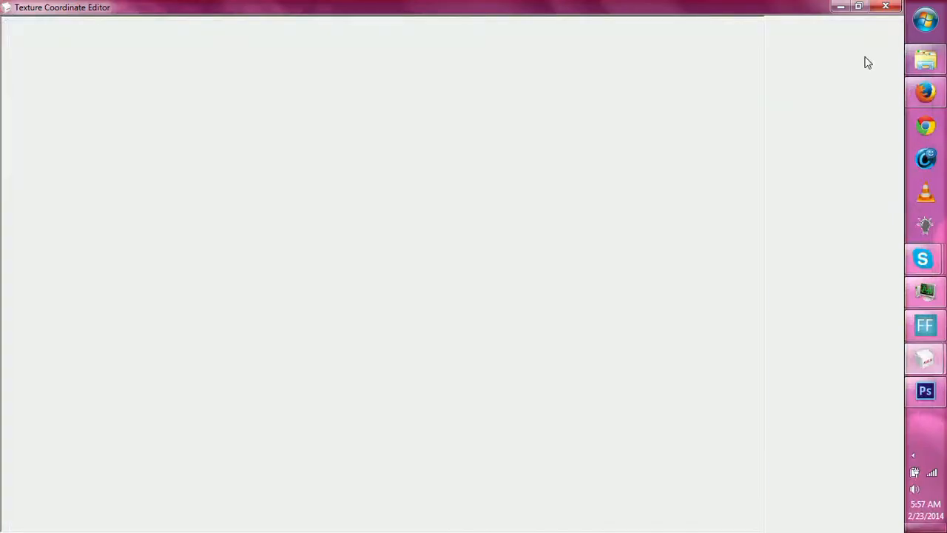
left_click(843, 144)
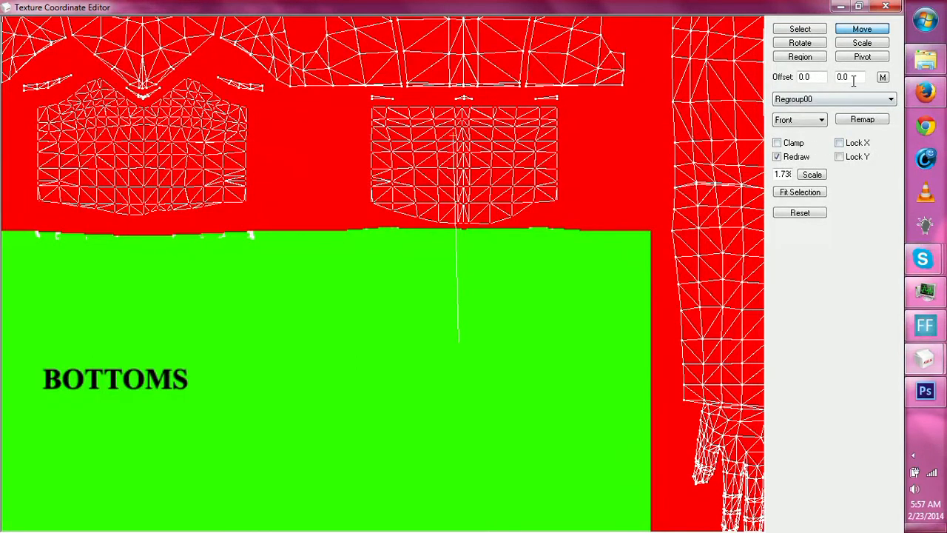
left_click(786, 174)
double_click(794, 176)
left_click(812, 174)
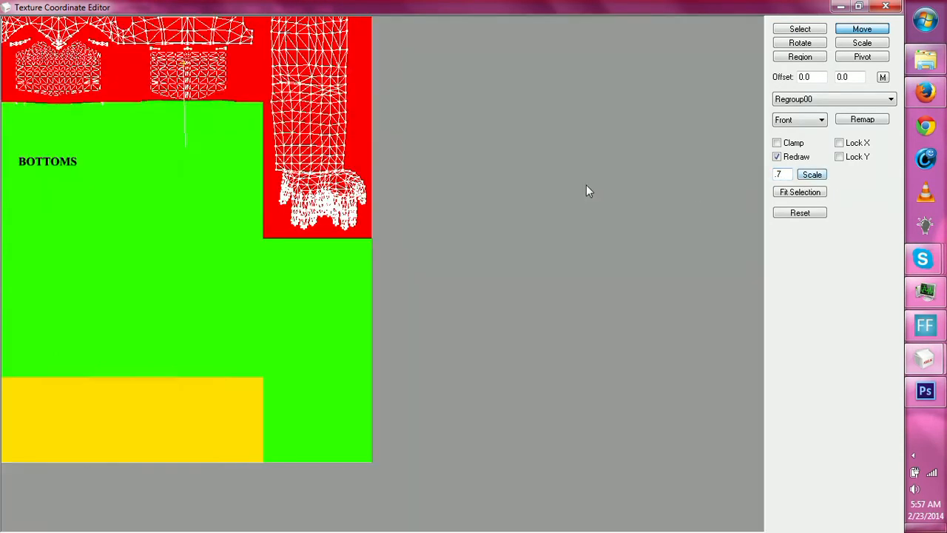
Capture the complete UV map in the Texture Coordinate Editor and paste it as a new layer into Untitled-1 in Photoshop.
left_click_drag(421, 173, 602, 234)
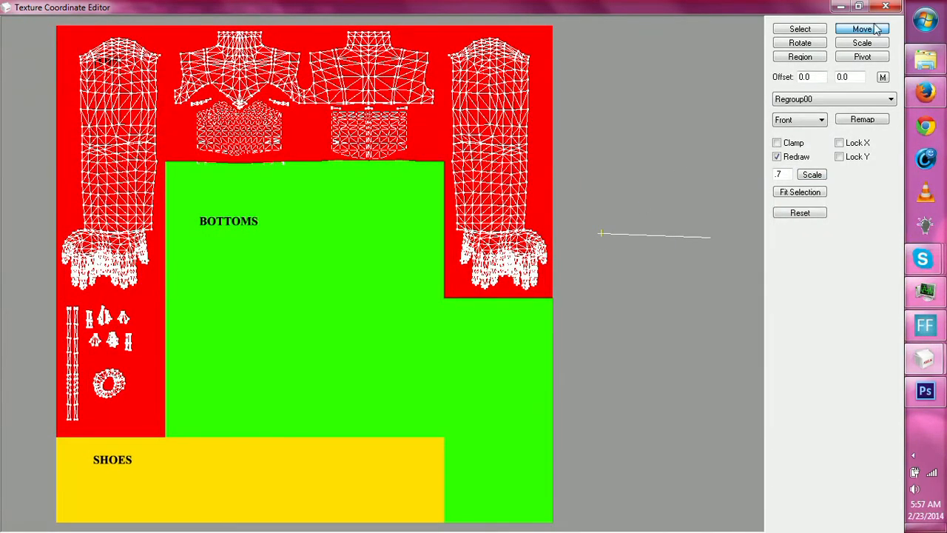
left_click(841, 7)
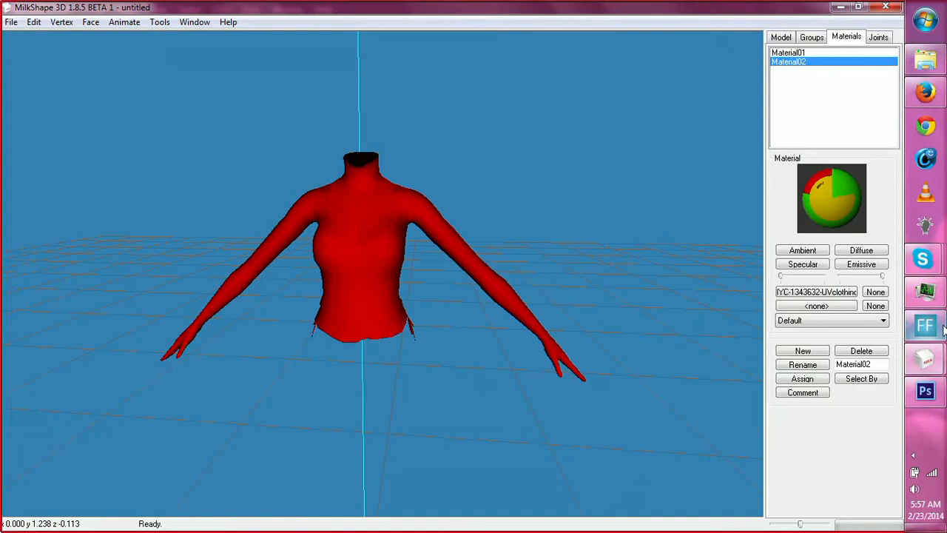
left_click(925, 391)
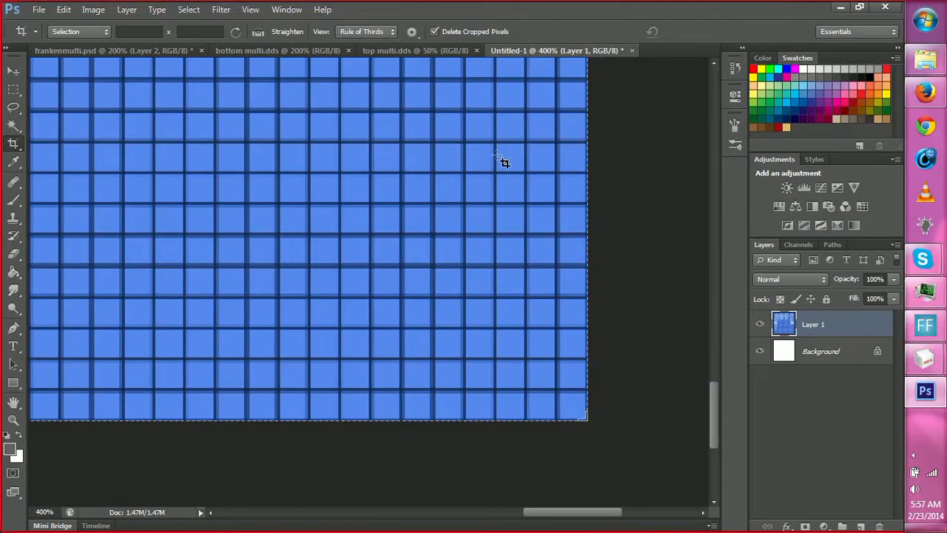
key("ctrl")
key("ctrl+v")
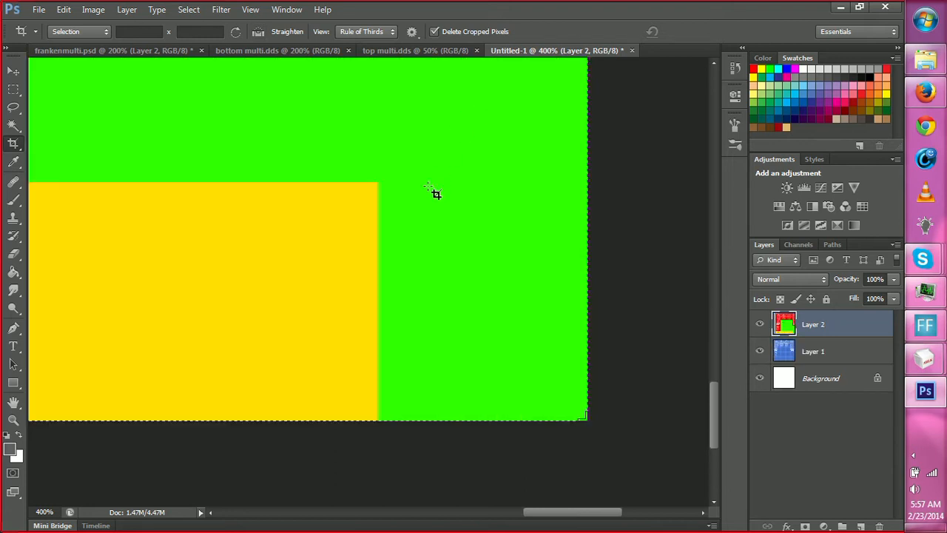
Move the pasted UV map up and left until its colored area fills the square canvas.
key("z")
left_click(366, 230, "alt")
left_click(367, 231, "alt")
left_click(307, 205, "alt")
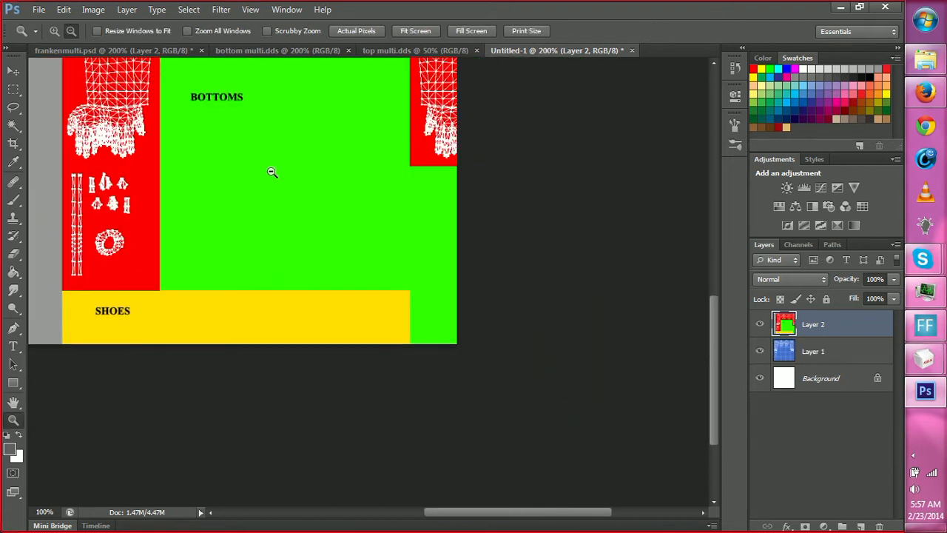
left_click(274, 173, "alt")
key("c")
key("v")
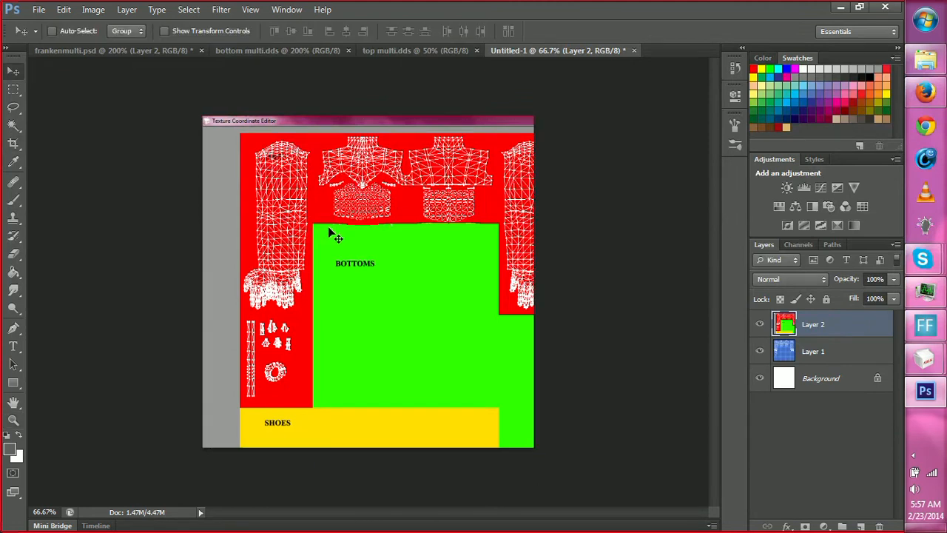
left_click_drag(322, 230, 285, 213)
Nudge the UV map layer so the canvas's upper-right corner has no grey editor border along its edges.
key("z")
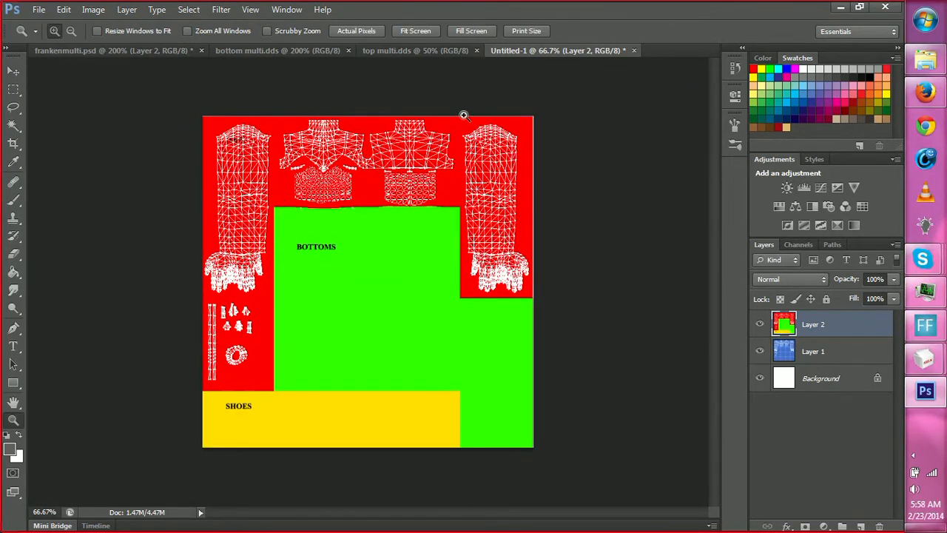
left_click_drag(539, 119, 520, 114)
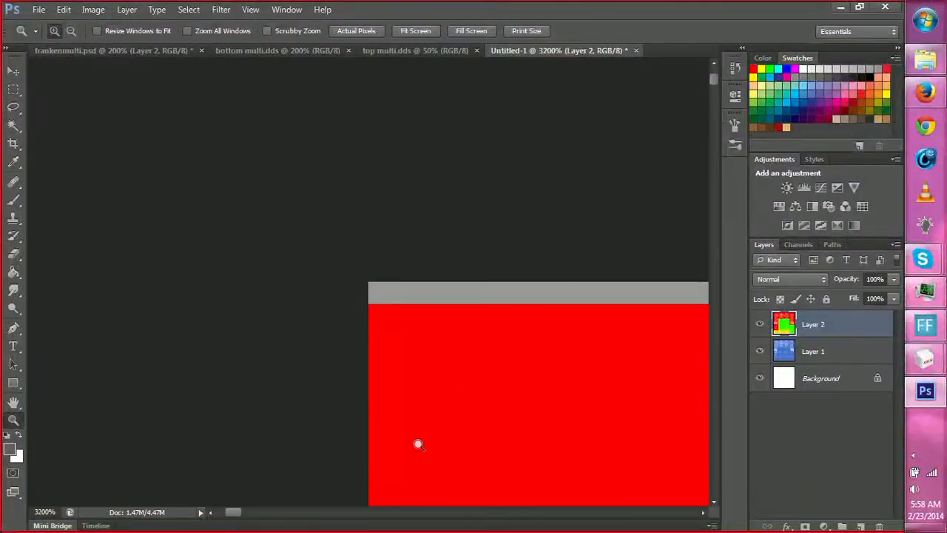
left_click_drag(237, 515, 636, 446)
key("v")
left_click_drag(534, 352, 581, 327)
key("z")
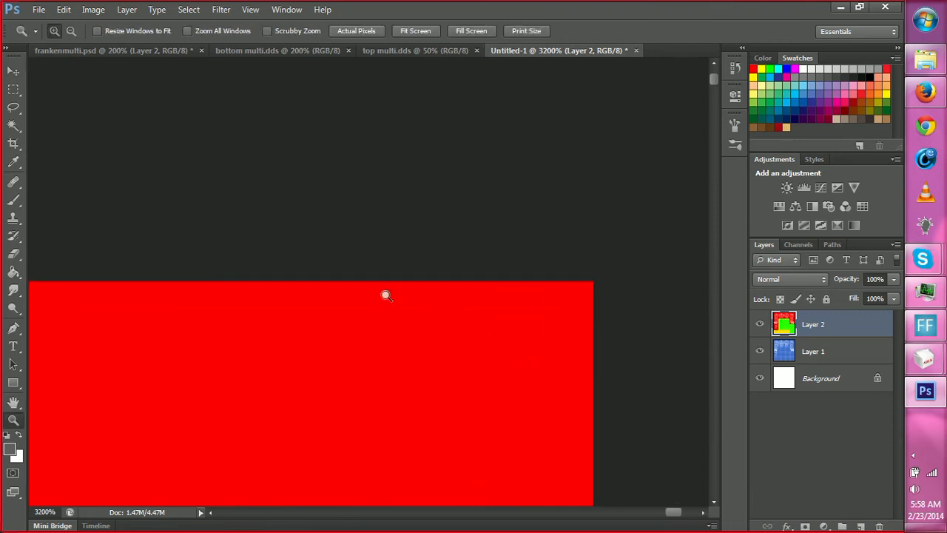
Resize the UV map image to 1024 x 1024 pixels with proportions constrained.
left_click(362, 303, "alt")
left_click(292, 358, "alt")
left_click(194, 413, "alt")
left_click(173, 426, "alt")
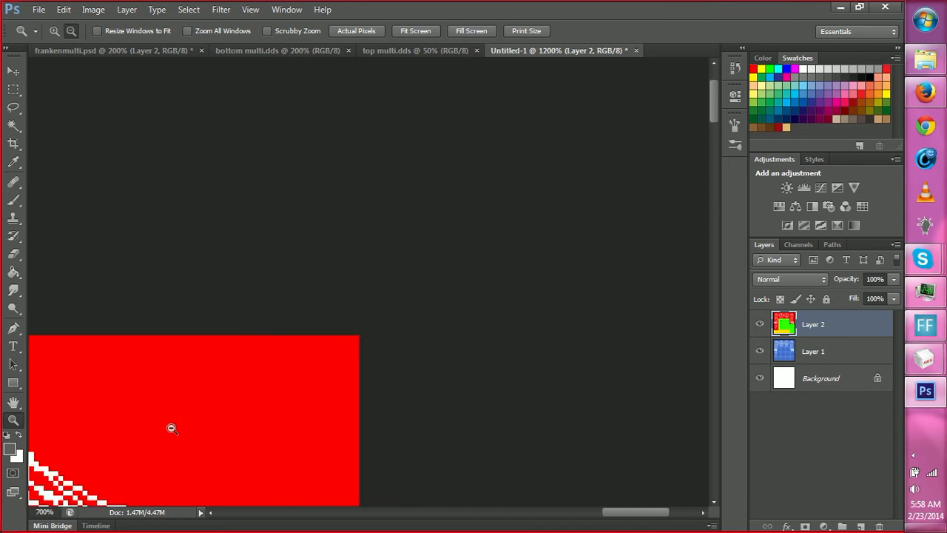
left_click(163, 432, "alt")
left_click(134, 444, "alt")
left_click(111, 451, "alt")
left_click(103, 453, "alt")
left_click(99, 455, "alt")
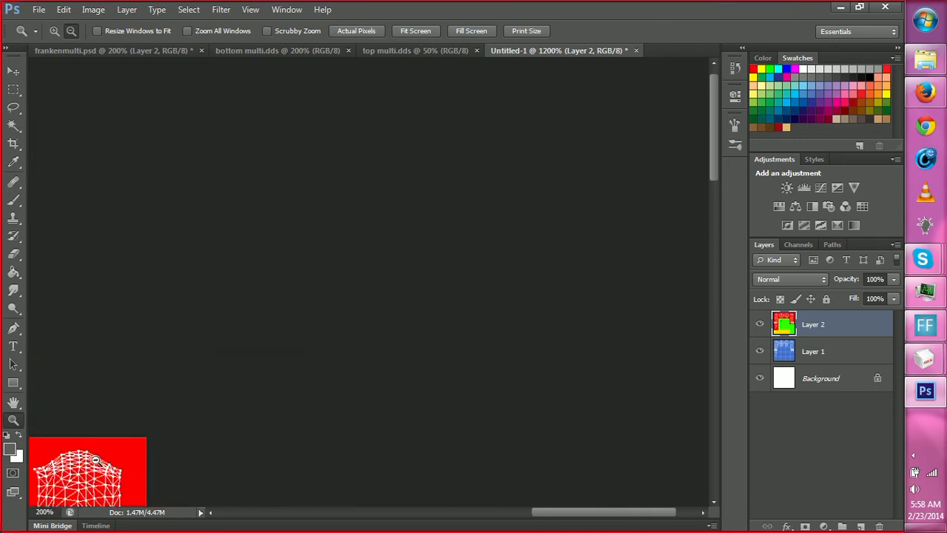
left_click(94, 459, "alt")
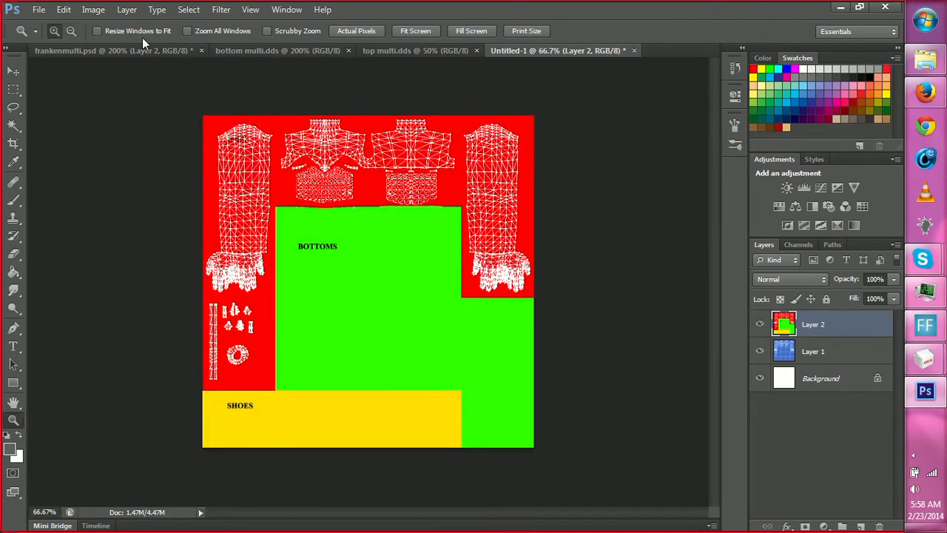
left_click(94, 11)
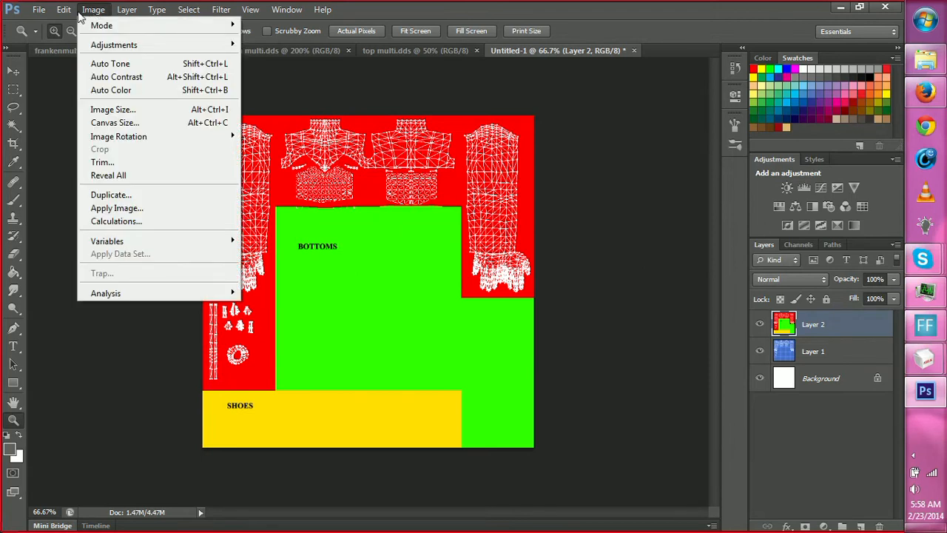
left_click(113, 109)
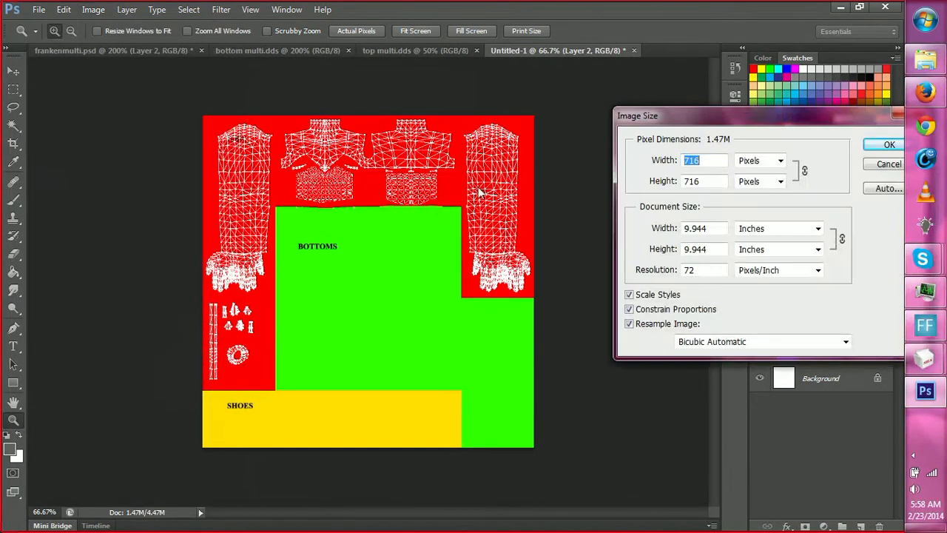
type("1024")
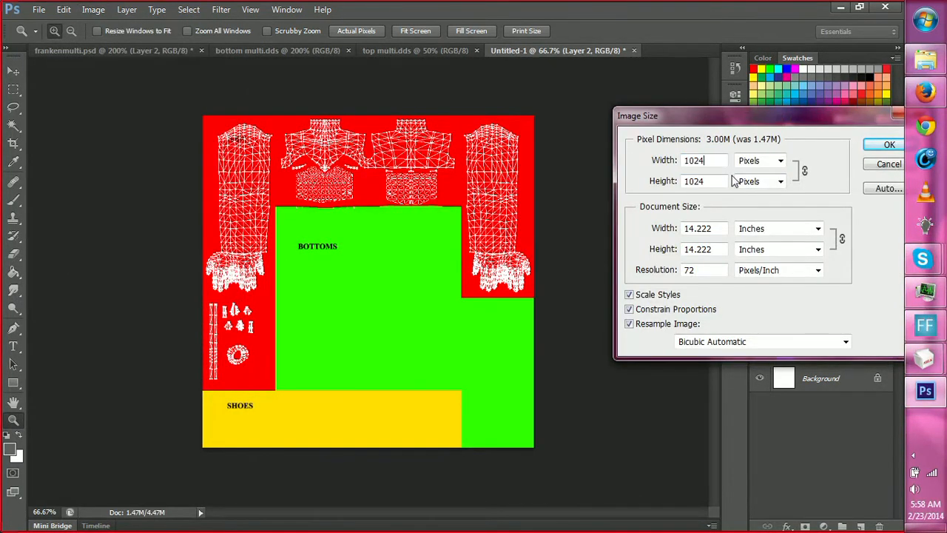
key("Return")
Copy the entire resized UV map into frankenmulti.psd above Layer 3 and set the new layer's opacity to 20%.
key("v")
key("ctrl+a")
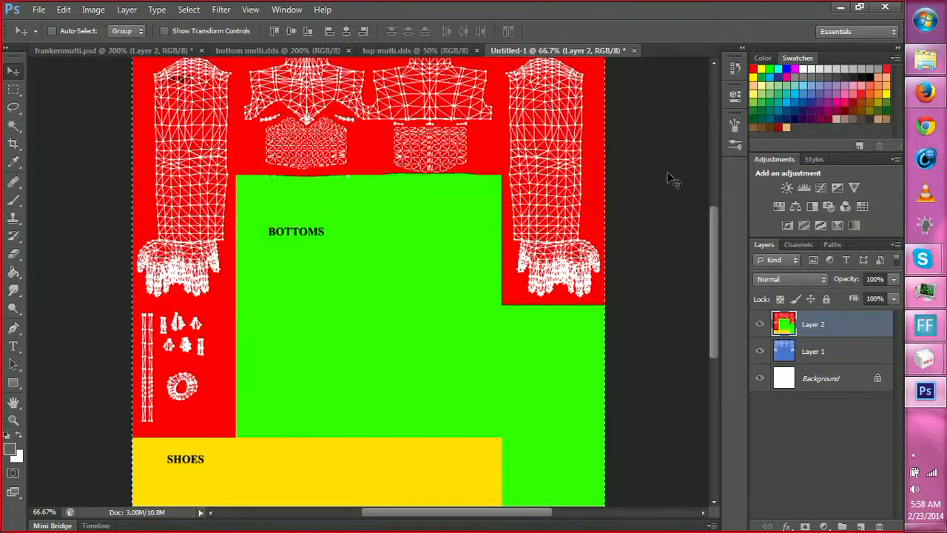
left_click(114, 50)
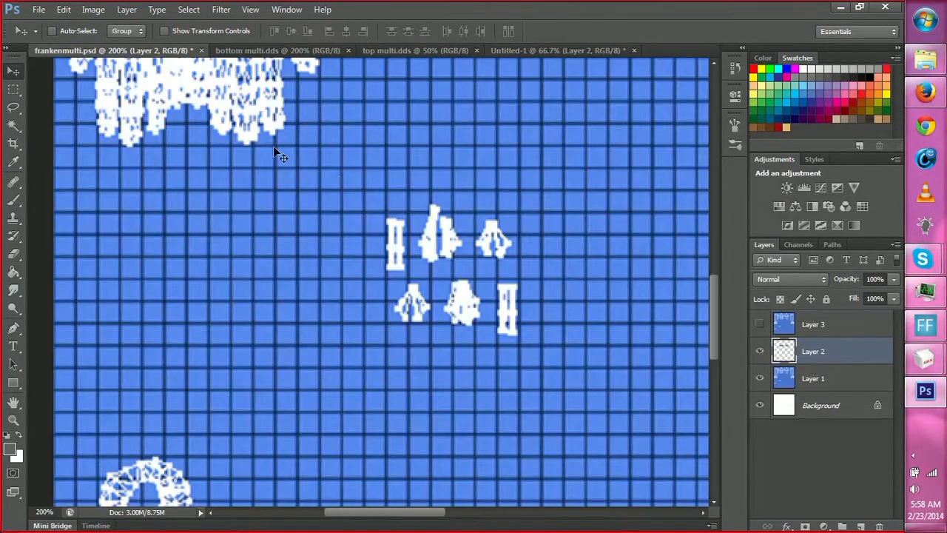
left_click(830, 331)
key("ctrl+v")
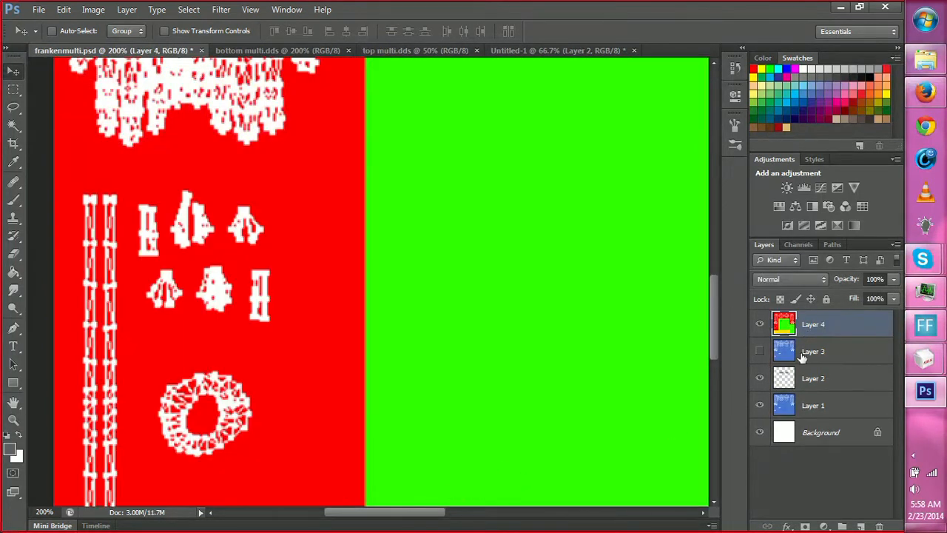
left_click(876, 279)
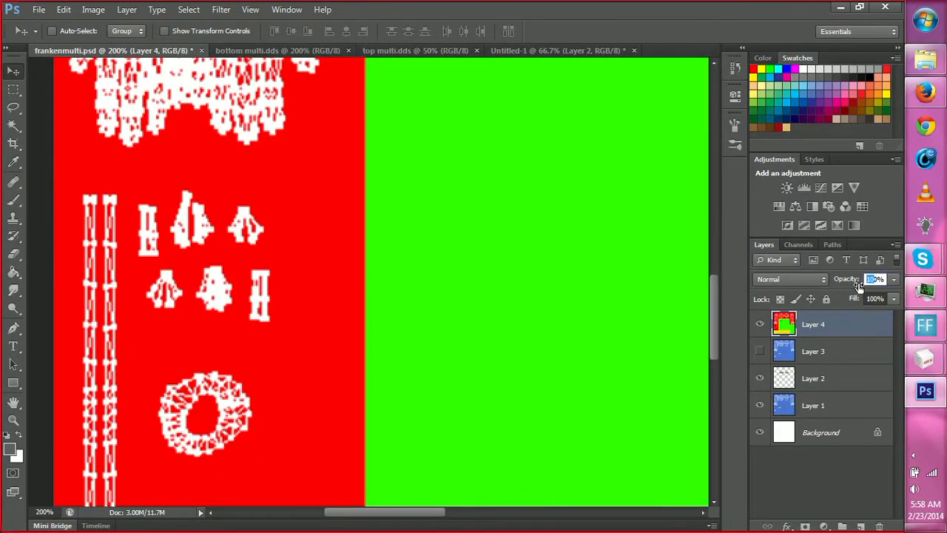
type("25")
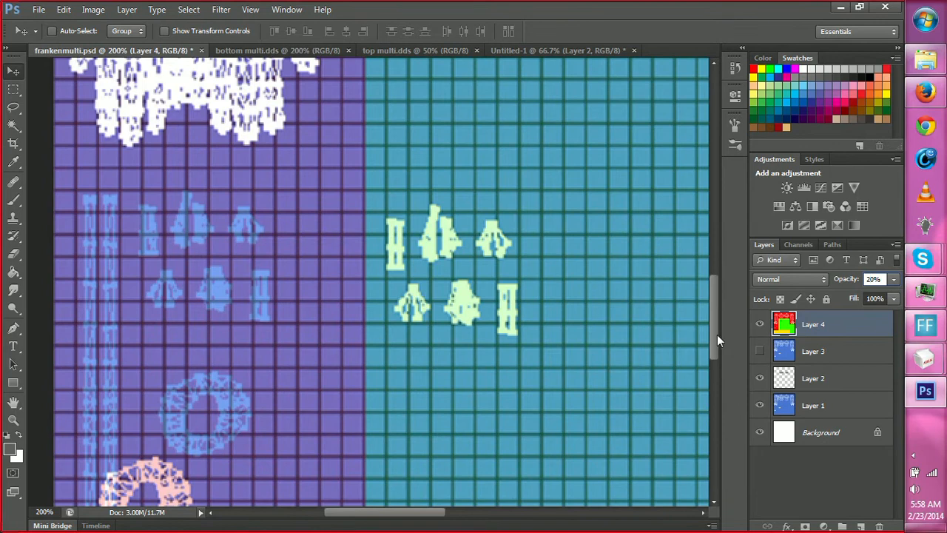
Select both lower torso texture patches on Layer 2 and squash them vertically to about 64% to match the new UV mesh.
left_click_drag(717, 334, 721, 228)
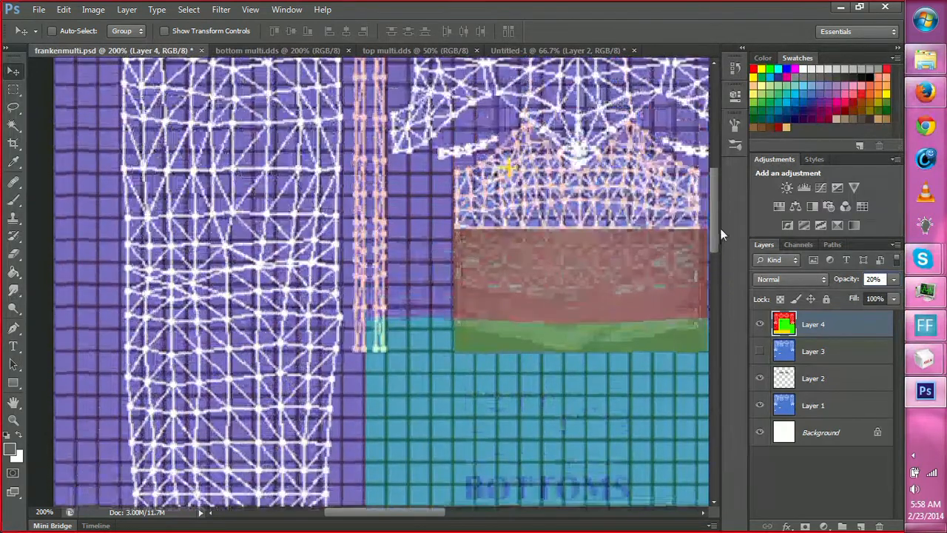
left_click_drag(413, 520, 487, 519)
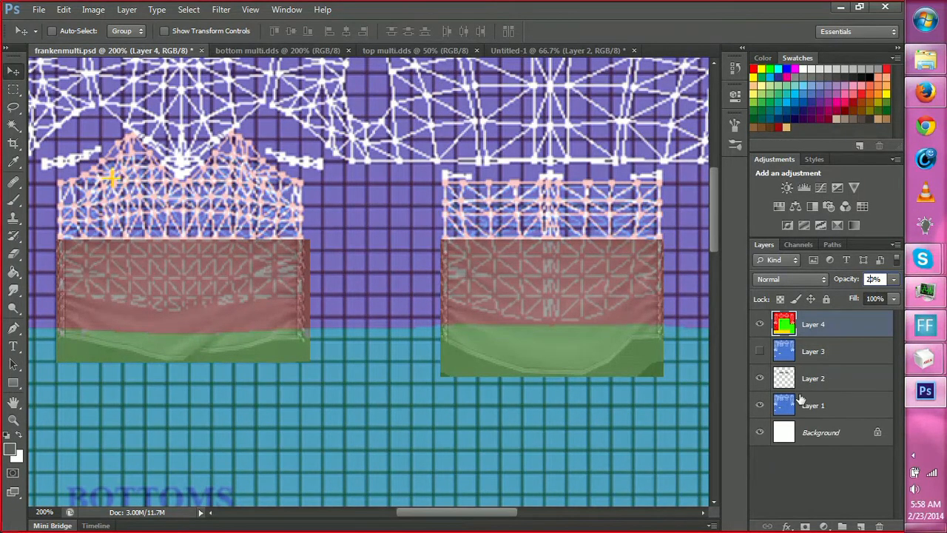
left_click(813, 379)
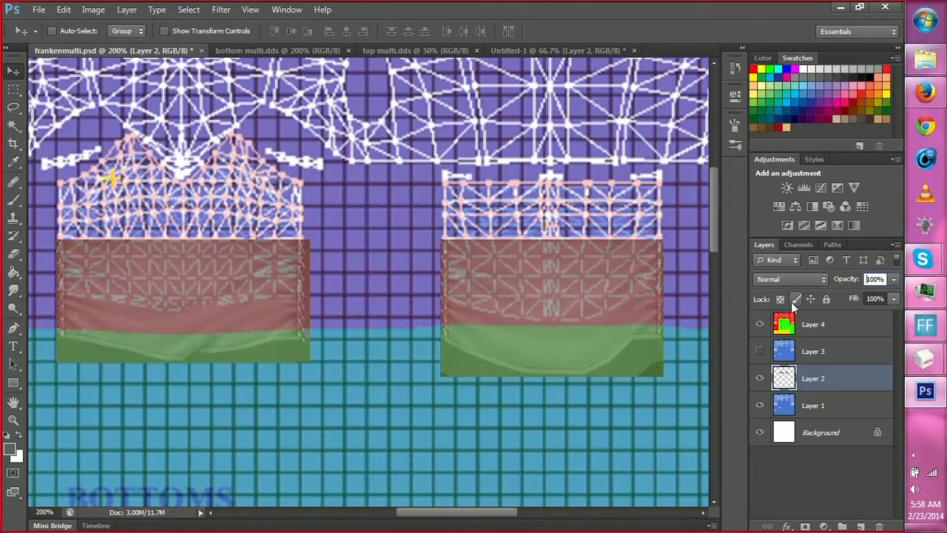
left_click(847, 353)
left_click(843, 328)
left_click(842, 380)
key("m")
left_click_drag(42, 238, 666, 374)
right_click(577, 334)
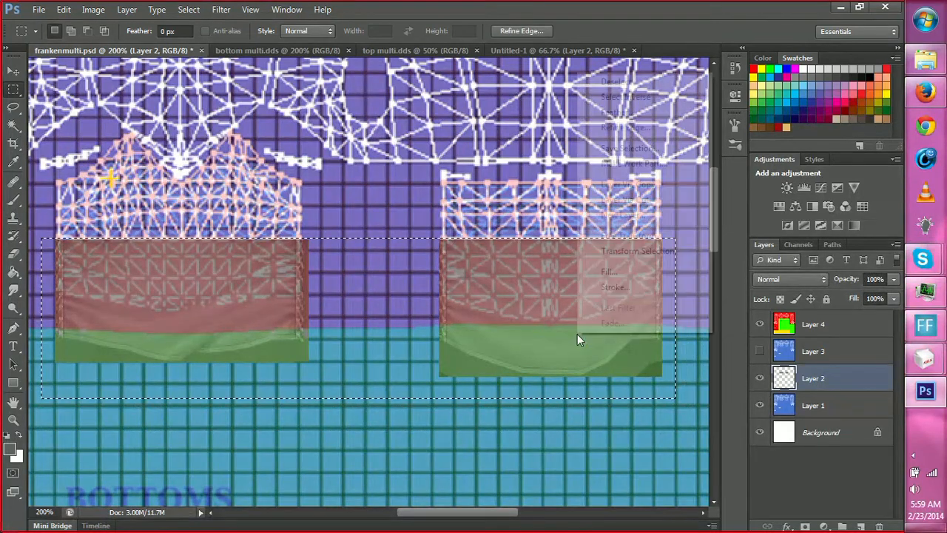
left_click(627, 238)
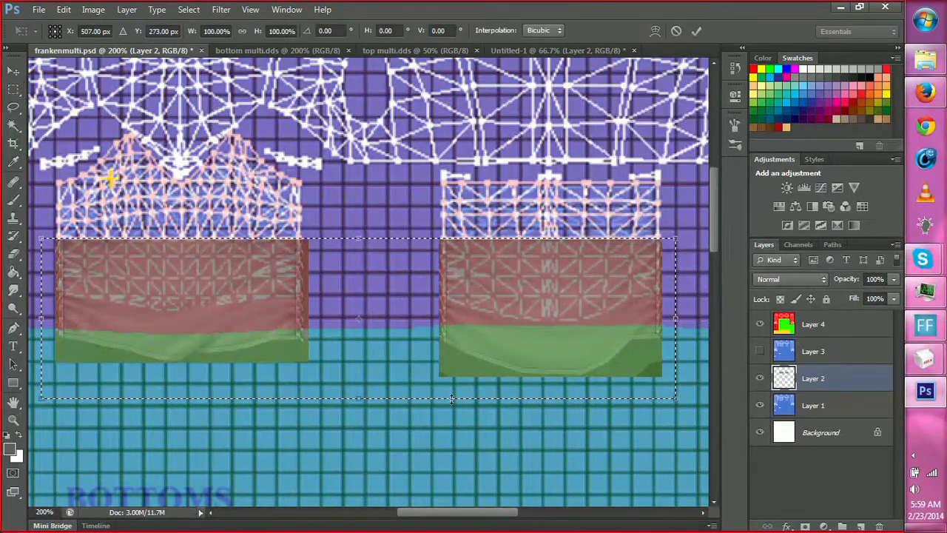
left_click_drag(452, 398, 457, 335)
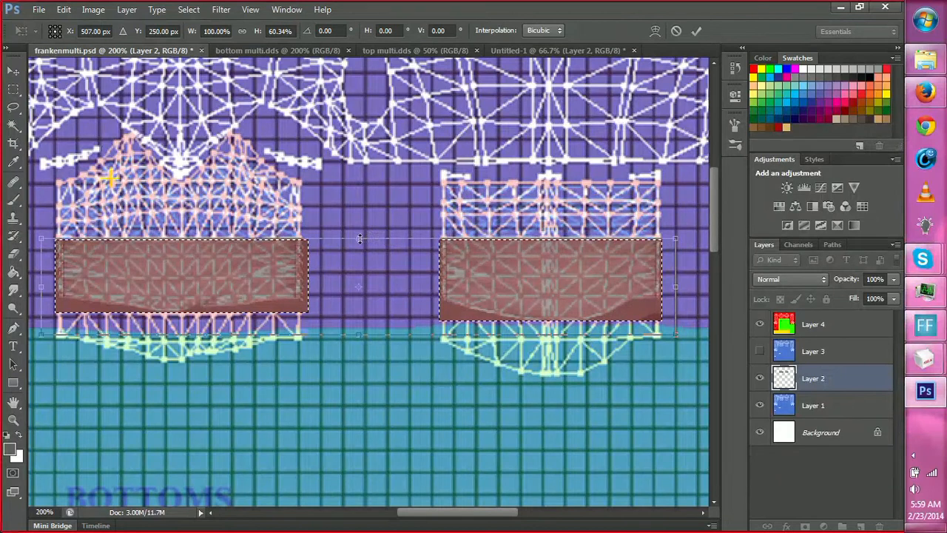
mouse_move(360, 239)
left_mouse_down()
mouse_move(359, 256)
mouse_move(367, 233)
left_mouse_up()
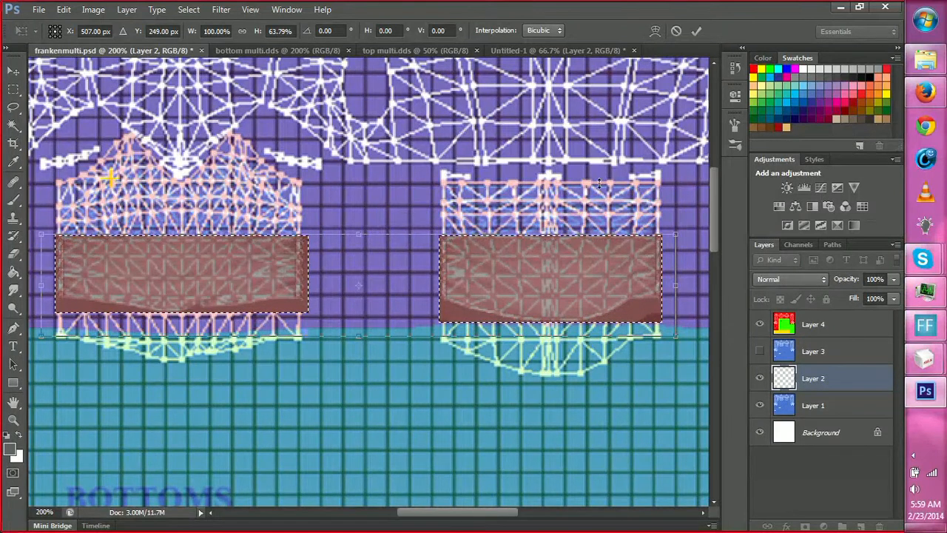
left_click(696, 30)
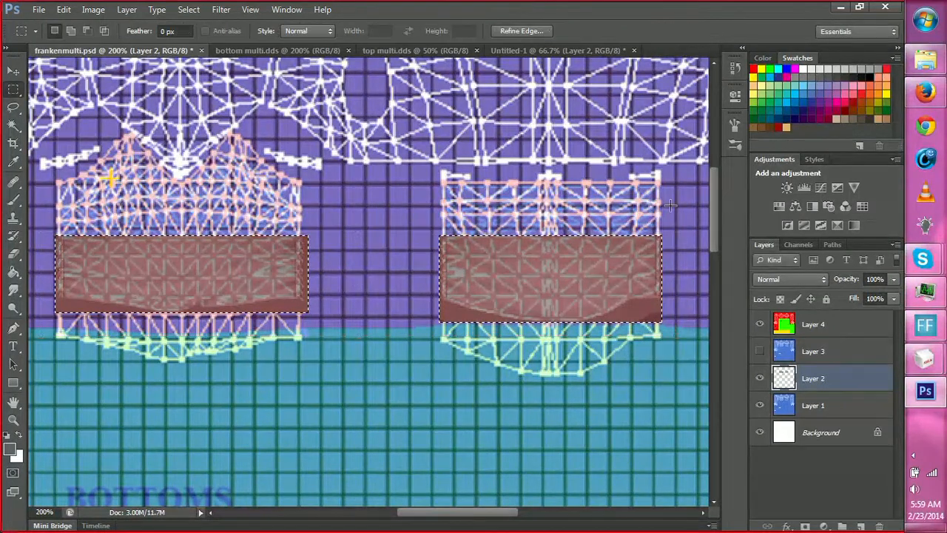
Fill the Background layer with the dark grey foreground color, with nothing selected, and hide Layer 1 and Layer 4.
left_click(759, 405)
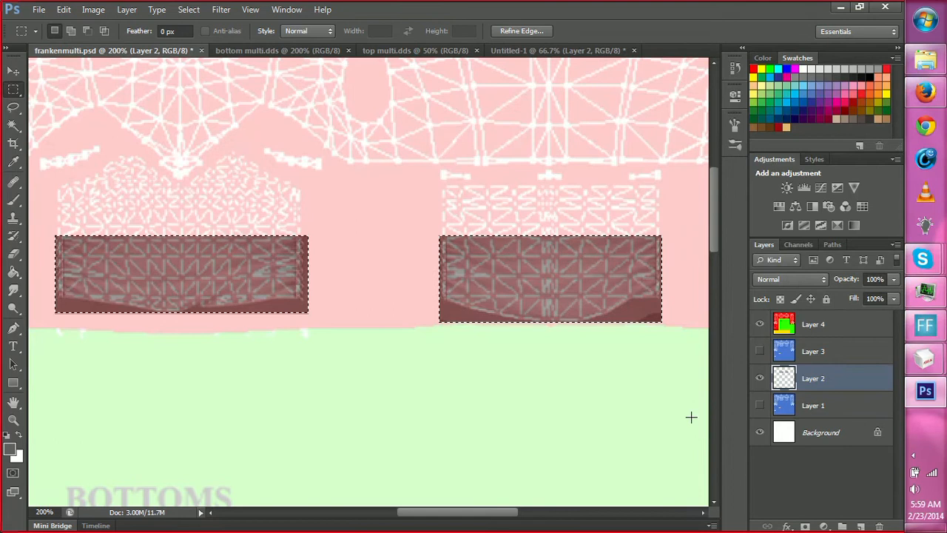
left_click(801, 440)
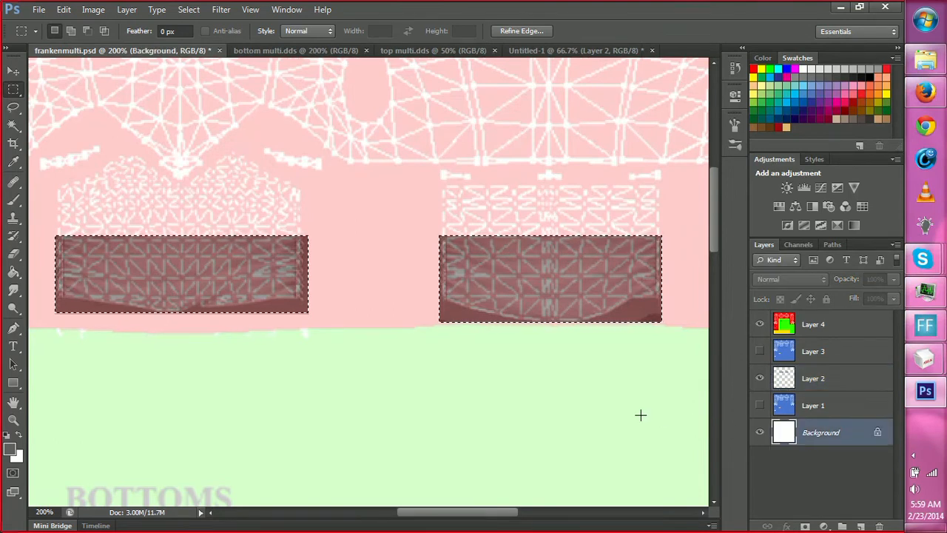
key("v")
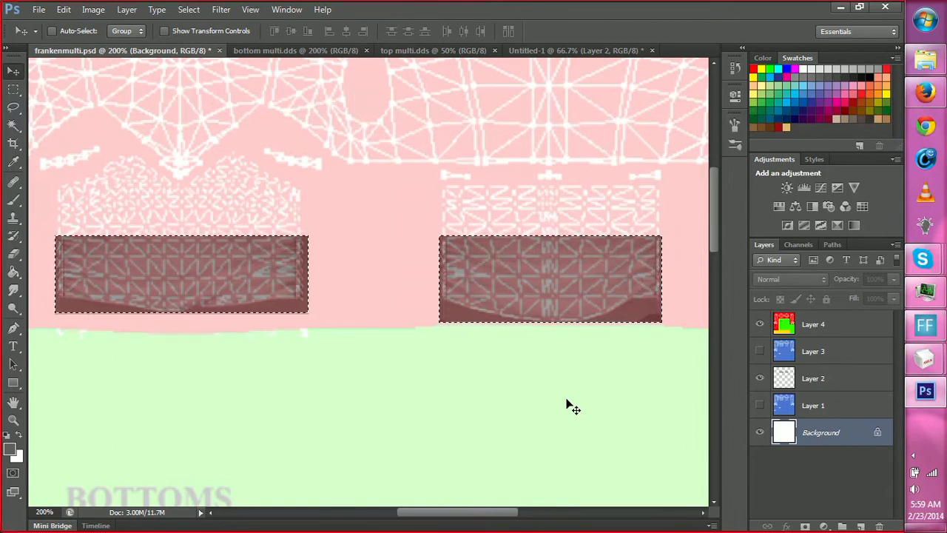
key("l")
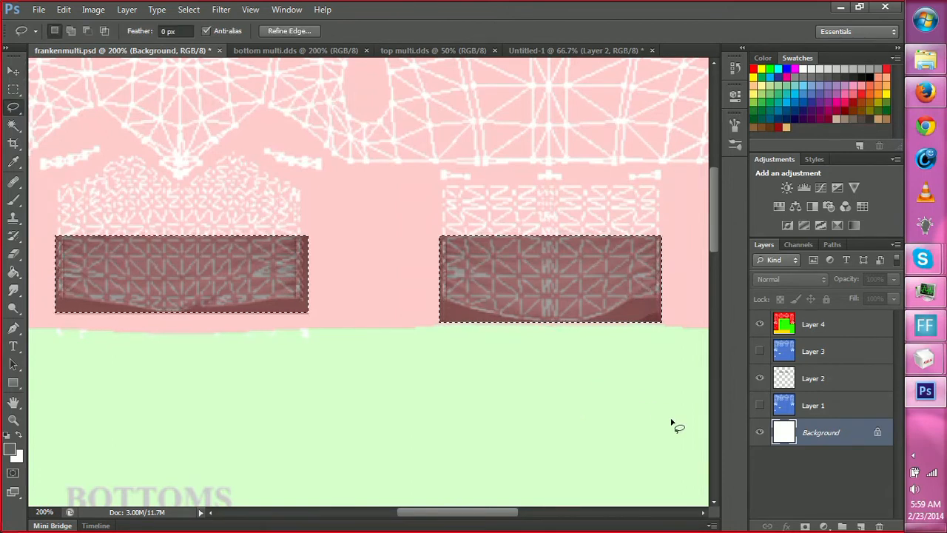
left_click(605, 398)
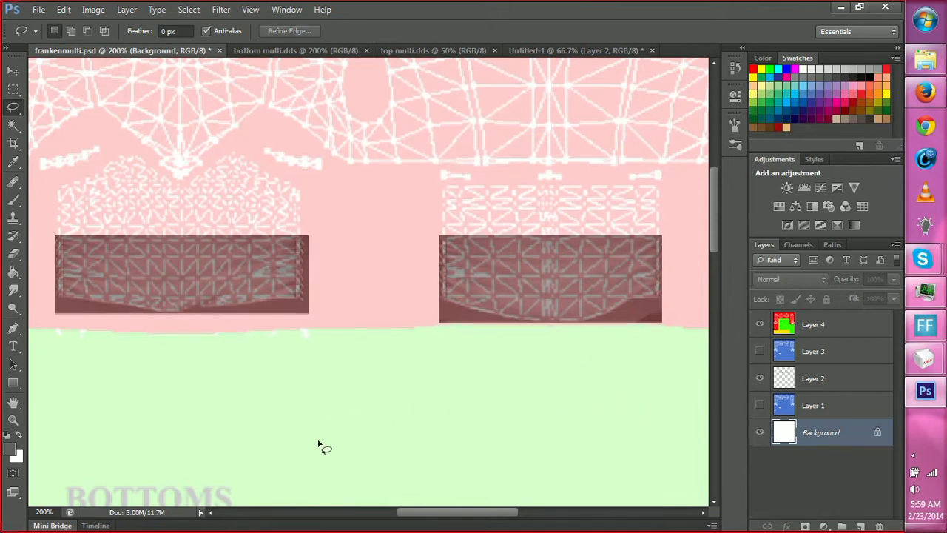
key("g")
left_click(389, 384)
scroll(408, 370, "down", 1)
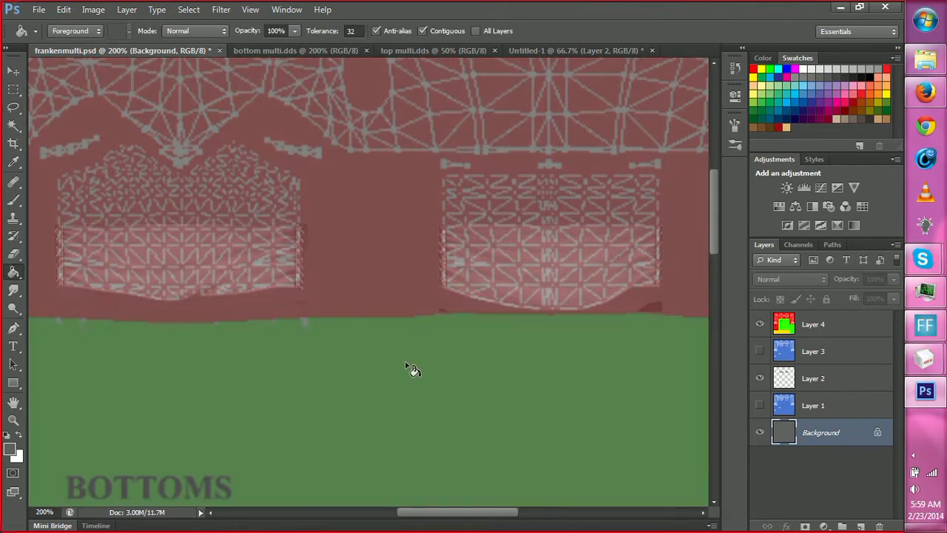
left_click(763, 325)
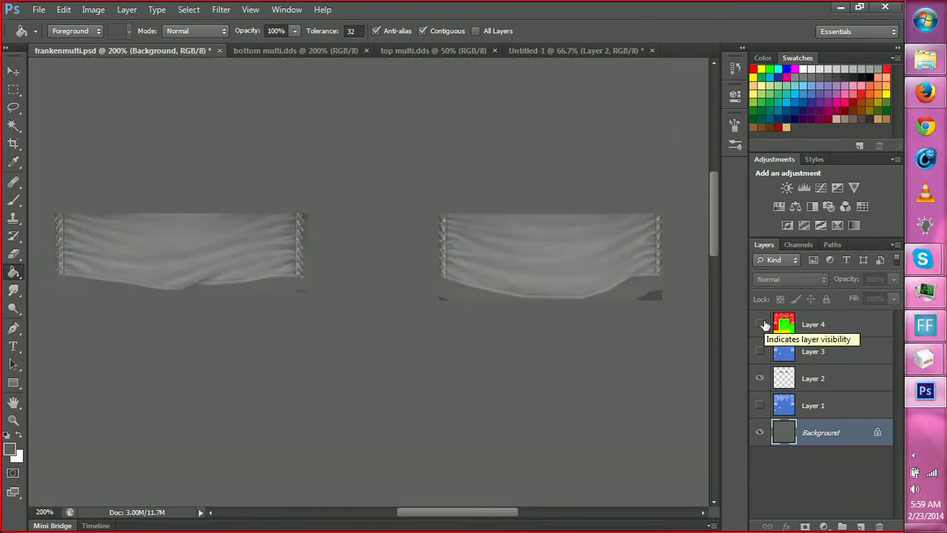
Show Layer 4 in frankenmulti.psd and close the Untitled-1 document without saving it.
left_click(763, 325)
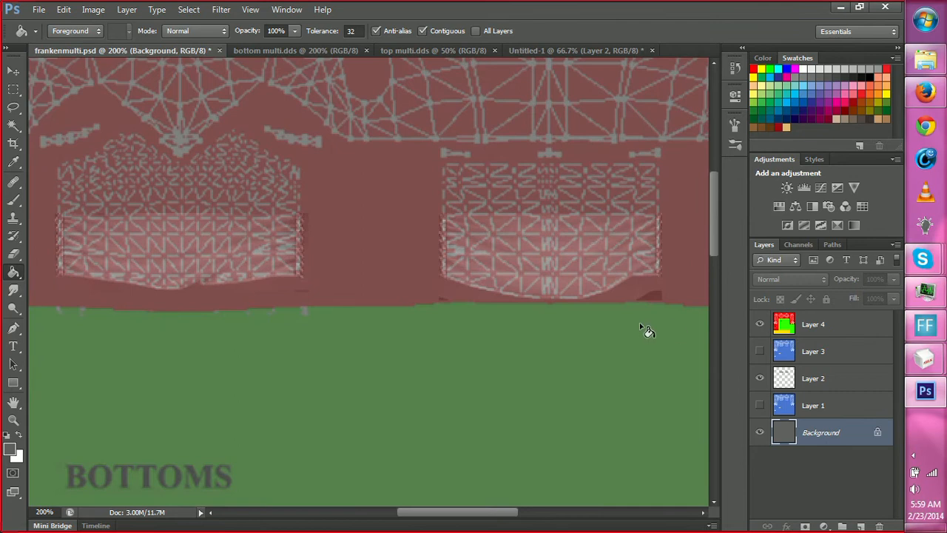
scroll(323, 338, "up", 2)
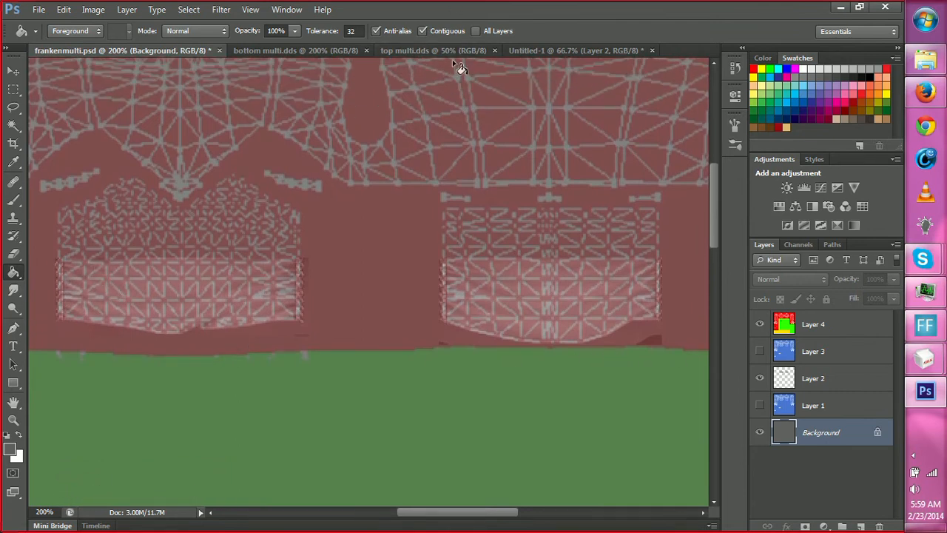
left_click(547, 49)
left_click(652, 51)
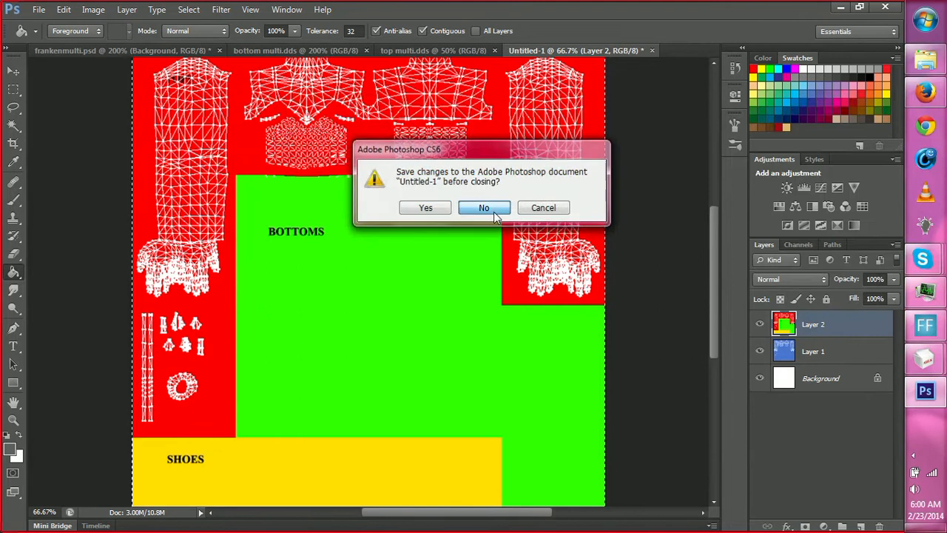
left_click(485, 208)
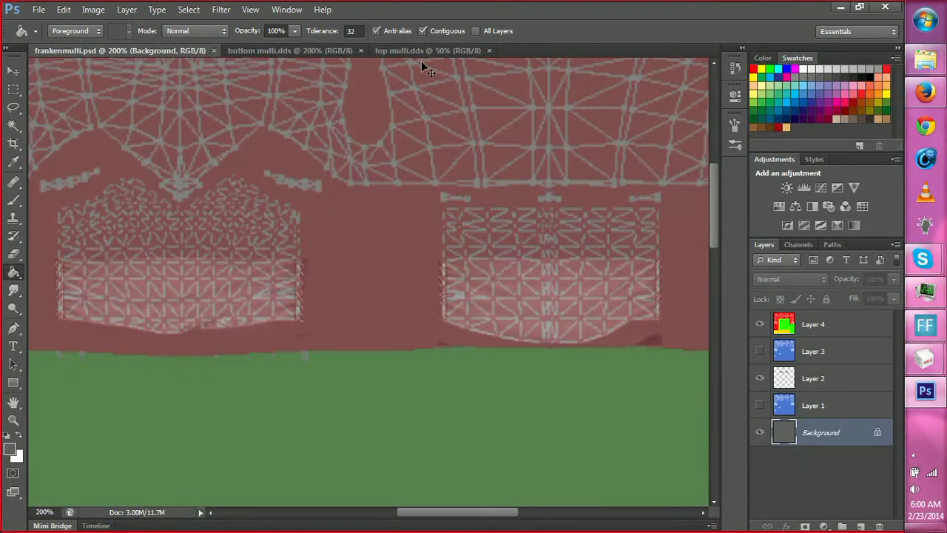
Paste the dark round patch selected in bottom multi.dds into frankenmulti.psd and place it over the ring-shaped mesh.
left_click(423, 51)
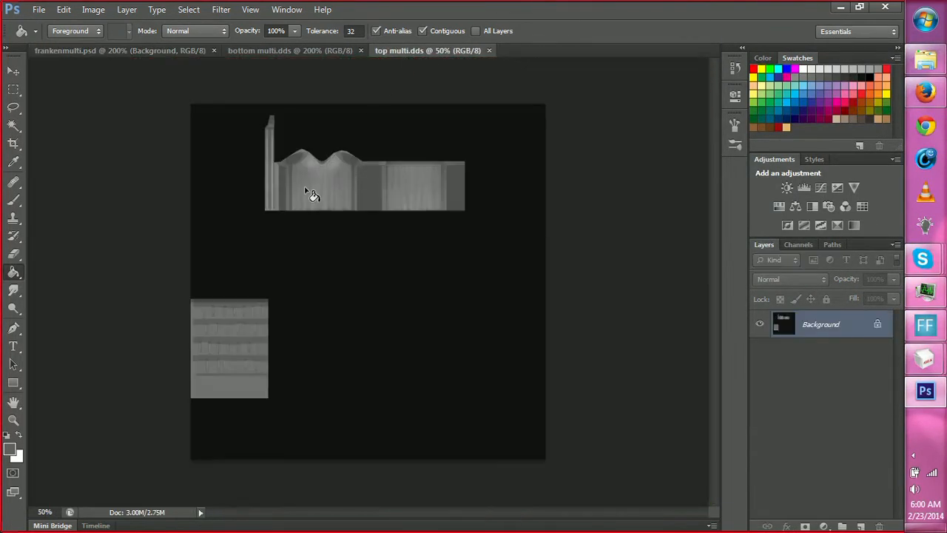
left_click(323, 53)
scroll(296, 163, "down", 1)
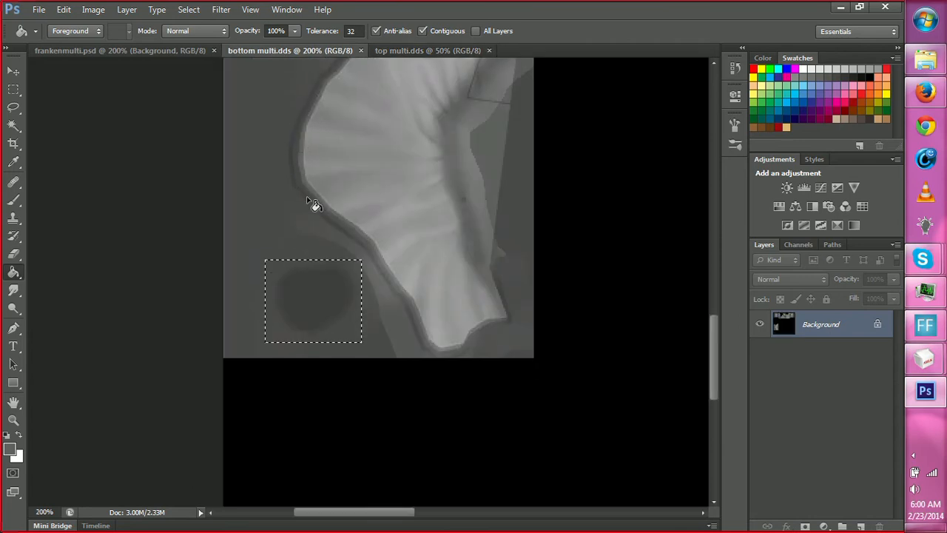
scroll(318, 203, "up", 1)
left_click(125, 51)
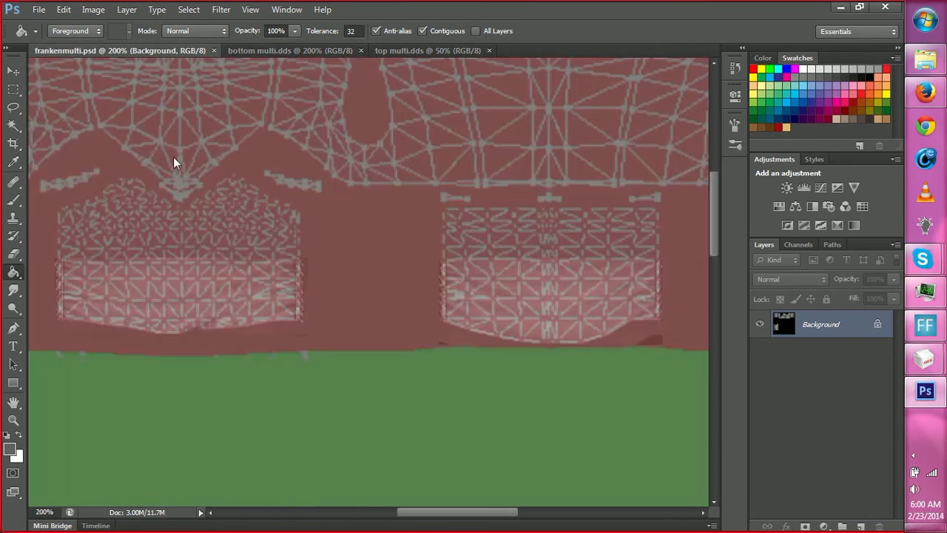
key("h")
left_click_drag(368, 179, 392, 211)
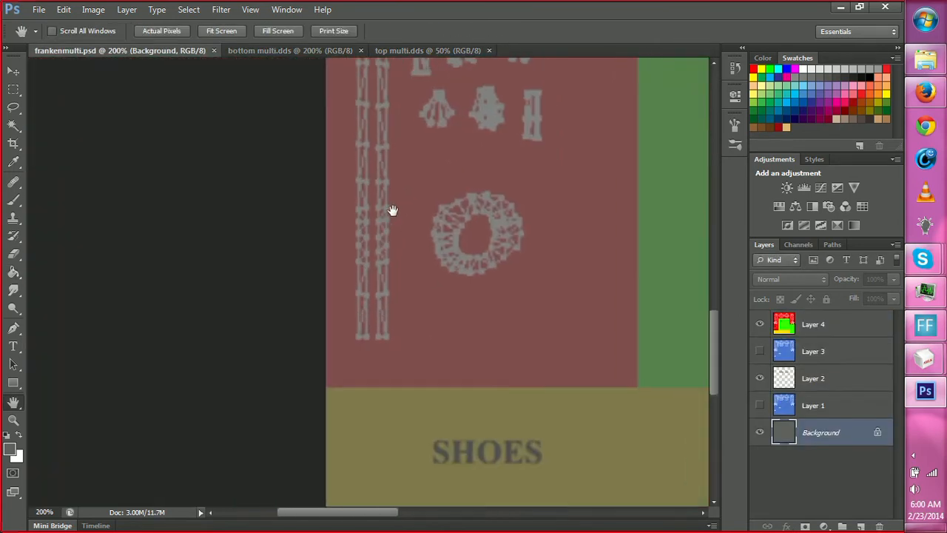
key("ctrl+v")
key("v")
left_click_drag(371, 291, 454, 258)
Move the pasted ring patch layer between Layer 2 and Layer 1 and save frankenmulti.psd.
left_click_drag(819, 434, 817, 390)
scroll(679, 259, "up", 3)
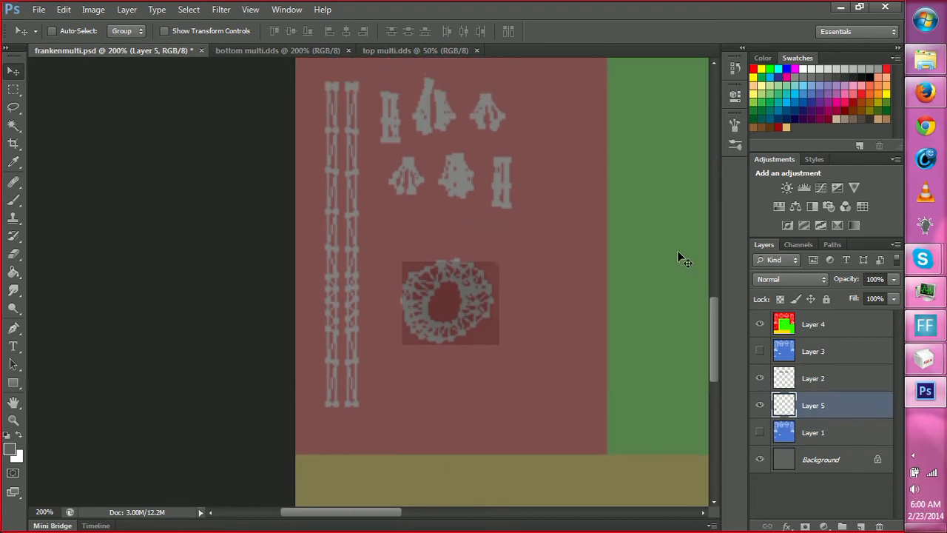
key("ctrl+s")
Select and copy the block of six small buckle and strap pieces in bottom multi.dds.
left_click_drag(714, 332, 712, 317)
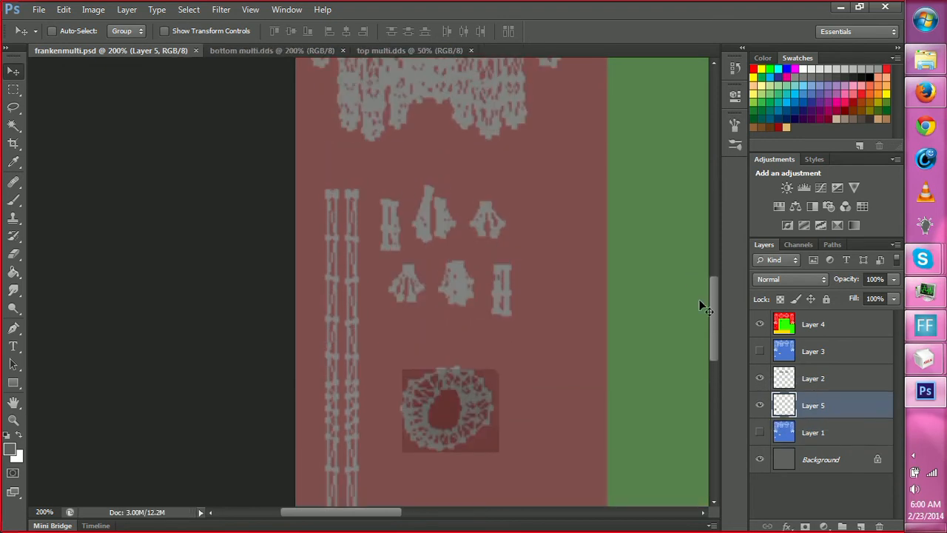
left_click(267, 57)
scroll(310, 119, "up", 6)
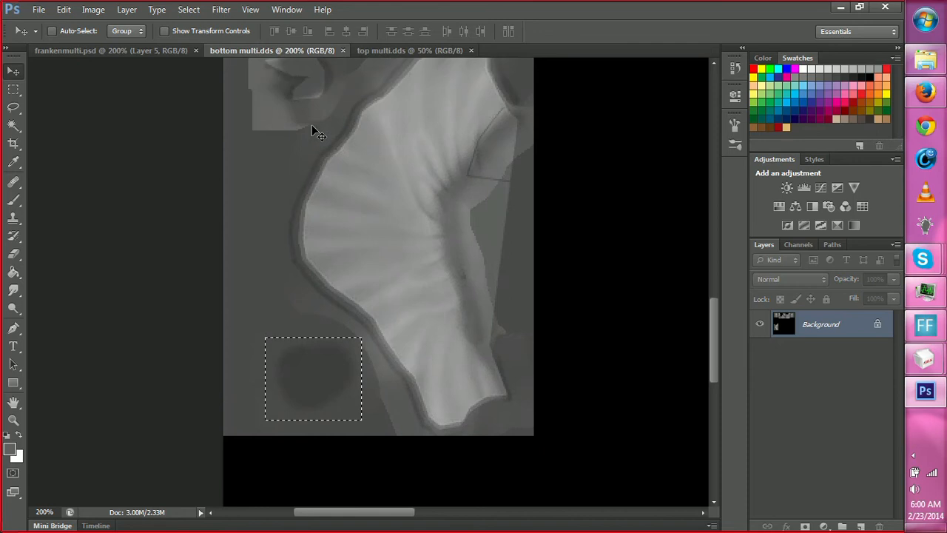
scroll(317, 132, "up", 8)
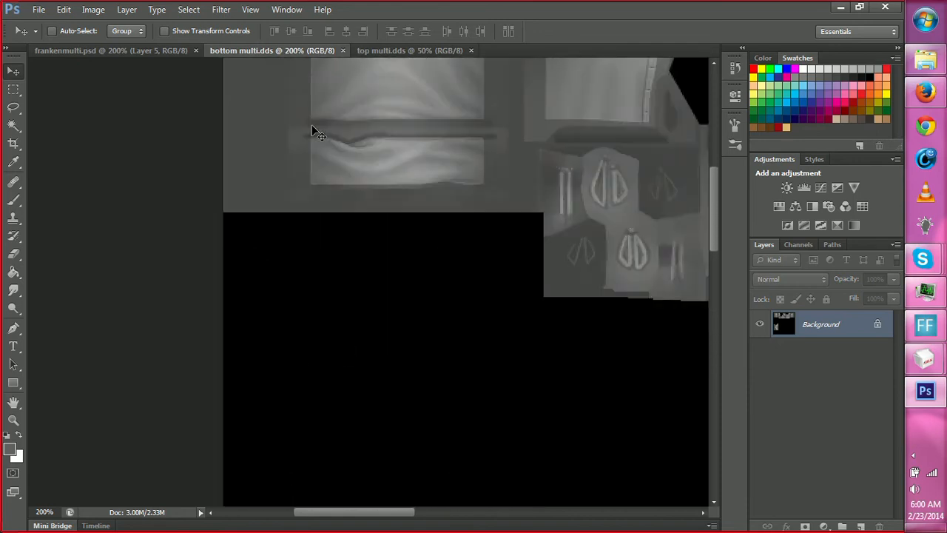
left_click_drag(373, 511, 426, 510)
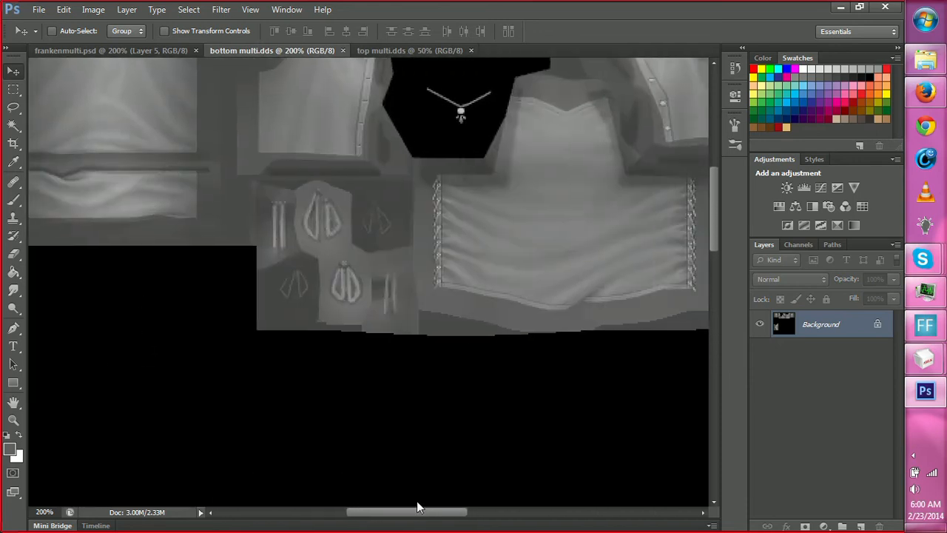
key("m")
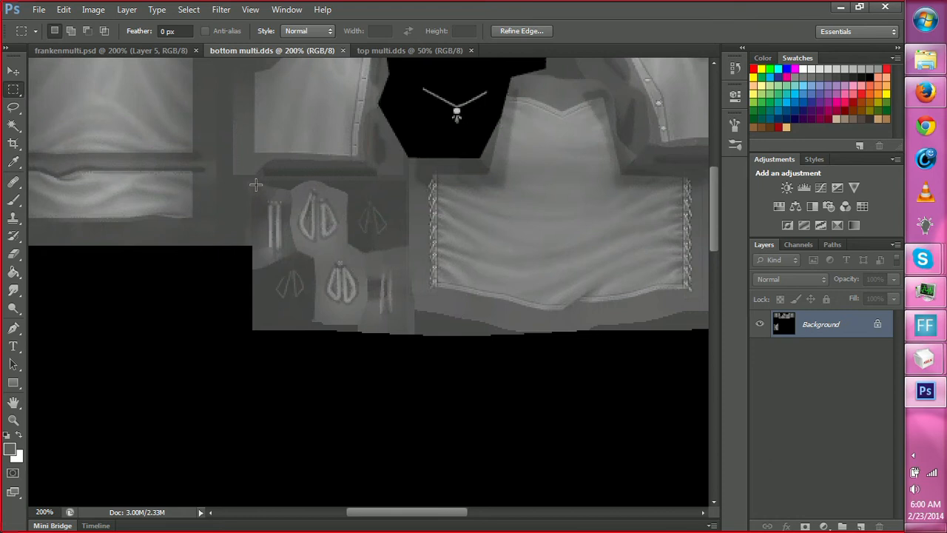
left_click_drag(256, 184, 380, 318)
Paste the copied pieces into frankenmulti.psd, align them with the six small meshes above the ring, and save.
left_click(170, 50)
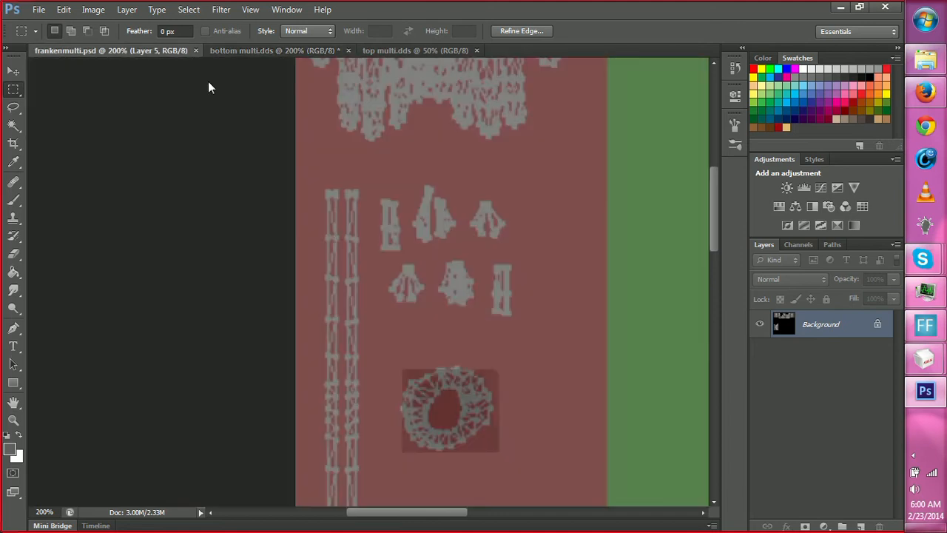
key("ctrl+v")
key("v")
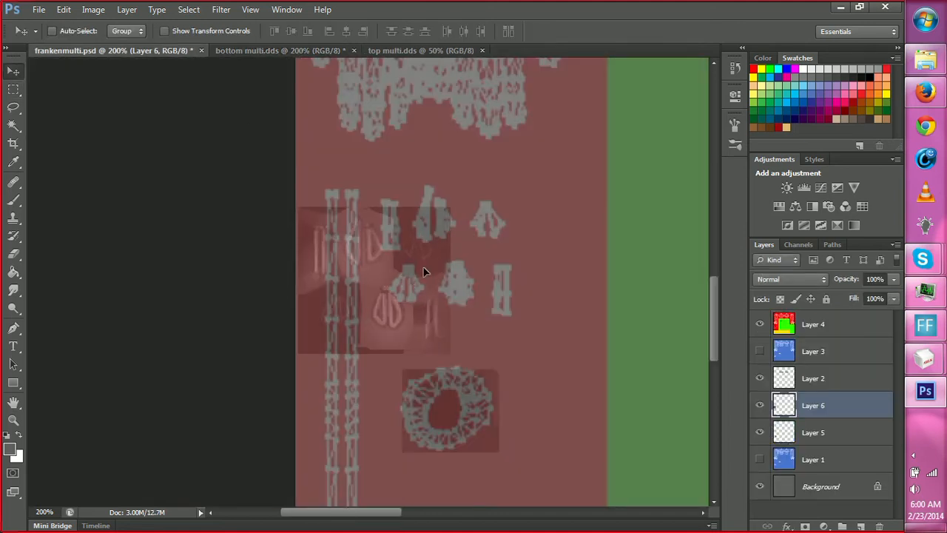
left_click_drag(422, 271, 479, 252)
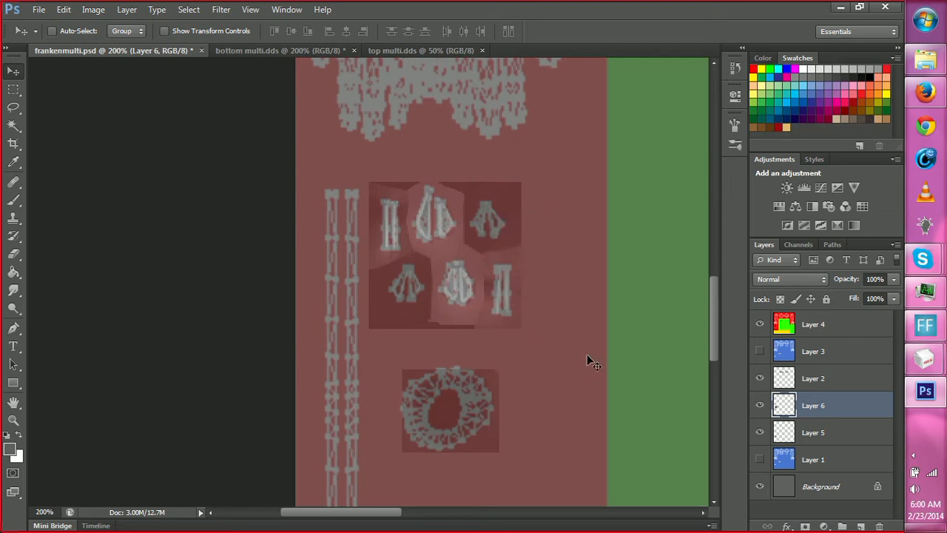
key("ctrl+s")
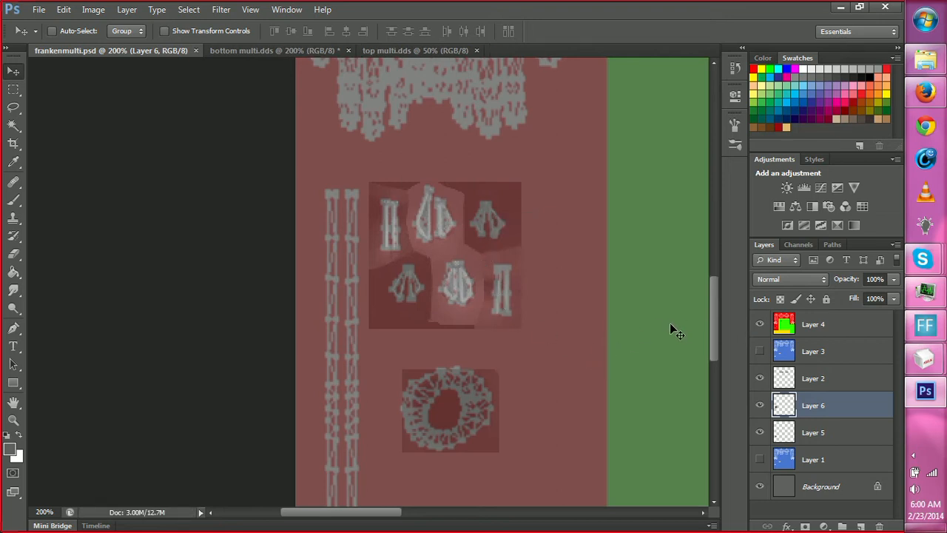
Select and copy the tall narrow strap strip in top multi.dds, leaving out its slanted tip.
key("h")
left_click_drag(624, 234, 610, 172)
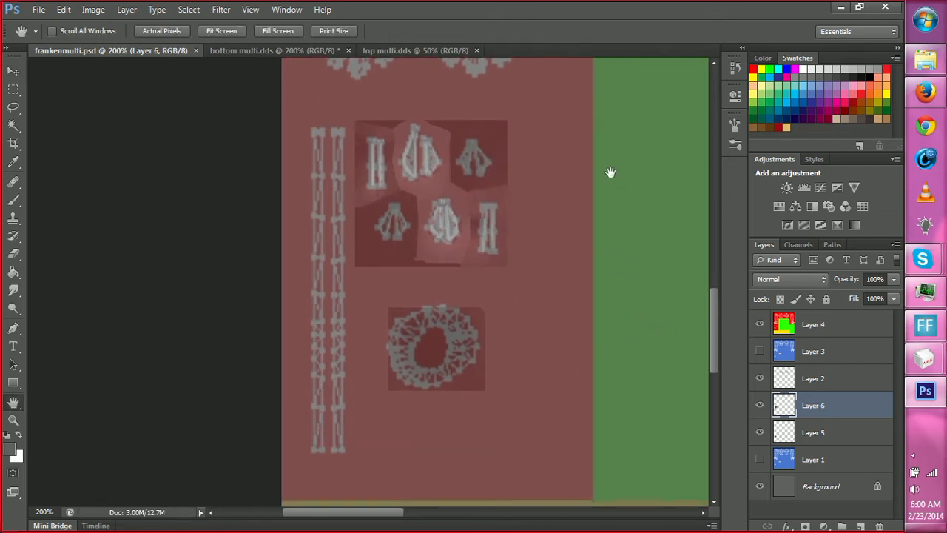
left_click(402, 51)
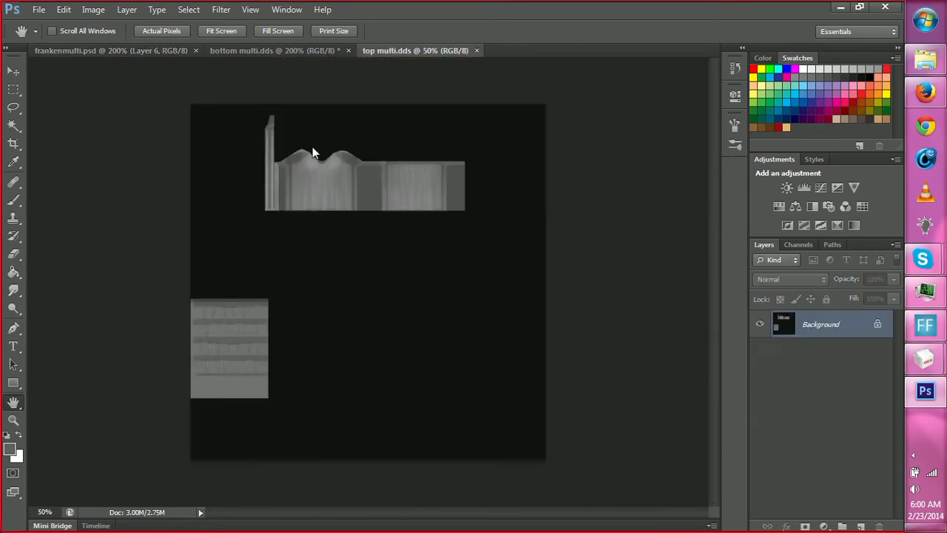
key("z")
left_click(248, 135)
left_click(247, 162)
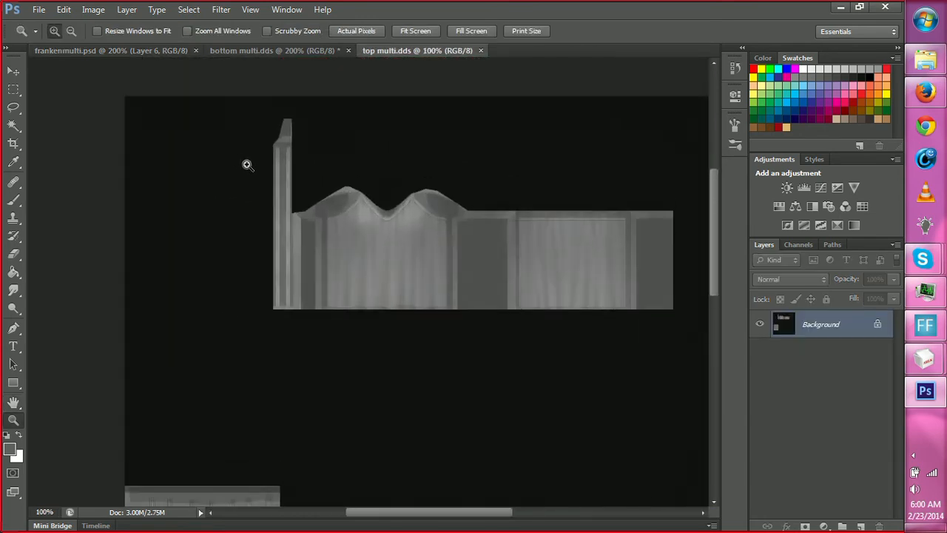
left_click(282, 171)
key("m")
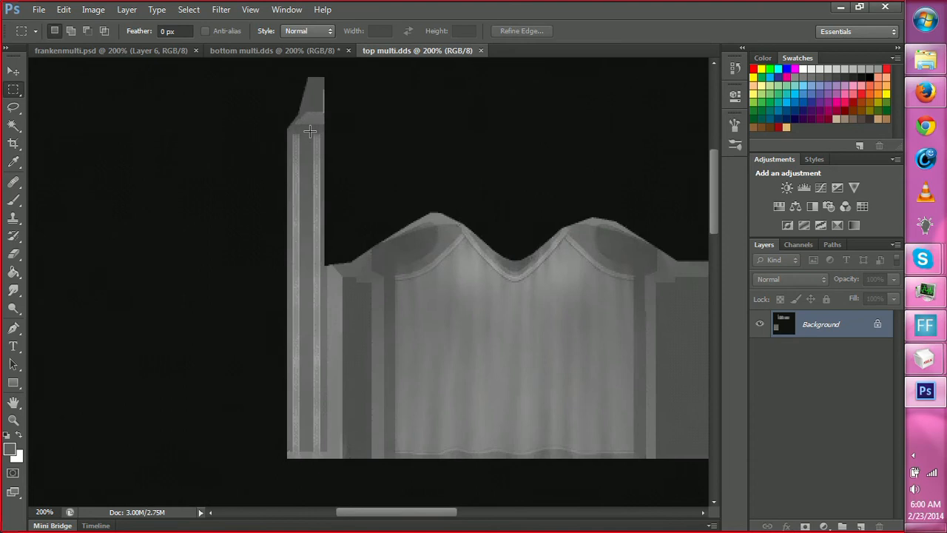
left_click_drag(287, 130, 322, 447)
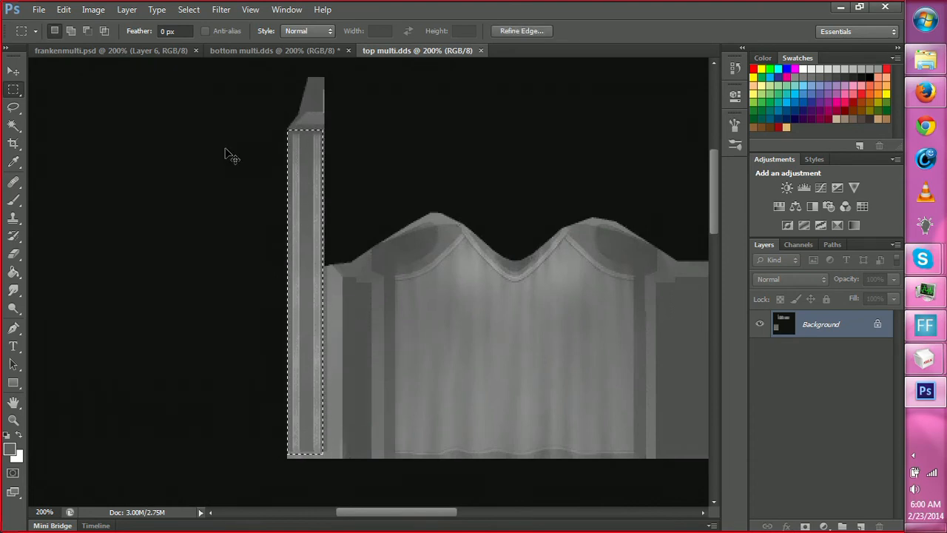
Paste the strap strip into frankenmulti.psd and position it over the two long vertical strap meshes.
left_click(150, 52)
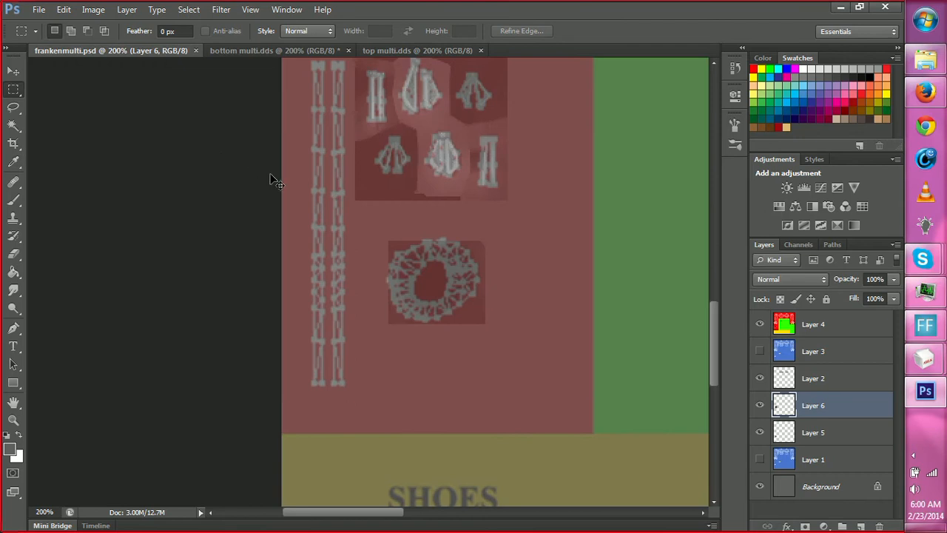
key("ctrl+v")
key("v")
left_click_drag(370, 259, 324, 208)
Stretch the strap strip upward to about 102% height to cover the strap meshes, and save frankenmulti.psd.
key("z")
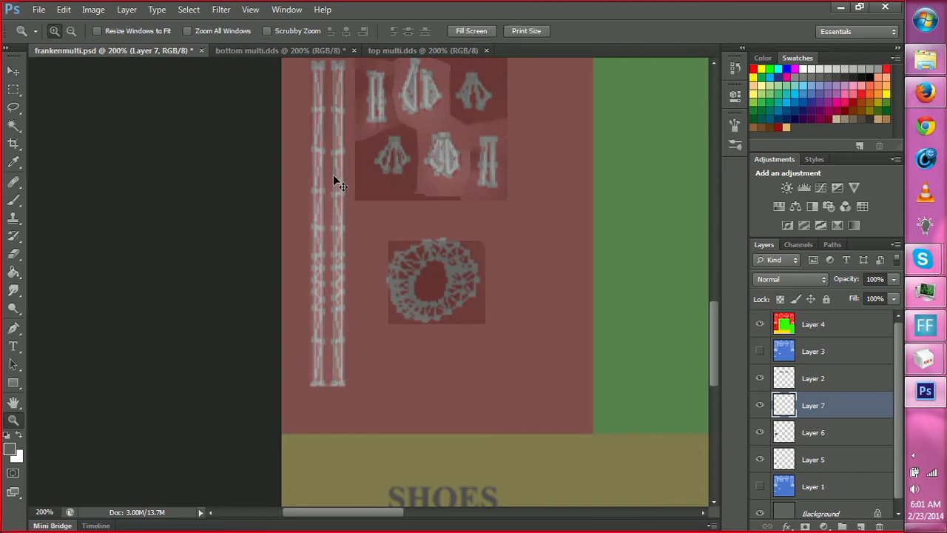
scroll(334, 173, "up", 3)
key("m")
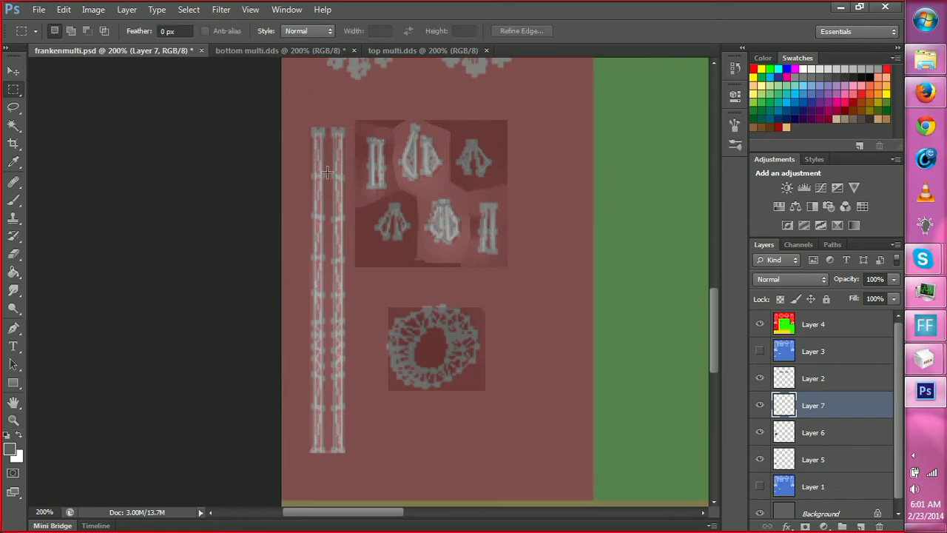
right_click(322, 168)
left_click(360, 296)
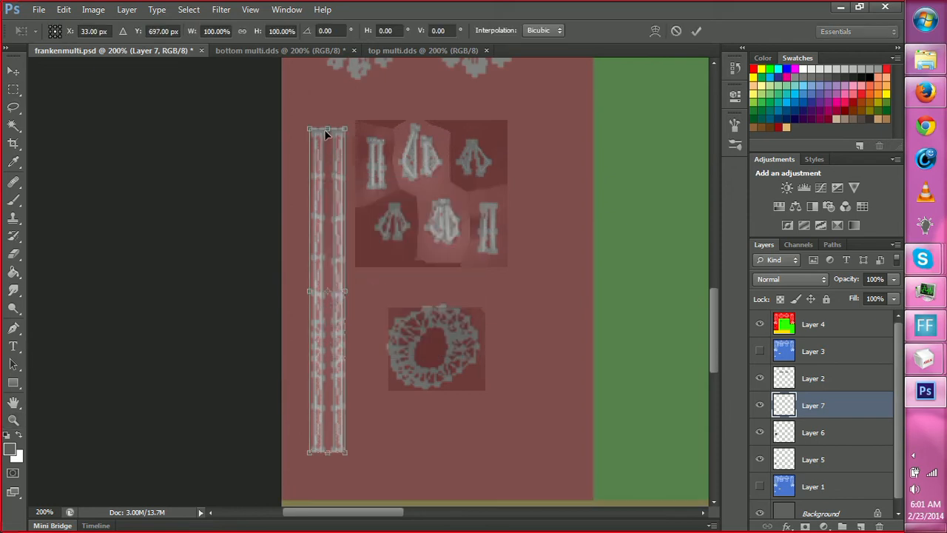
left_click_drag(324, 126, 326, 118)
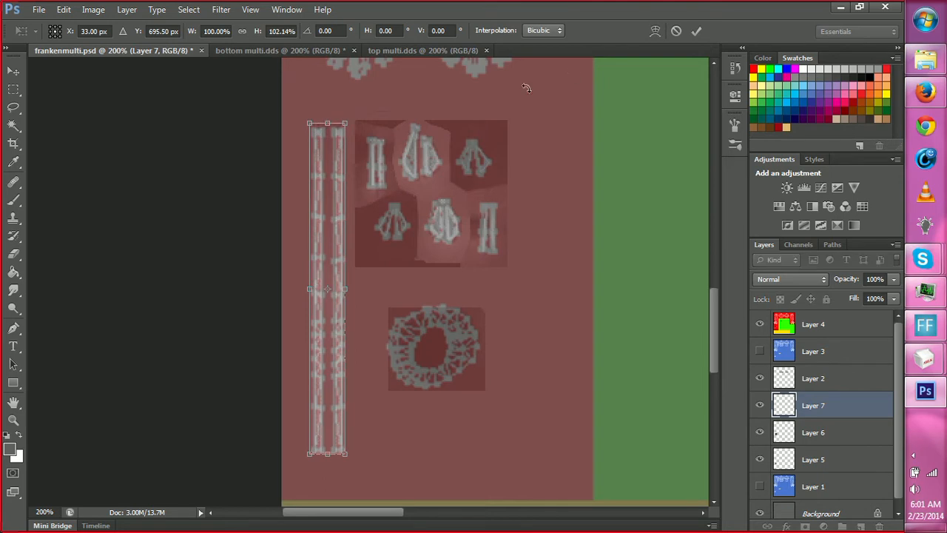
left_click(697, 31)
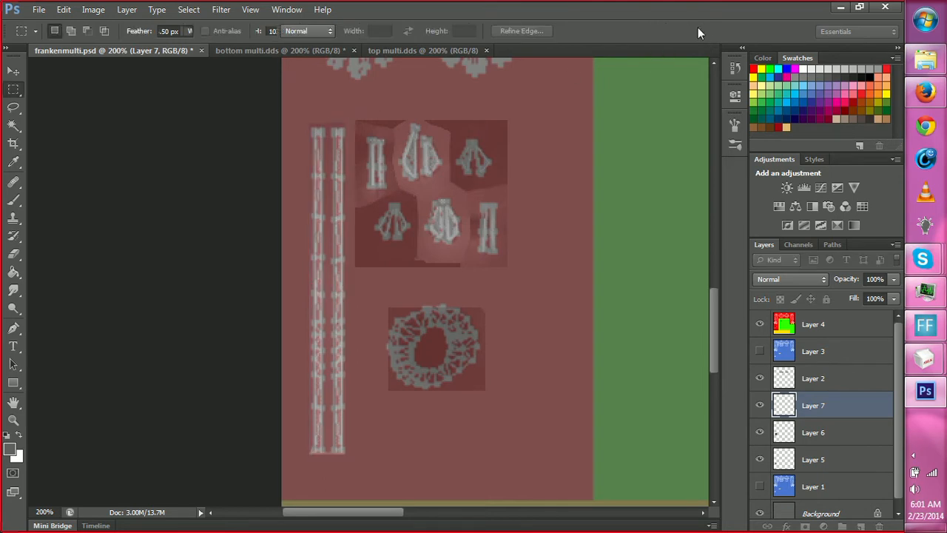
Select and copy the upper parts of both the front and back torso panels in top multi.dds.
left_click(424, 48)
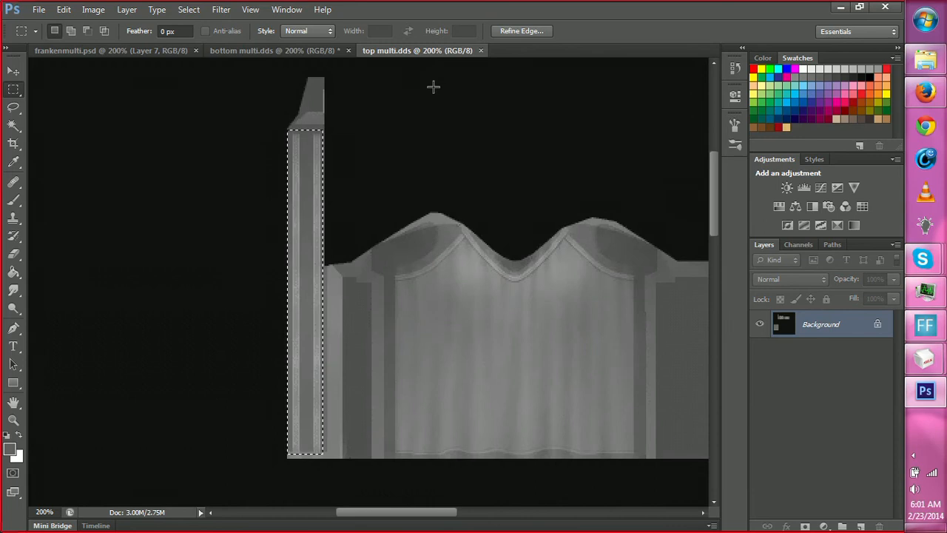
scroll(433, 87, "down", 1)
left_click_drag(384, 515, 436, 527)
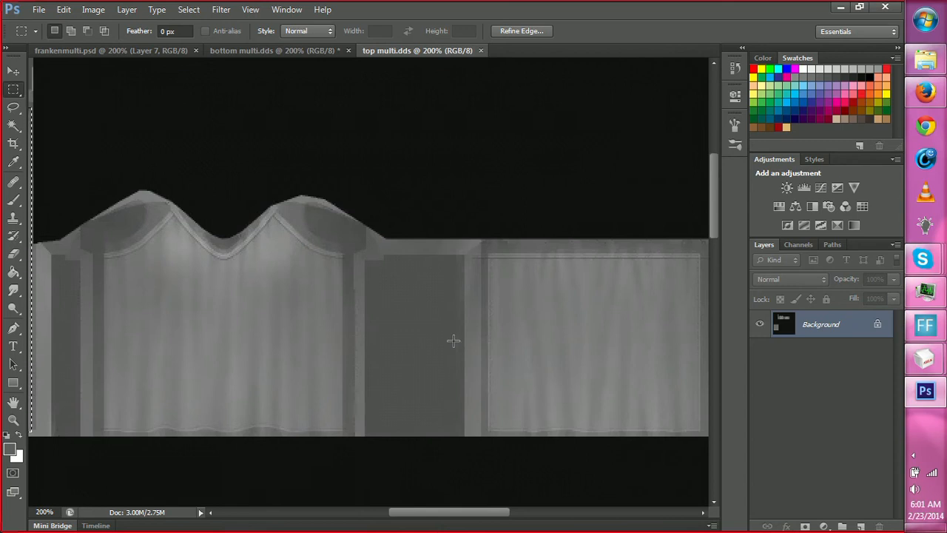
left_click_drag(101, 217, 315, 331)
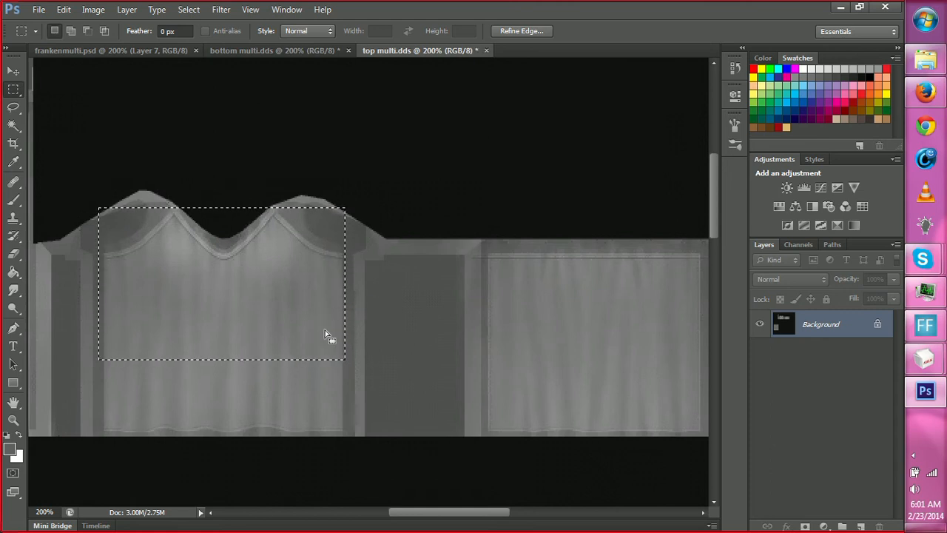
mouse_move(488, 250)
left_mouse_down()
mouse_move(655, 321)
mouse_move(703, 328)
mouse_move(702, 356)
left_mouse_up()
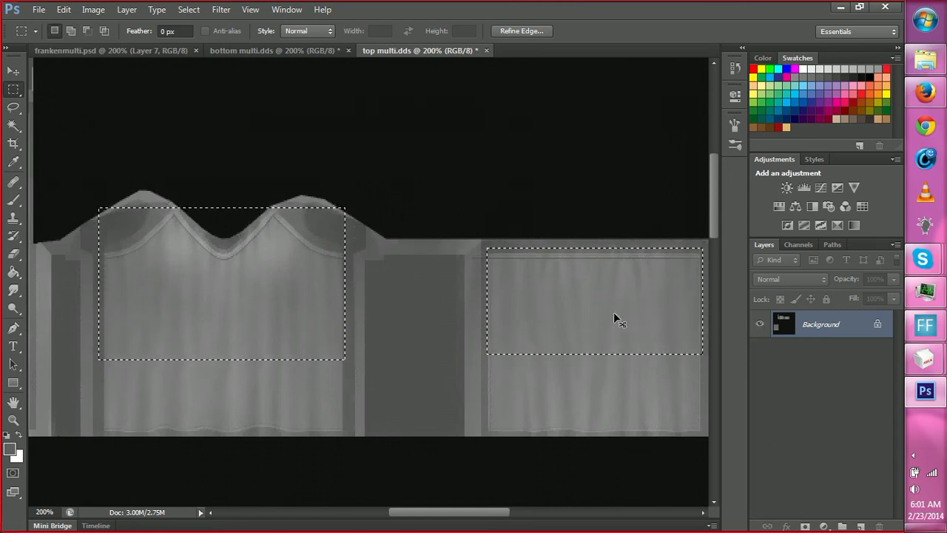
Paste the copied front and back torso panels into frankenmulti.psd and move them over the upper parts of the two torso meshes.
left_click(148, 50)
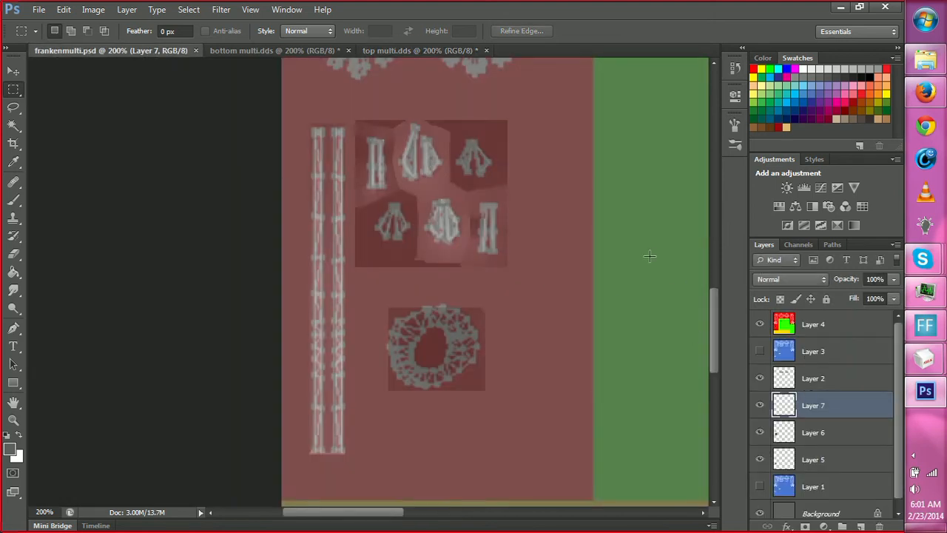
key("space")
left_click_drag(656, 200, 244, 355)
left_click_drag(574, 96, 546, 417)
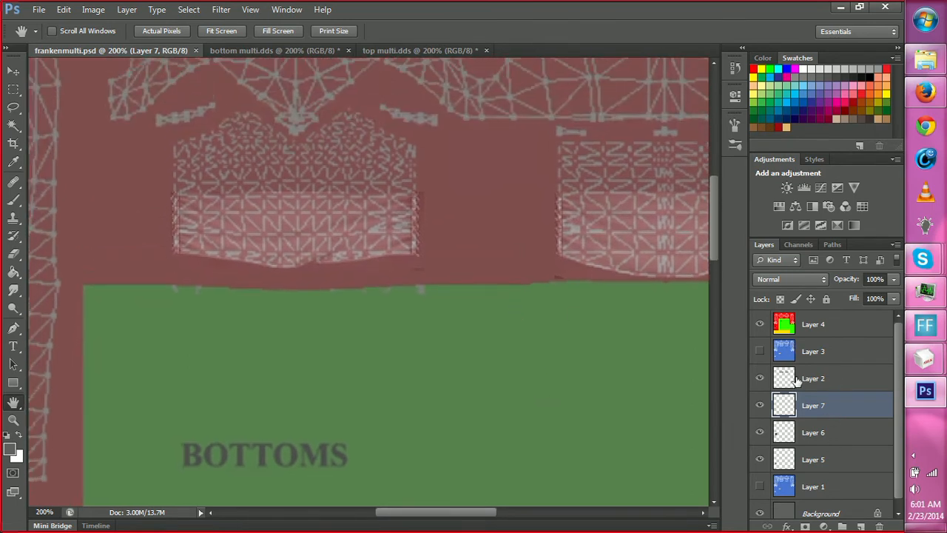
left_click(760, 378)
left_click(761, 379)
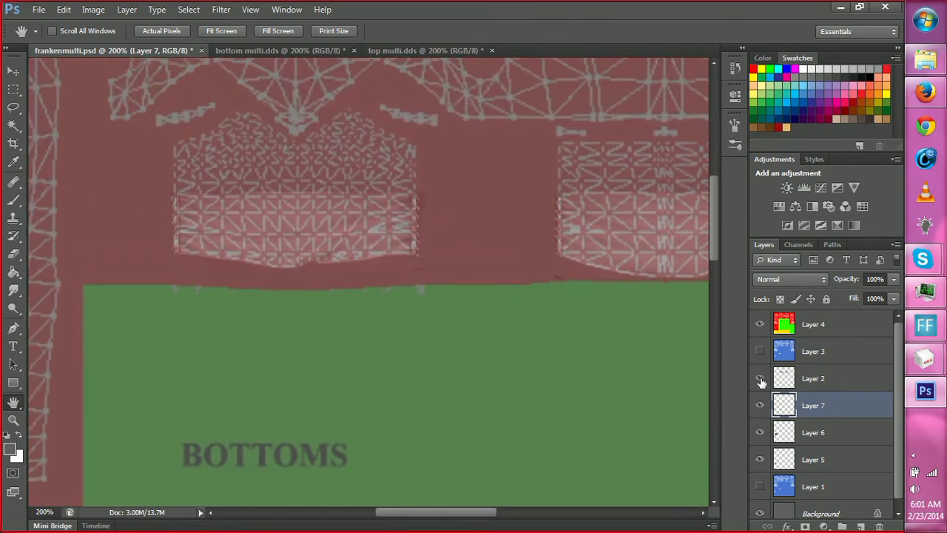
key("ctrl+v")
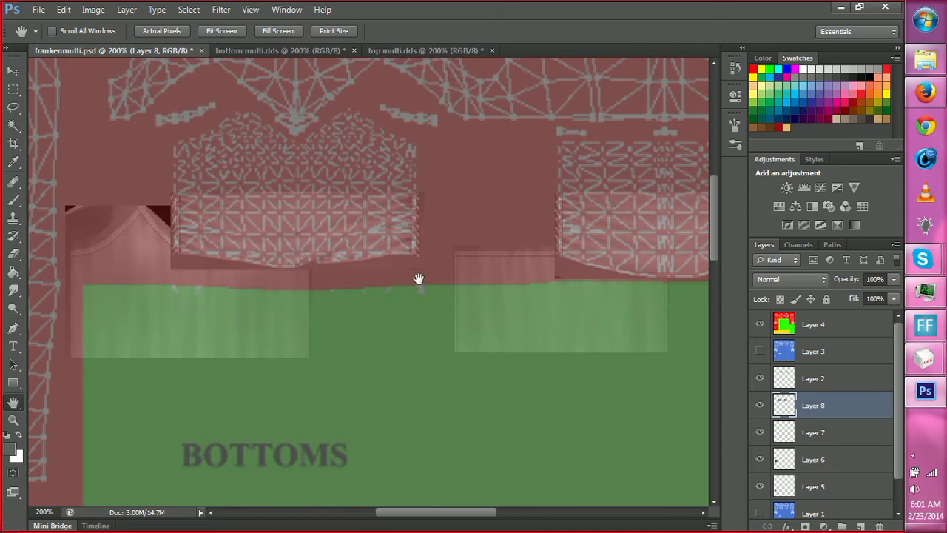
key("v")
left_click_drag(395, 298, 467, 207)
Delete the black background remnants from the neckline gap and both upper corners of the pasted front torso panel.
key("w")
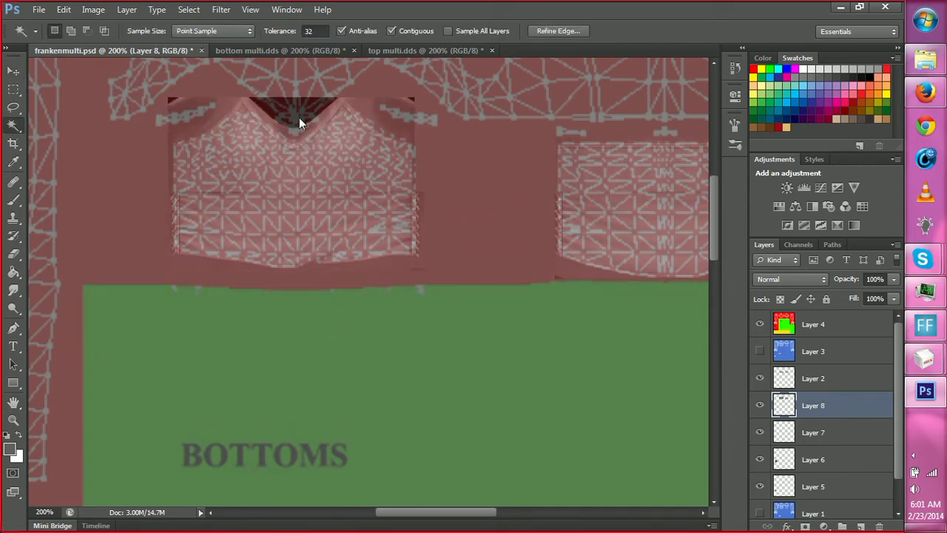
left_click(293, 117)
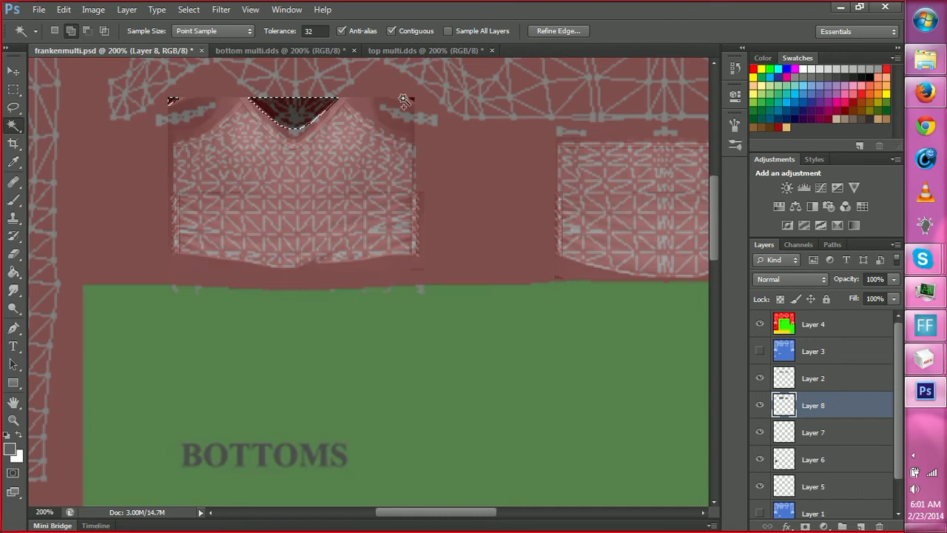
left_click(411, 101, "shift")
key("shift")
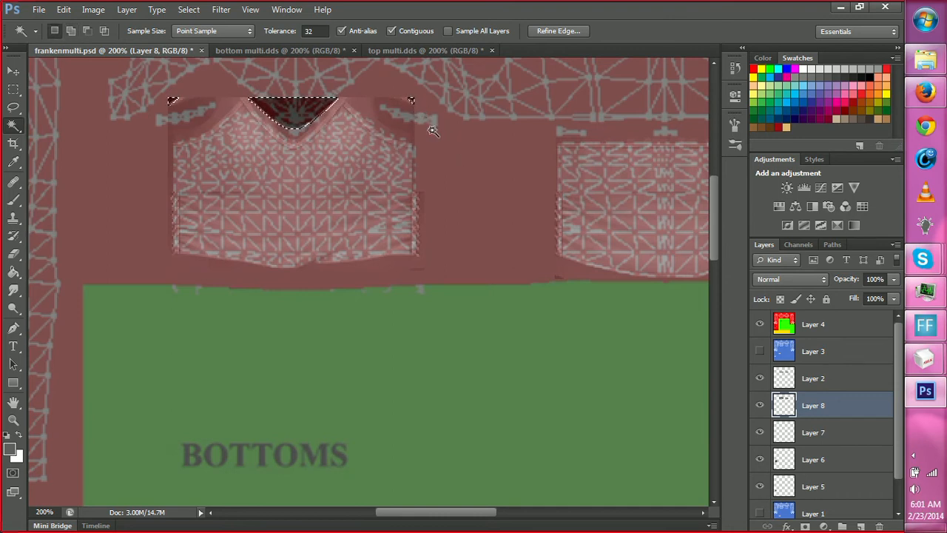
key("Delete")
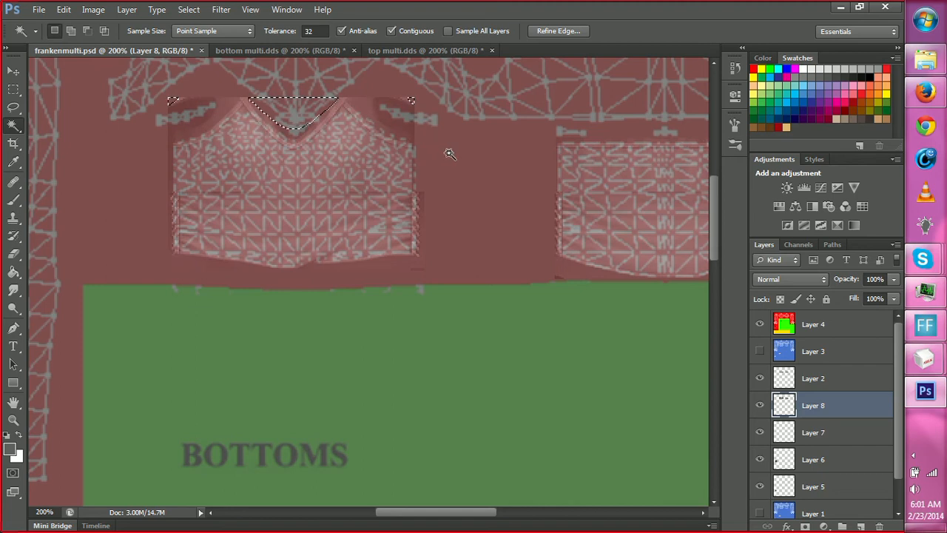
key("l")
key("ctrl+d")
scroll(665, 420, "right", 3, "ctrl")
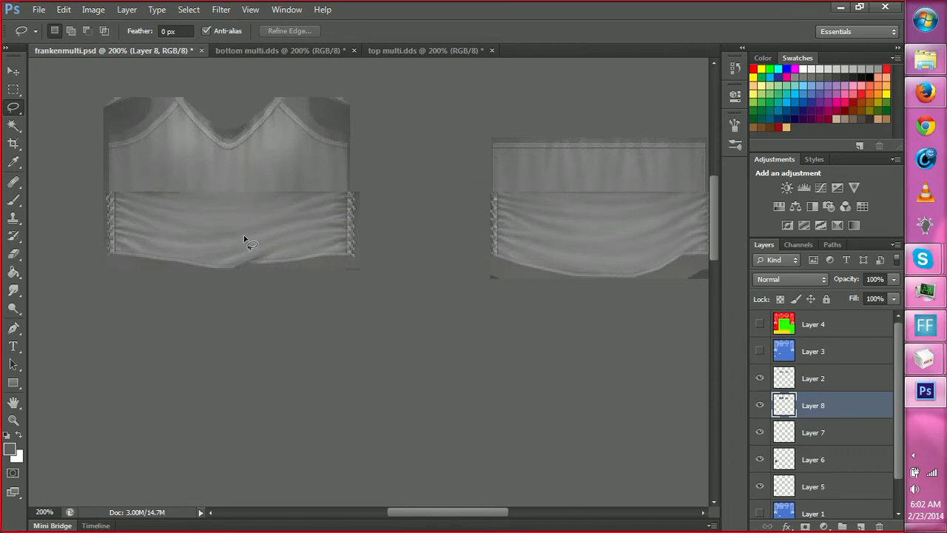
left_click(760, 326)
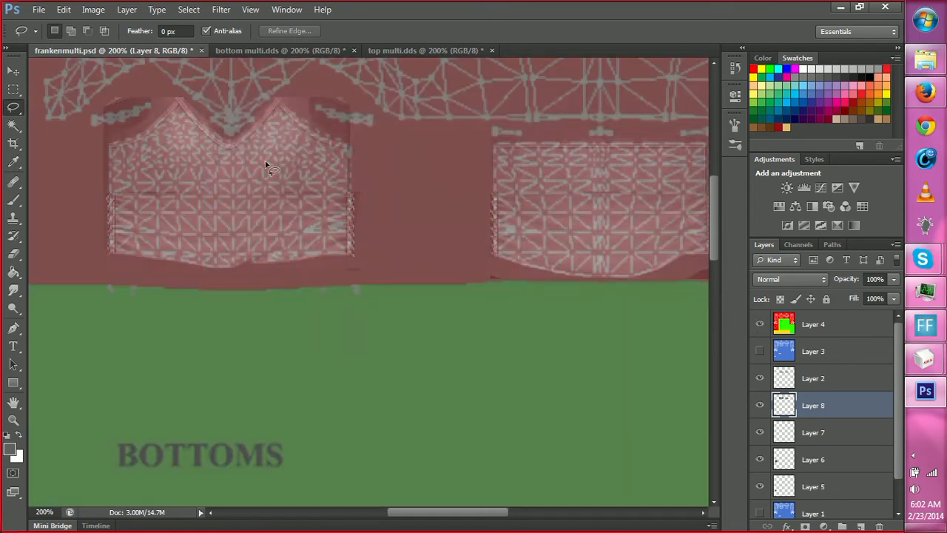
Select both pasted torso panels on Layer 8 and compress them together to about 88% height to fit the torso meshes.
scroll(196, 181, "up", 1)
key("m")
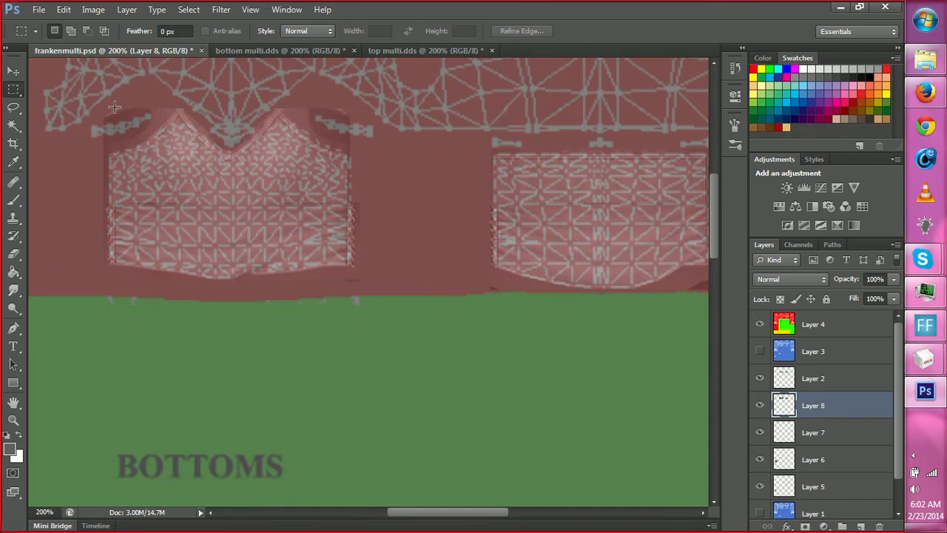
left_click_drag(92, 86, 375, 308)
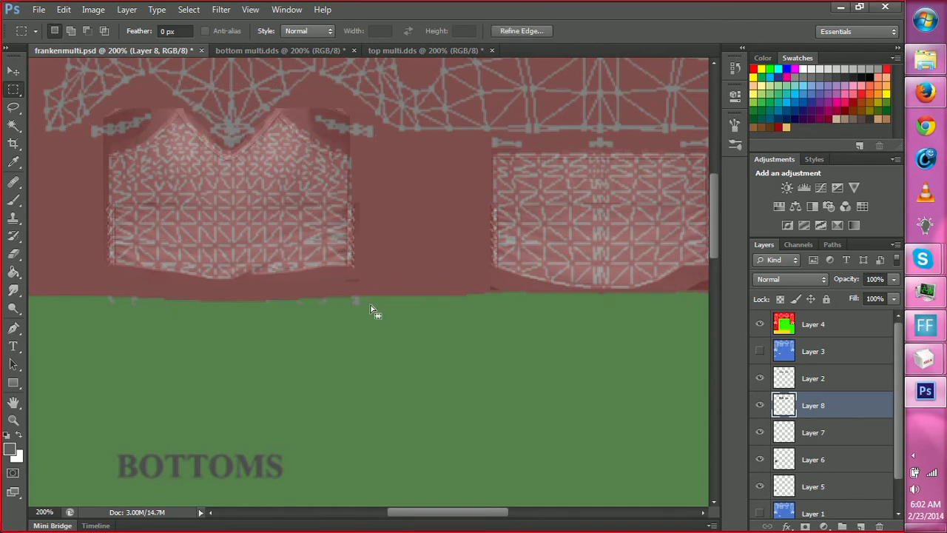
key("z")
left_click(226, 155)
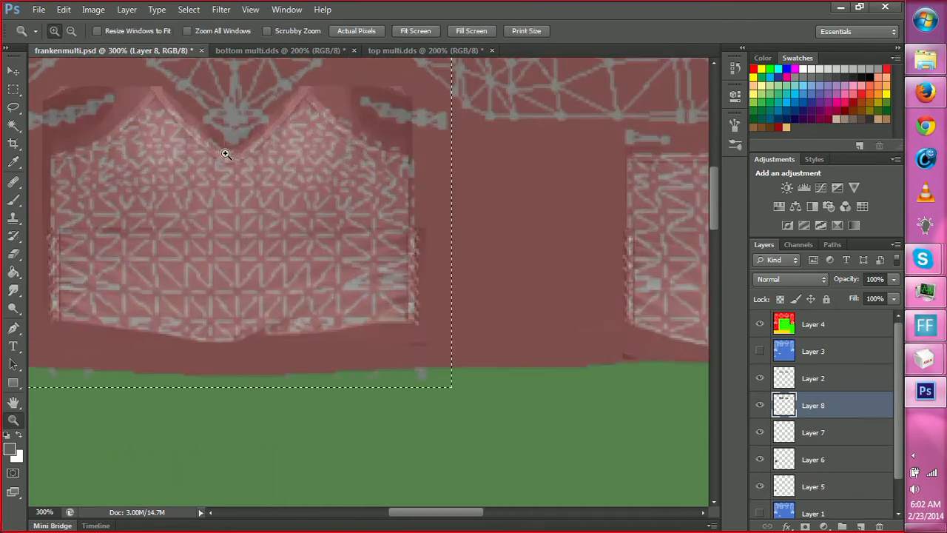
mouse_move(455, 516)
left_mouse_down()
mouse_move(516, 528)
mouse_move(456, 530)
left_mouse_up()
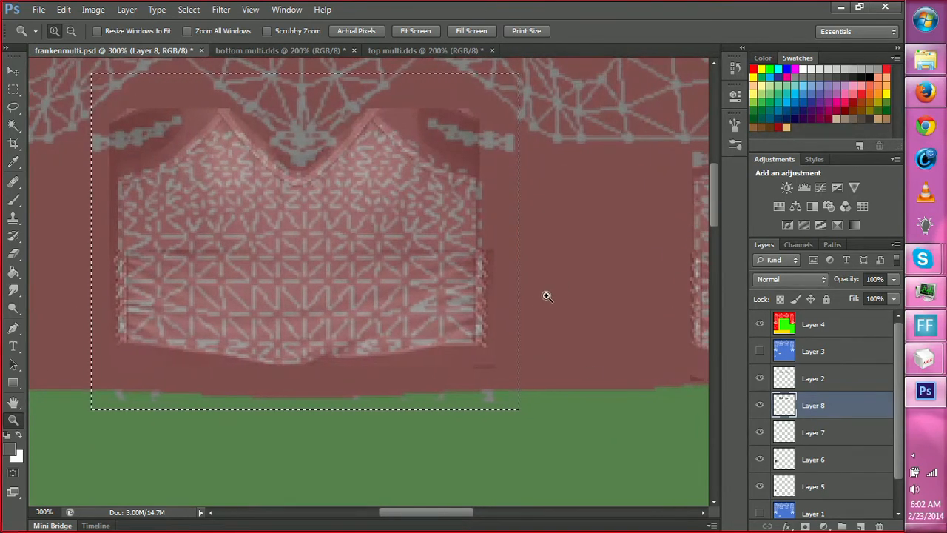
left_click_drag(448, 512, 505, 513)
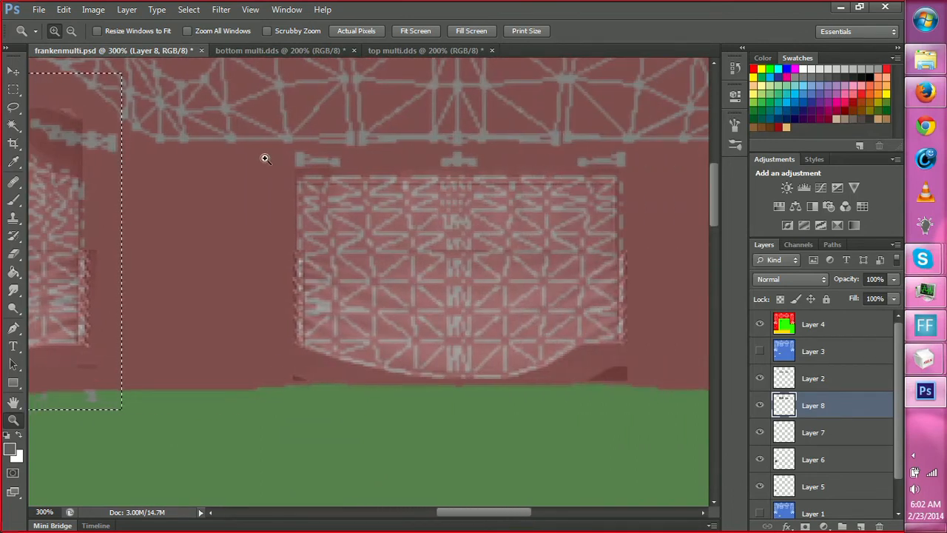
key("m")
left_click_drag(270, 163, 665, 383)
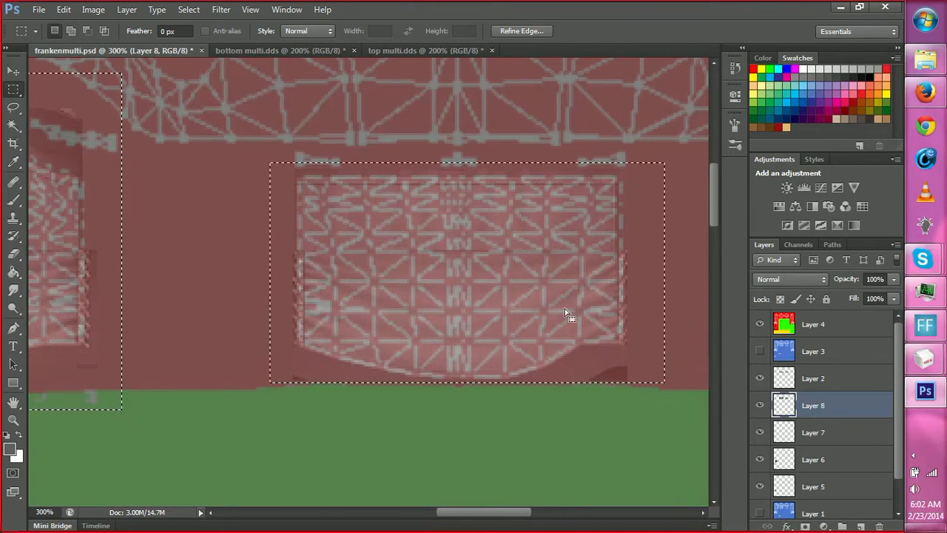
right_click(496, 319)
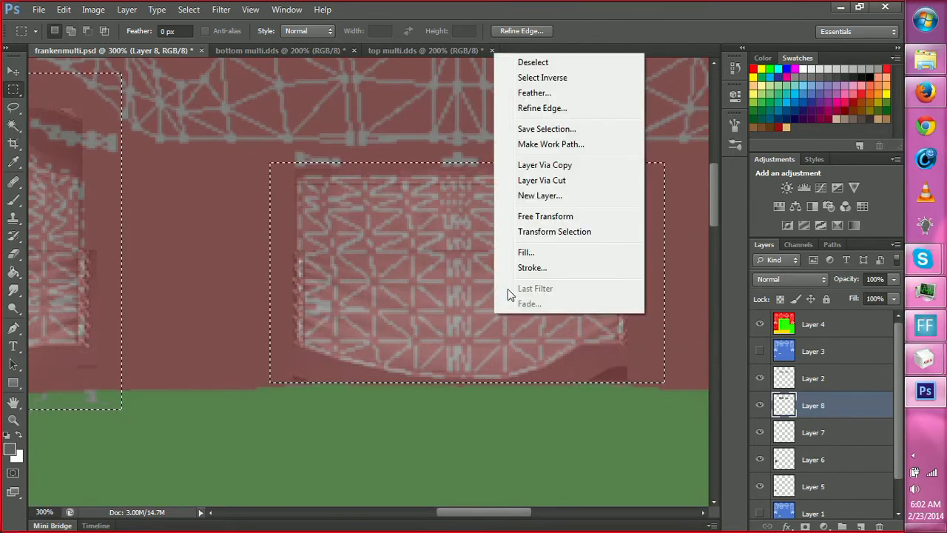
left_click(533, 217)
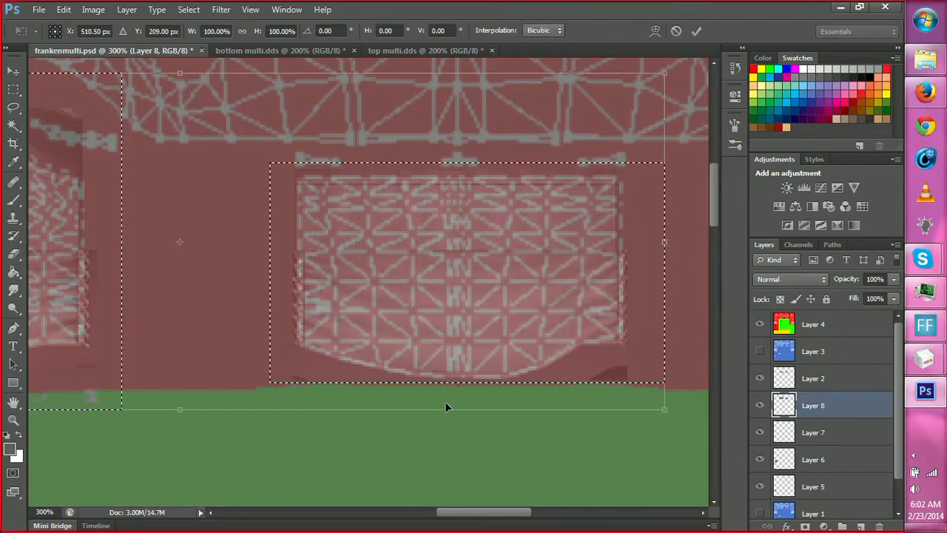
left_click_drag(448, 414, 448, 383)
left_click_drag(179, 72, 179, 83)
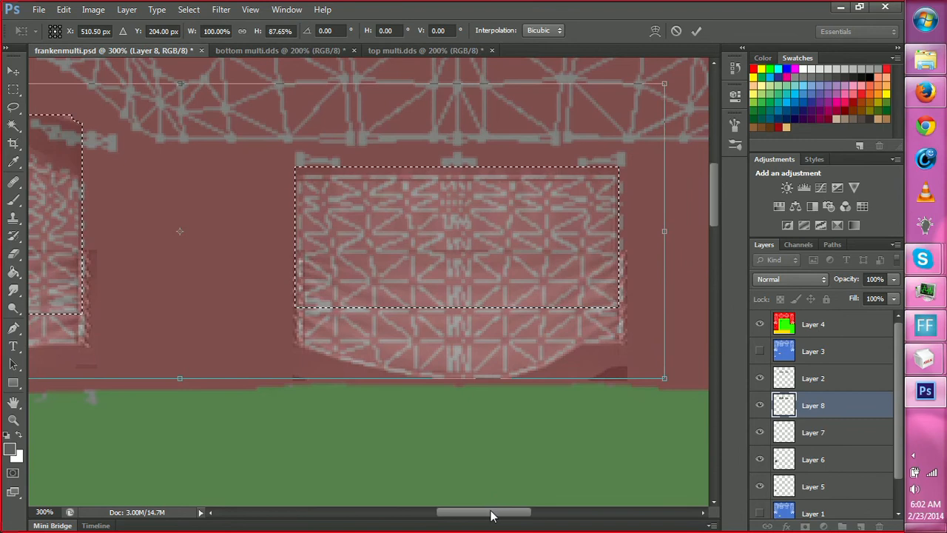
left_click_drag(490, 512, 437, 522)
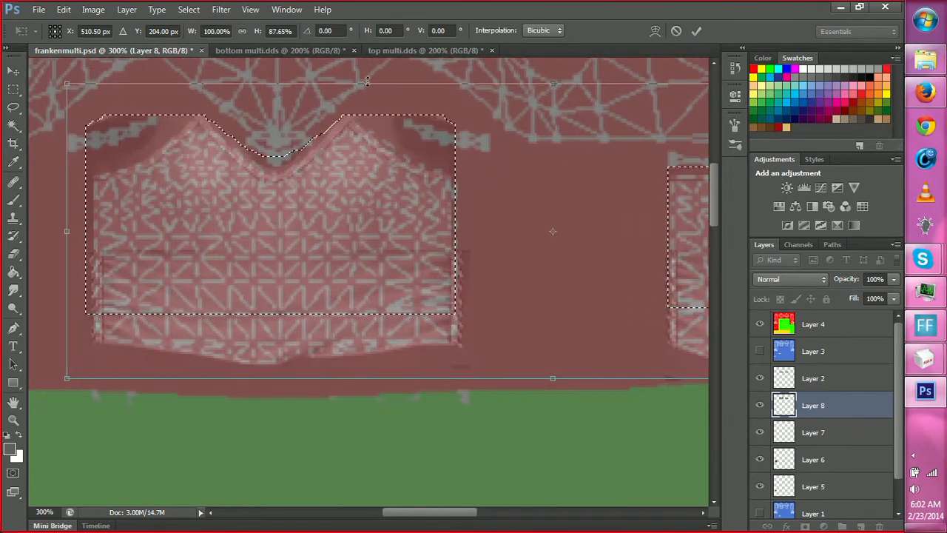
left_click_drag(338, 83, 362, 81)
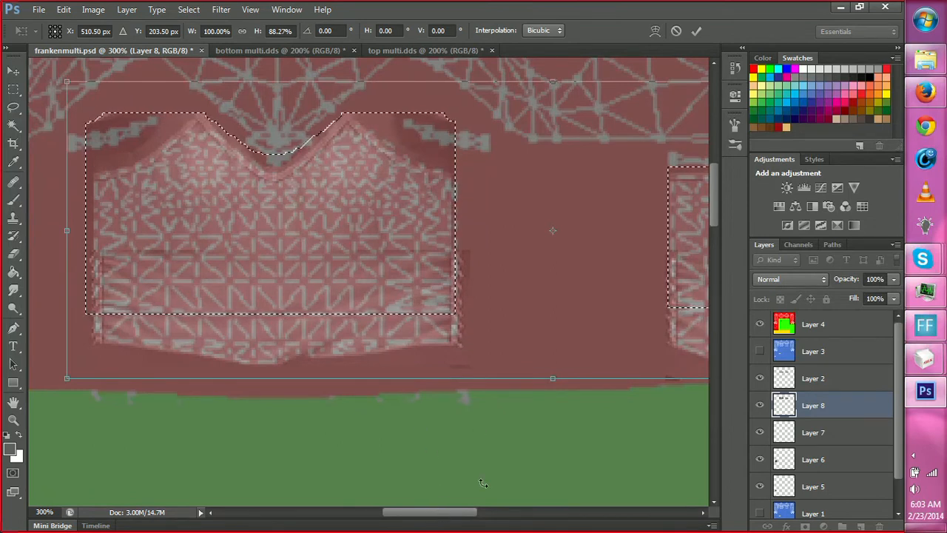
left_click_drag(465, 512, 486, 527)
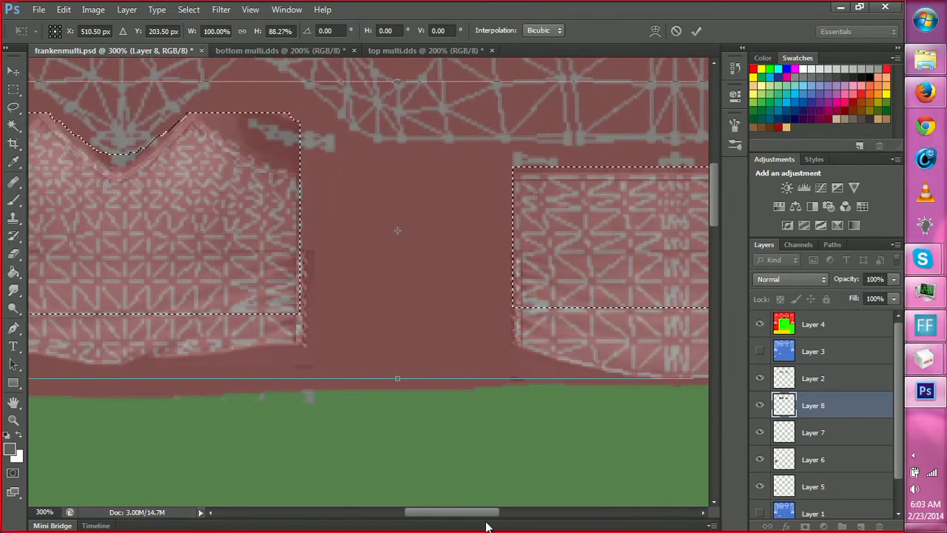
key("Return")
Select the pasted front torso panel alone and shift it slightly right and down to align with its mesh.
key("m")
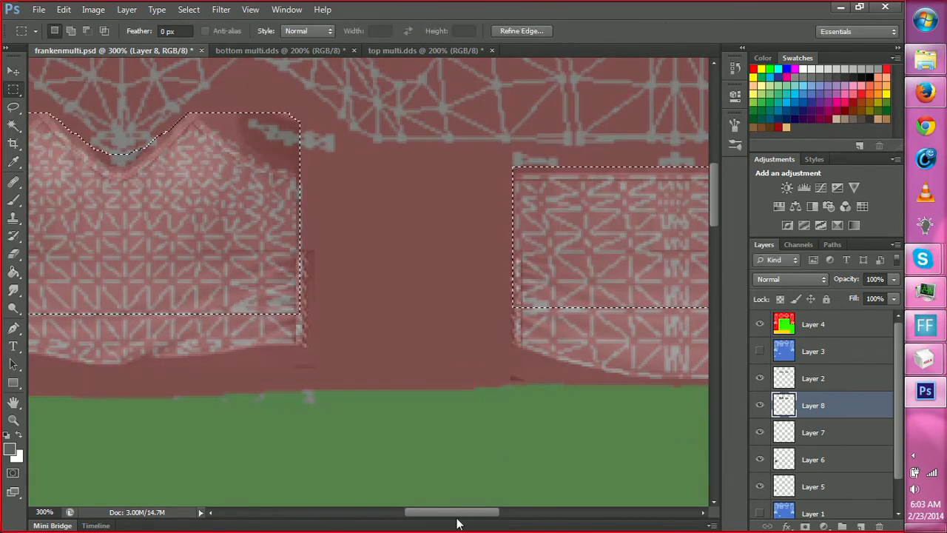
left_click_drag(457, 523, 430, 518)
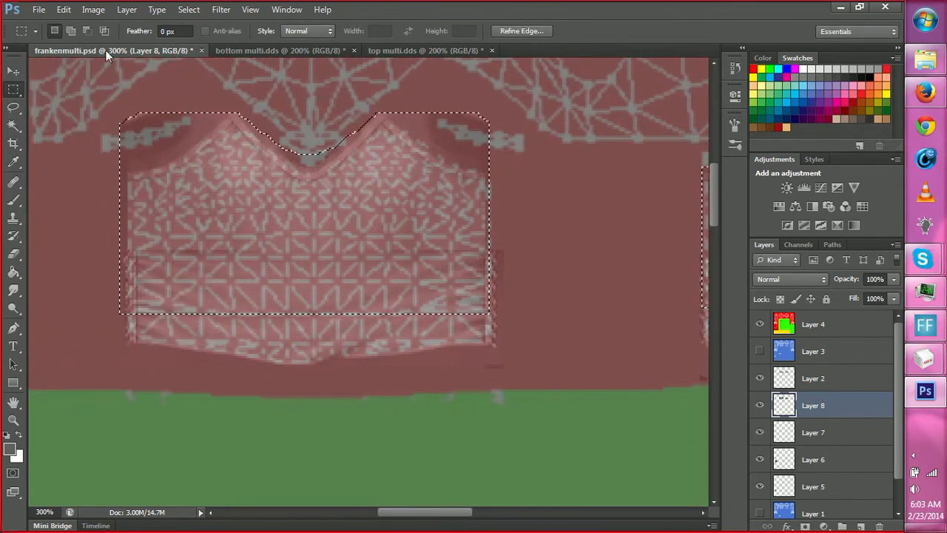
left_click_drag(107, 80, 499, 336)
key("v")
left_click_drag(389, 209, 397, 212)
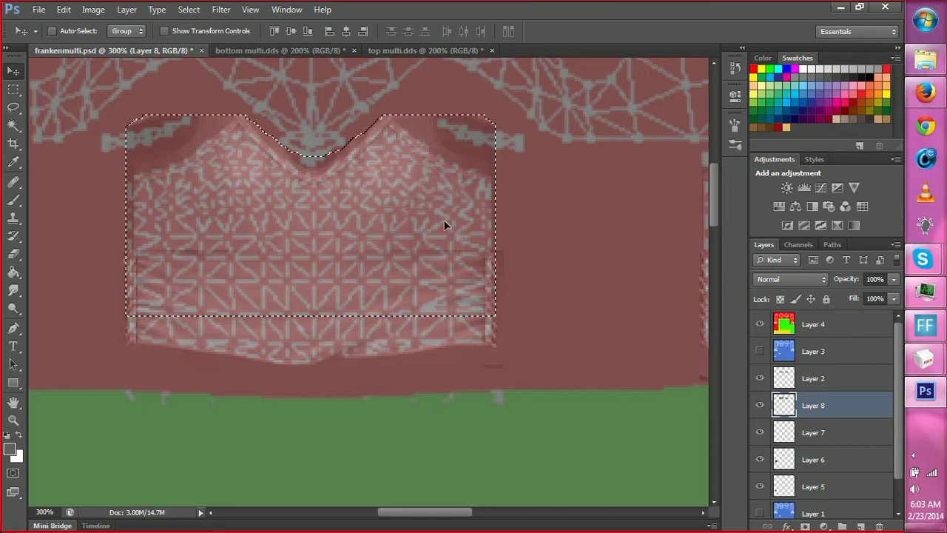
key("m")
left_click_drag(115, 151, 139, 247)
right_click(135, 220)
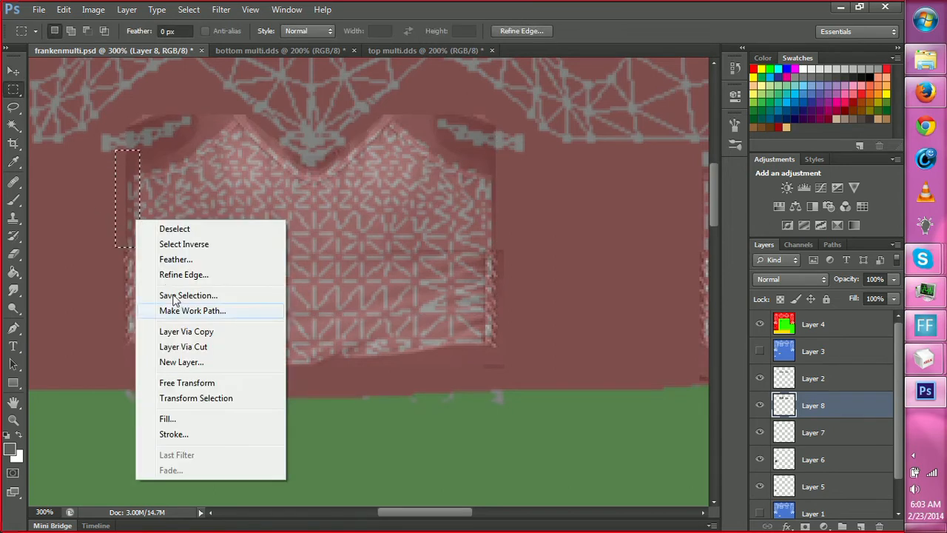
left_click(367, 381)
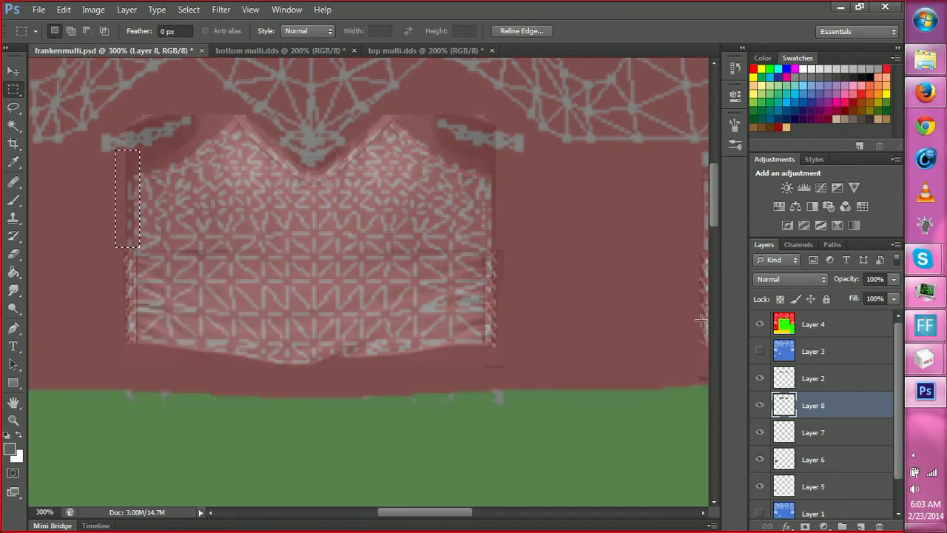
Hide the zone overlay, duplicate the front panel's right lace edge from Layer 2 onto a new layer, and move it up beside the upper torso.
left_click(760, 324)
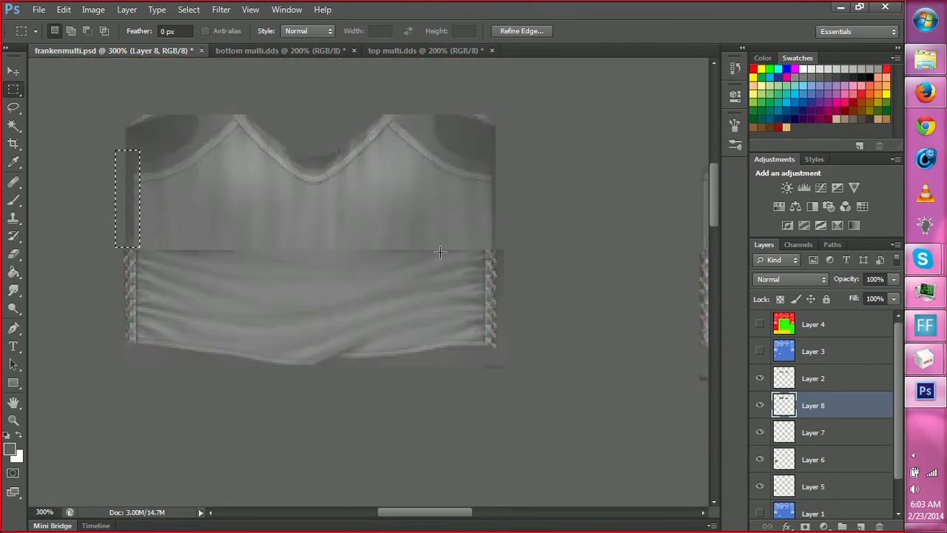
left_click(814, 384)
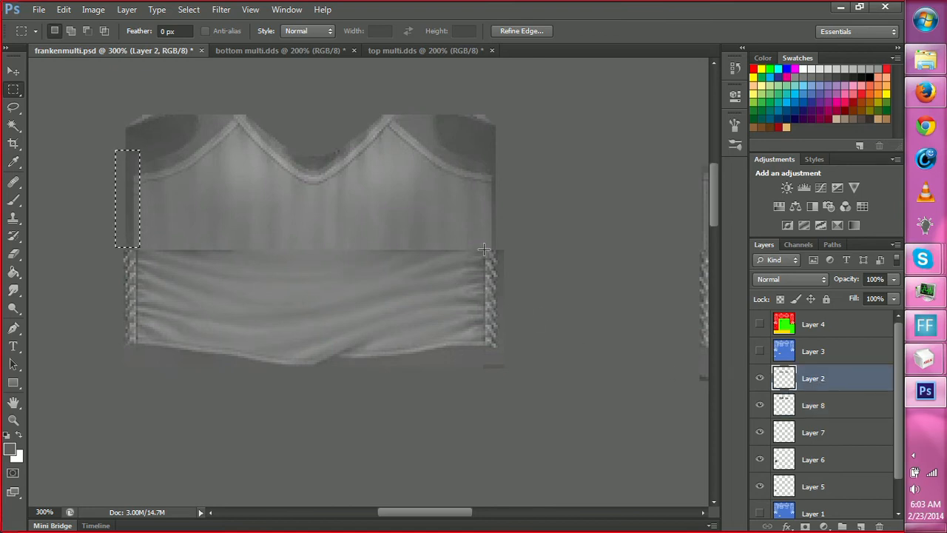
left_click_drag(484, 249, 504, 342)
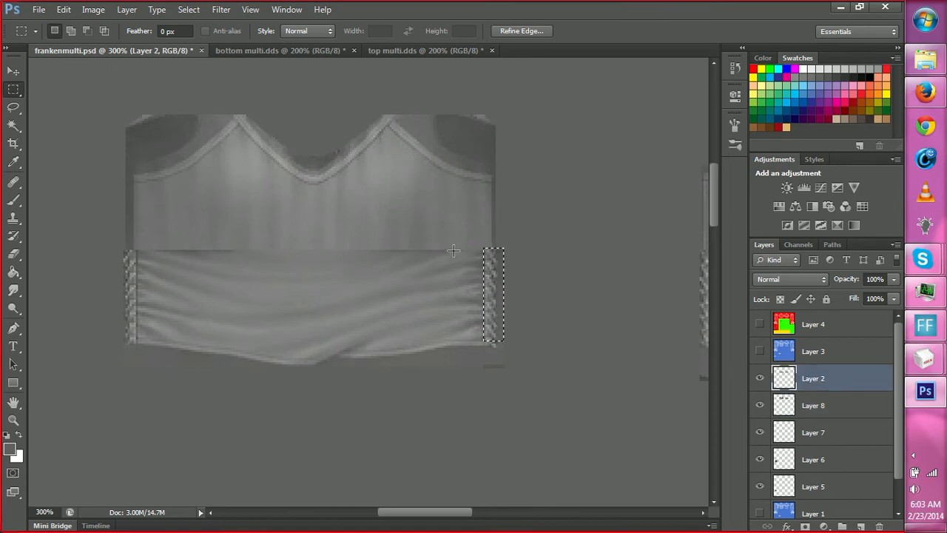
left_click_drag(454, 250, 490, 237)
key("ctrl+j")
key("v")
Try to trim the top of the duplicated lace strip just below the armhole trim.
key("m")
left_click_drag(447, 154, 516, 184)
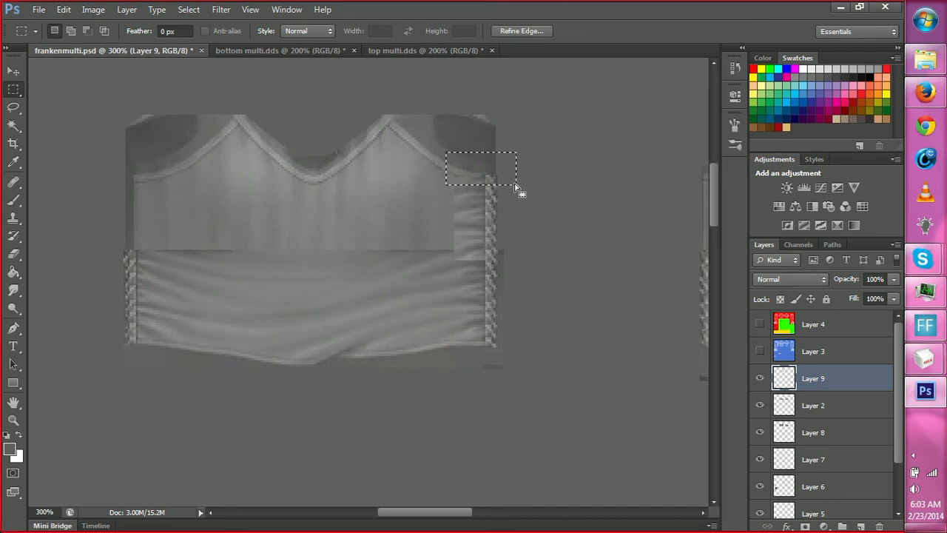
left_click(531, 238)
key("ctrl+z")
left_click_drag(501, 165, 500, 159)
key("ctrl+z")
left_click(550, 211)
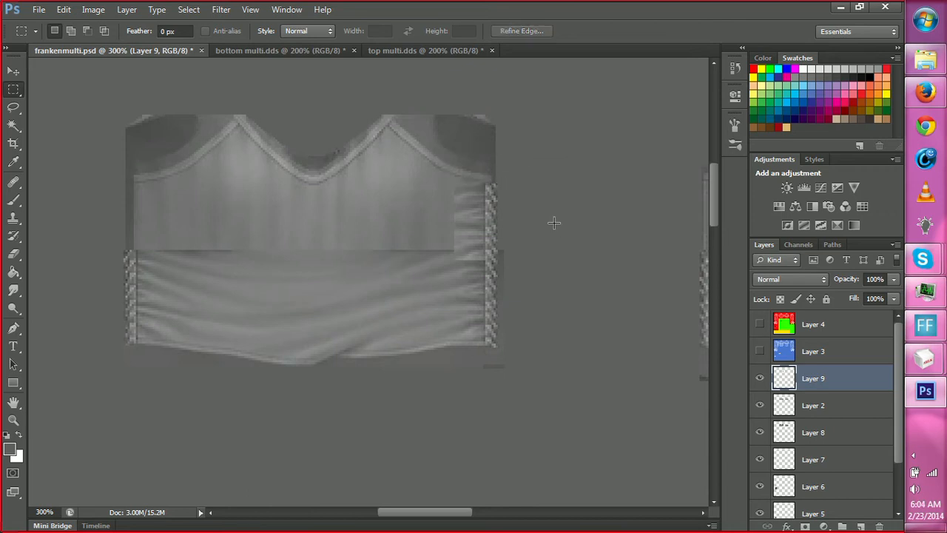
Redo the trim on the duplicated lace strip's top end with the cut one pixel higher, just under the armhole trim.
key("z")
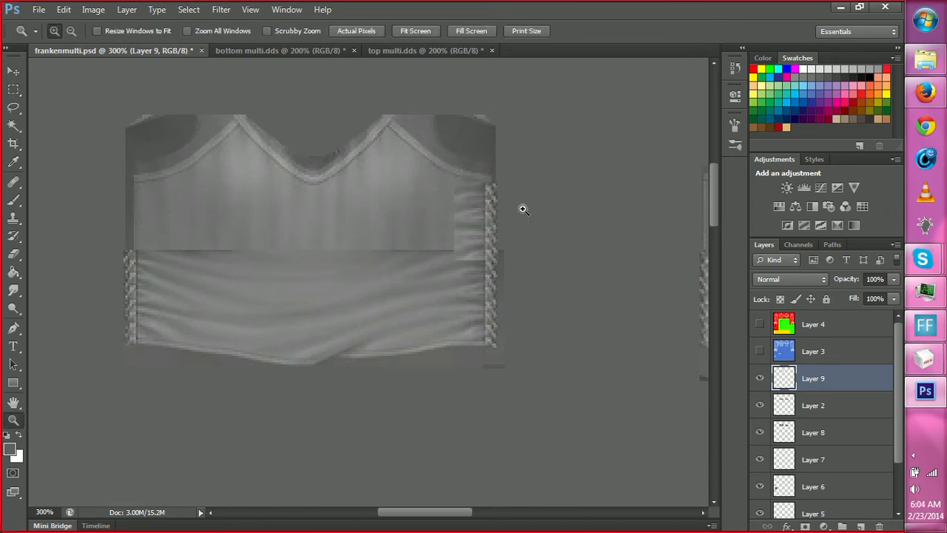
left_click_drag(522, 205, 501, 176)
key("ctrl+shift+d")
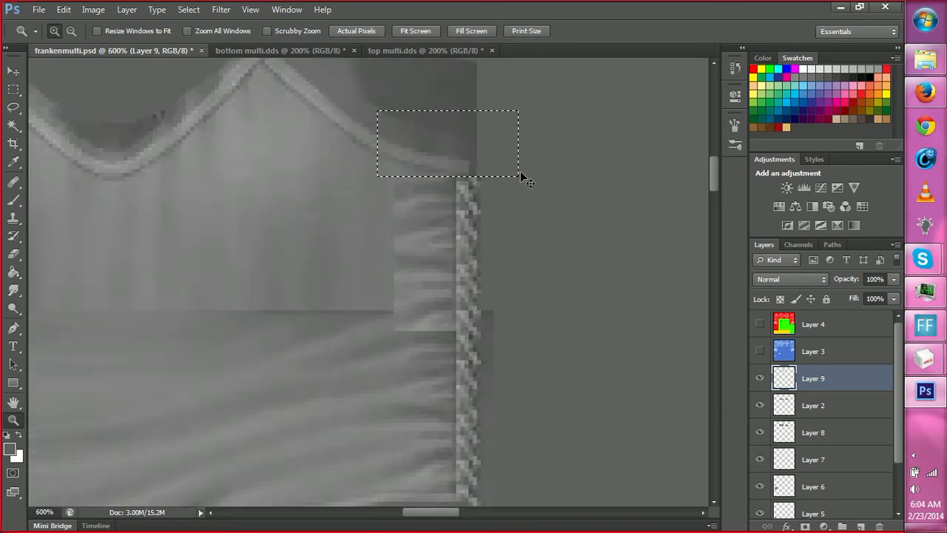
key("m")
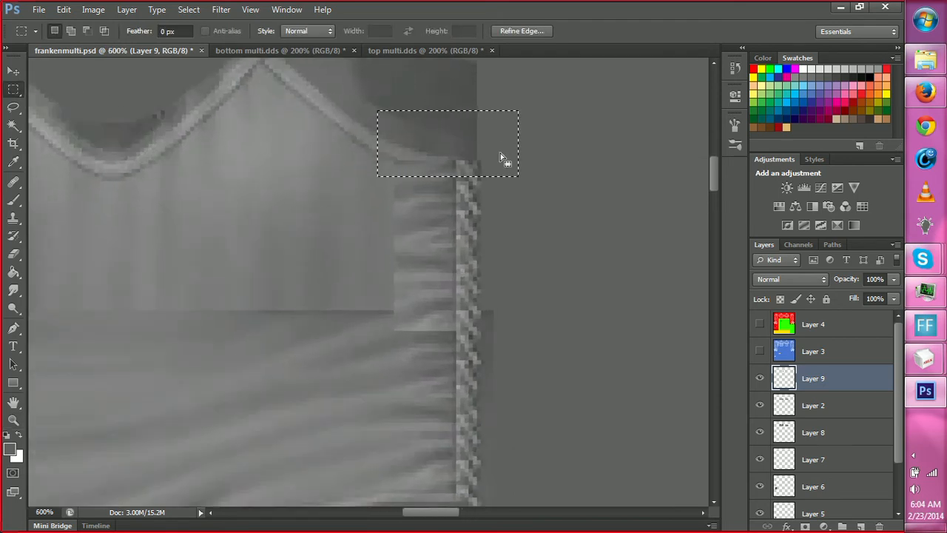
key("Up")
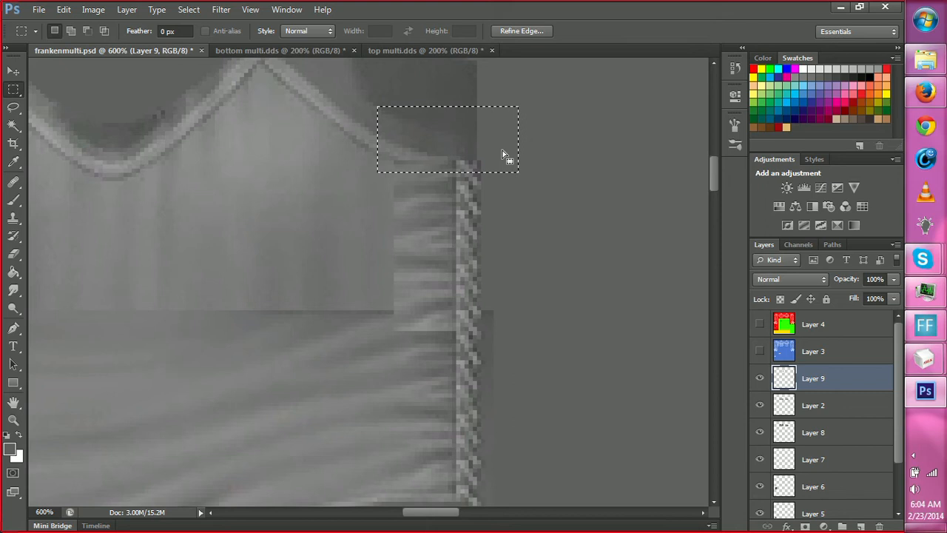
key("ctrl+d")
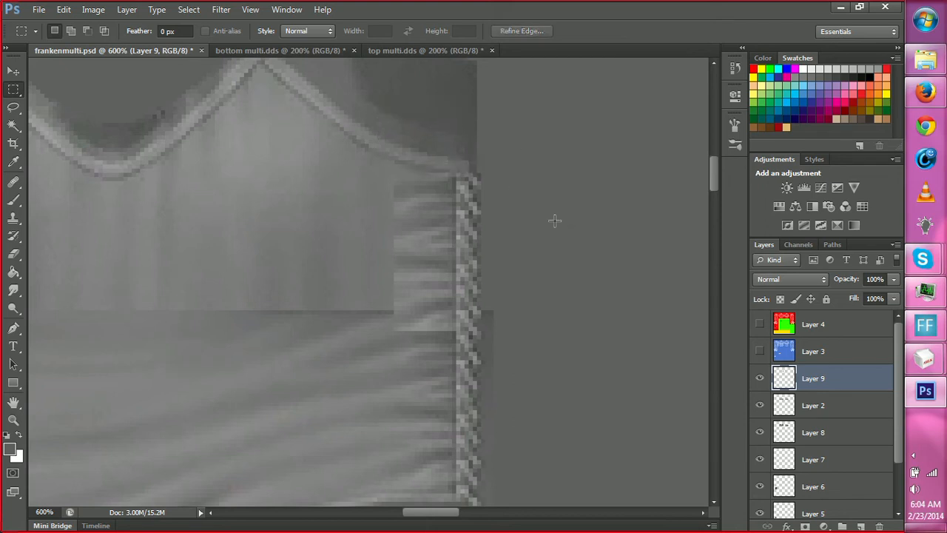
Save frankenmulti.psd with the trimmed lace strip in place.
scroll(530, 207, "down", 2)
key("z")
left_click(478, 244, "alt")
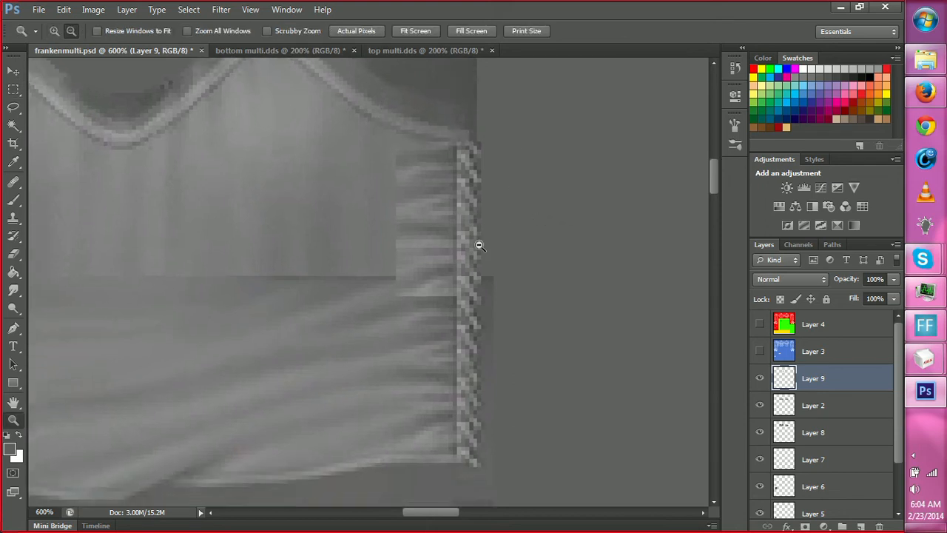
left_click(474, 245, "alt")
left_click(319, 316, "alt")
left_click(271, 324, "alt")
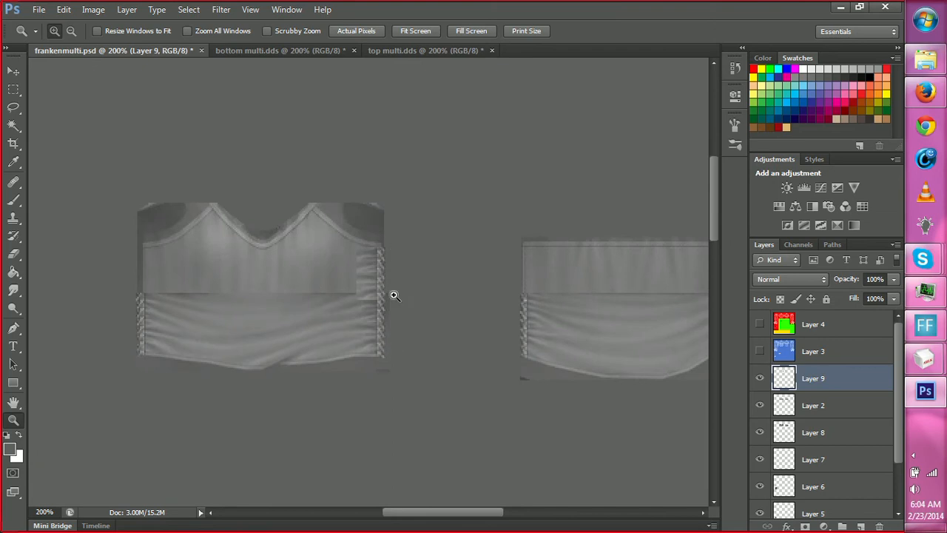
key("ctrl+s")
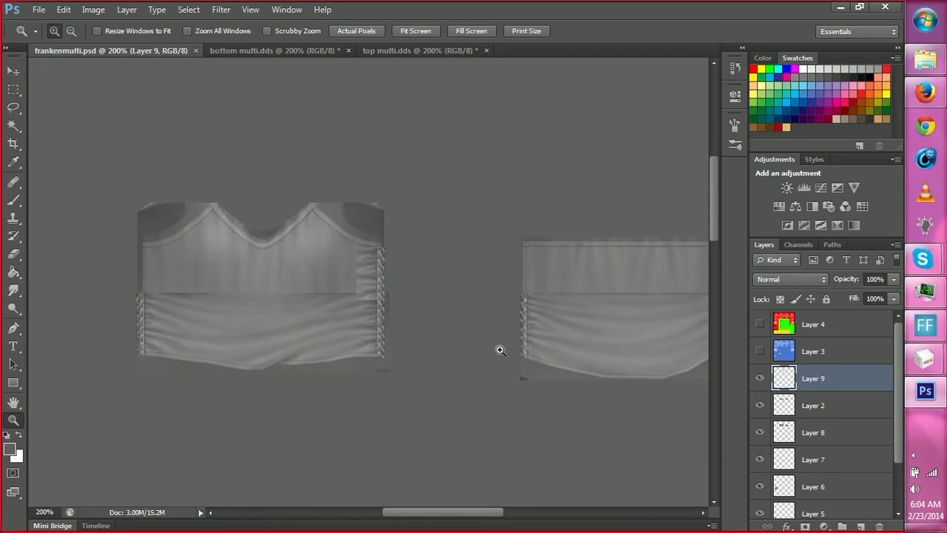
Duplicate the right upper lace strip from Layer 9 onto a new layer and flip the copy horizontally.
key("m")
left_click_drag(332, 231, 408, 326)
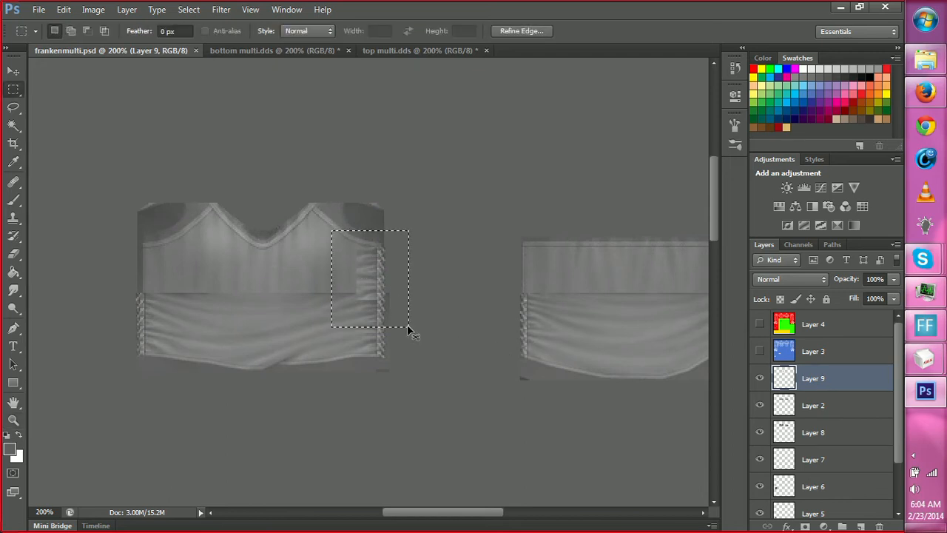
key("ctrl+j")
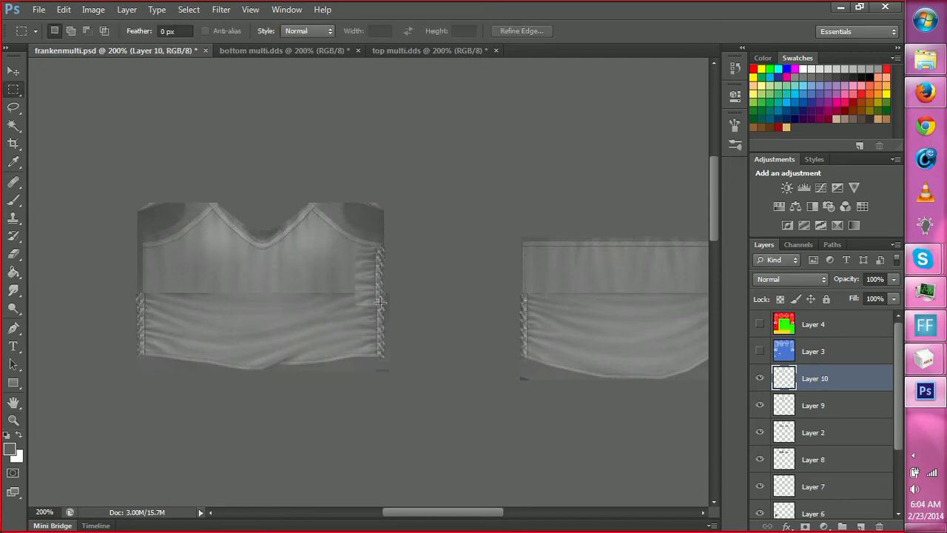
right_click(370, 300)
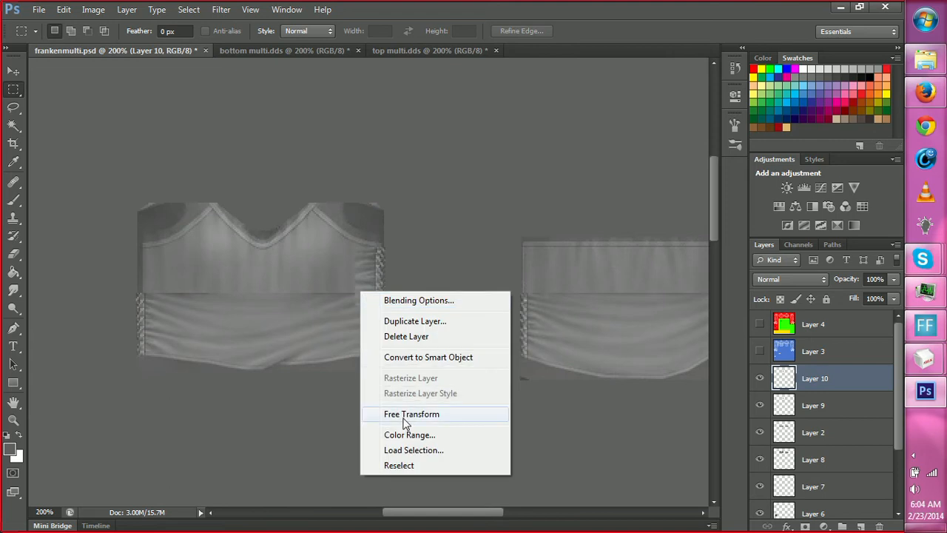
left_click(380, 412)
right_click(366, 276)
left_click(403, 482)
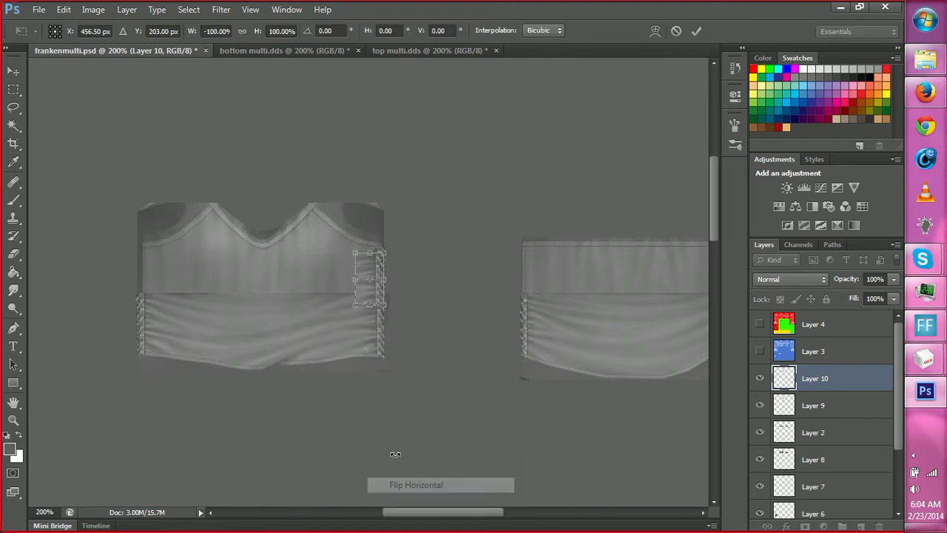
key("Return")
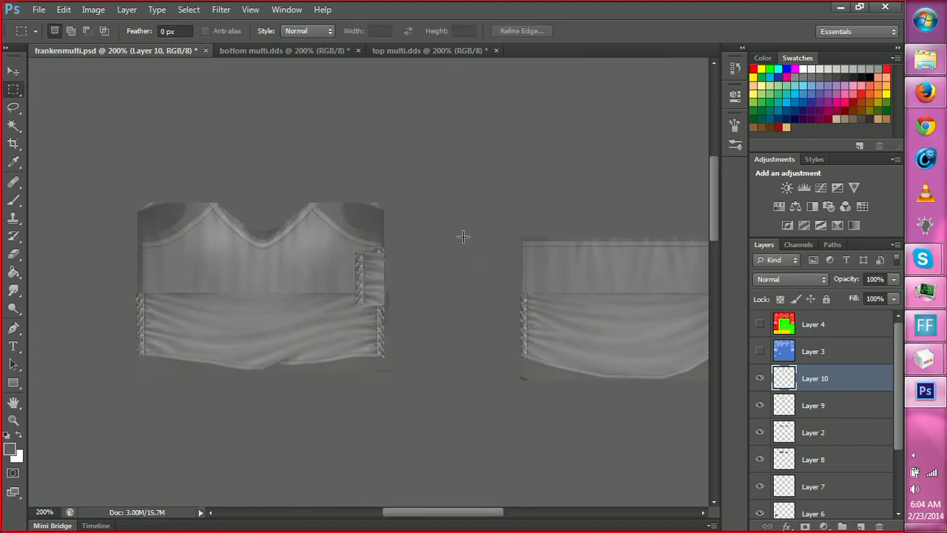
Move the flipped lace strip to the front torso's left edge, directly above the lower panel's lace.
key("z")
left_click(122, 266)
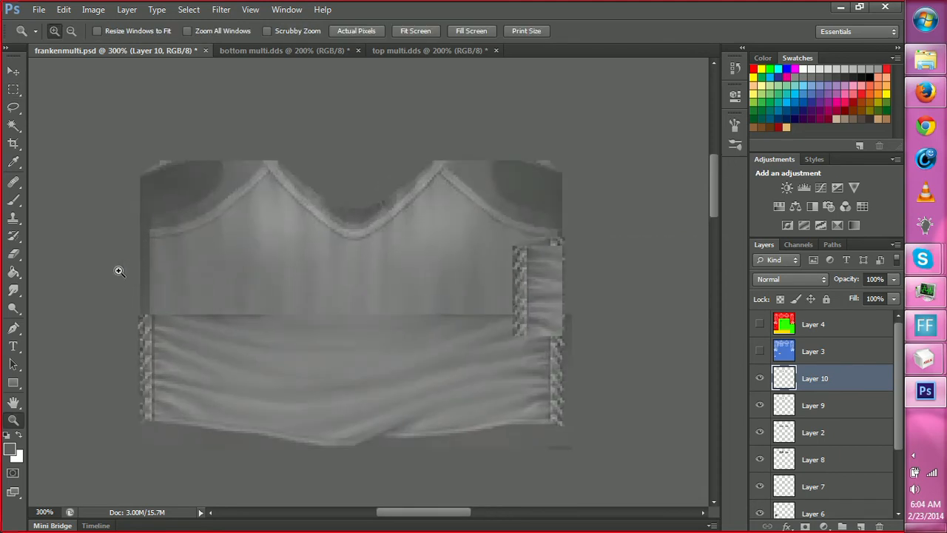
key("v")
left_click_drag(424, 294, 144, 300)
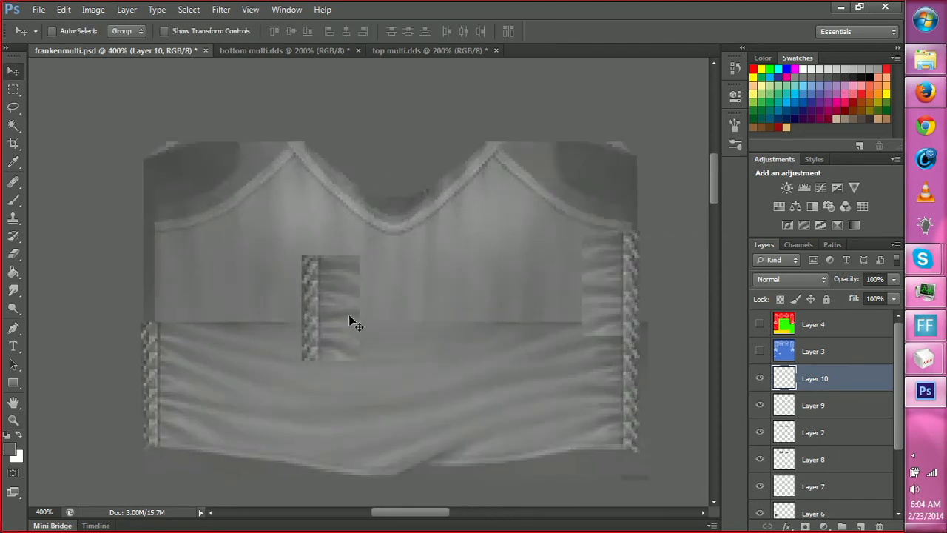
left_click_drag(349, 314, 190, 297)
Merge Layer 10 into Layer 9 and toggle the merged layer's visibility to check both lace strips.
key("r")
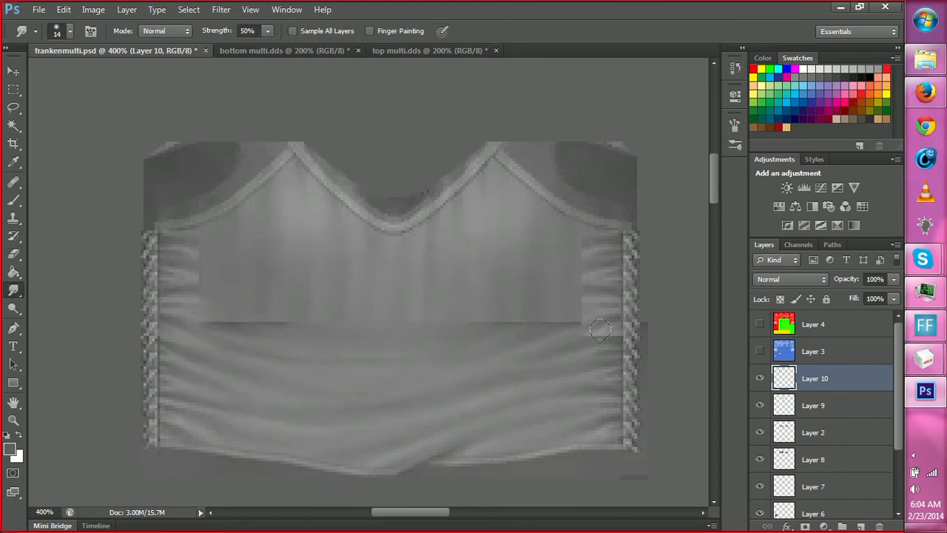
left_click(821, 406)
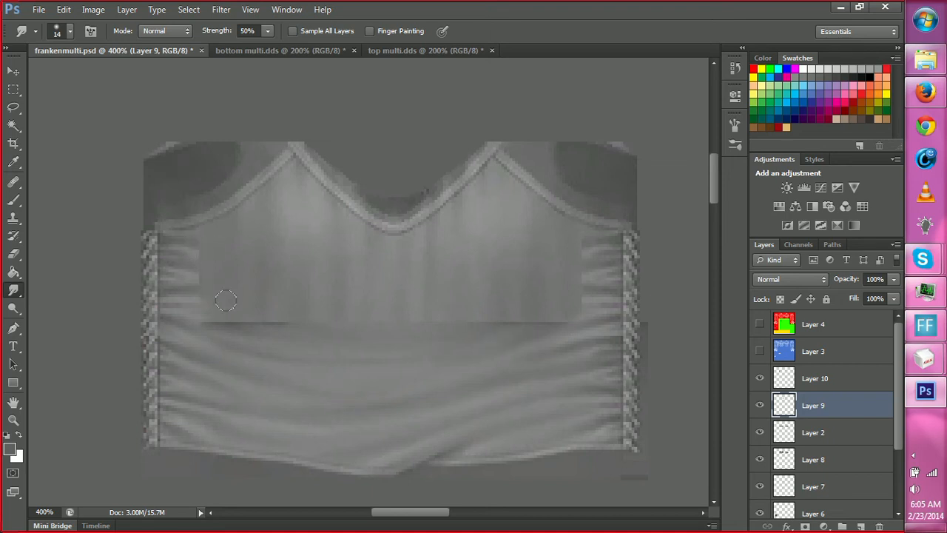
left_click(817, 382)
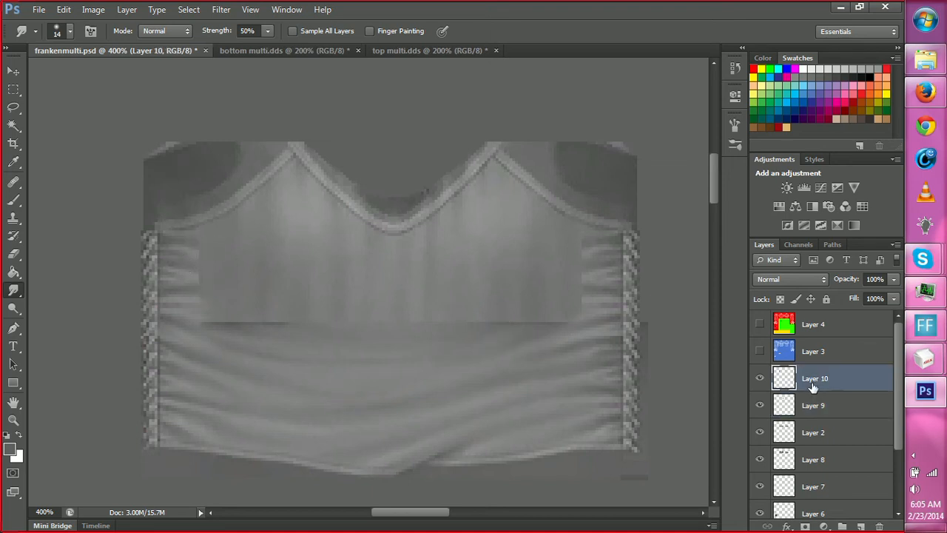
key("Delete")
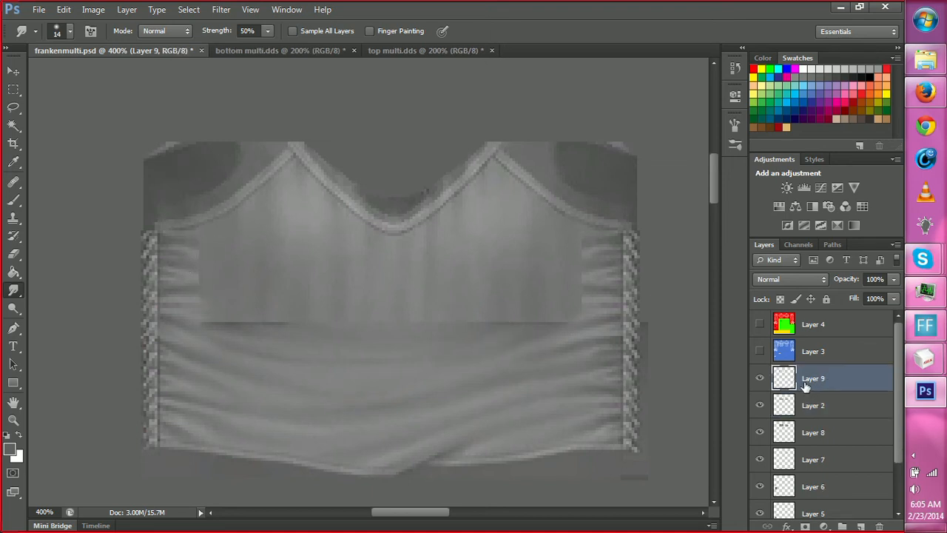
left_click(761, 379)
left_click(759, 378)
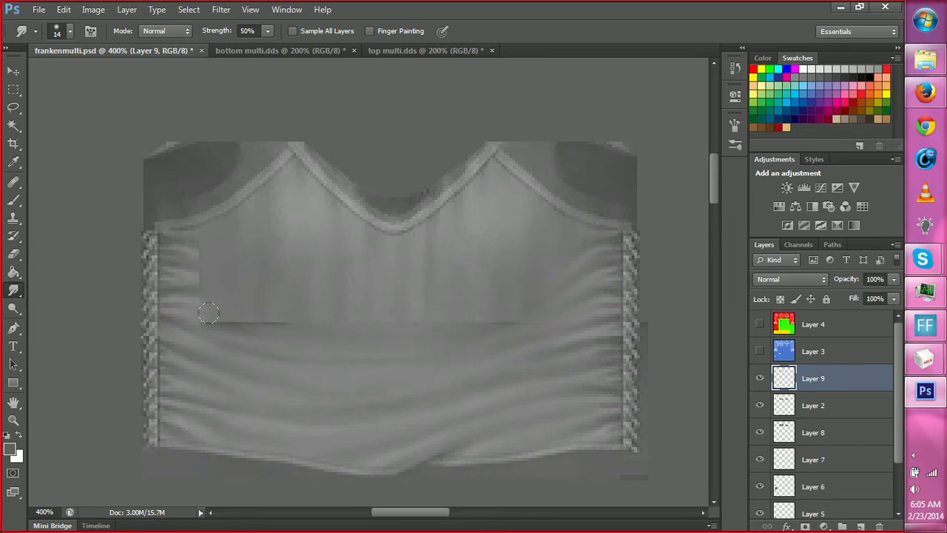
Smudge the left strip's lower inner edge on Layer 9 at 50% strength to blend it with the torso fabric.
left_click_drag(209, 313, 188, 298)
left_click_drag(185, 295, 246, 324)
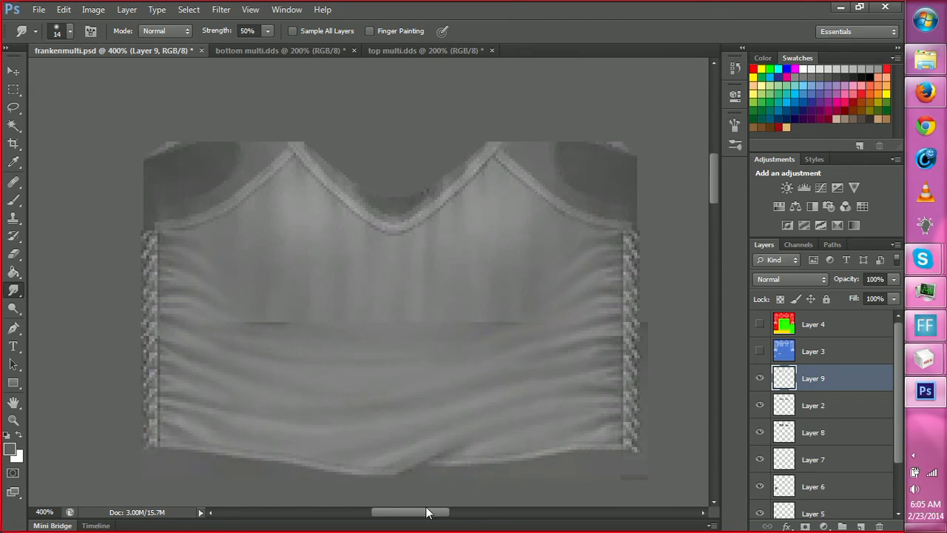
Copy both upper lace strips from Layer 9 onto a new layer and move the copy over the upper back torso panel.
mouse_move(426, 512)
left_mouse_down()
mouse_move(443, 515)
mouse_move(434, 525)
mouse_move(428, 518)
left_mouse_up()
key("m")
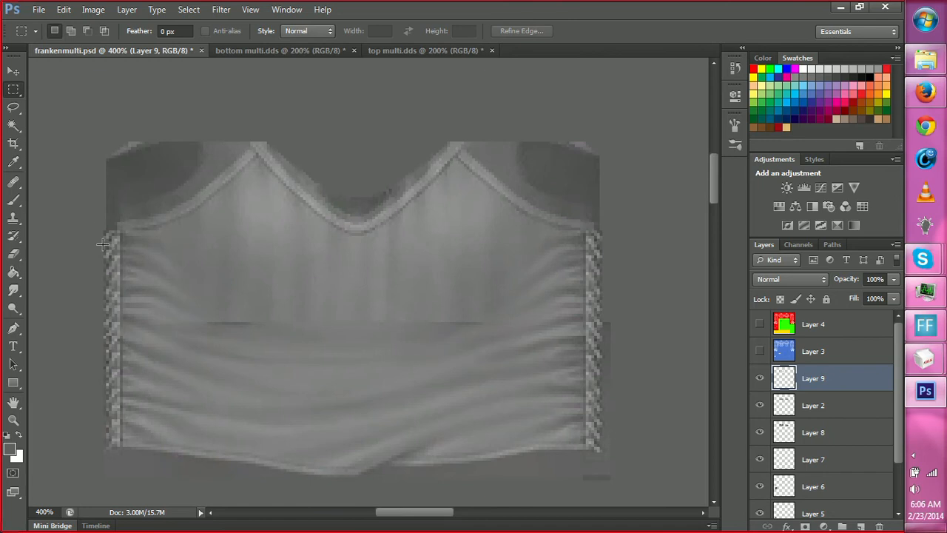
left_click_drag(95, 225, 624, 377)
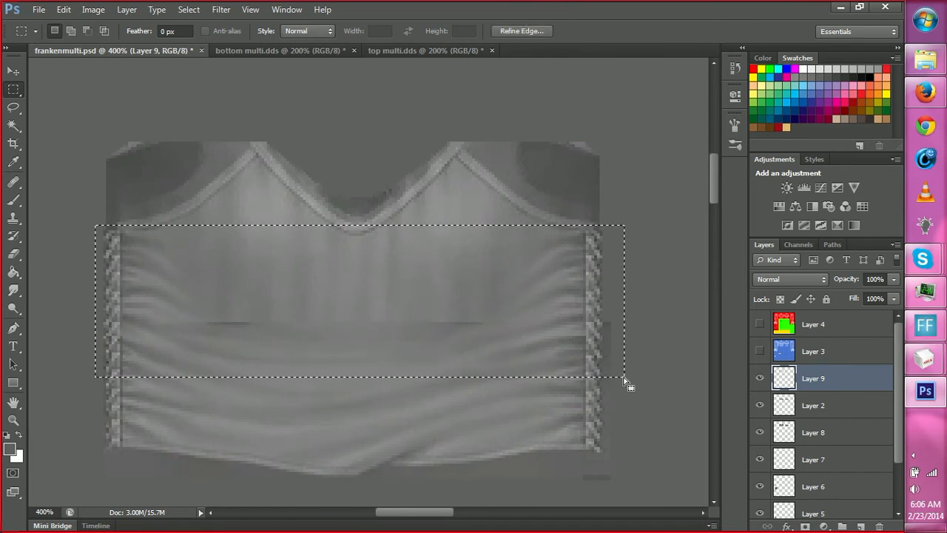
left_click_drag(430, 512, 509, 529)
key("ctrl+j")
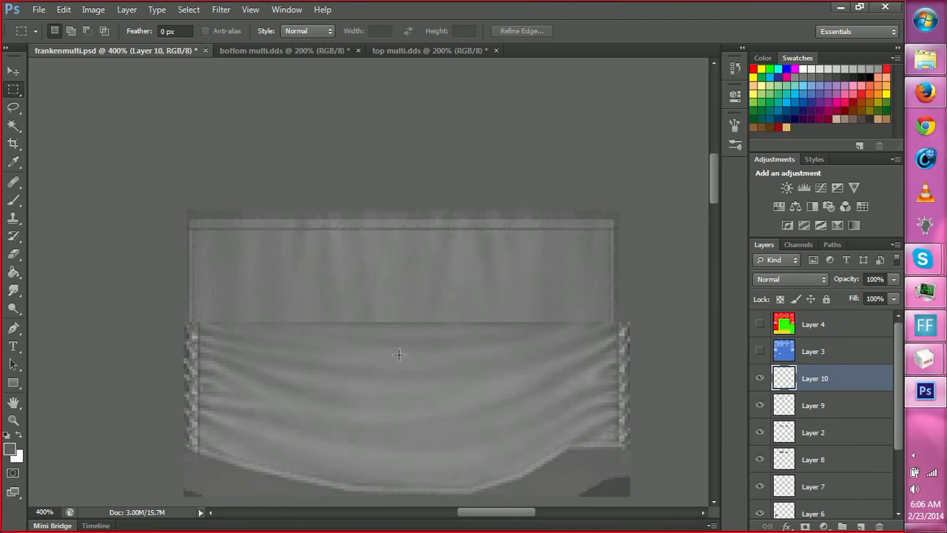
key("v")
left_click_drag(434, 391, 620, 311)
Shift the copied left lace strip on Layer 10 onto the back torso's left edge, directly above the lower lace, and deselect it.
key("m")
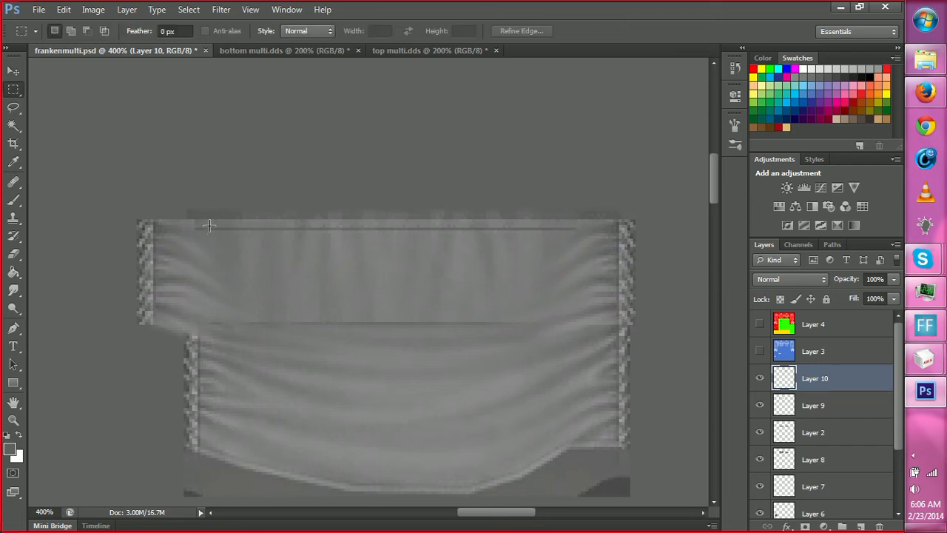
mouse_move(123, 203)
left_mouse_down()
mouse_move(231, 365)
mouse_move(276, 394)
left_mouse_up()
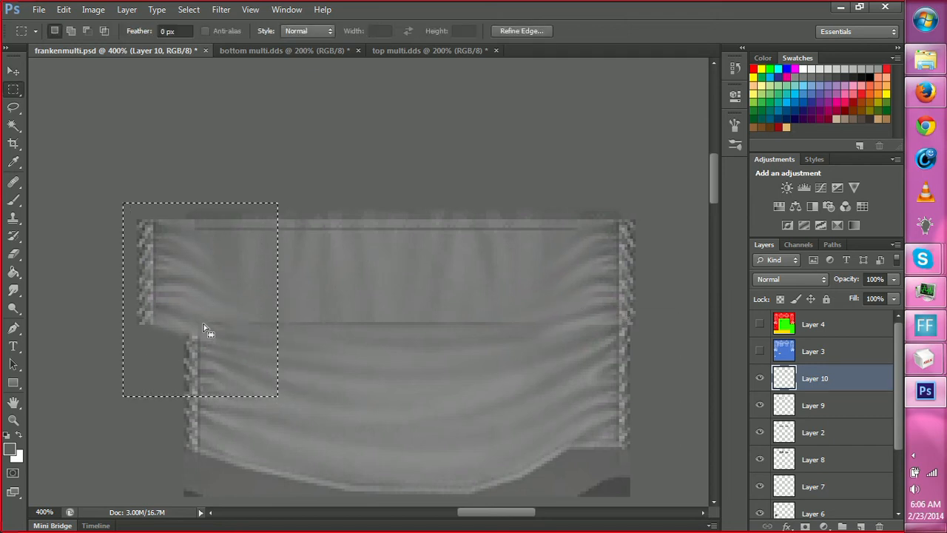
key("v")
mouse_move(223, 313)
left_mouse_down()
mouse_move(254, 310)
mouse_move(230, 310)
mouse_move(231, 322)
left_mouse_up()
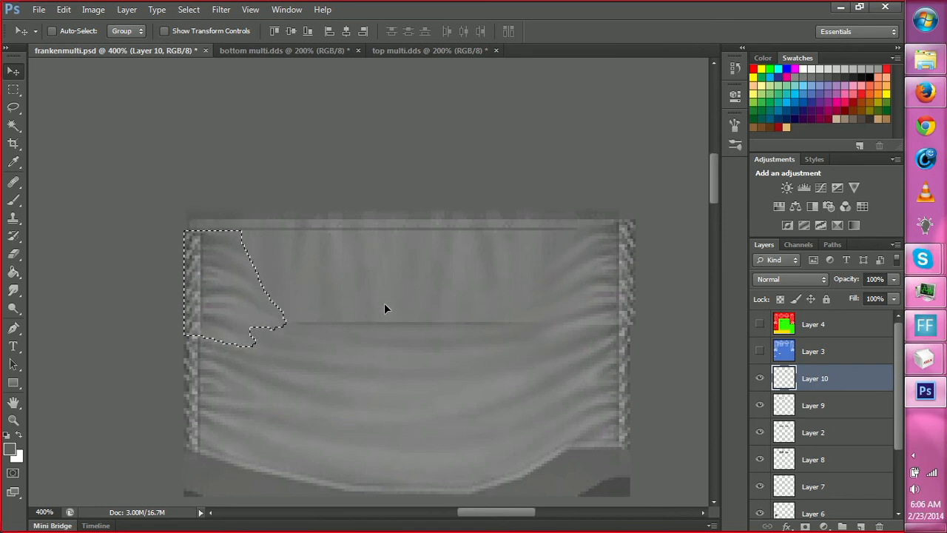
key("l")
key("ctrl+d")
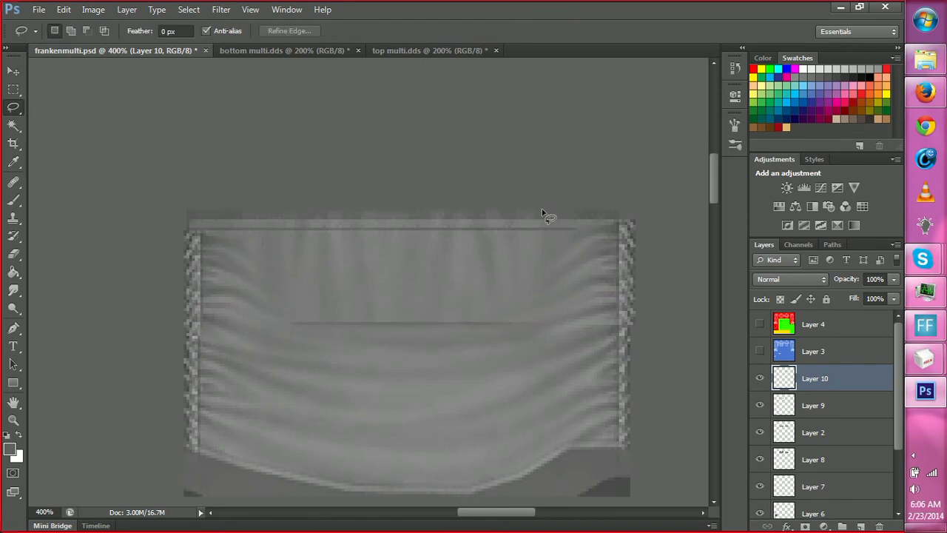
Move the copied right lace strip on Layer 10 slightly down so its top lines up with the left strip.
left_click_drag(547, 202, 559, 216)
left_click(477, 208)
key("m")
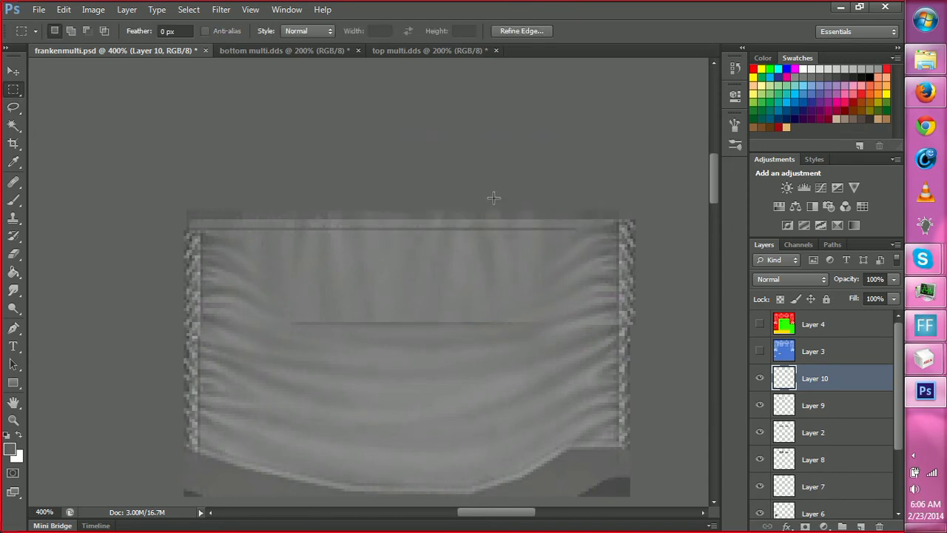
left_click_drag(498, 184, 644, 377)
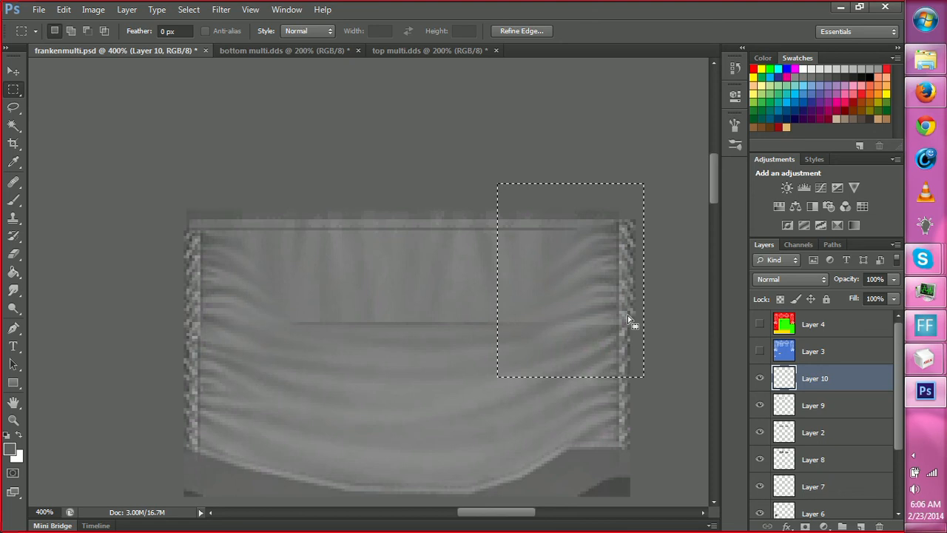
key("v")
mouse_move(624, 298)
left_mouse_down()
mouse_move(612, 313)
mouse_move(616, 299)
mouse_move(624, 307)
left_mouse_up()
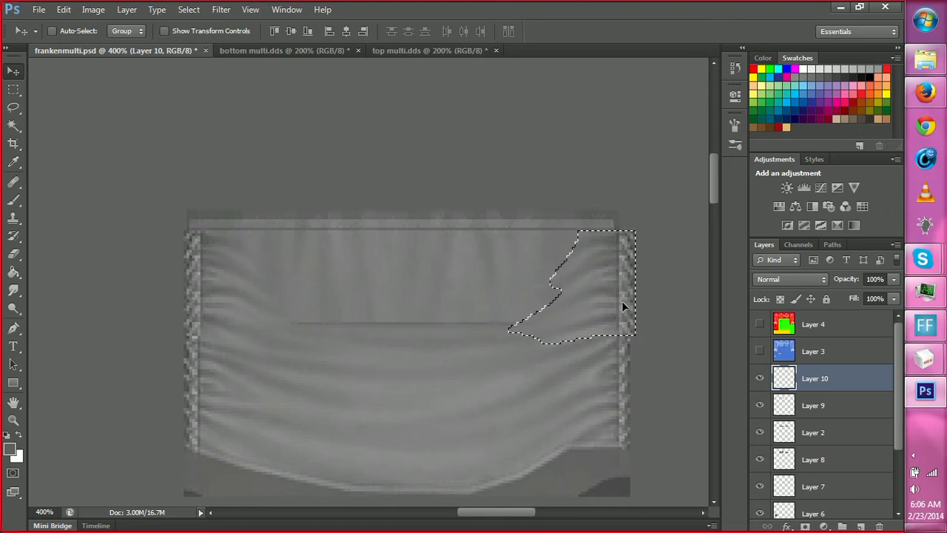
Stretch the upper back torso panel on Layer 8 rightward to the right lace strip's outer edge, using the Layer 4 UV overlay as a guide.
left_click(759, 331)
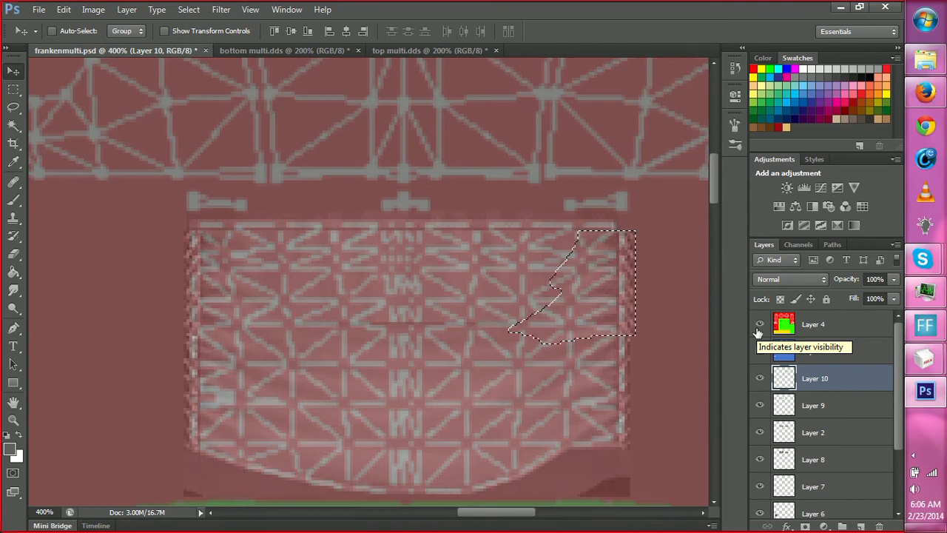
left_click(756, 327)
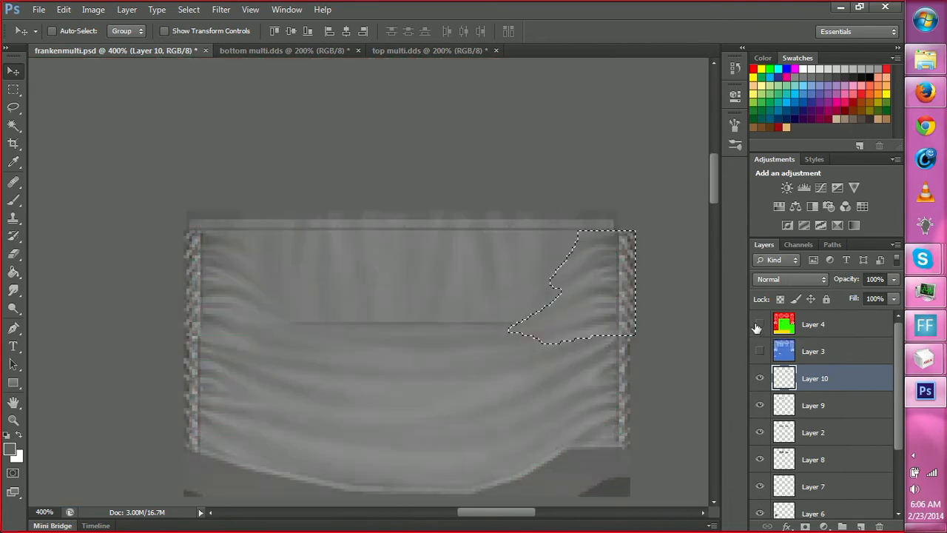
left_click(756, 328)
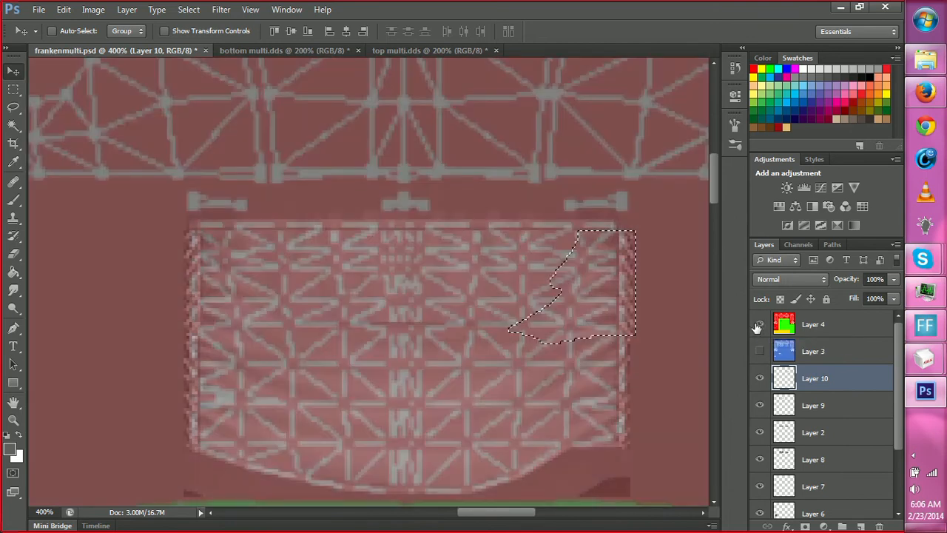
left_click(812, 459)
key("m")
mouse_move(156, 201)
left_mouse_down()
mouse_move(626, 405)
mouse_move(658, 466)
left_mouse_up()
right_click(578, 330)
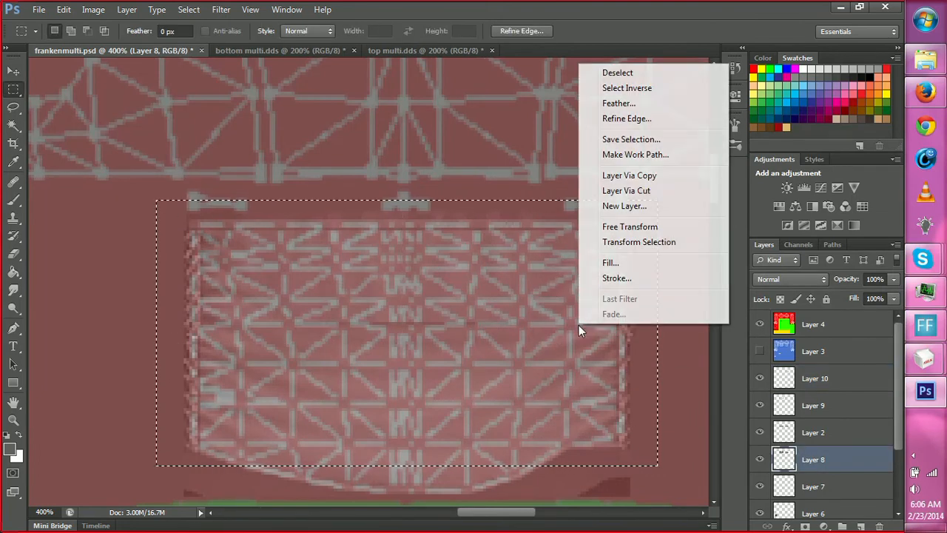
left_click(619, 241)
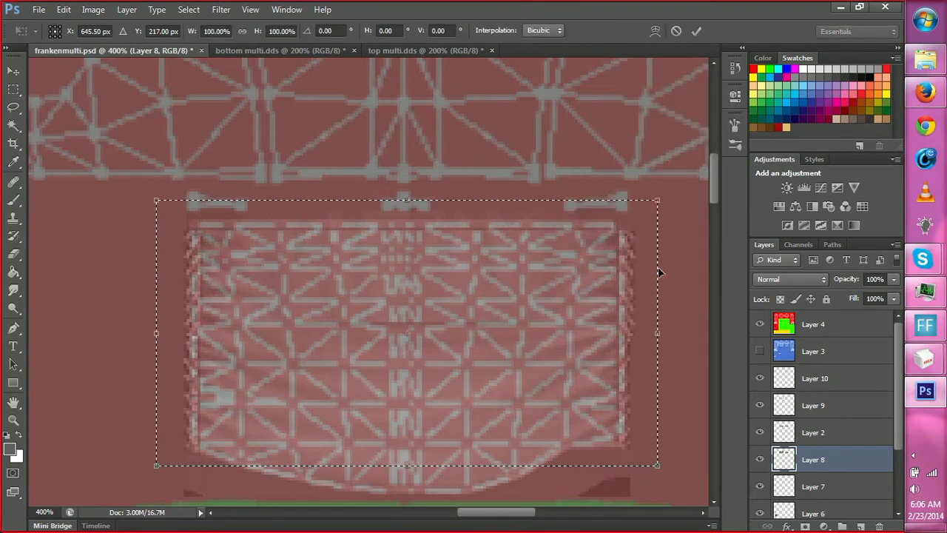
left_click_drag(658, 274, 674, 291)
left_click(697, 31)
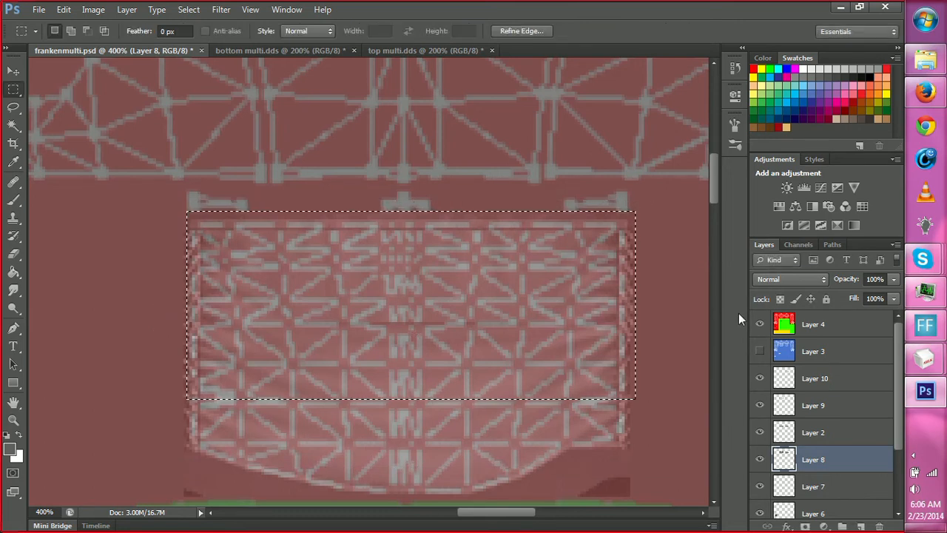
Hide the Layer 4 UV overlay, save frankenmulti.psd and clear the selection around the back torso.
left_click(760, 326)
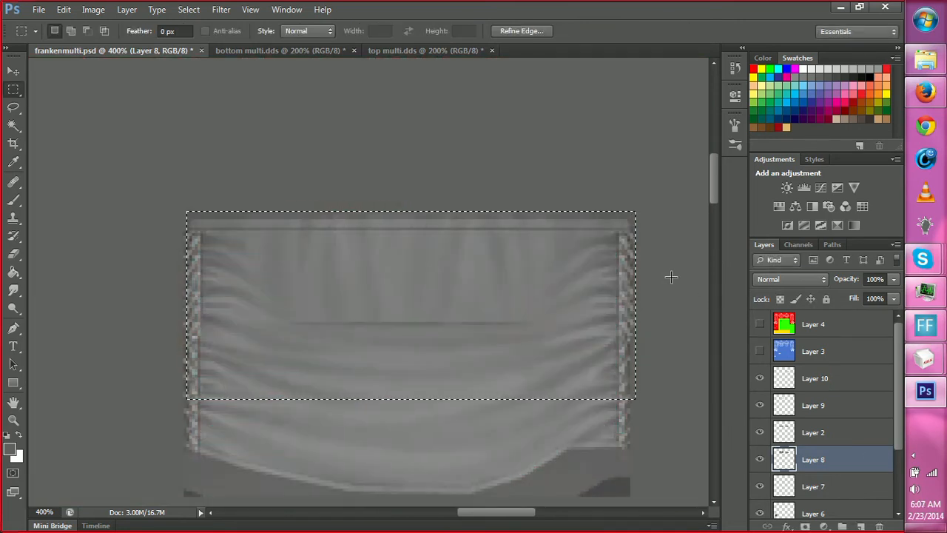
key("ctrl+s")
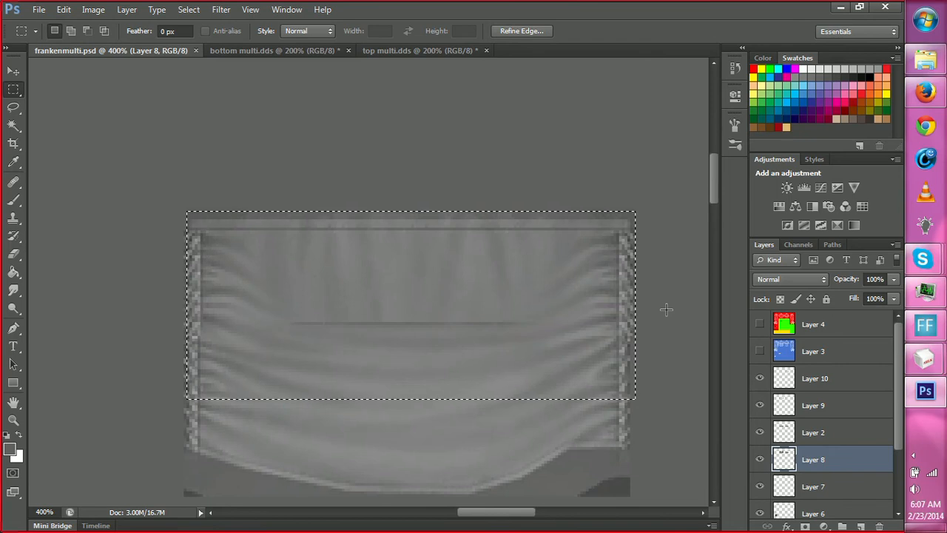
key("l")
key("ctrl+d")
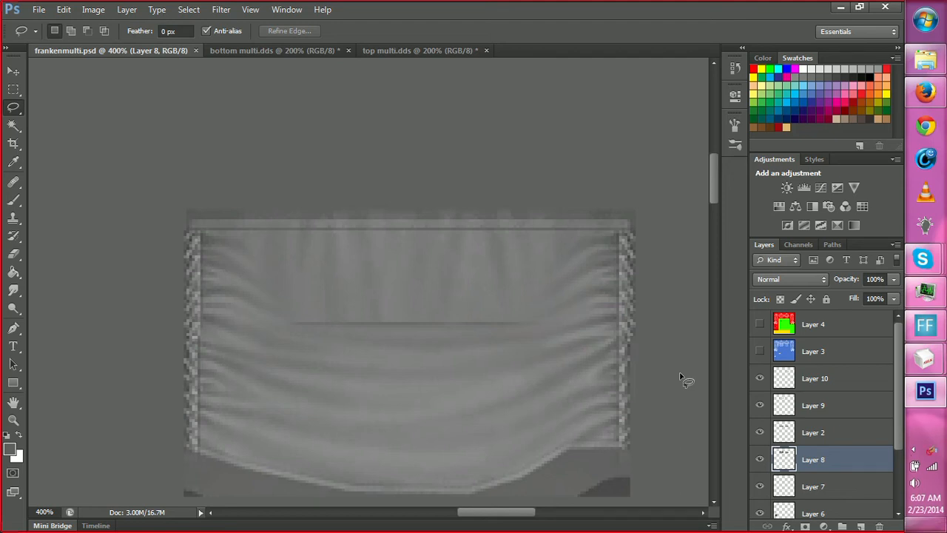
left_click_drag(446, 286, 437, 238)
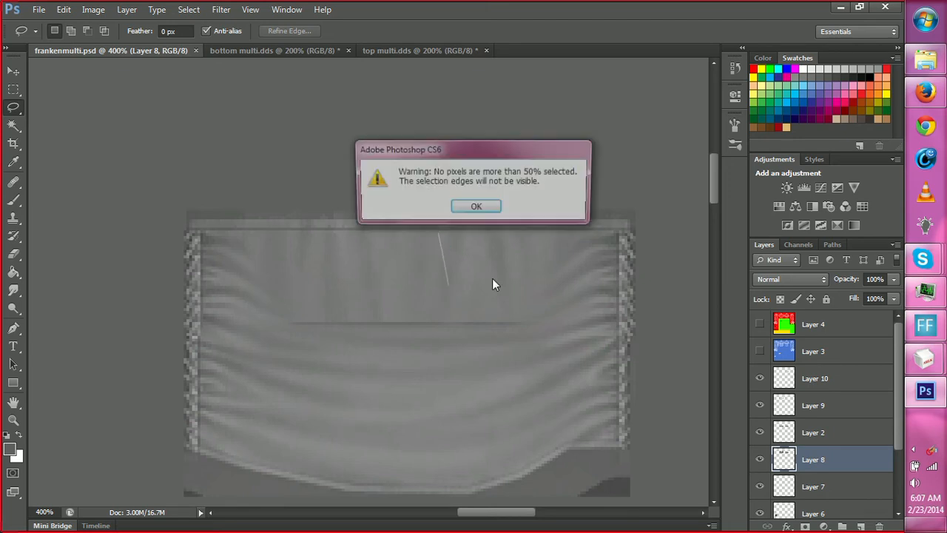
left_click(466, 213)
key("b")
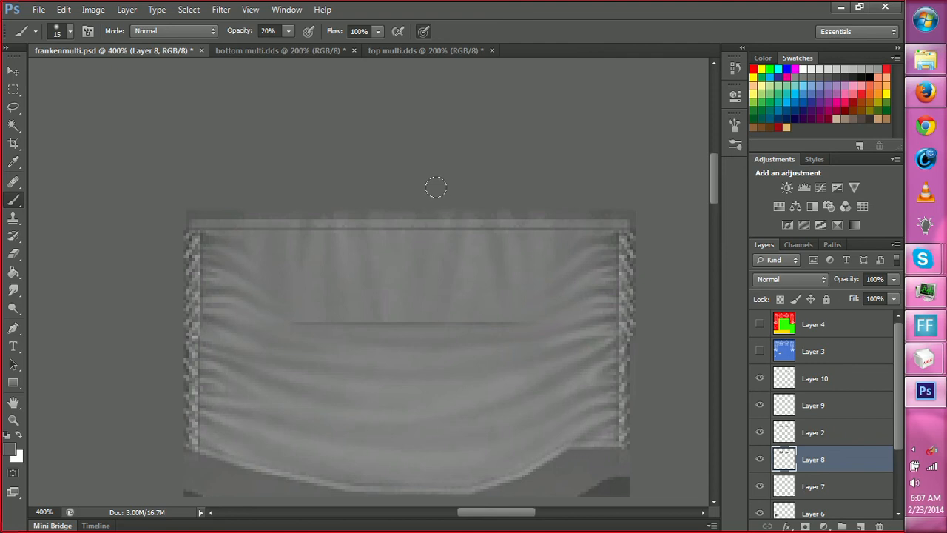
right_click(445, 196)
left_click(579, 293)
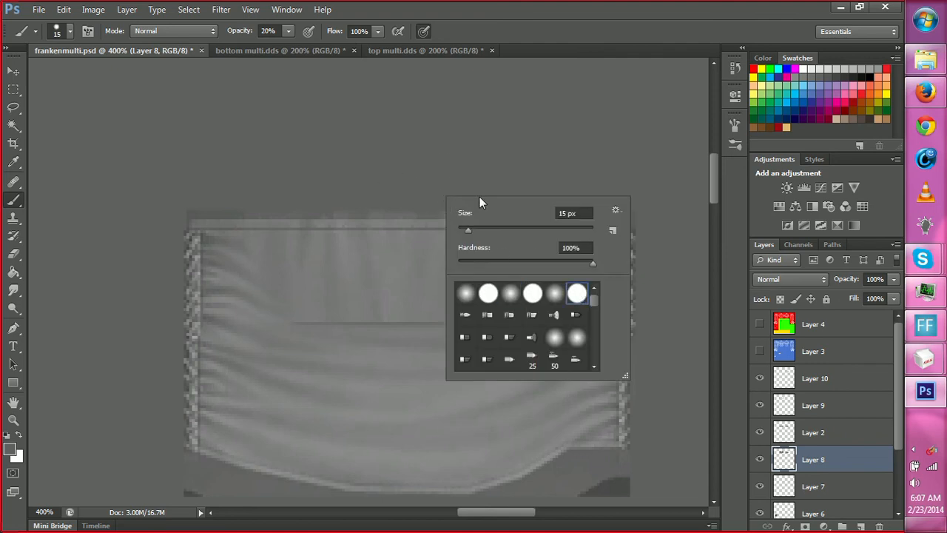
key("d")
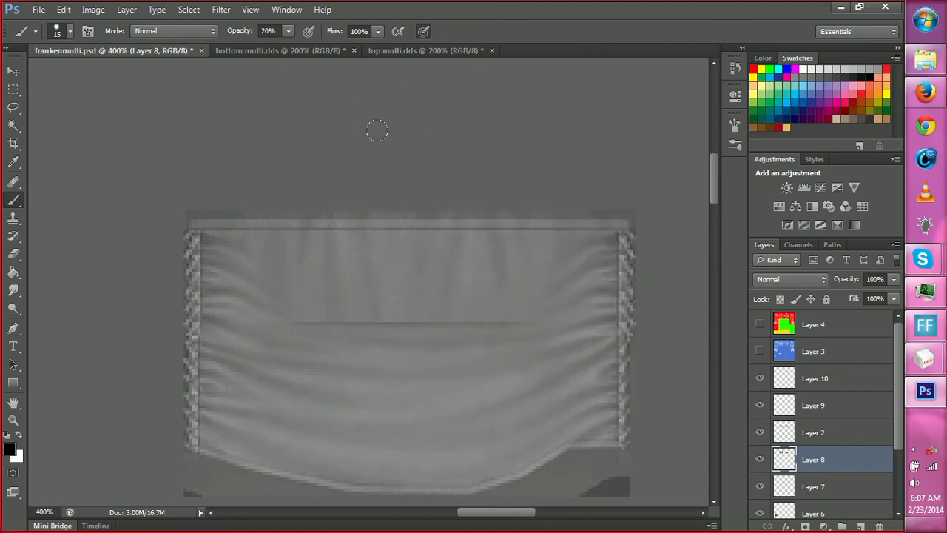
key("m")
left_click(446, 145)
key("b")
mouse_move(377, 107)
left_mouse_down()
mouse_move(501, 96)
mouse_move(485, 148)
left_mouse_up()
key("ctrl+z")
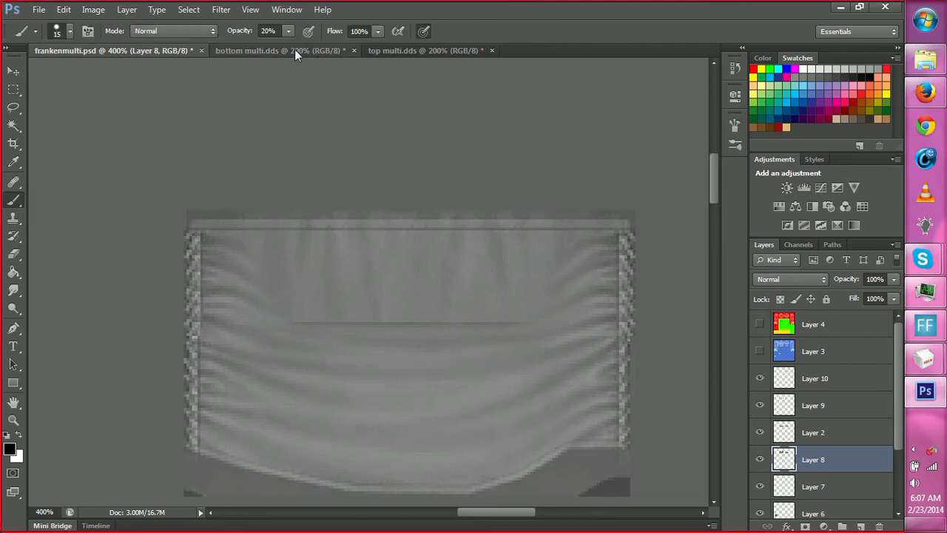
left_click(288, 31)
left_click(406, 110)
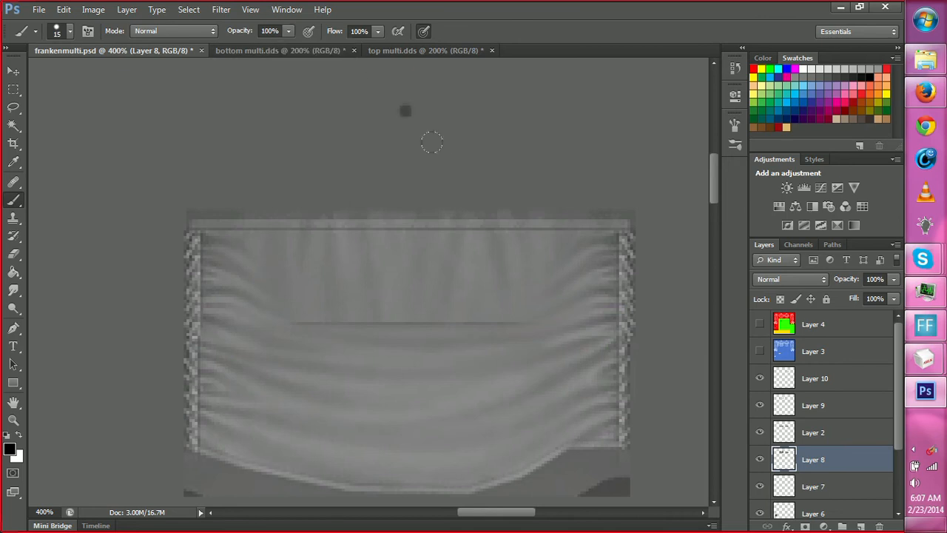
Erase the horizontal seam between the upper and lower back torso panels on Layer 2 with a soft 15 px eraser at 0% hardness.
key("z")
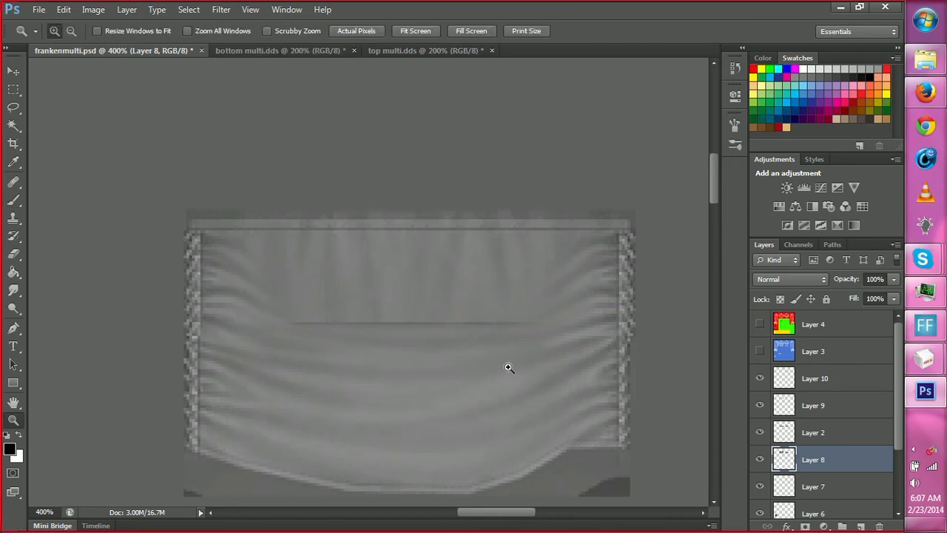
left_click(510, 382)
left_click(507, 387)
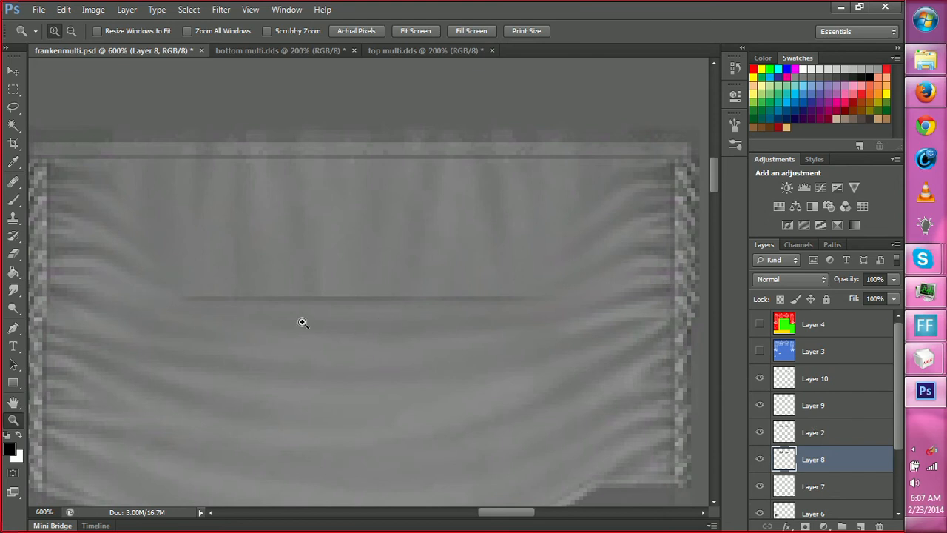
key("e")
right_click(262, 291)
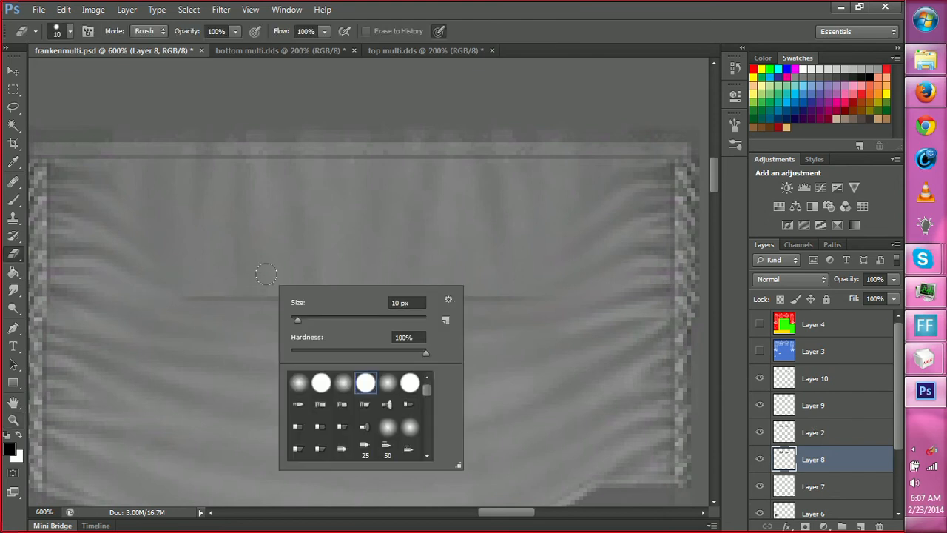
left_click(388, 382)
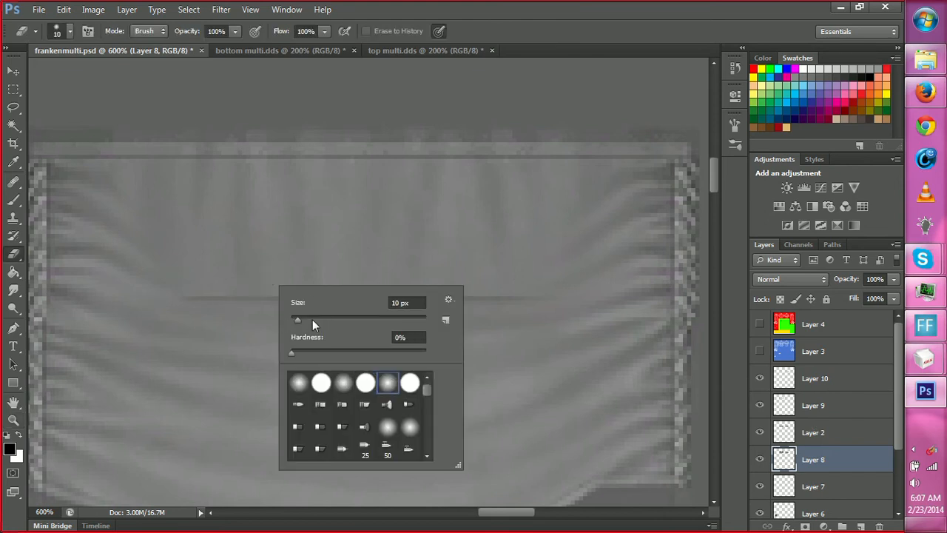
left_click_drag(298, 319, 301, 318)
left_click_drag(228, 284, 162, 280)
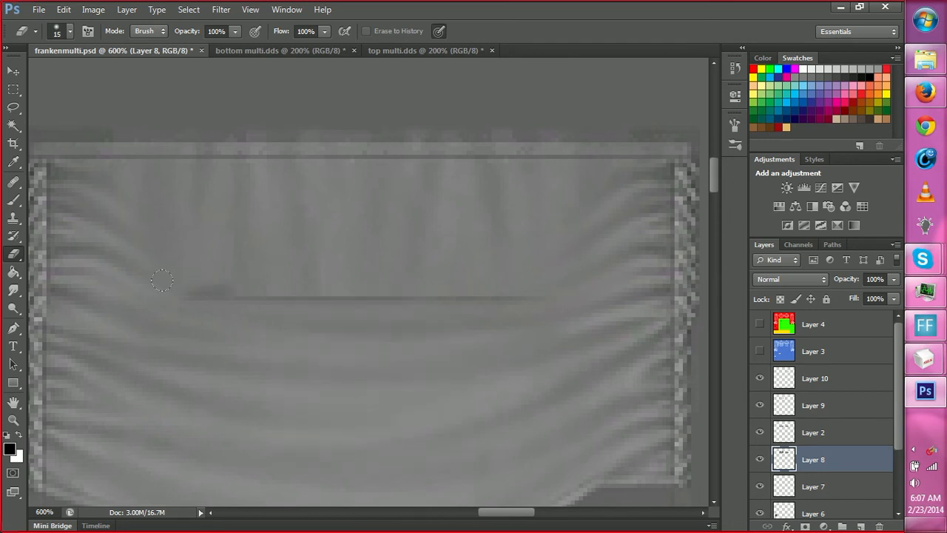
left_click(811, 437)
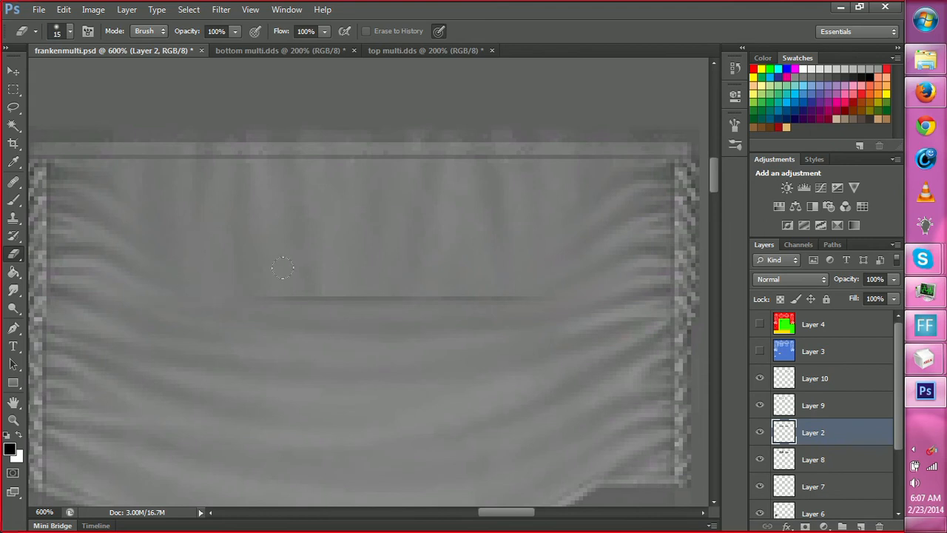
left_click_drag(289, 290, 529, 277)
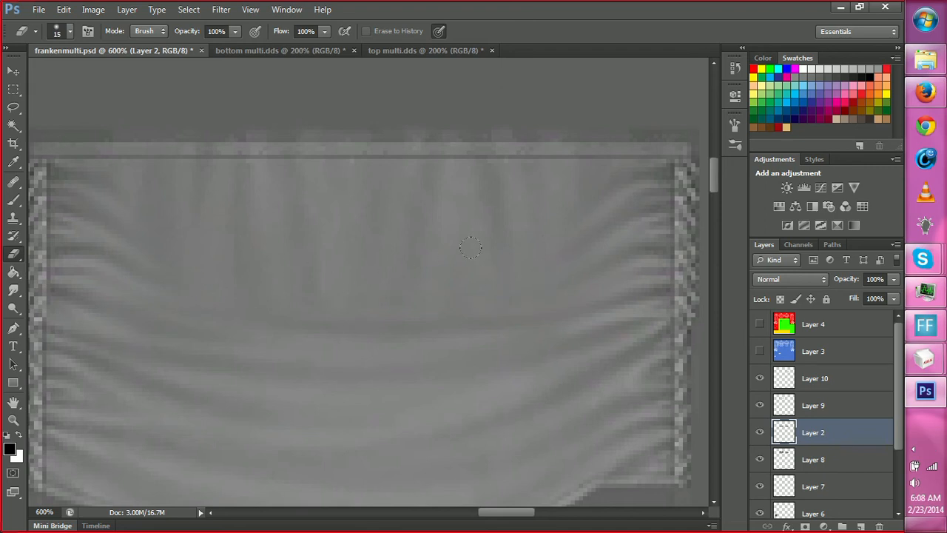
Erase the horizontal seam between the front torso's upper and lower panels on Layer 2 with the soft 15 px eraser.
key("h")
mouse_move(395, 311)
left_mouse_down()
mouse_move(360, 315)
mouse_move(541, 331)
mouse_move(345, 325)
mouse_move(473, 321)
left_mouse_up()
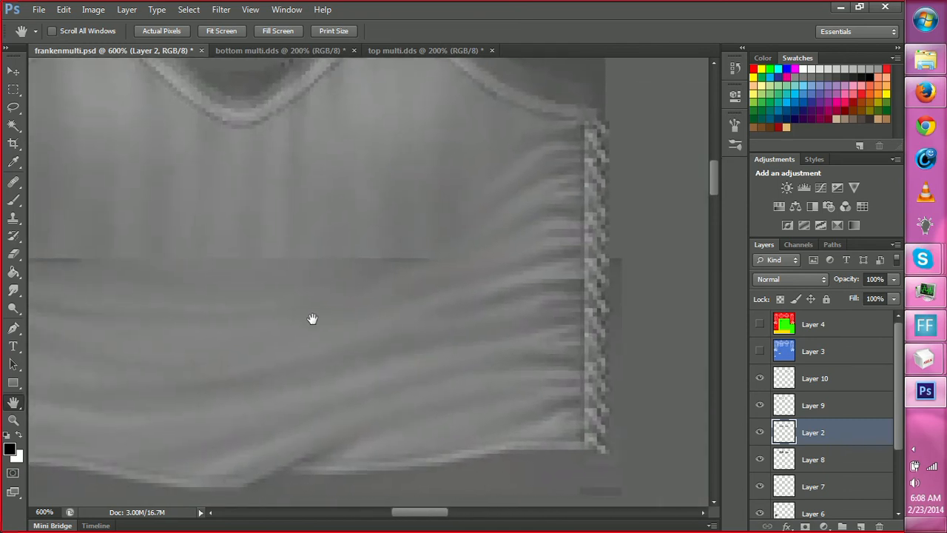
key("e")
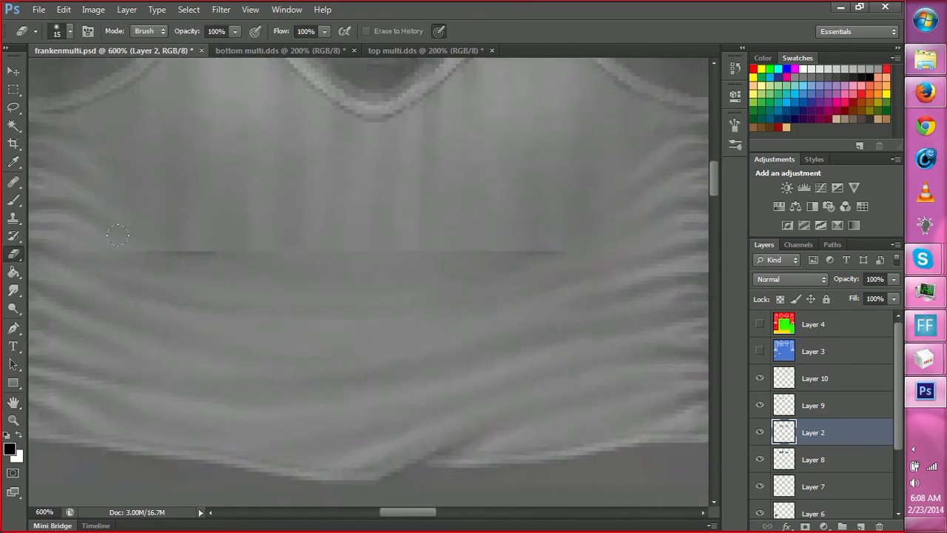
left_click_drag(164, 254, 216, 254)
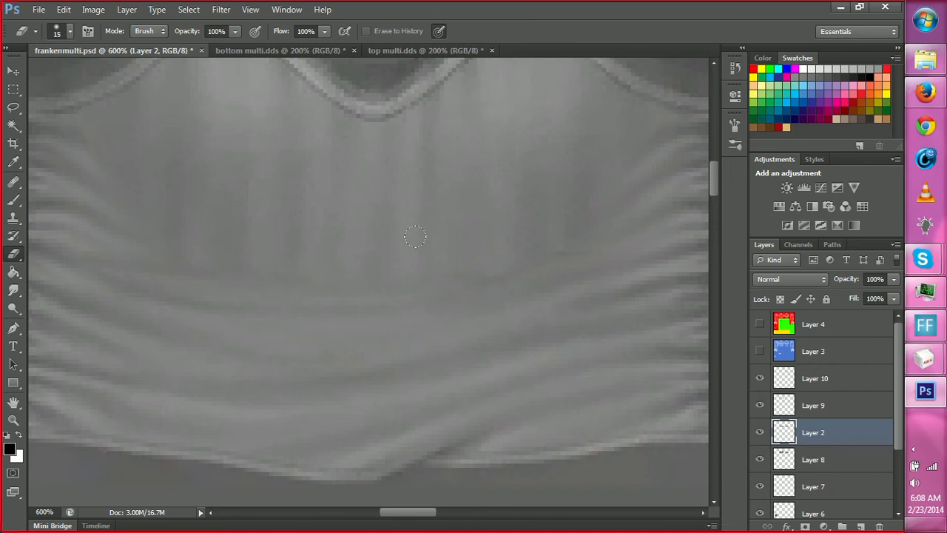
Sample a dark grey from the folds beside the front torso's right lace strip as the painting colour.
key("h")
left_click_drag(446, 270, 408, 313)
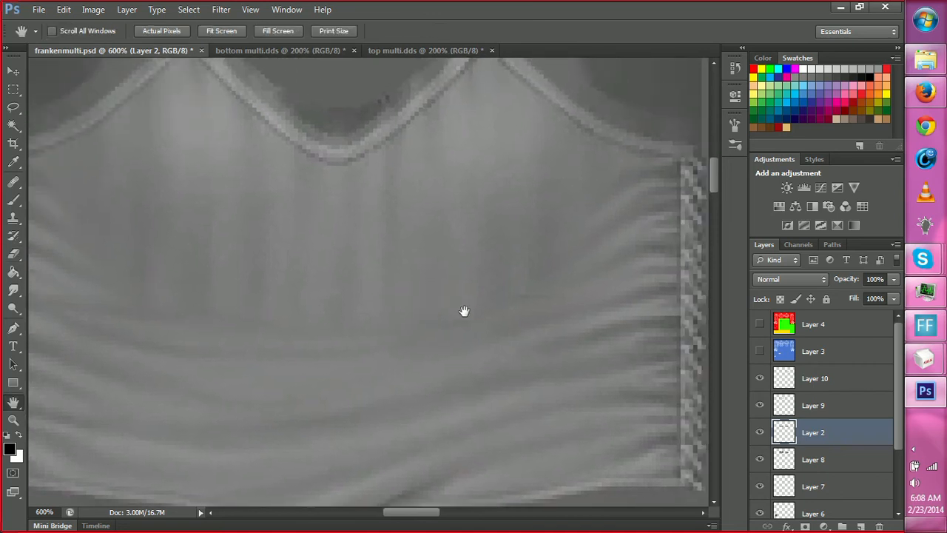
left_click_drag(501, 327, 455, 319)
key("i")
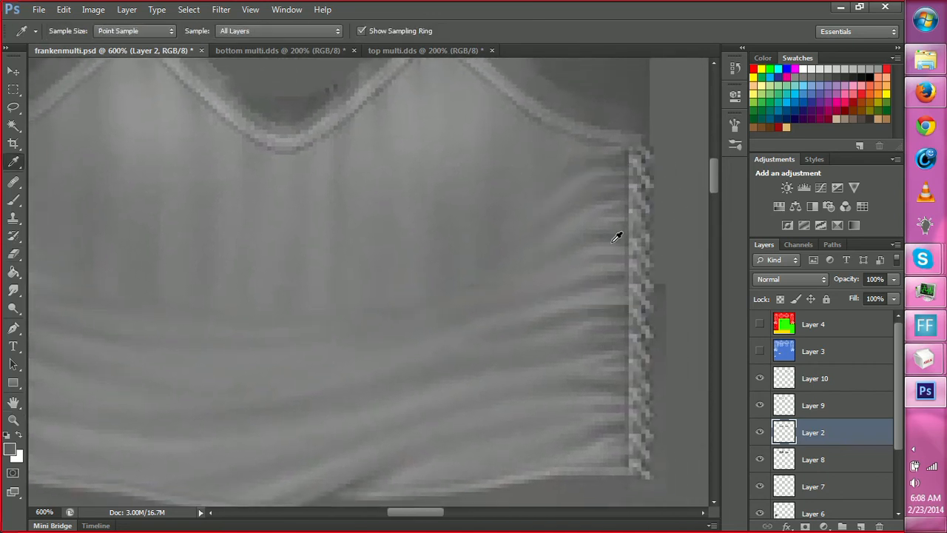
key("h")
left_click_drag(497, 326, 553, 328)
left_click(814, 409)
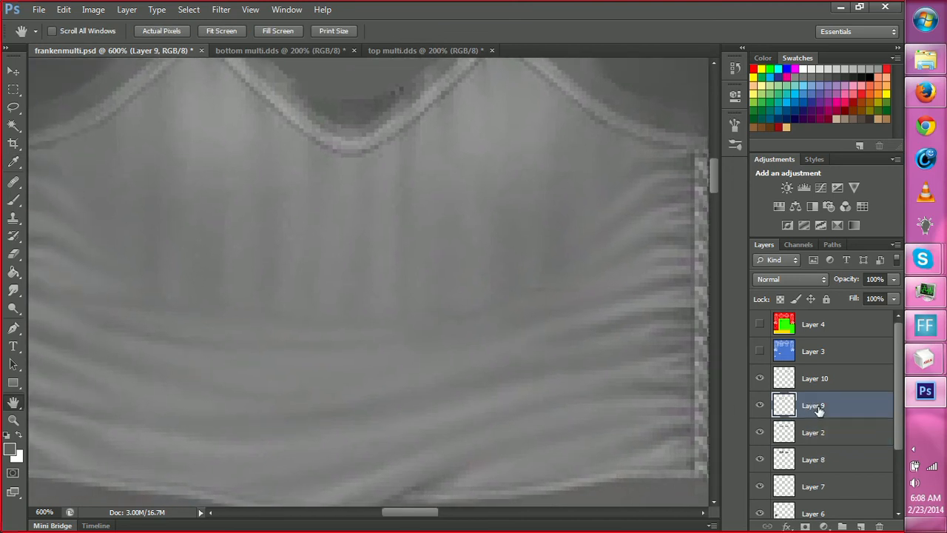
key("b")
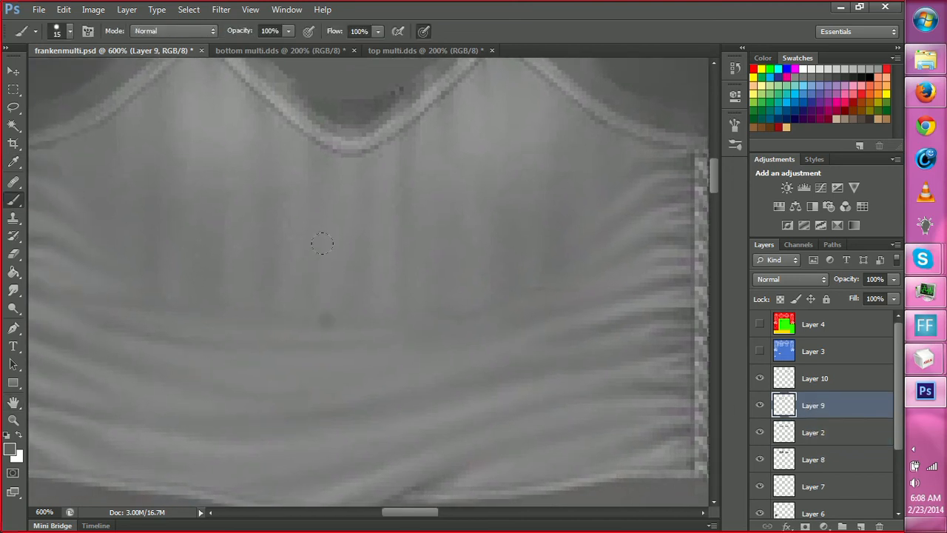
left_click_drag(344, 275, 326, 317)
key("ctrl+z")
Set the brush to a soft round tip 10 px in size.
right_click(367, 278)
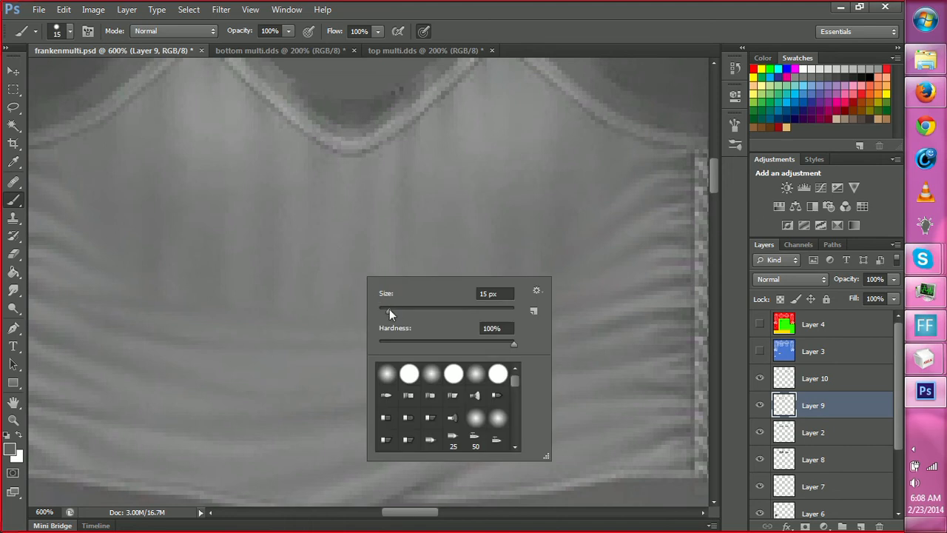
left_click_drag(389, 308, 386, 311)
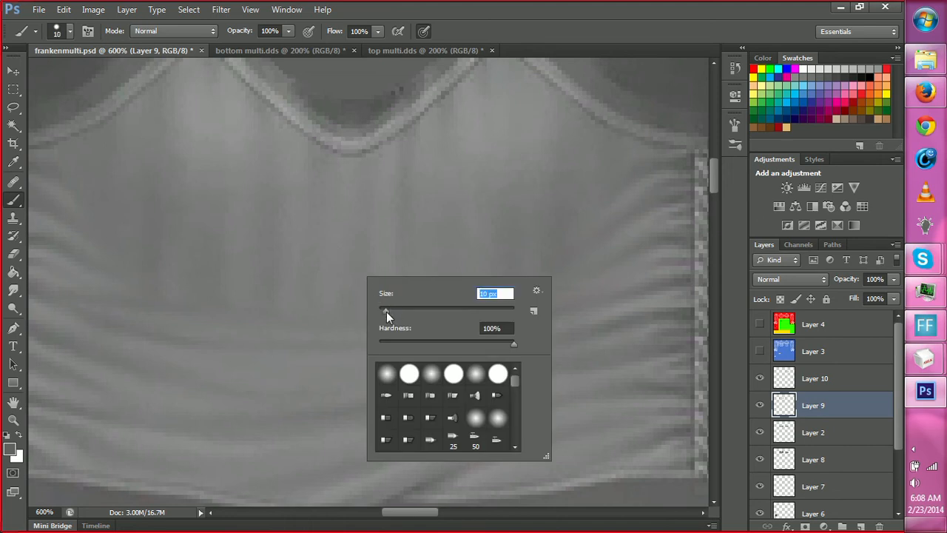
left_click(476, 380)
left_click(329, 279)
Paint dark vertical folds below the centre of the front neckline on Layer 2 and soften them with the 14 px Smudge tool.
left_click_drag(347, 259, 335, 292)
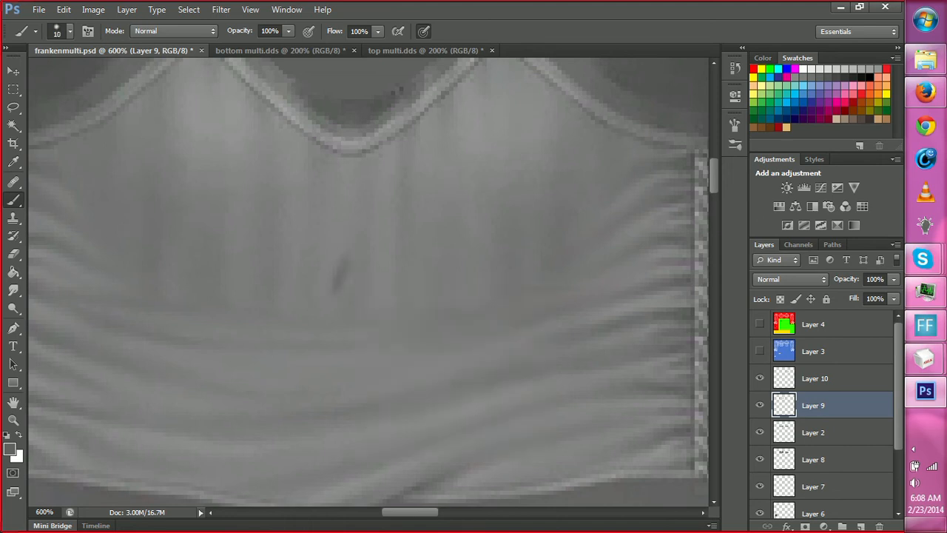
left_click(354, 293, "ctrl")
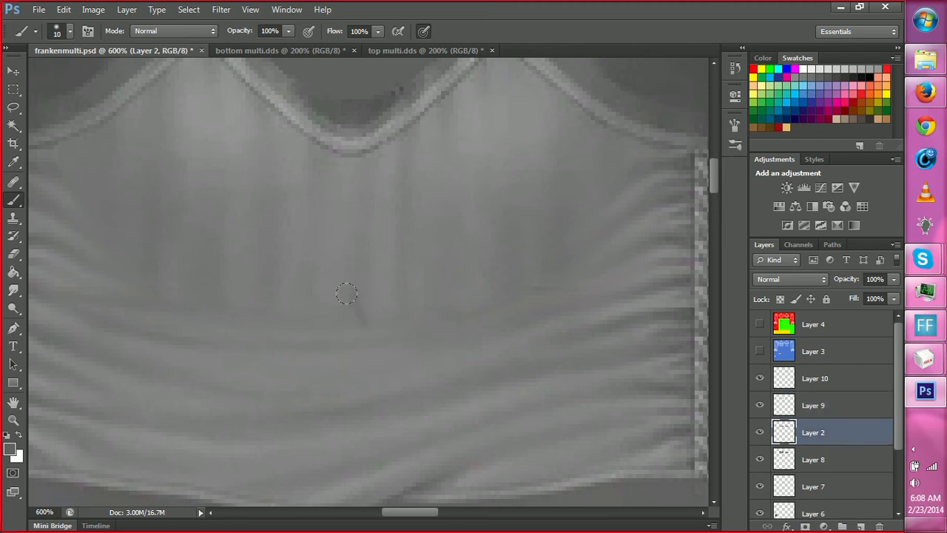
left_click_drag(351, 191, 354, 275)
mouse_move(358, 182)
left_mouse_down()
mouse_move(355, 151)
mouse_move(317, 184)
left_mouse_up()
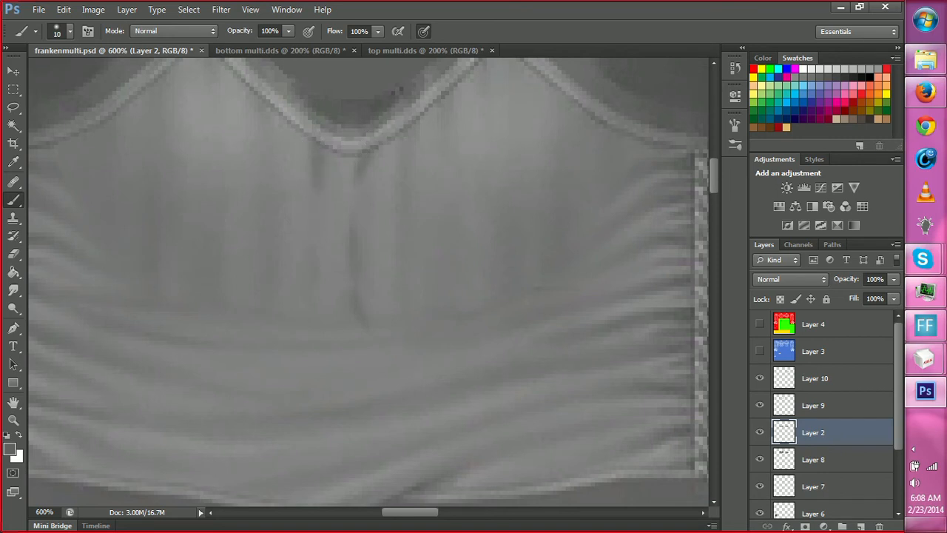
key("r")
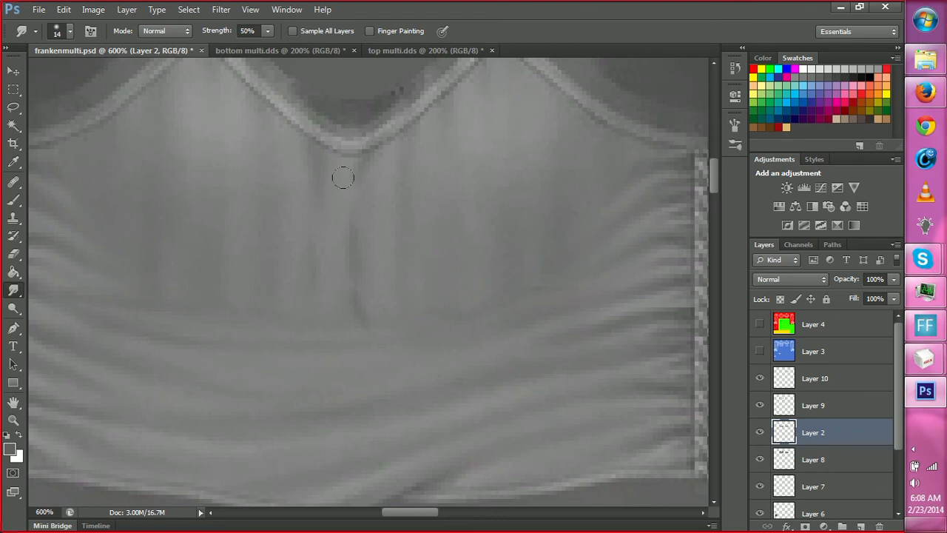
key("b")
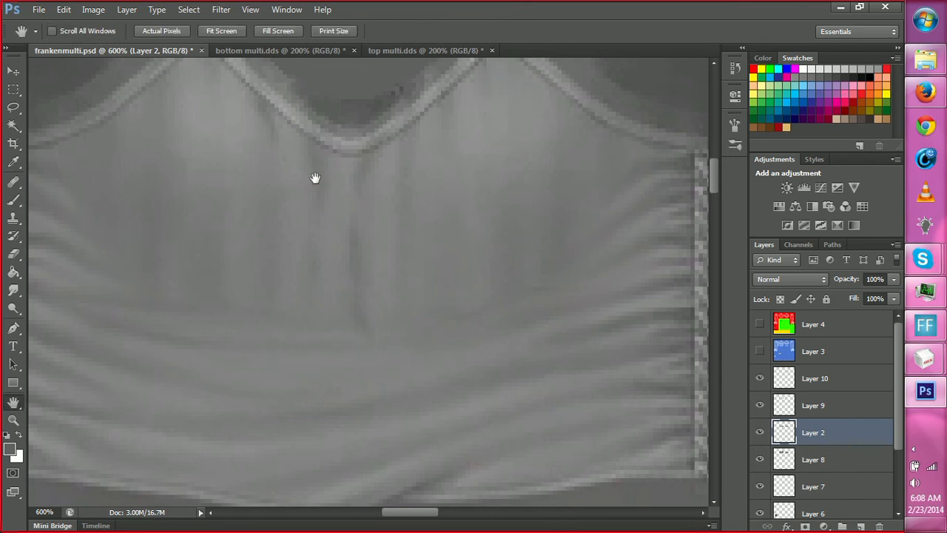
Paint a dark crease below the front torso's left strap point on Layer 2 and smudge it downward at 50% strength.
left_click_drag(315, 178, 338, 254)
mouse_move(220, 117)
left_mouse_down()
mouse_move(236, 178)
mouse_move(216, 149)
left_mouse_up()
left_click(13, 290)
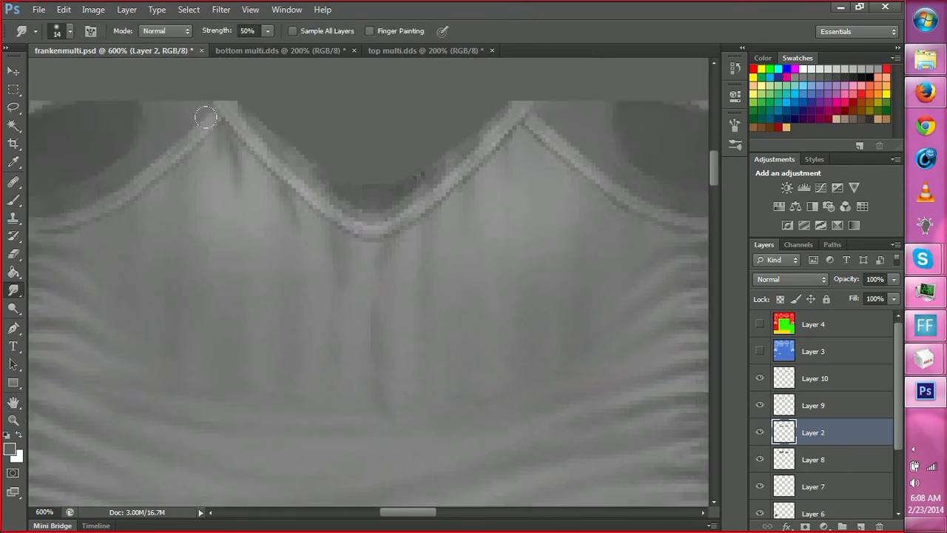
left_click_drag(205, 117, 224, 157)
Paint short dark creases below the right strap point and along the neckline on Layer 2, and smudge them into the fabric.
key("b")
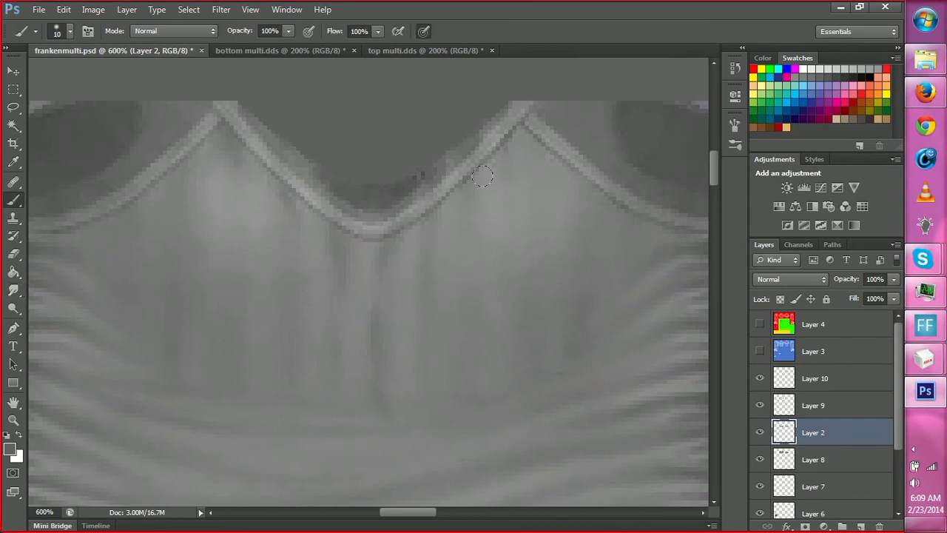
mouse_move(495, 137)
left_mouse_down()
mouse_move(500, 164)
mouse_move(522, 151)
mouse_move(513, 120)
left_mouse_up()
key("r")
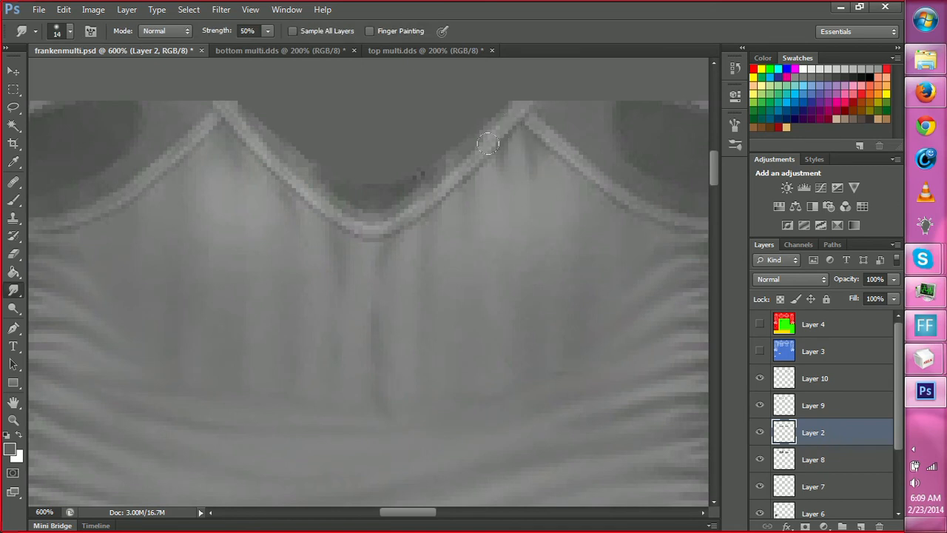
key("b")
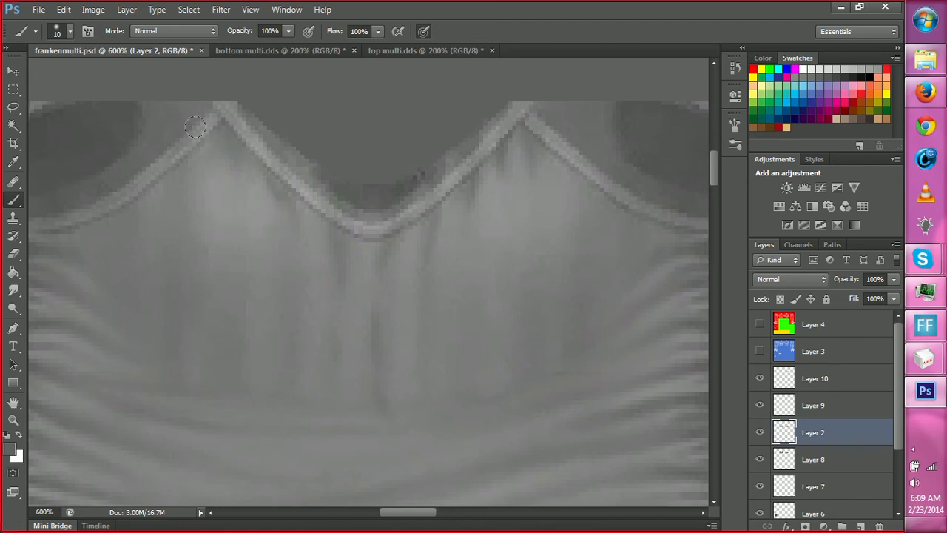
key("r")
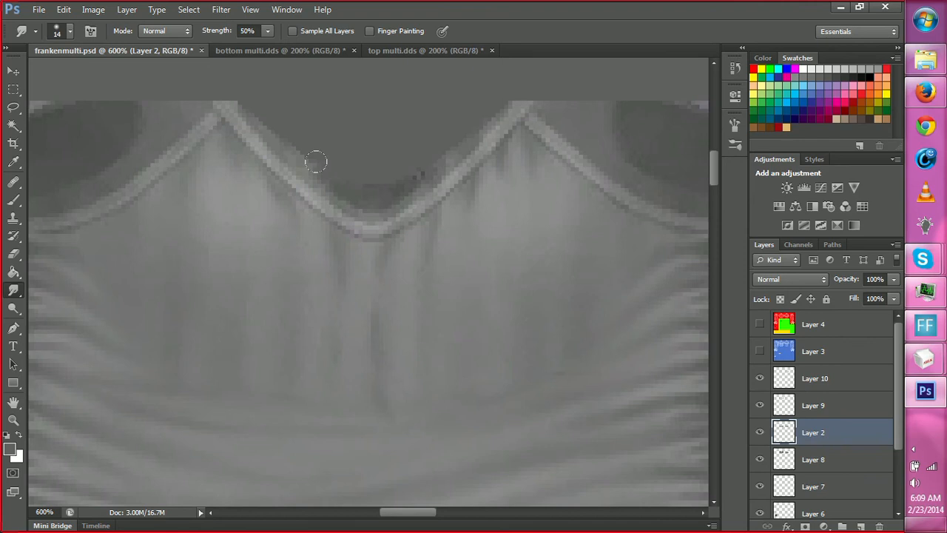
Add dark creases under the left cup's armhole trim and neckline edge on Layer 2, and blend them with the Smudge tool.
key("space")
mouse_move(271, 415)
left_mouse_down()
mouse_move(410, 302)
mouse_move(352, 344)
left_mouse_up()
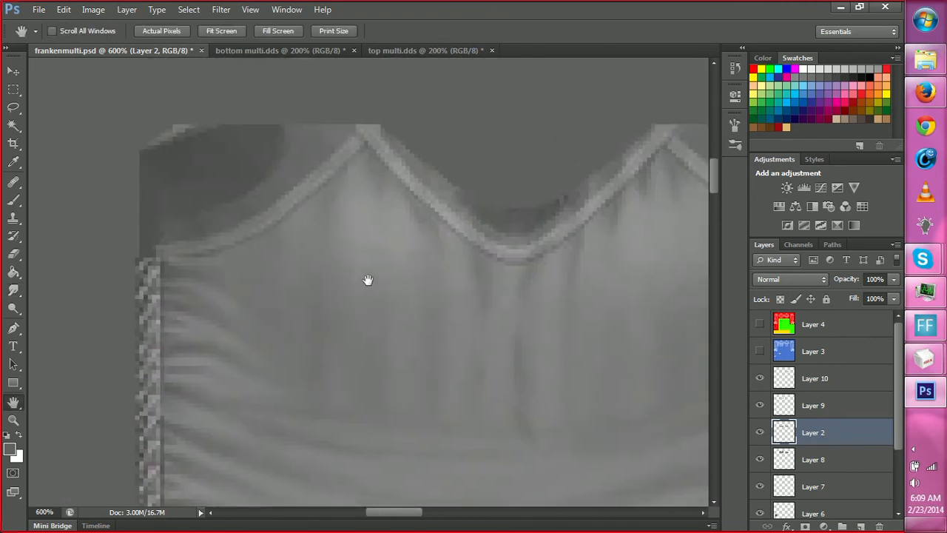
key("b")
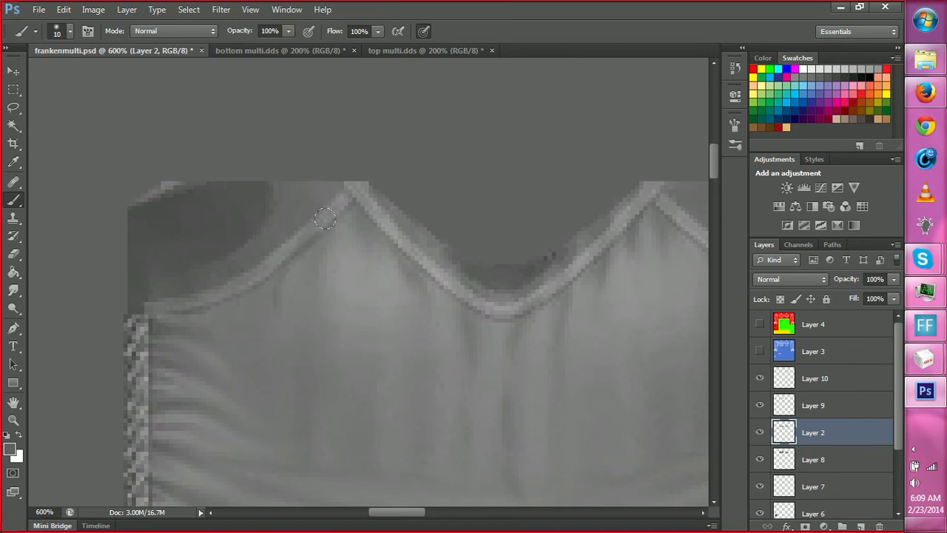
key("r")
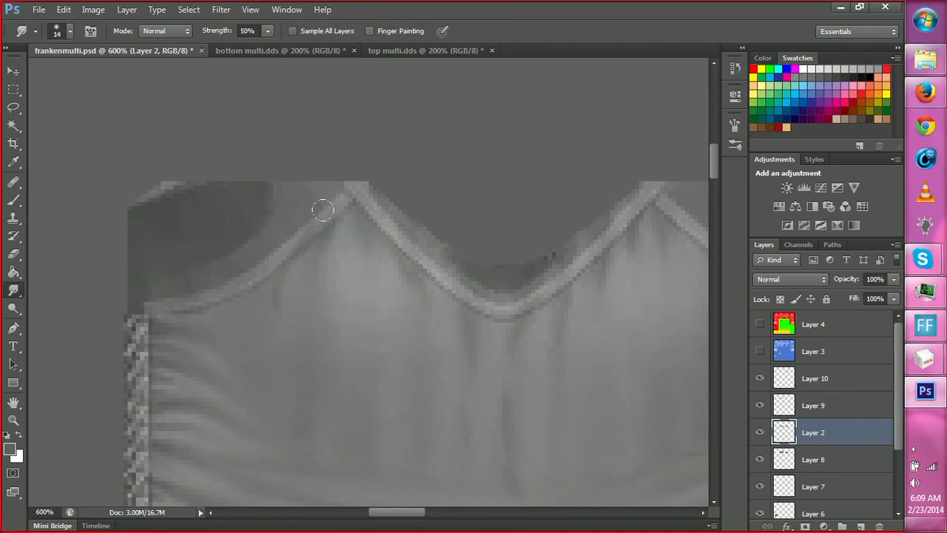
key("b")
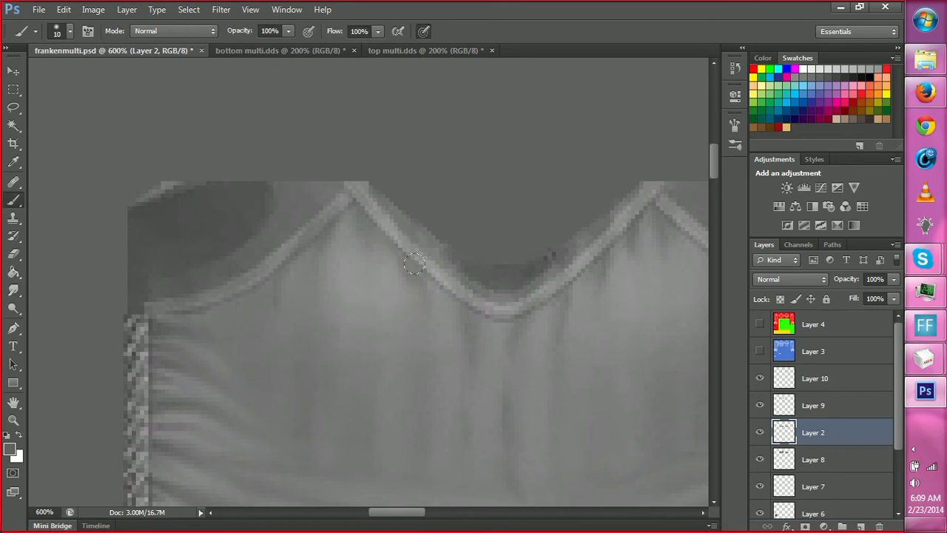
key("r")
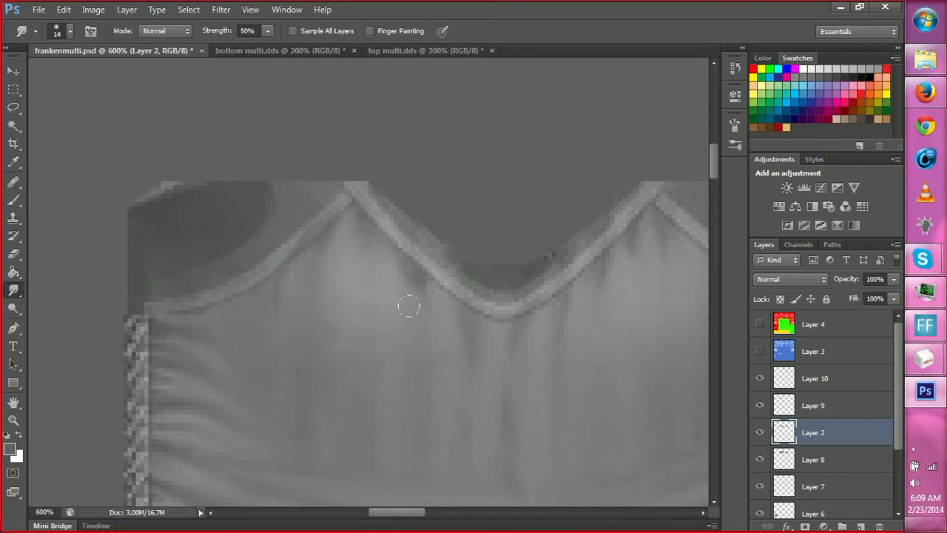
Paint a dark diagonal fold around the outer underside of the left cup on Layer 2 and smudge it smooth.
left_click_drag(493, 368, 455, 357)
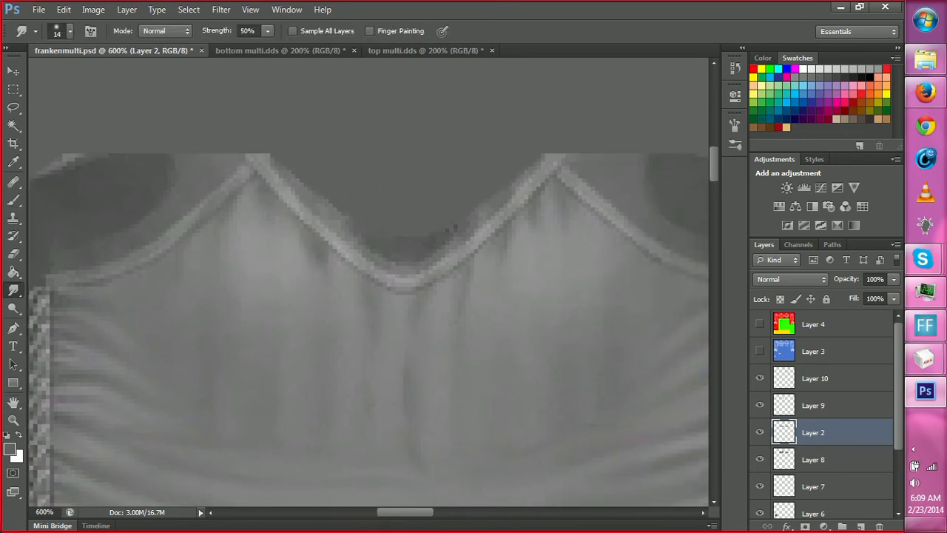
key("b")
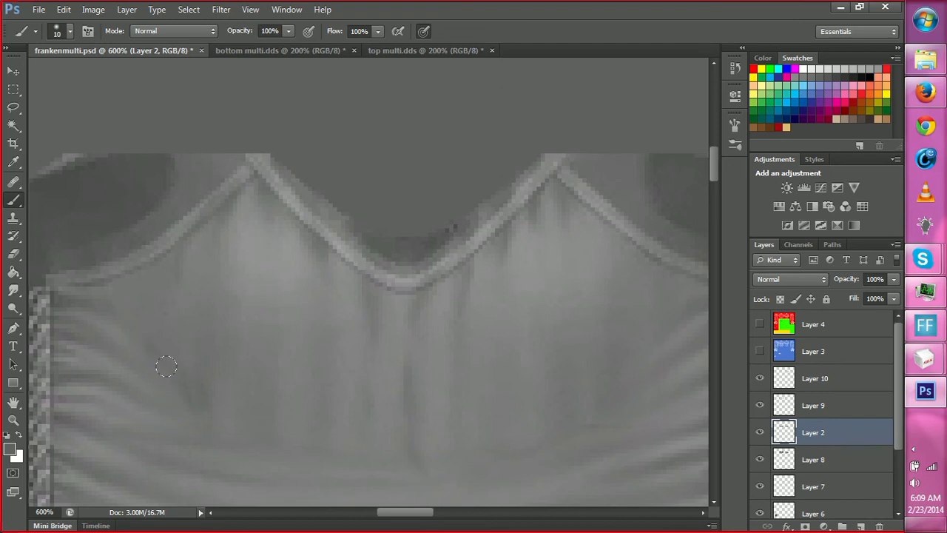
key("r")
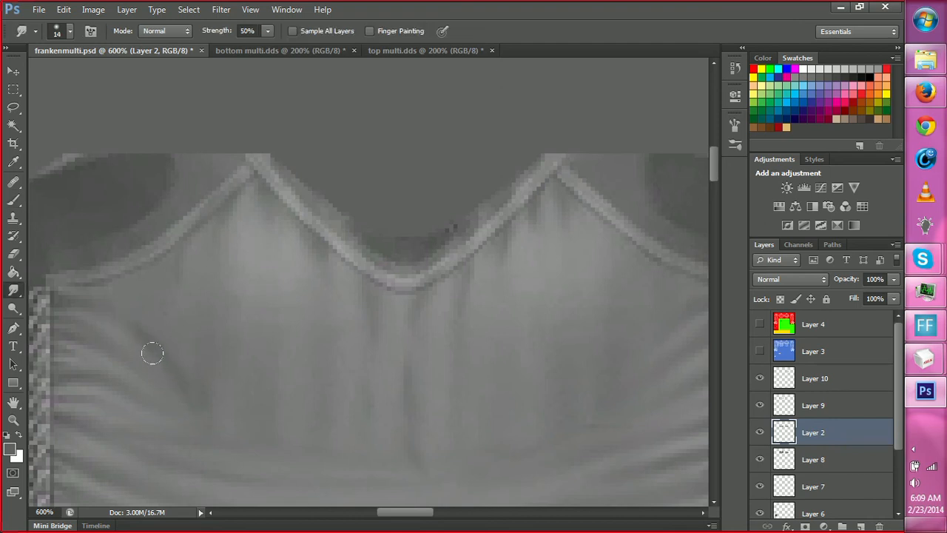
key("b")
mouse_move(187, 388)
left_mouse_down()
mouse_move(224, 427)
mouse_move(216, 425)
left_mouse_up()
left_click_drag(147, 338, 181, 382)
key("r")
Paint a matching dark diagonal fold around the outer underside of the right cup on Layer 2 and smudge it smooth.
key("space")
left_click_drag(378, 415, 301, 355)
key("b")
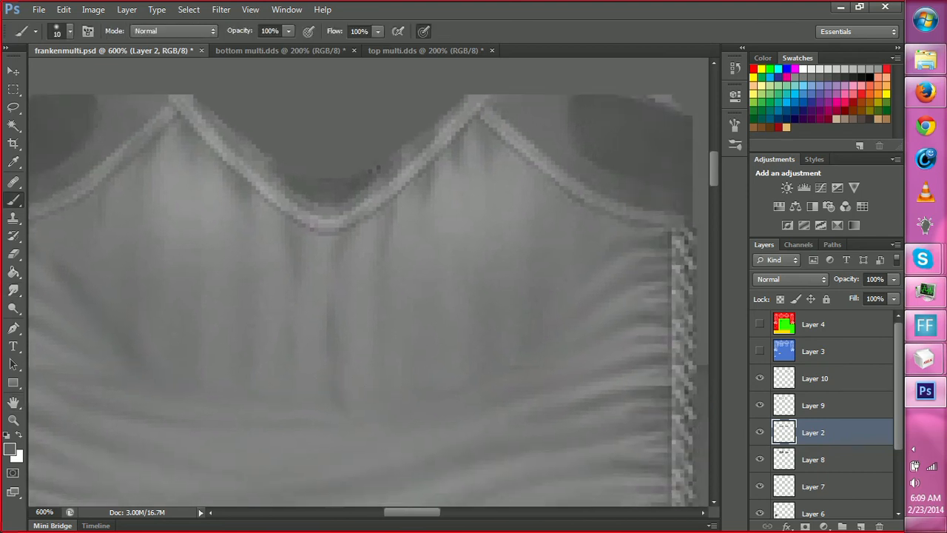
left_click_drag(565, 273, 547, 306)
key("r")
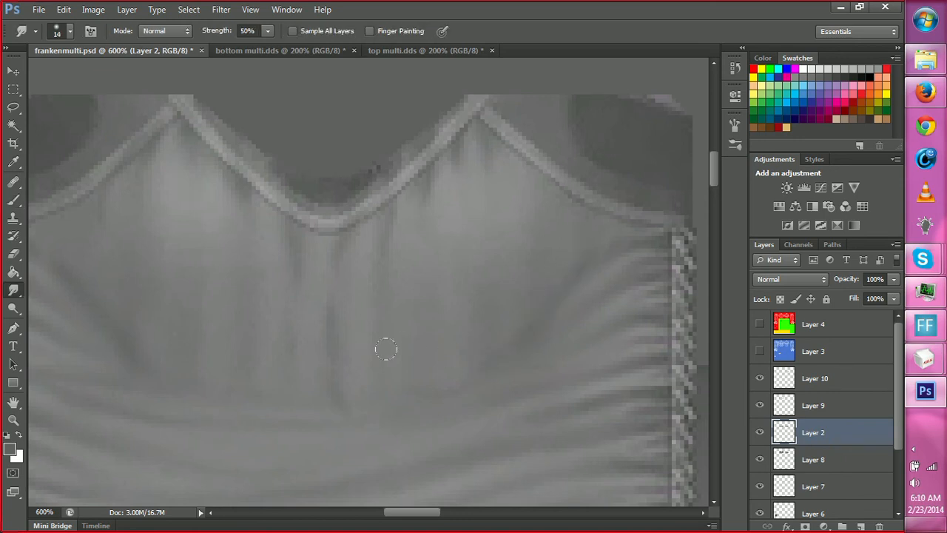
Darken the lower part of the central fold between the cups on Layer 2 and blend it with the Smudge tool.
key("b")
left_click_drag(327, 348, 351, 394)
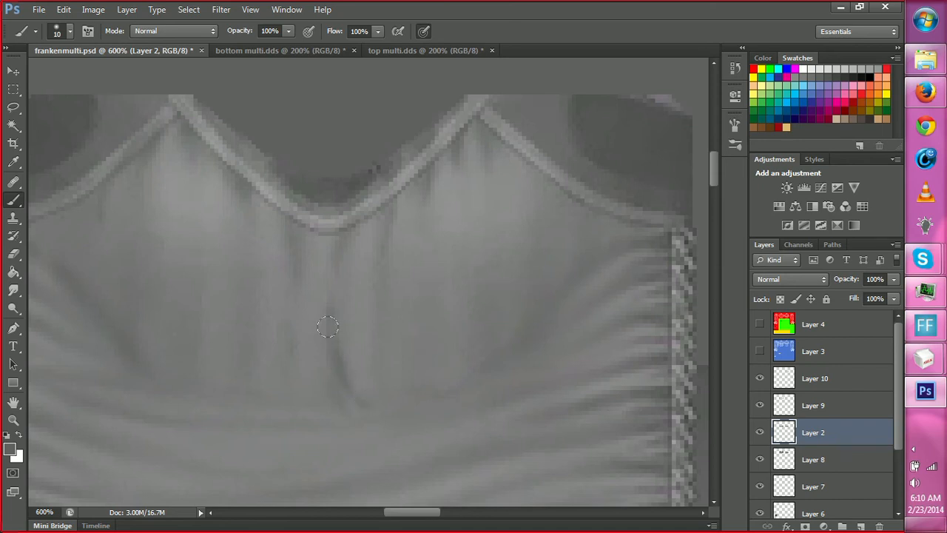
key("r")
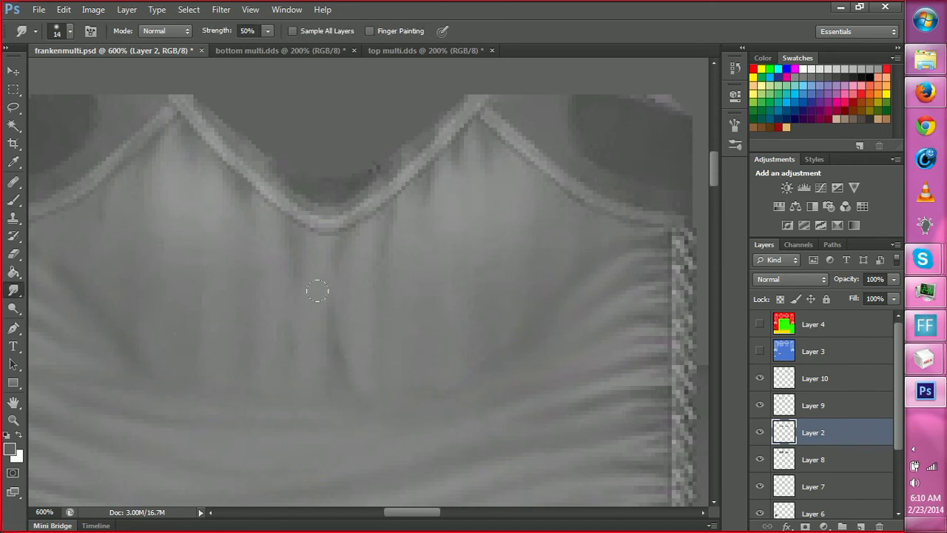
Examine the shaded front torso beside the back torso at 100% zoom.
left_click_drag(402, 400, 365, 353)
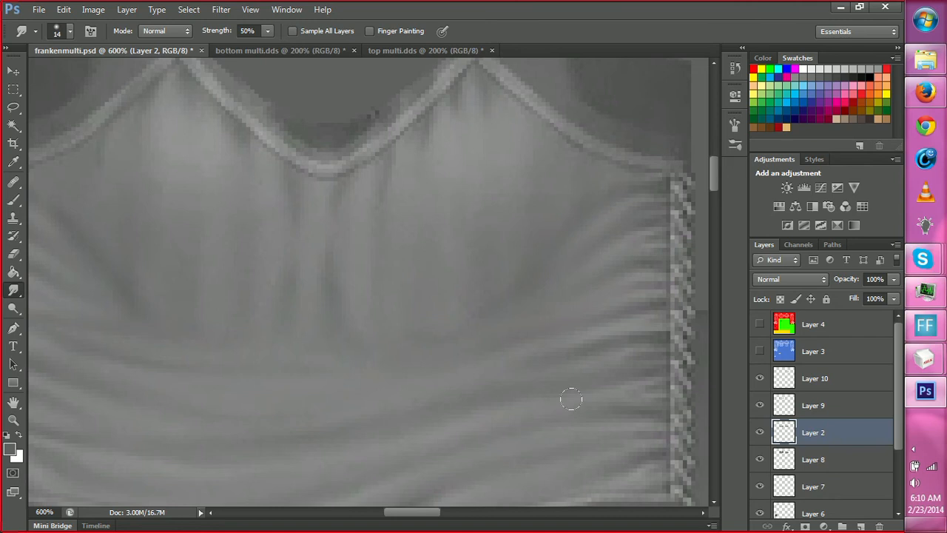
key("z")
left_click(512, 404, "alt")
left_click(525, 447, "alt")
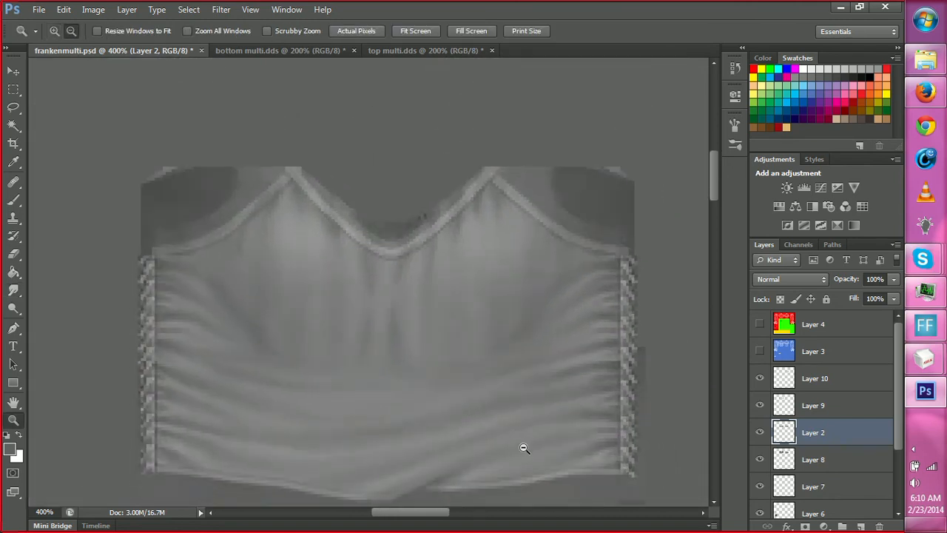
left_click(524, 449, "alt")
left_click(526, 453, "alt")
left_click(534, 466, "alt")
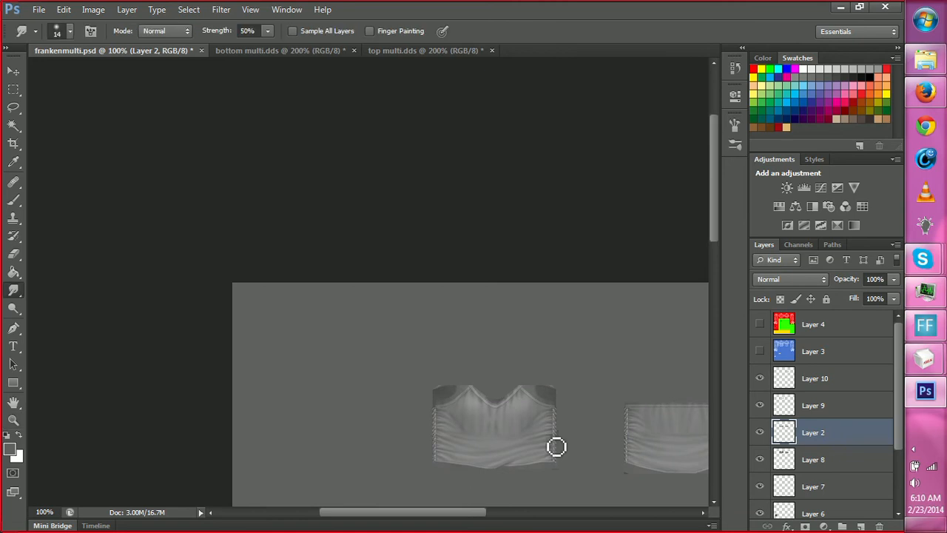
key("space")
left_click_drag(552, 434, 488, 384)
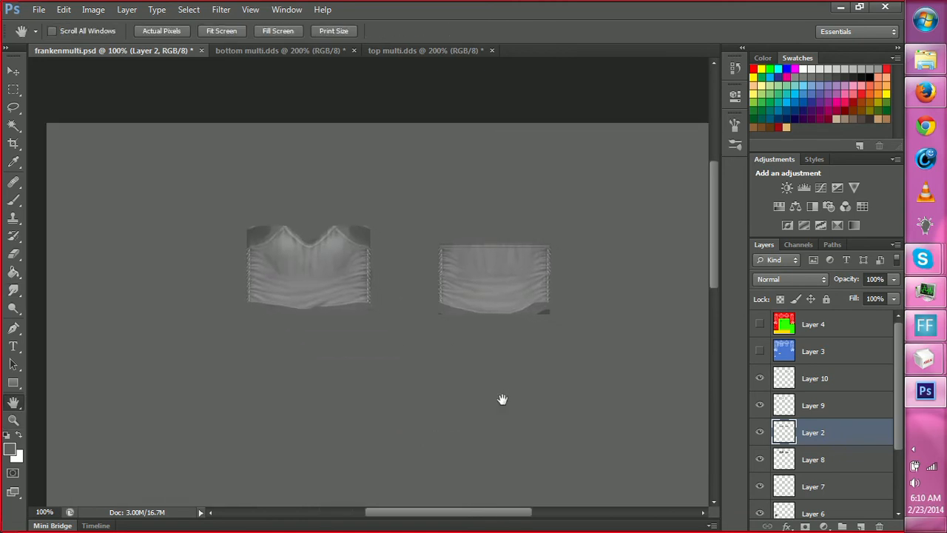
Smudge the vertical folds below the cups down into the horizontal waist folds on the front torso of Layer 2 to hide the seam.
key("z")
left_click(300, 305)
left_click(300, 305)
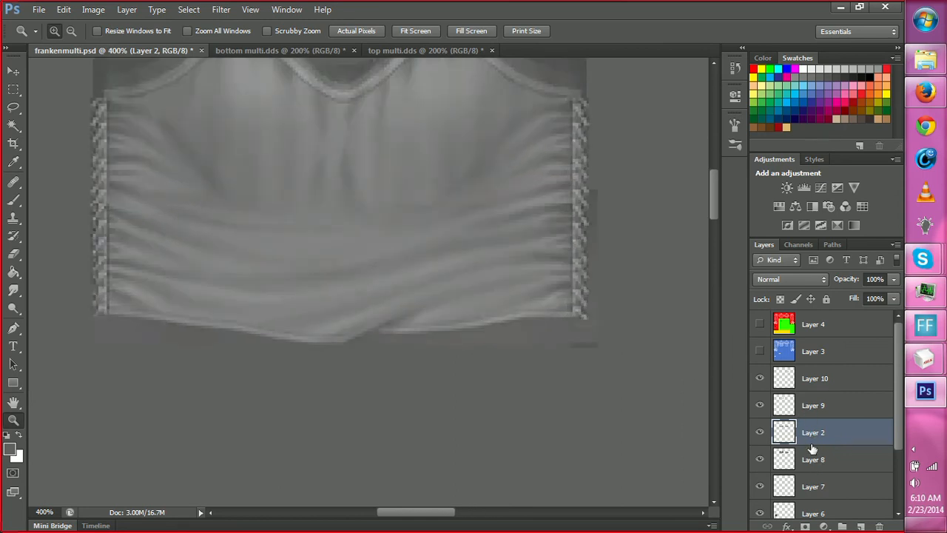
key("r")
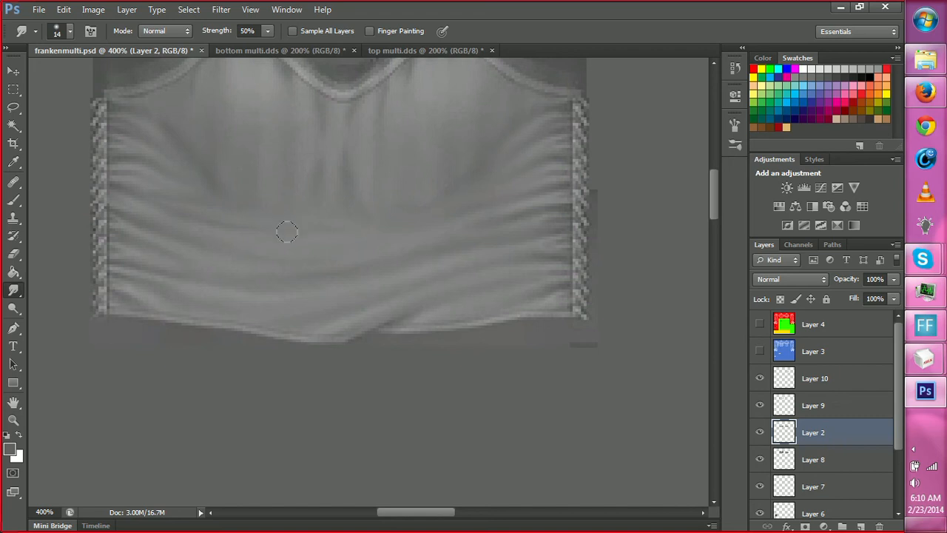
key("e")
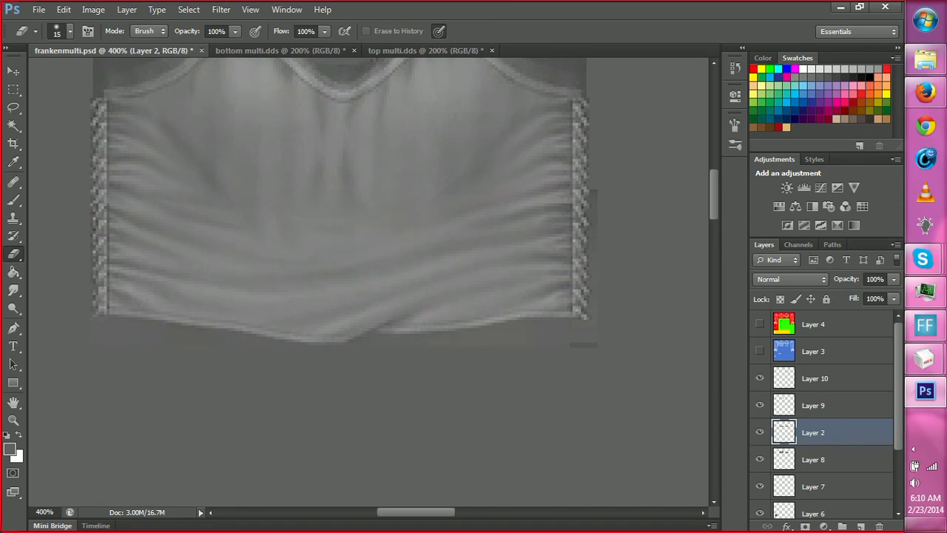
Refine the folds under the cups on the front torso of Layer 2 with short dark brush strokes and light erasing.
key("b")
key("e")
key("b")
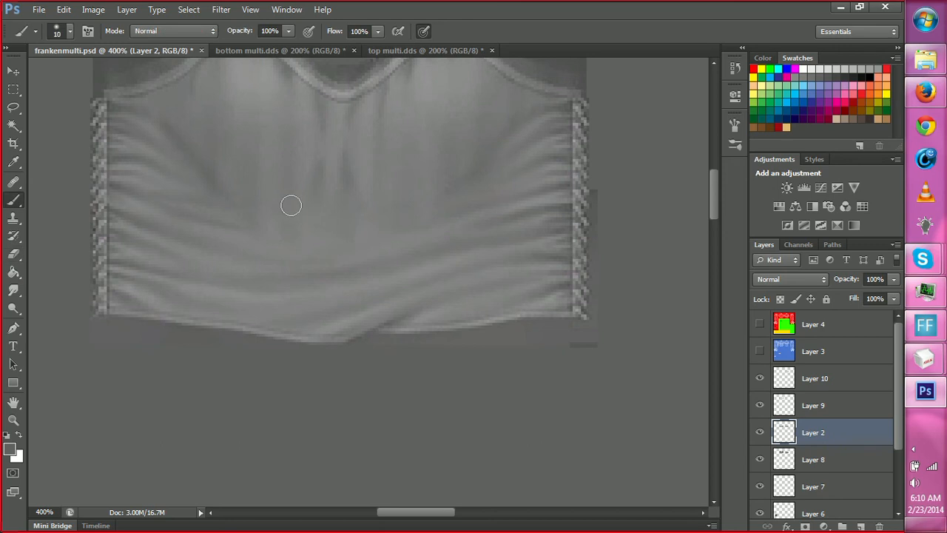
key("e")
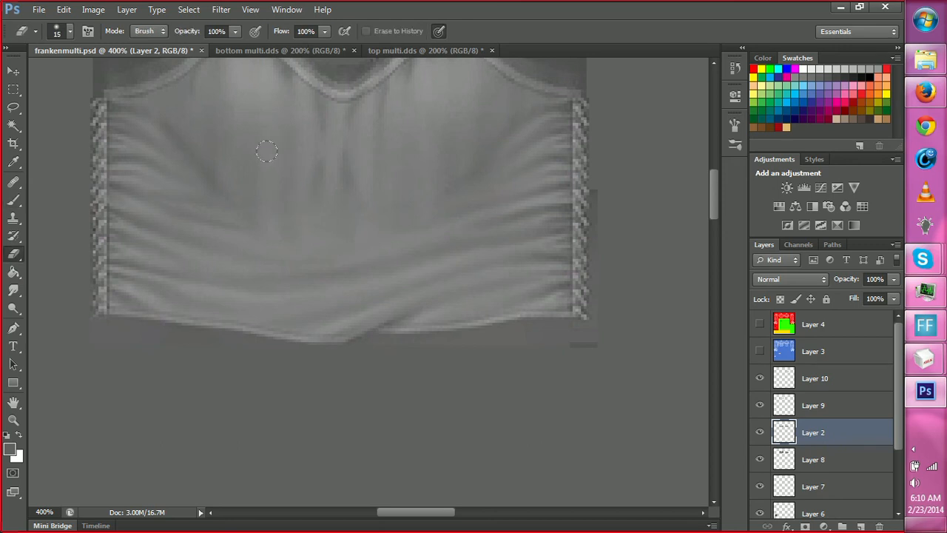
key("b")
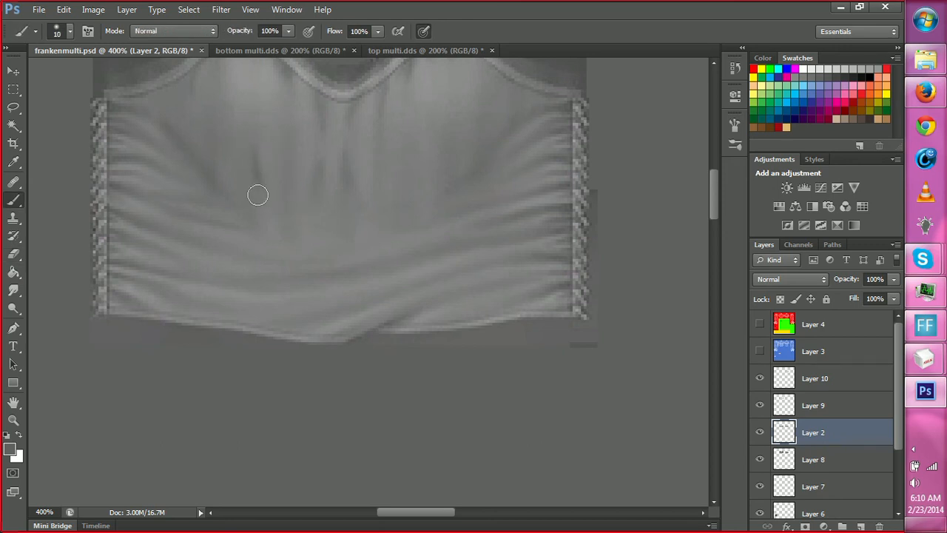
key("e")
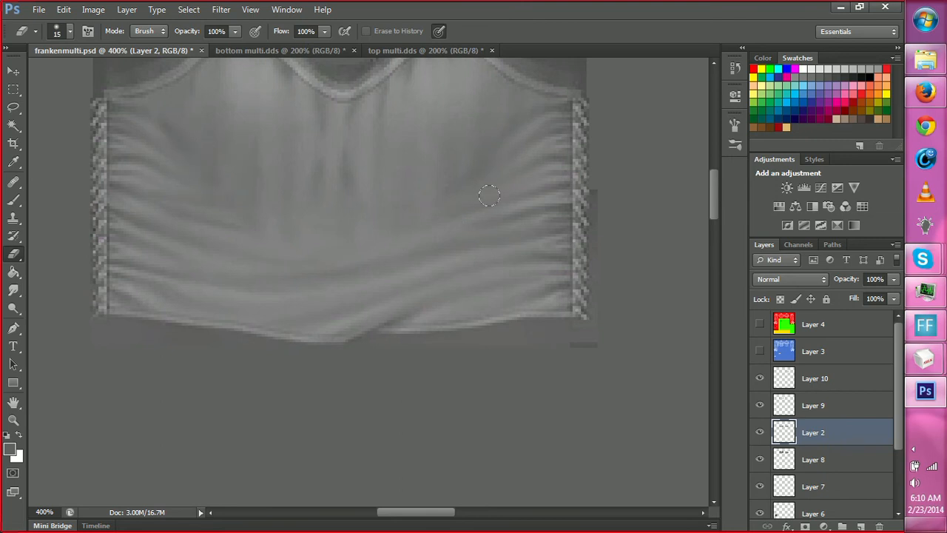
Erase the dark horizontal seam line across the middle of the back torso on Layer 2.
key("space")
mouse_move(498, 198)
left_mouse_down()
mouse_move(419, 260)
mouse_move(512, 325)
mouse_move(272, 231)
left_mouse_up()
mouse_move(494, 330)
left_mouse_down()
mouse_move(427, 311)
mouse_move(250, 319)
left_mouse_up()
left_click_drag(539, 348, 418, 359)
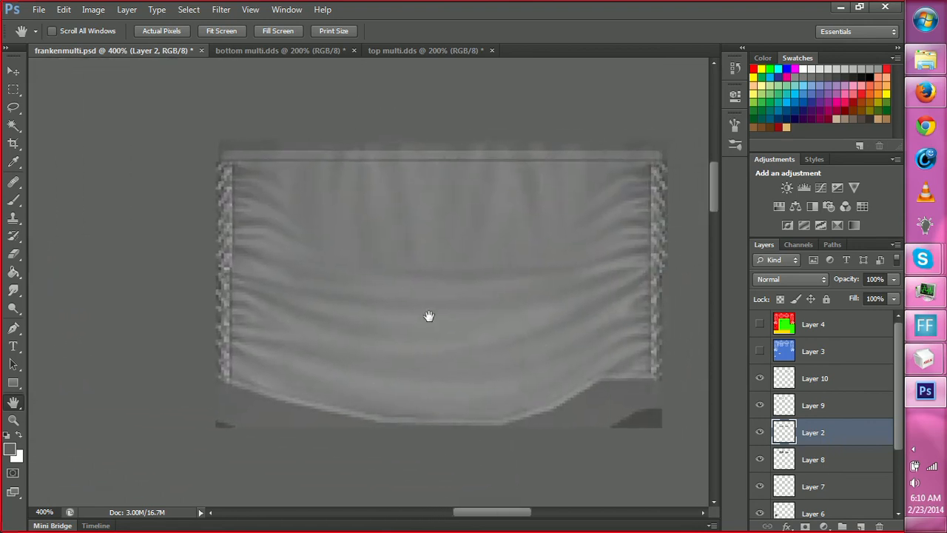
left_click_drag(509, 345, 474, 336)
key("z")
left_click(447, 287)
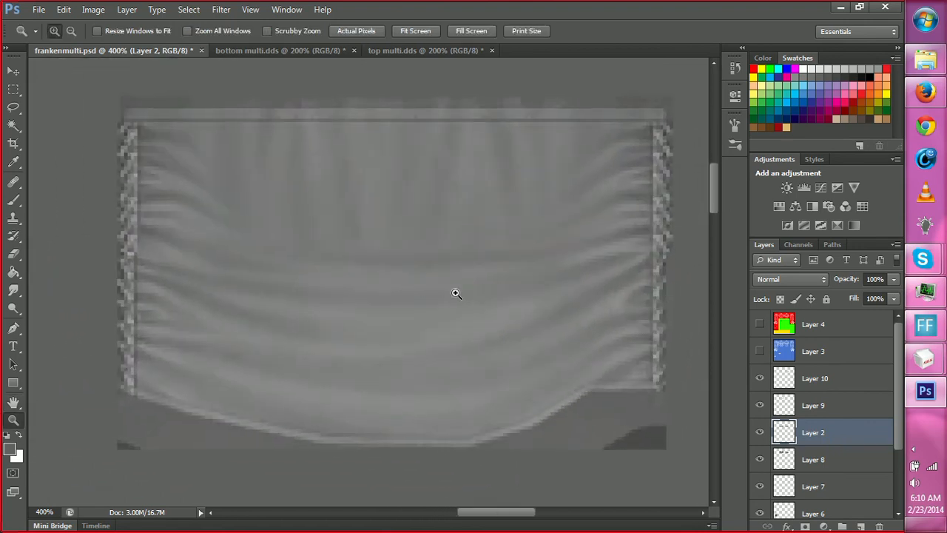
key("b")
key("e")
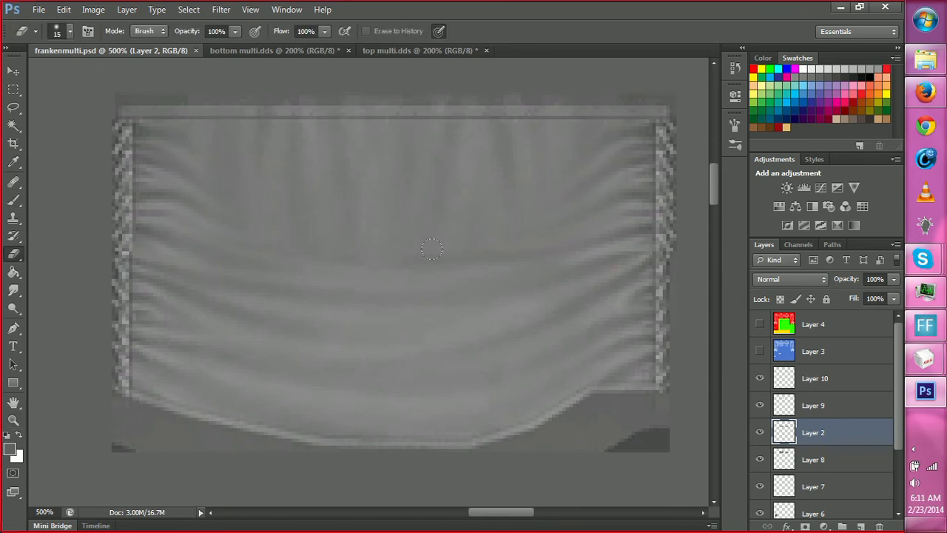
left_click_drag(432, 249, 483, 246)
Paint short dark vertical folds under the upper hem on the back torso's right half and smudge them smooth.
key("b")
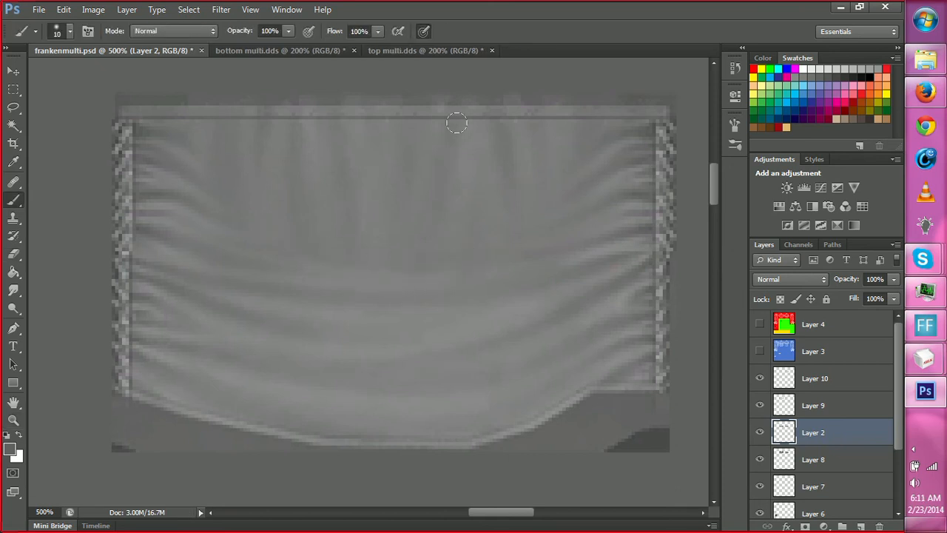
left_click_drag(454, 125, 445, 158)
mouse_move(492, 122)
left_mouse_down()
mouse_move(504, 158)
mouse_move(489, 159)
left_mouse_up()
left_click_drag(547, 153, 538, 115)
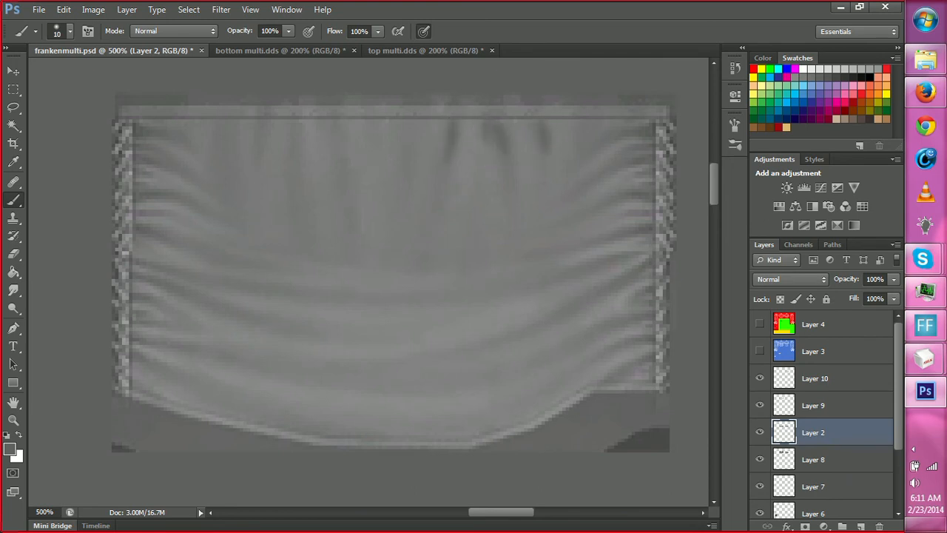
key("r")
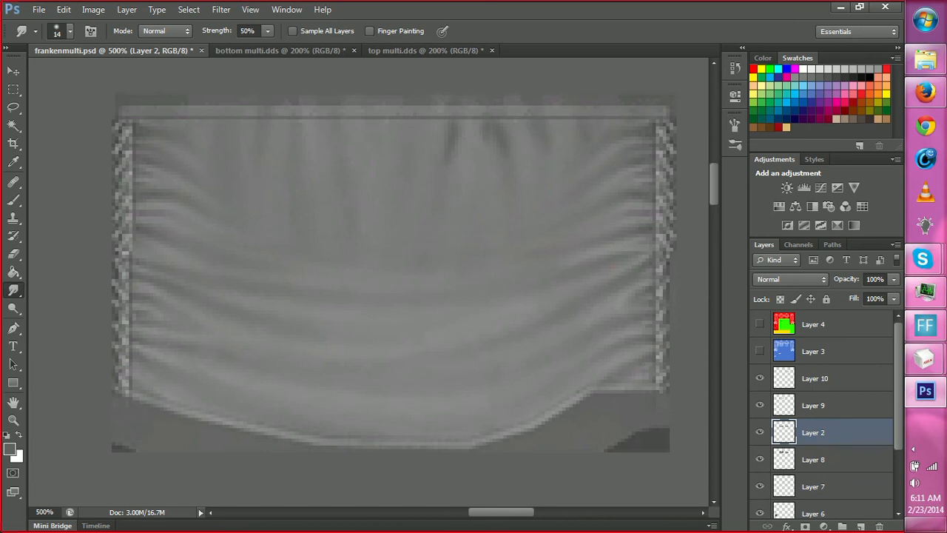
left_click_drag(476, 132, 483, 122)
Extend the dark fold just right of the back torso's center downward and blend it with the Smudge tool.
key("b")
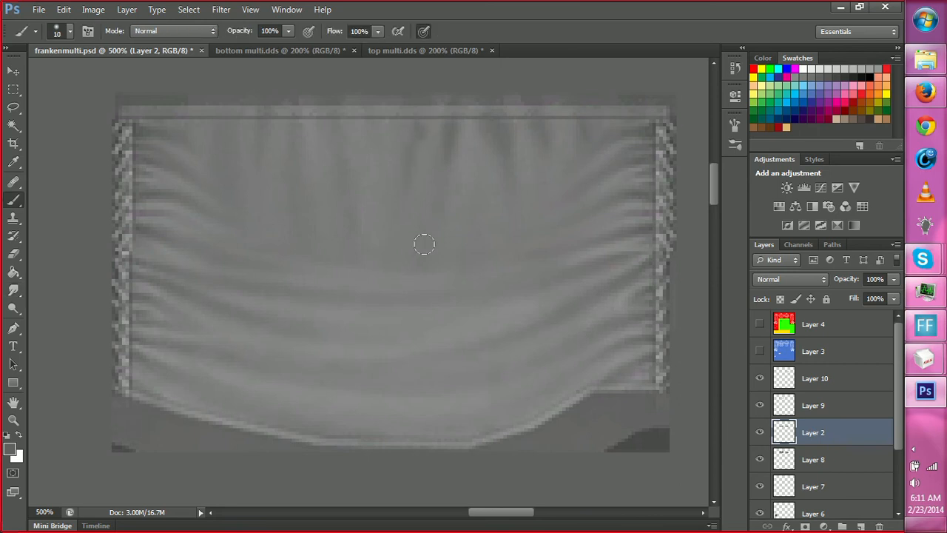
left_click_drag(442, 190, 438, 227)
key("r")
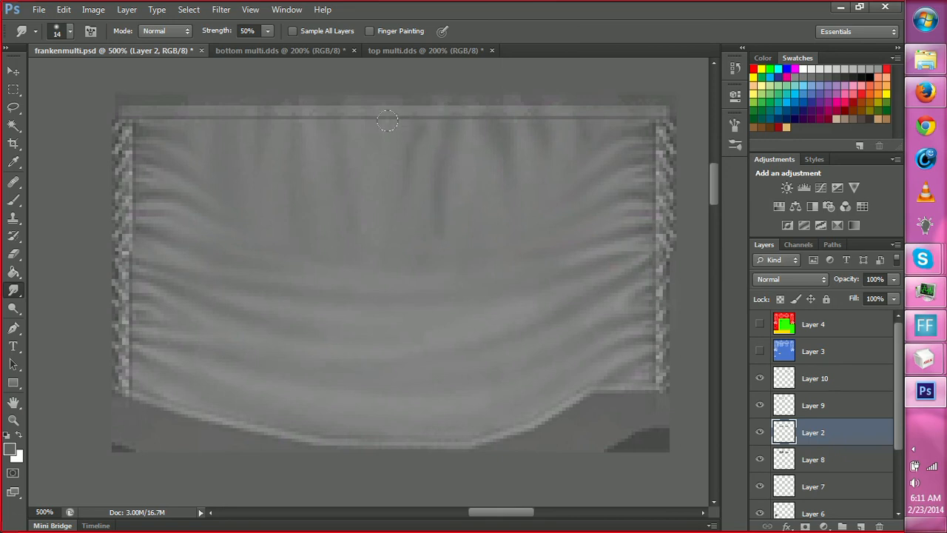
Paint short dark vertical folds under the upper hem on the back torso's left half and smudge them downward.
key("b")
key("r")
key("b")
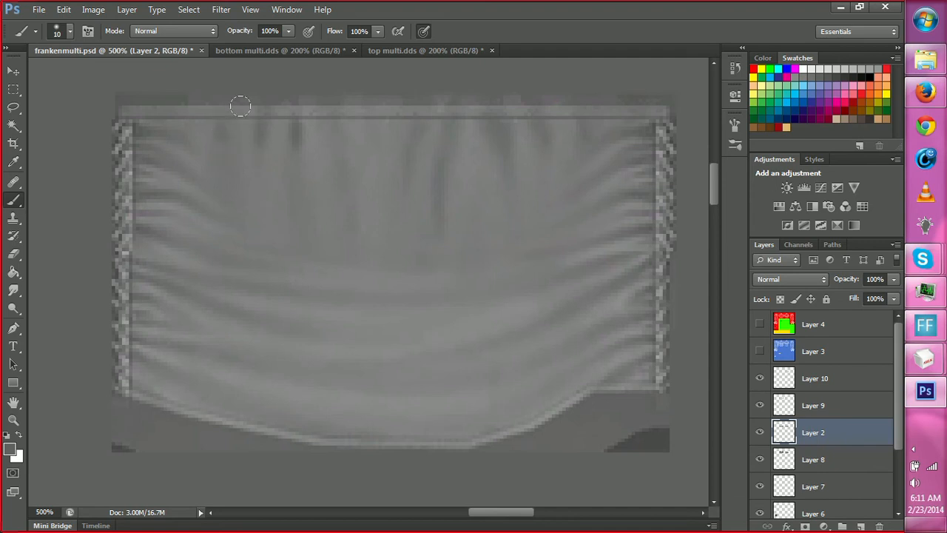
key("r")
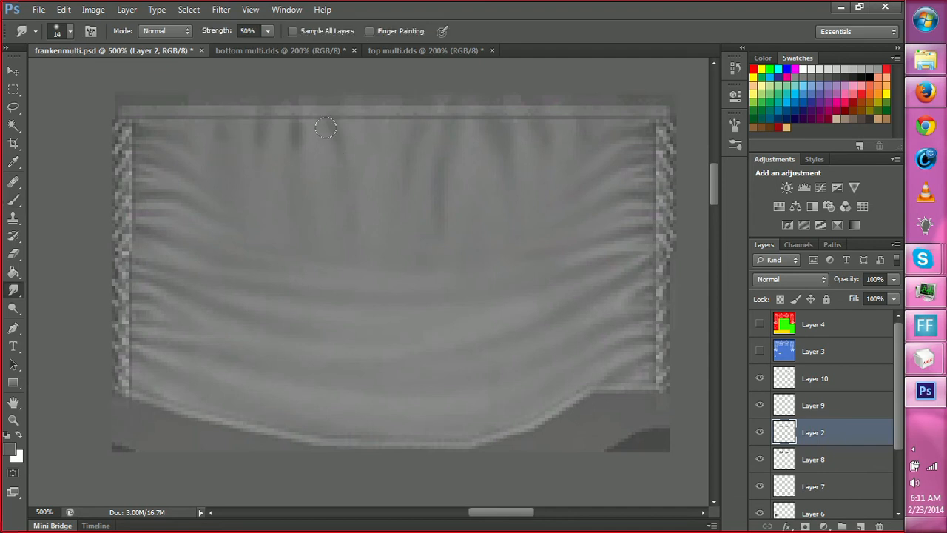
left_click_drag(286, 112, 290, 125)
Paint a dark diagonal fold across the right middle of the back torso, trim it with the Eraser and smudge it smooth.
key("e")
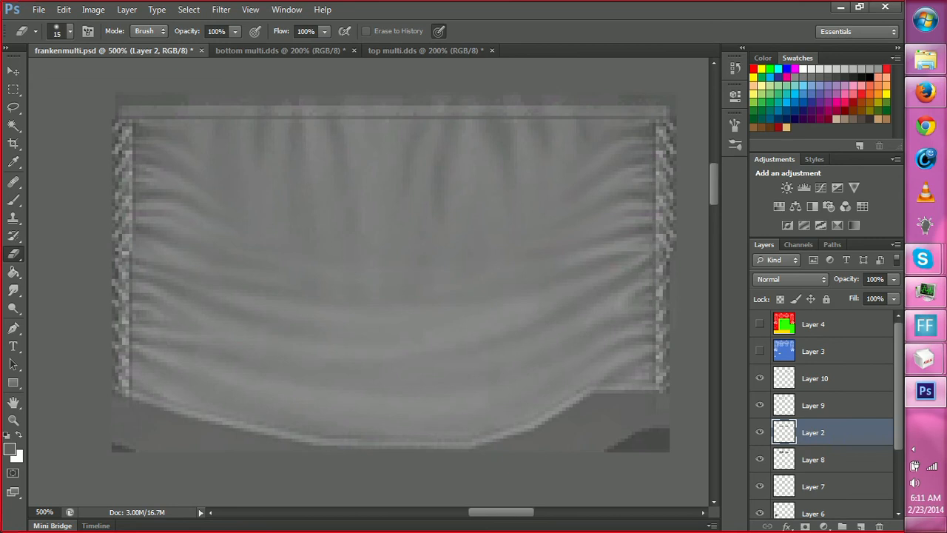
key("b")
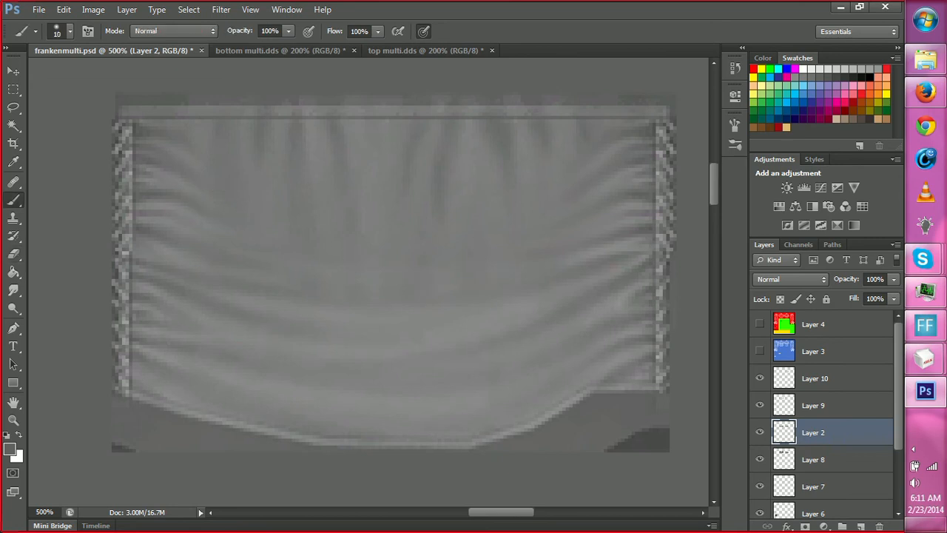
key("e")
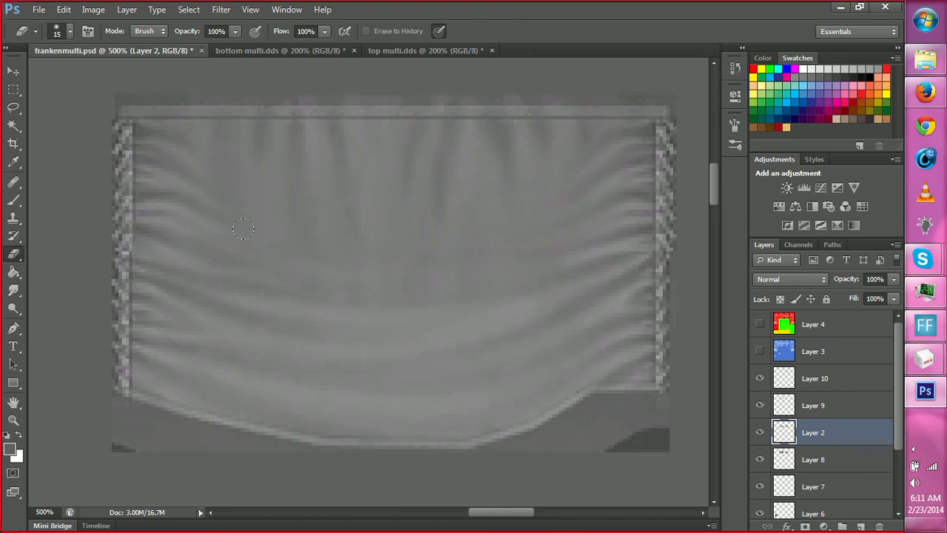
key("b")
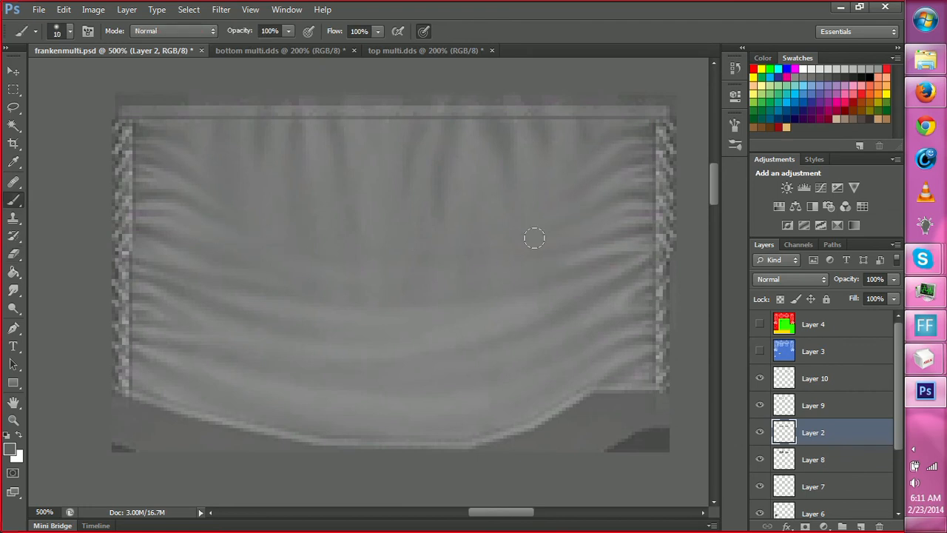
key("e")
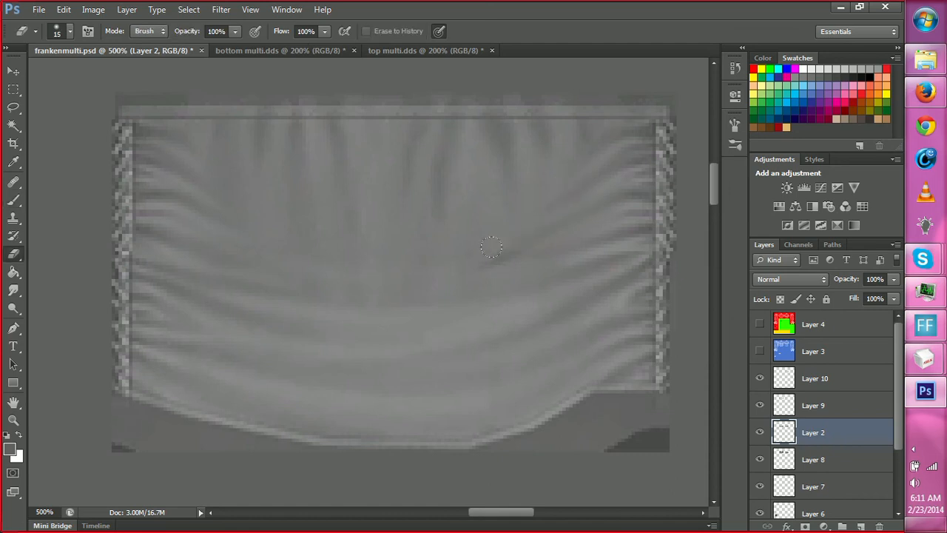
key("r")
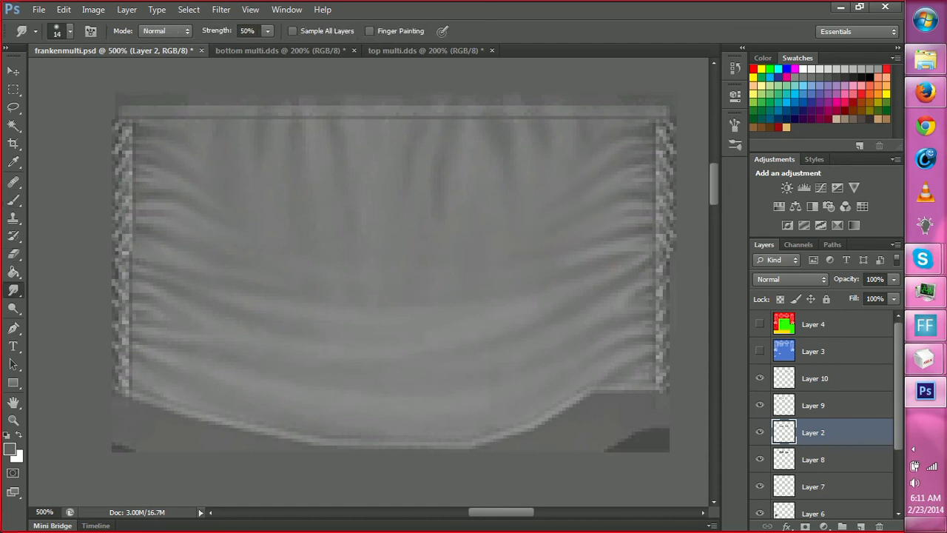
Paint dark curved folds from both sides toward the back torso's center over the seam and blend them with the Smudge tool.
key("b")
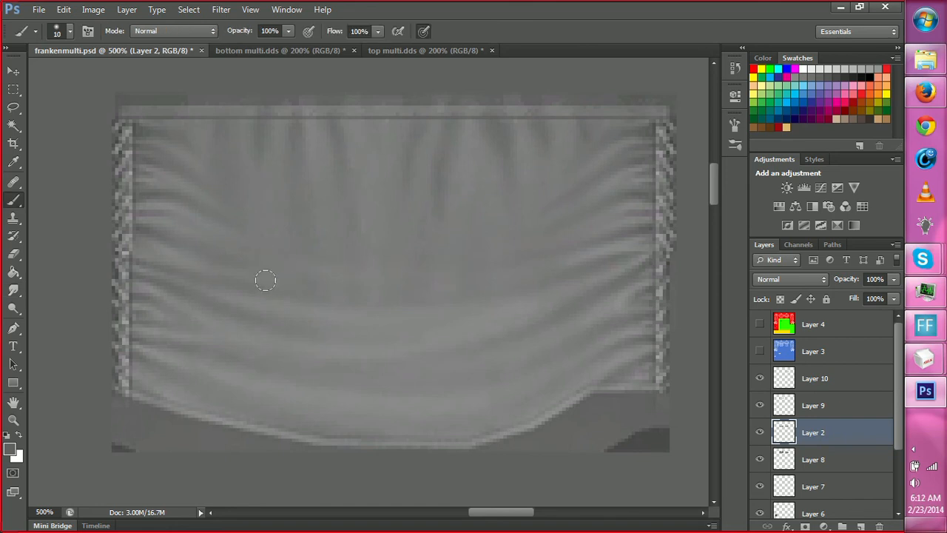
key("r")
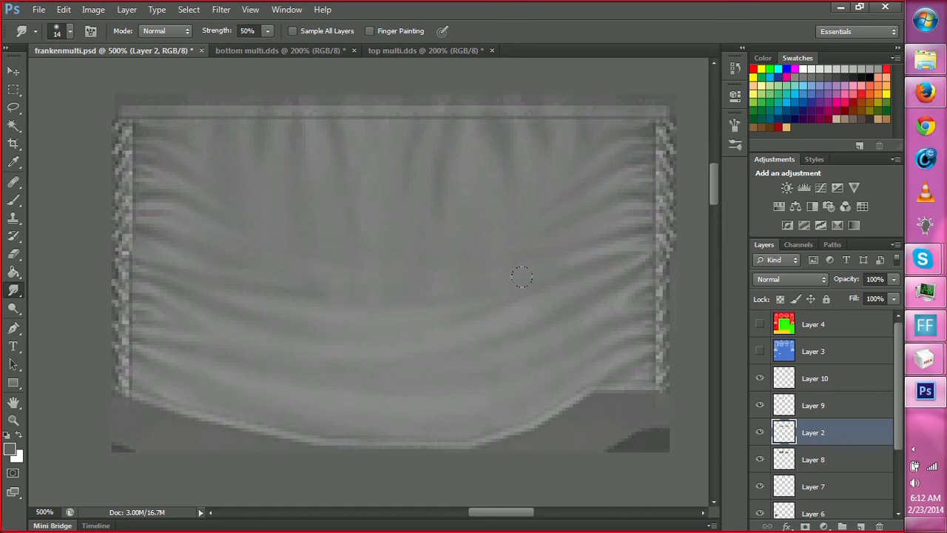
key("b")
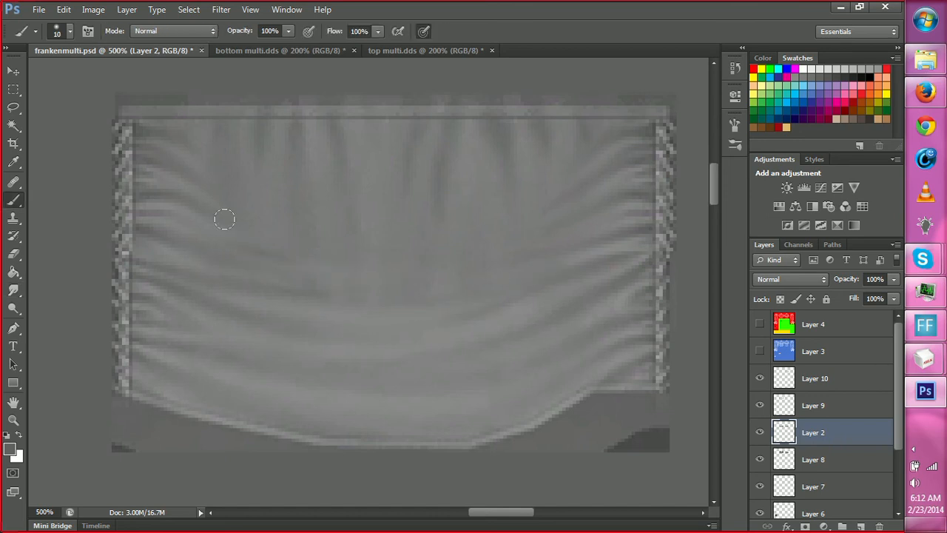
key("r")
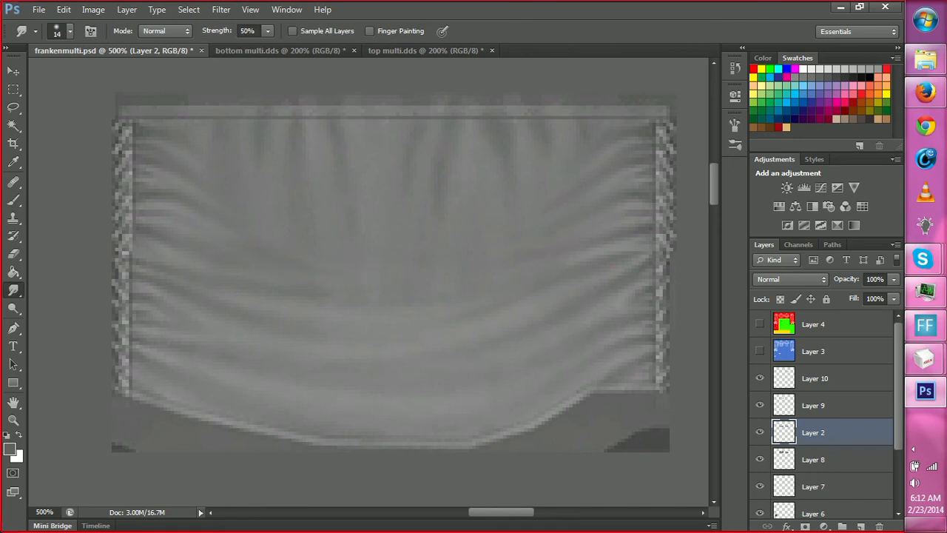
key("b")
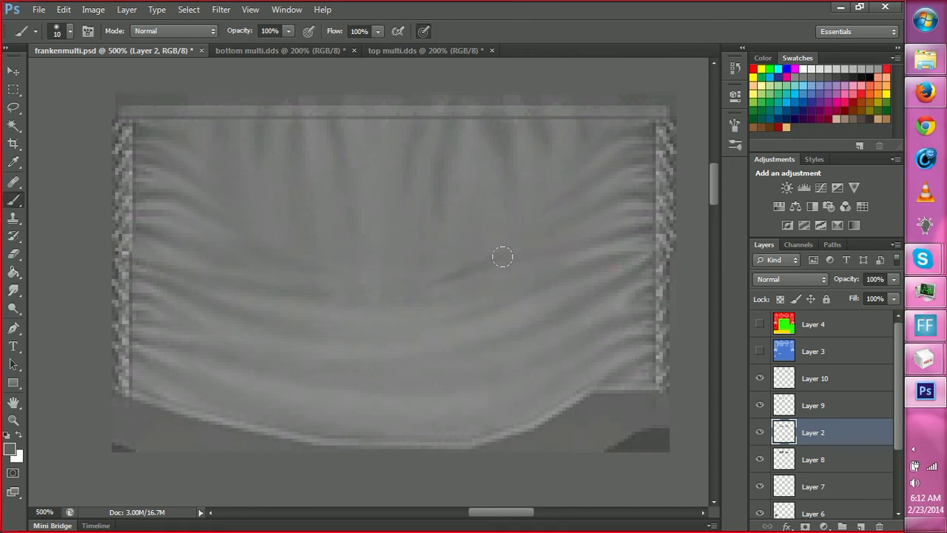
key("r")
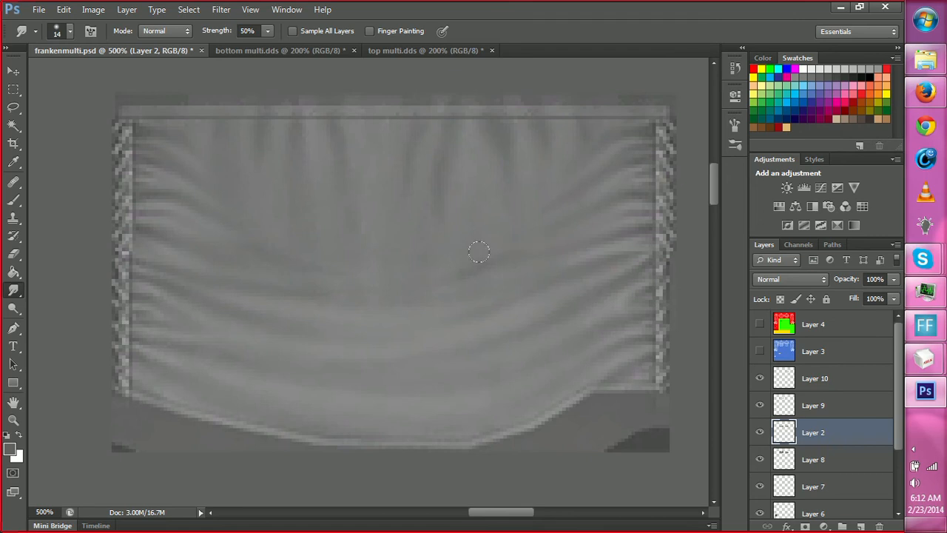
Check both torso panels within the whole texture at 50% zoom and save frankenmulti.psd.
key("z")
left_click(527, 370, "alt")
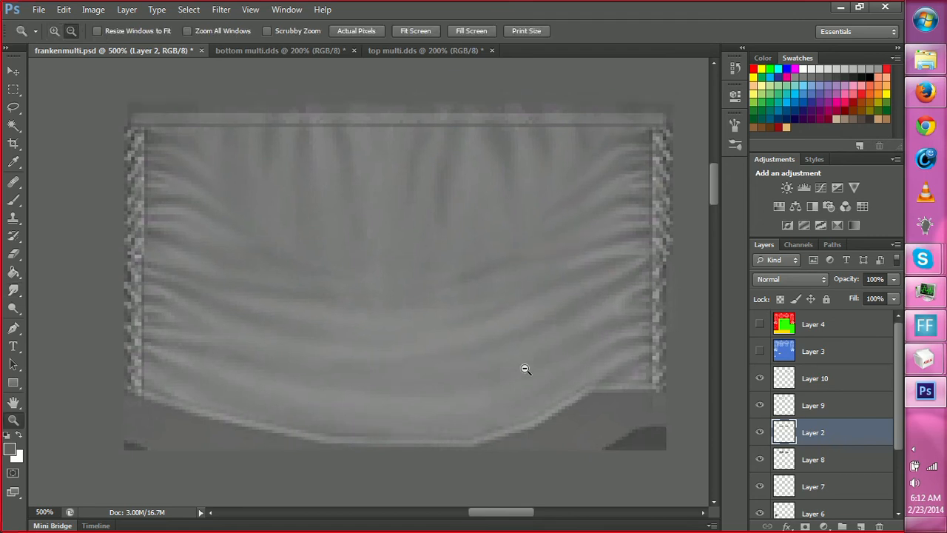
left_click(524, 373, "alt")
left_click(405, 429, "alt")
left_click(385, 446, "alt")
left_click(381, 453, "alt")
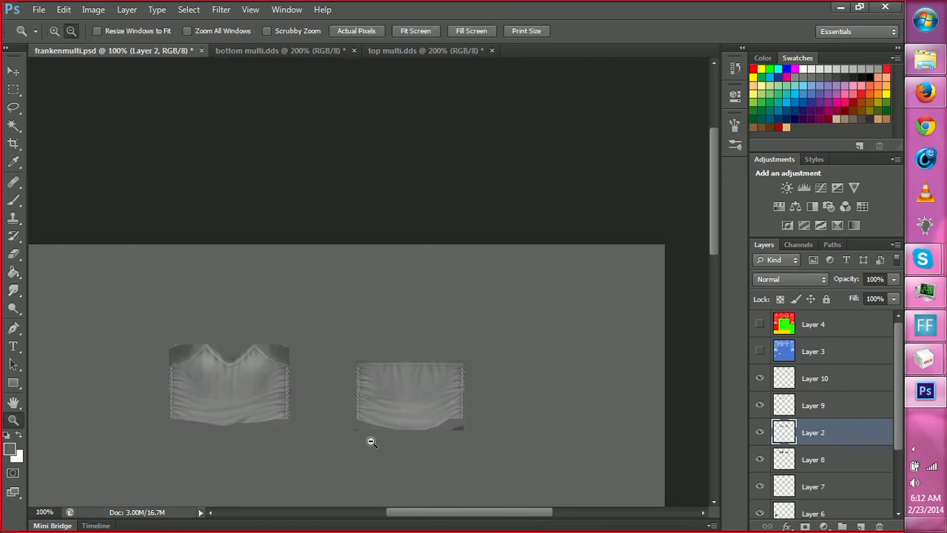
left_click(373, 441, "alt")
left_click(375, 444, "alt")
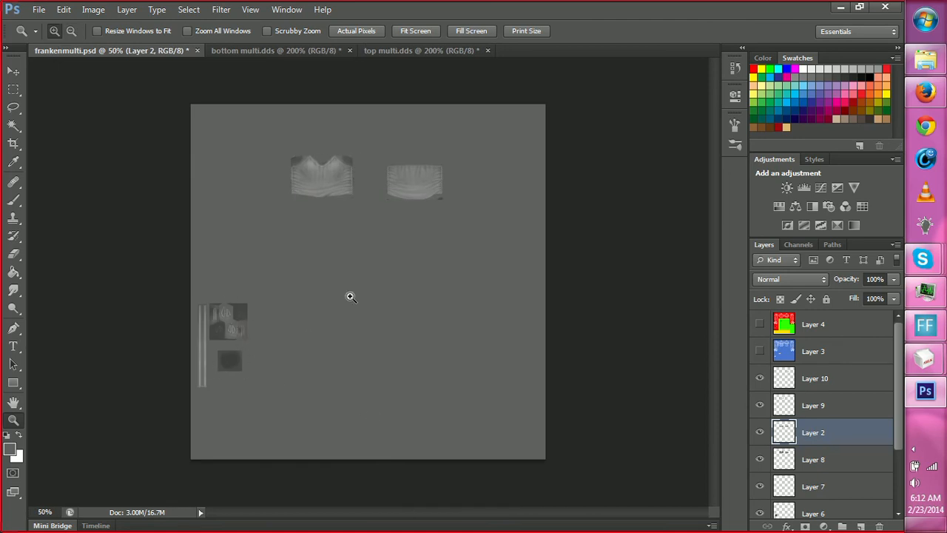
key("ctrl+s")
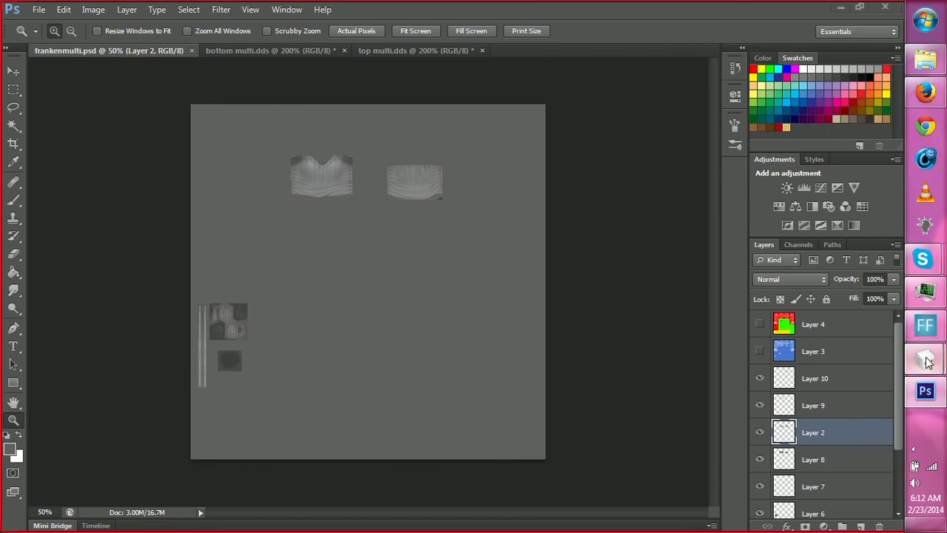
Switch to MilkShape 3D and open the texture file chooser for Material02.
mouse_move(925, 359)
left_click(780, 411)
left_click(796, 292)
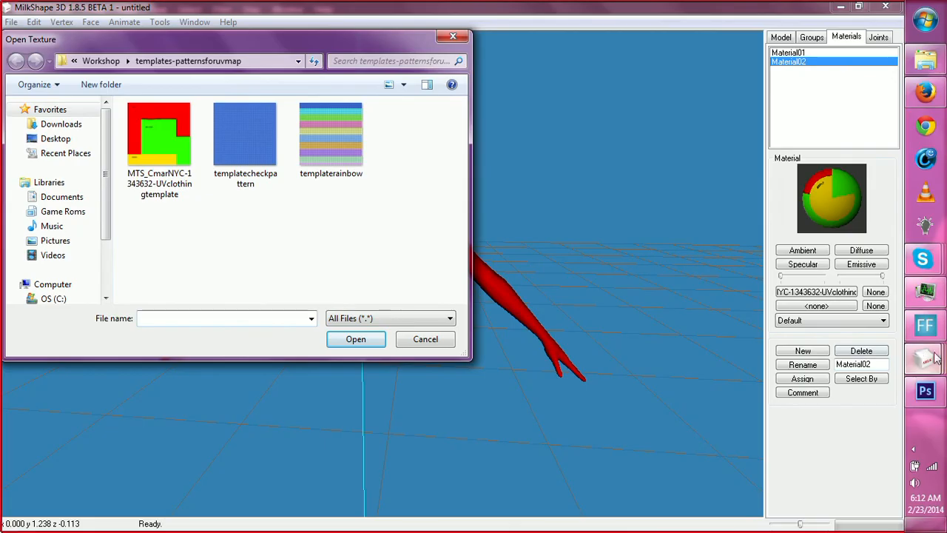
left_click(924, 392)
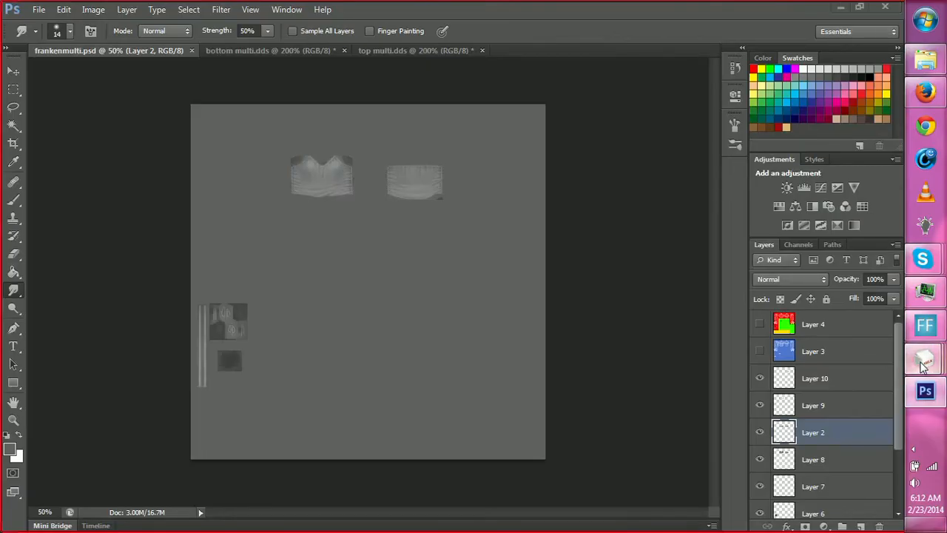
mouse_move(925, 359)
mouse_move(794, 253)
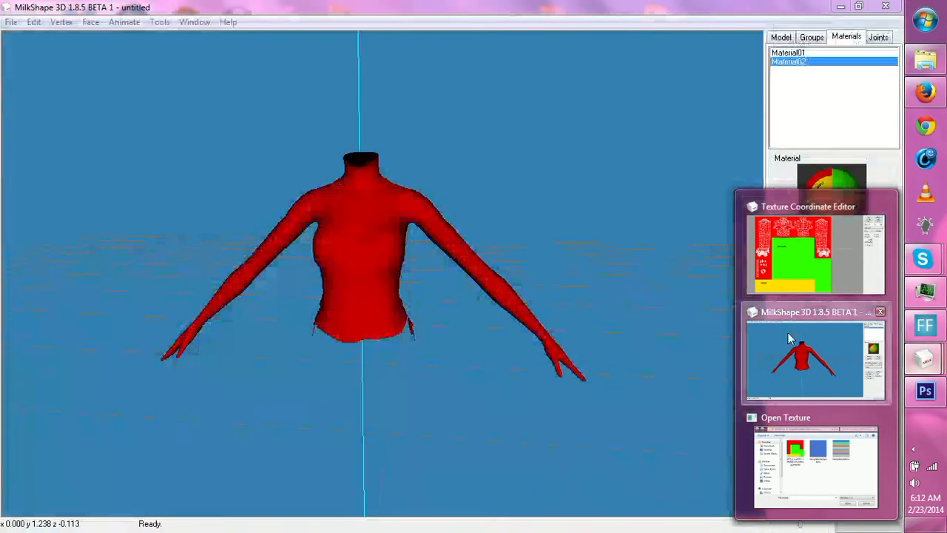
left_click(790, 339)
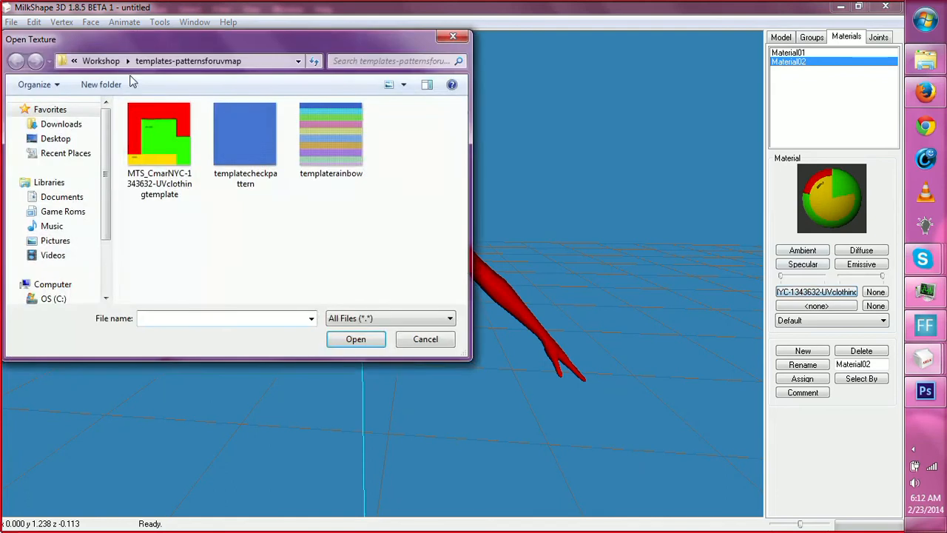
Load frankenmulti.psd from the franken mesh folder in Workshop as Material02's texture.
left_click(109, 62)
scroll(218, 221, "up", 20)
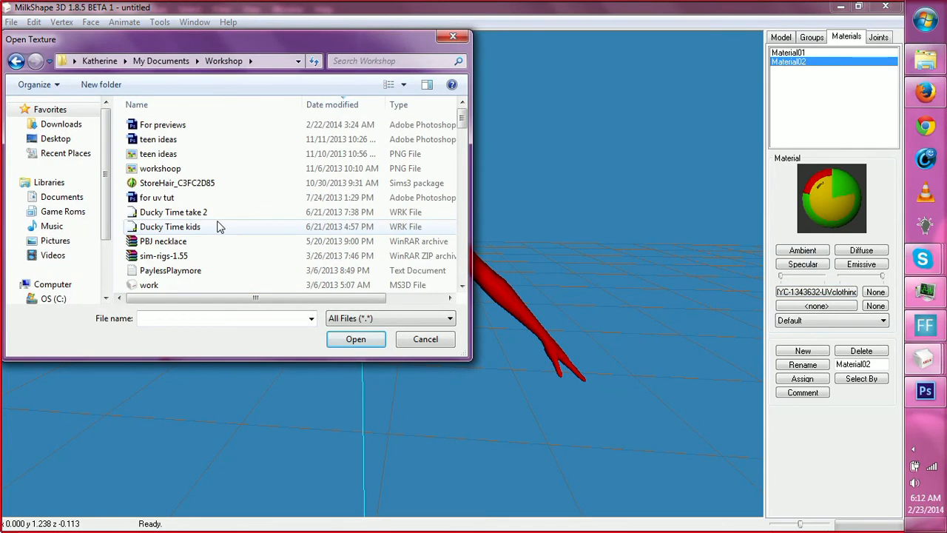
scroll(219, 225, "down", 7)
left_click(191, 213)
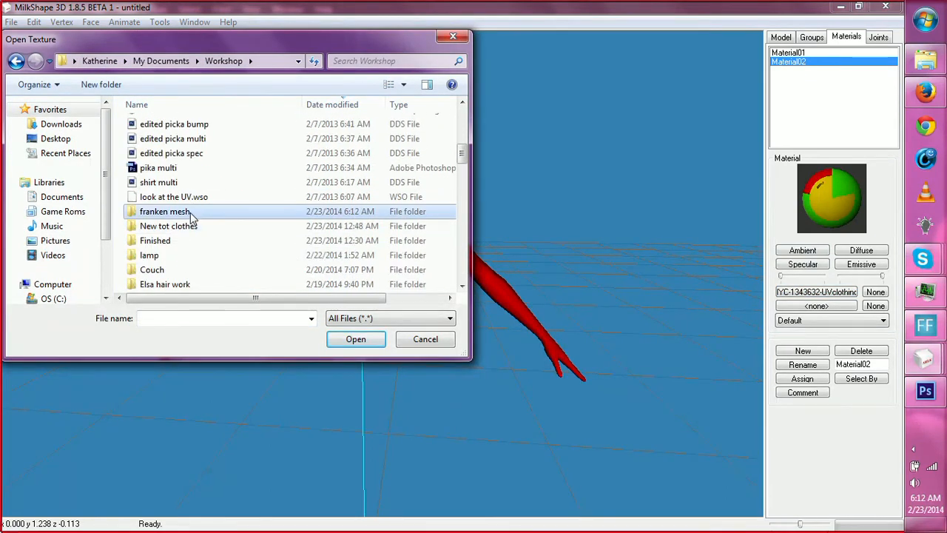
double_click(191, 213)
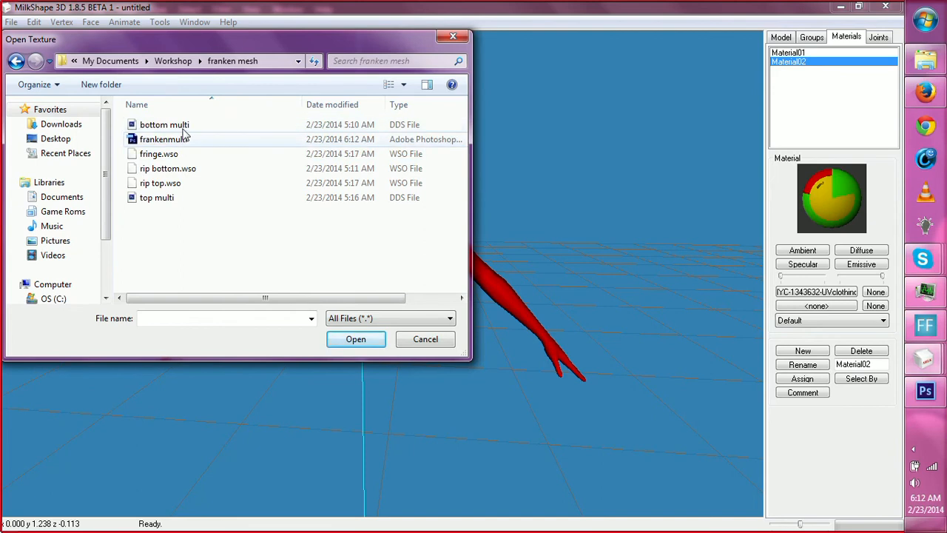
left_click(171, 142)
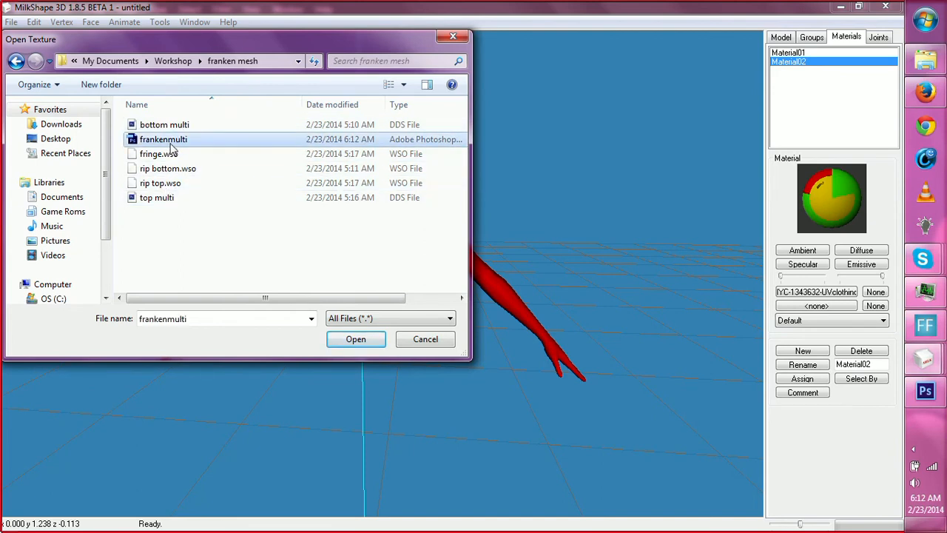
left_click(341, 338)
Inspect the painted folds and side seams on the textured top from the back, side and front.
left_click_drag(446, 328, 742, 287)
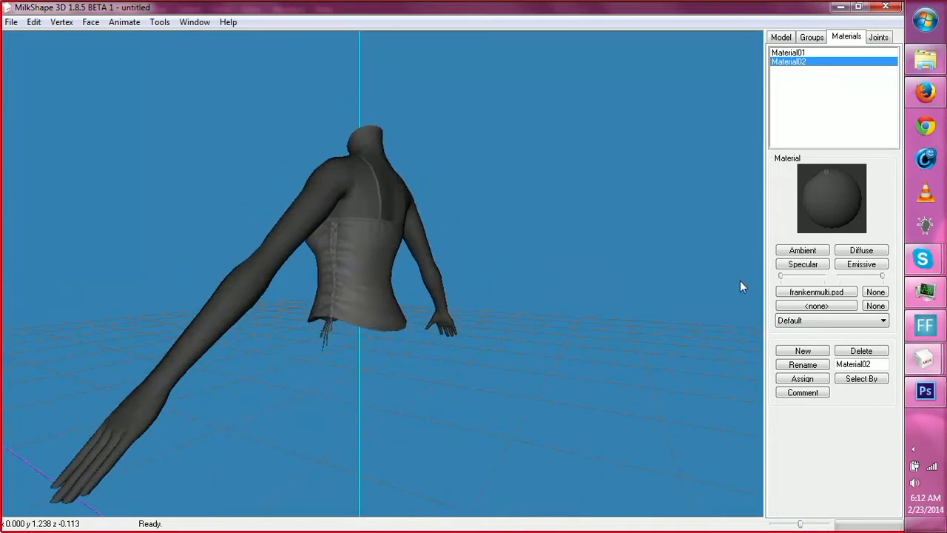
left_click_drag(434, 338, 482, 347)
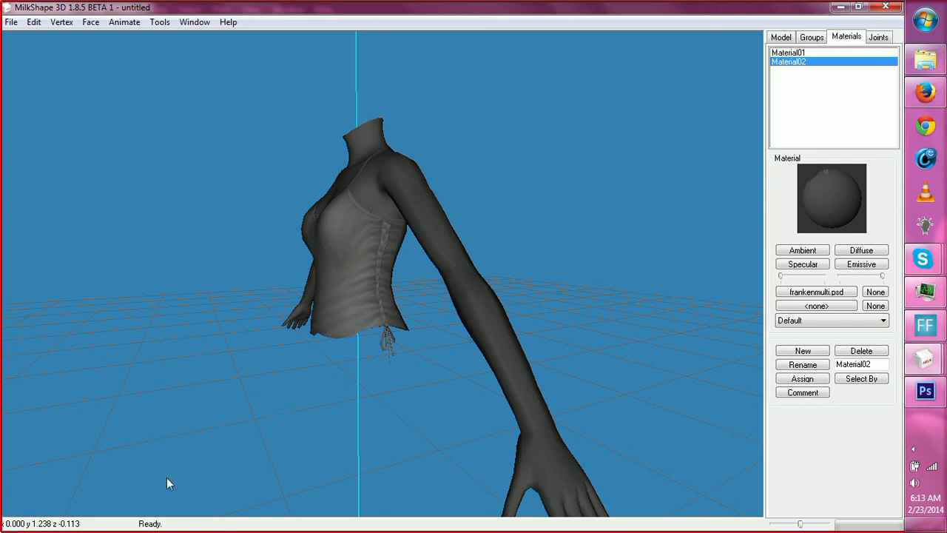
left_click_drag(167, 481, 379, 435)
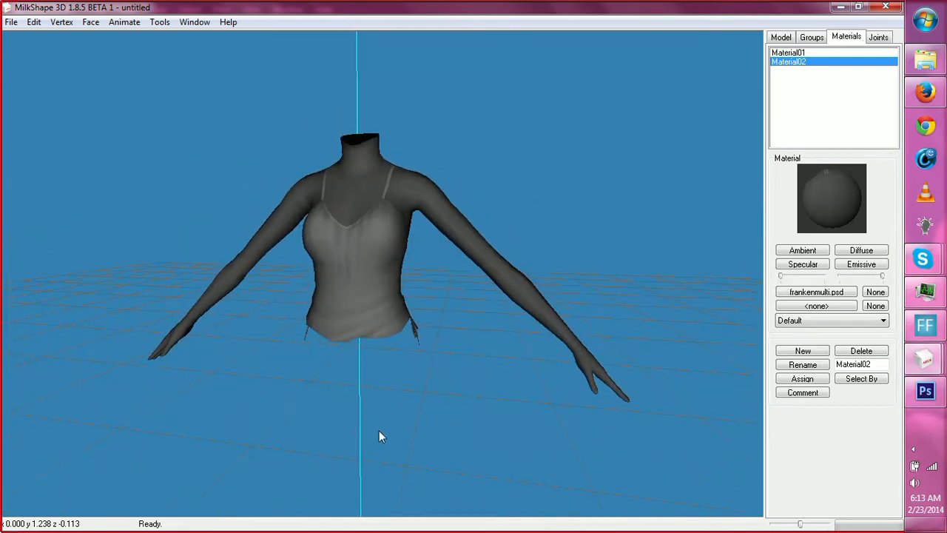
Switch to Photoshop and smudge the vertical folds near the center of the front torso on Layer 2.
left_click(925, 360)
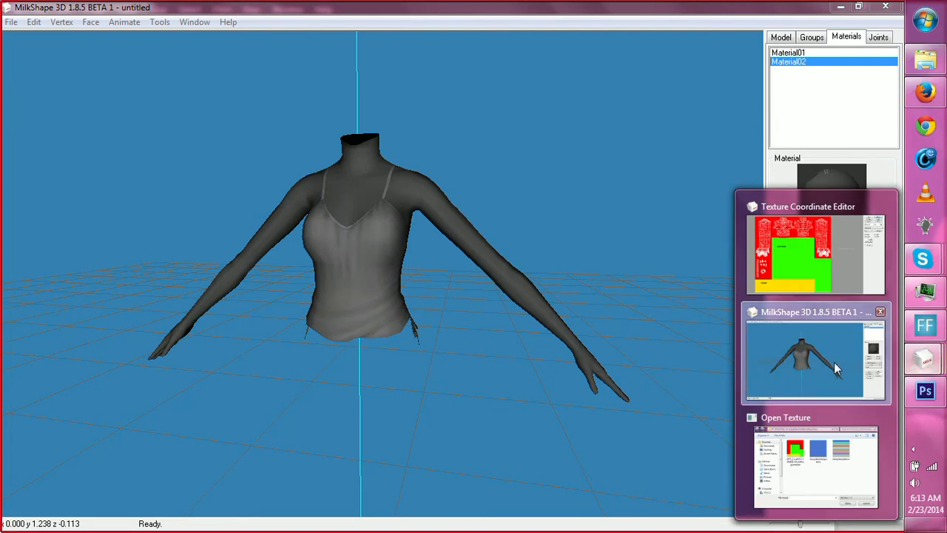
left_click(924, 400)
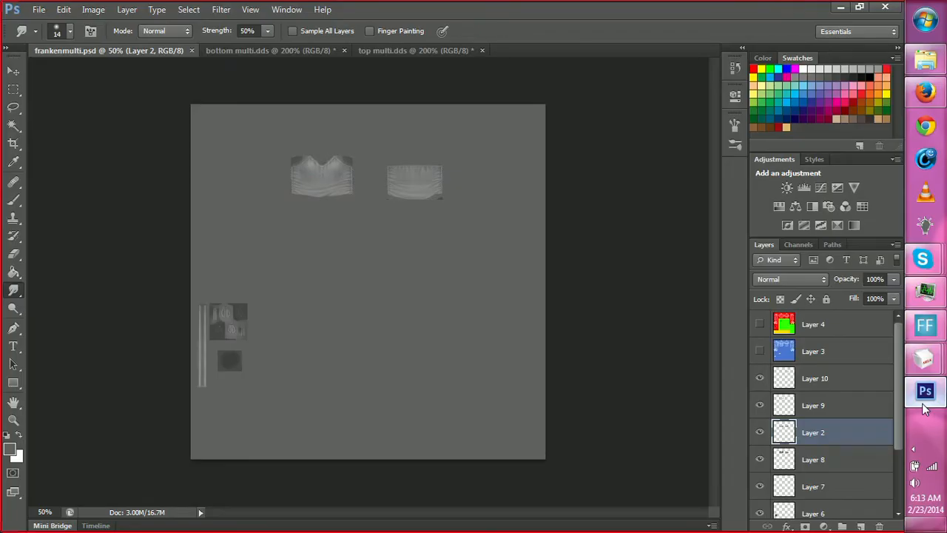
key("z")
left_click(329, 176)
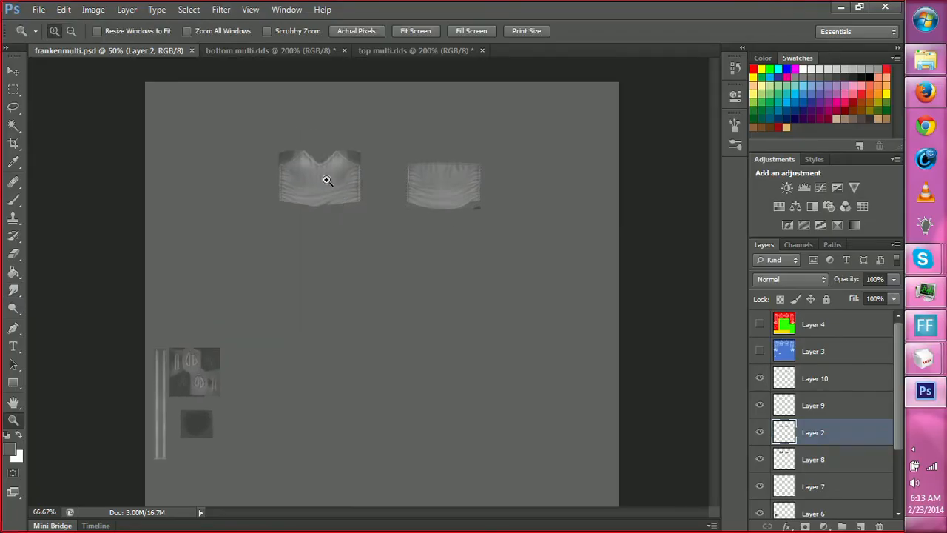
left_click(320, 187)
left_click(344, 229)
left_click(313, 214)
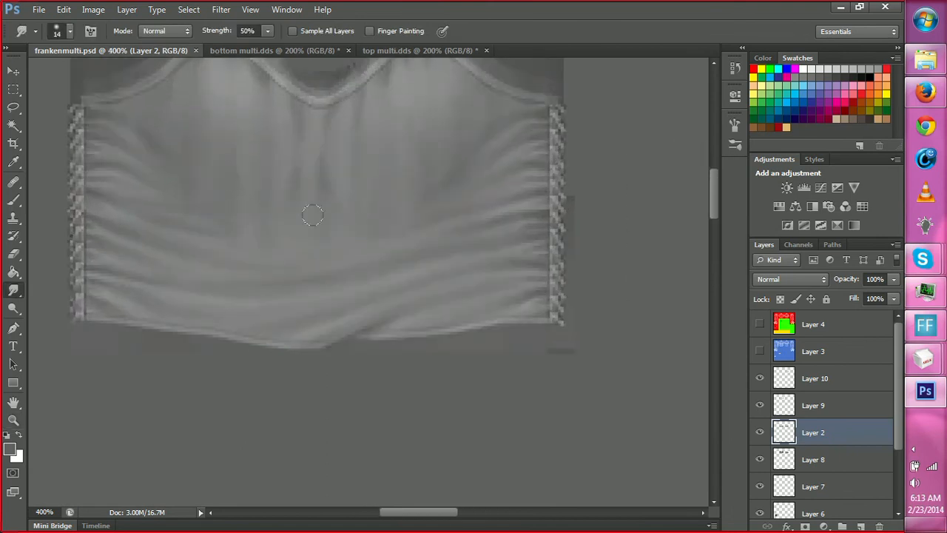
left_click_drag(284, 163, 287, 173)
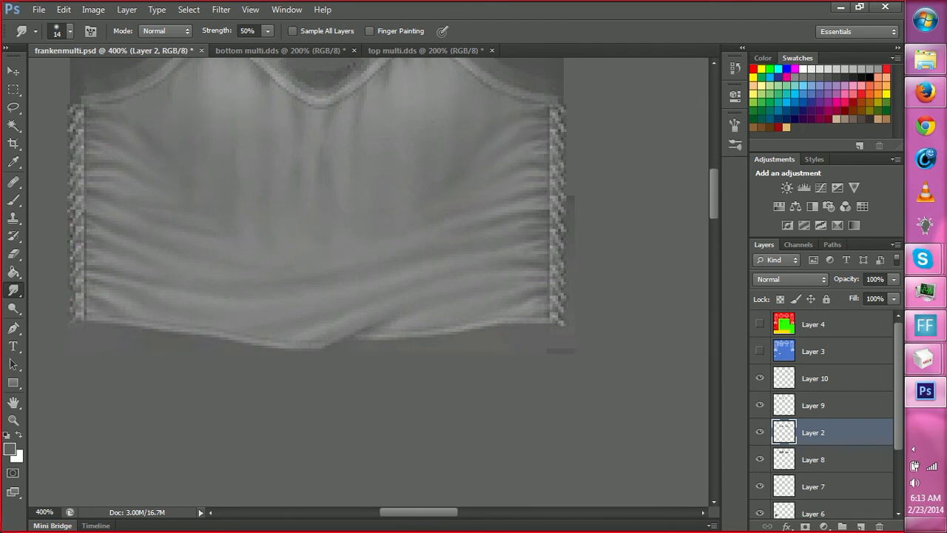
On Layer 9, marquee-select the side folds in the upper right part of the front torso up to the lacing.
key("m")
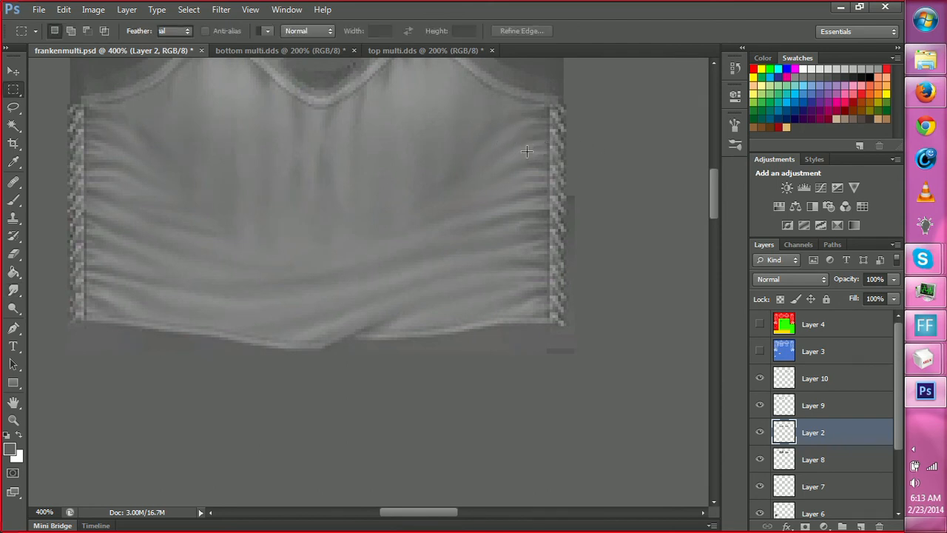
left_click(808, 403)
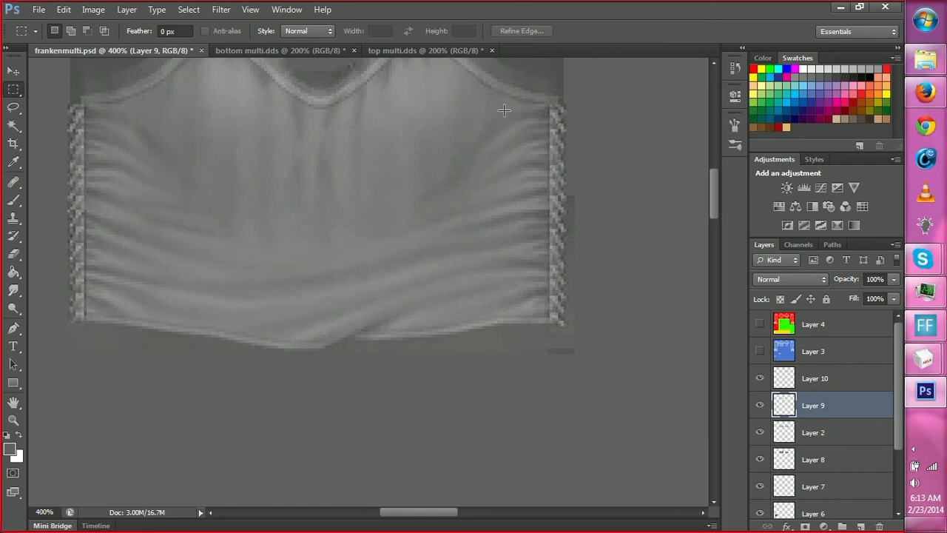
left_click_drag(483, 99, 549, 225)
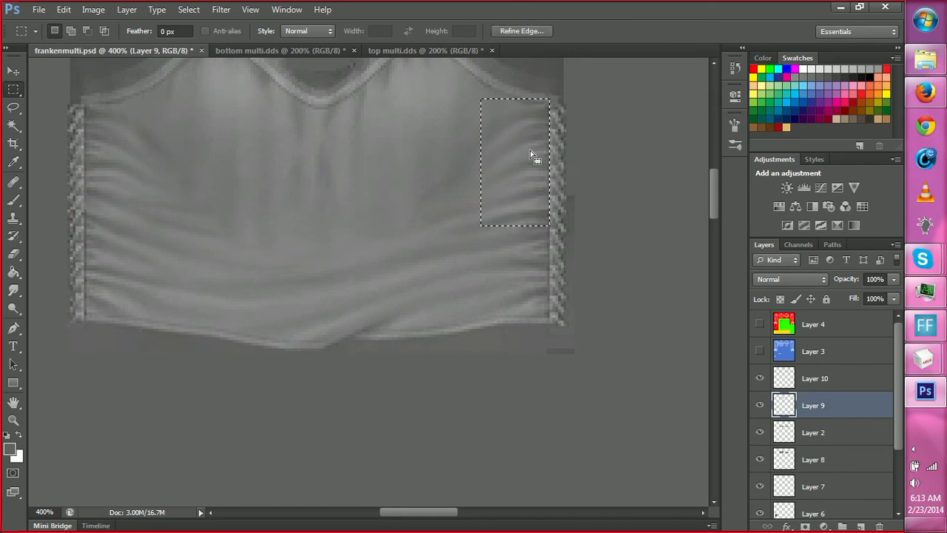
left_click_drag(406, 87, 549, 222)
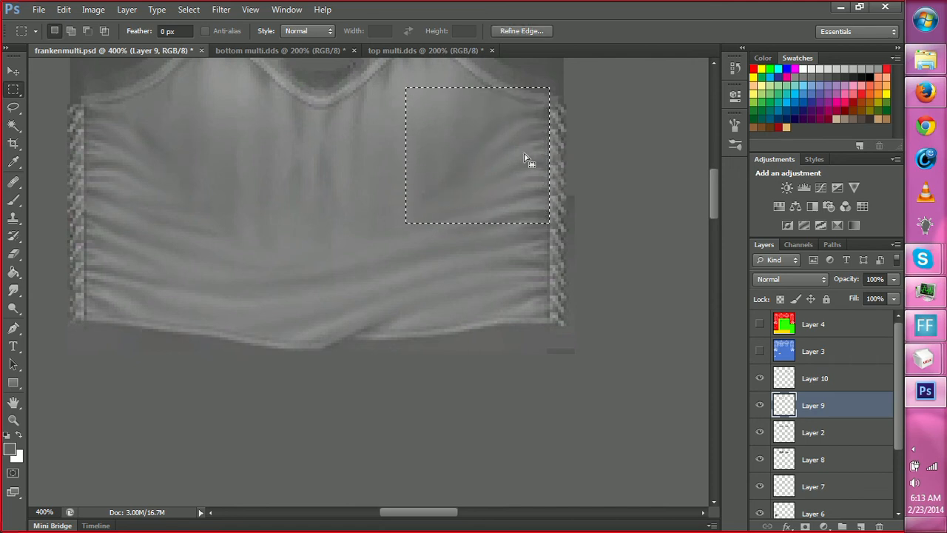
key("e")
key("r")
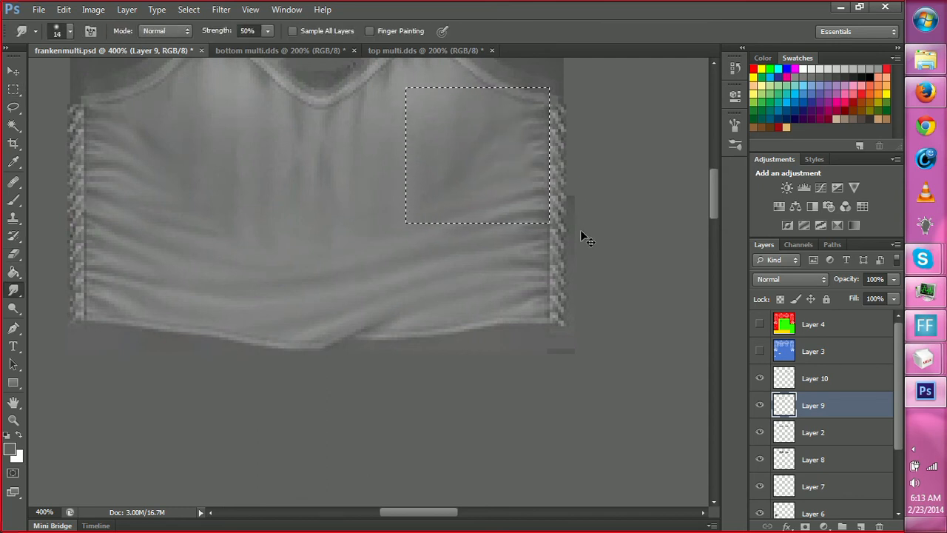
right_click(509, 171)
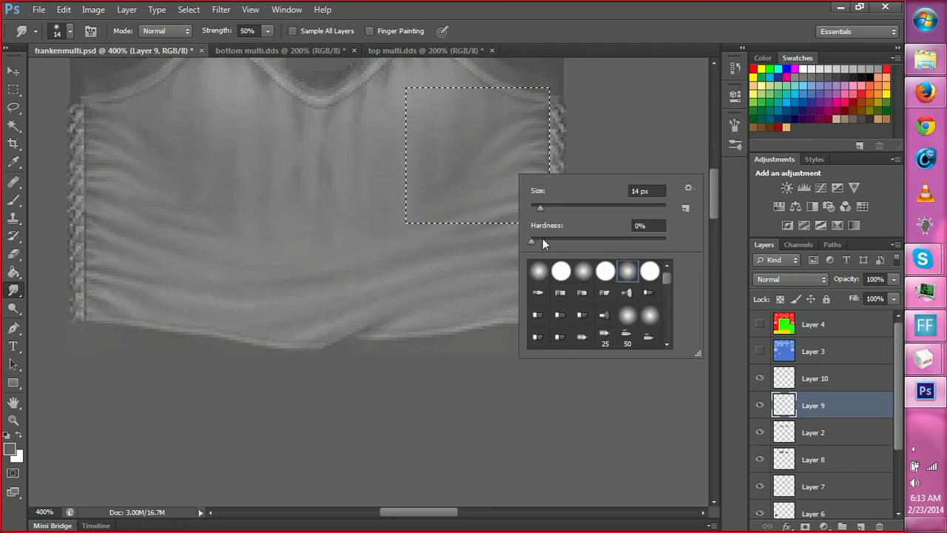
key("Escape")
Warp the selected right-side folds so they curve down toward the torso's center, and deselect them.
key("m")
right_click(506, 173)
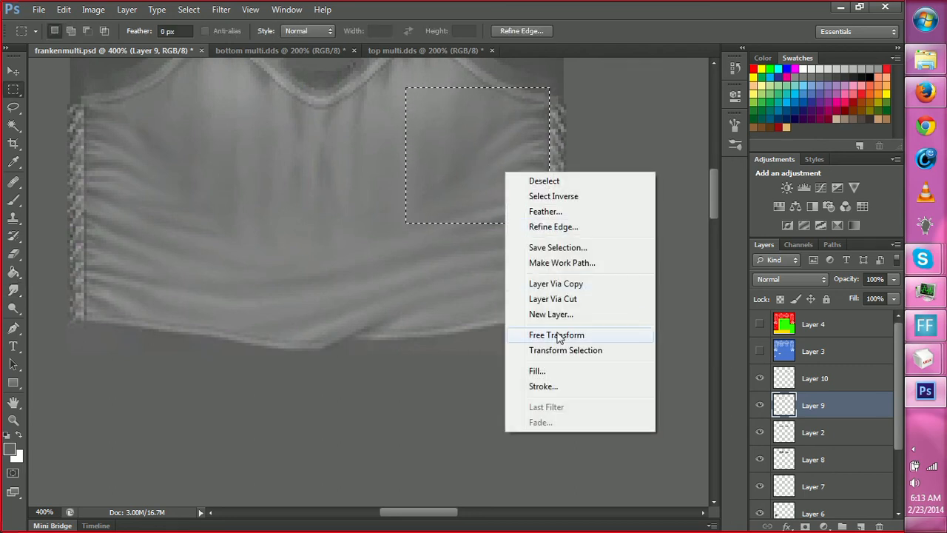
left_click(533, 335)
right_click(501, 163)
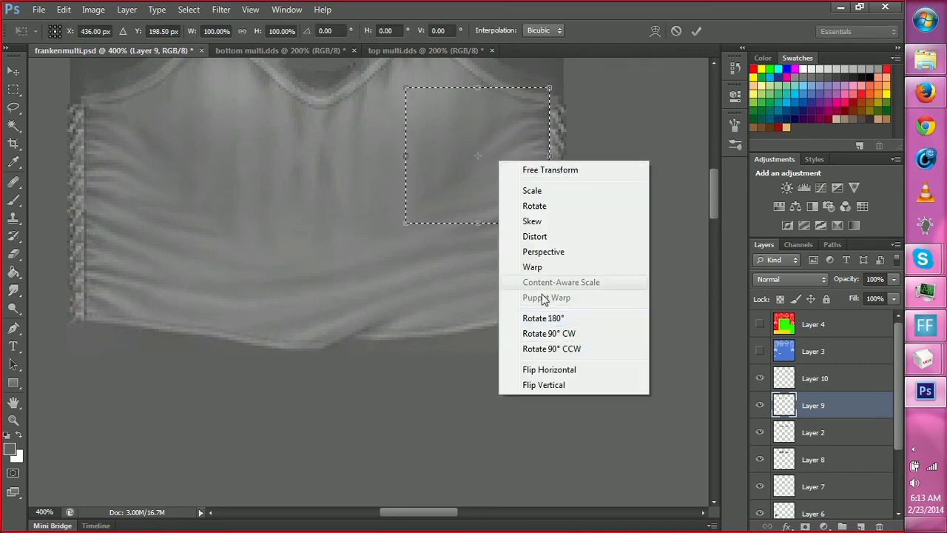
left_click(534, 267)
left_click_drag(509, 136, 502, 146)
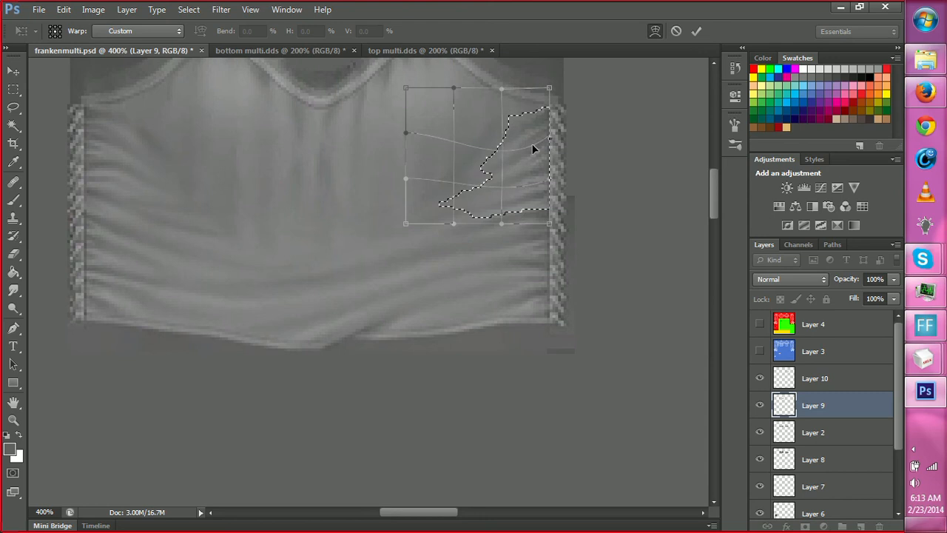
left_click(696, 31)
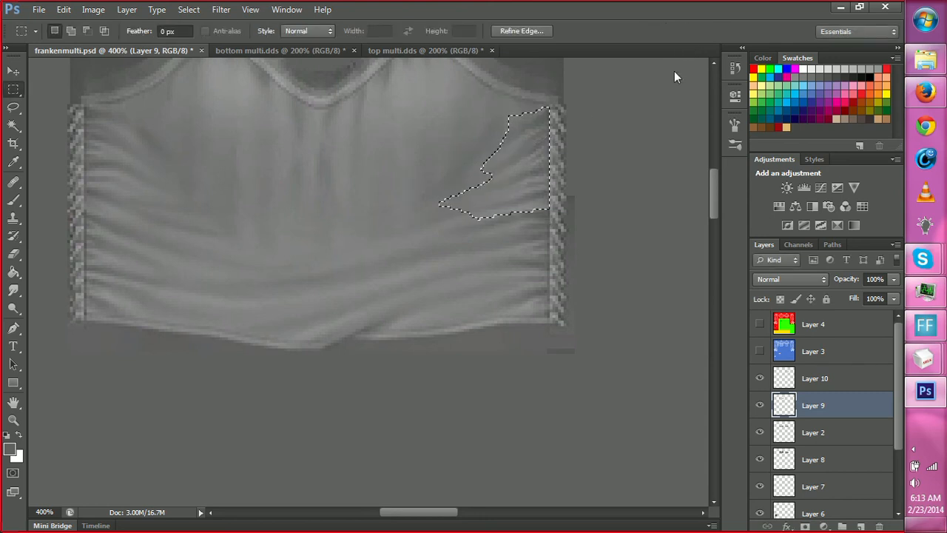
left_click(625, 197)
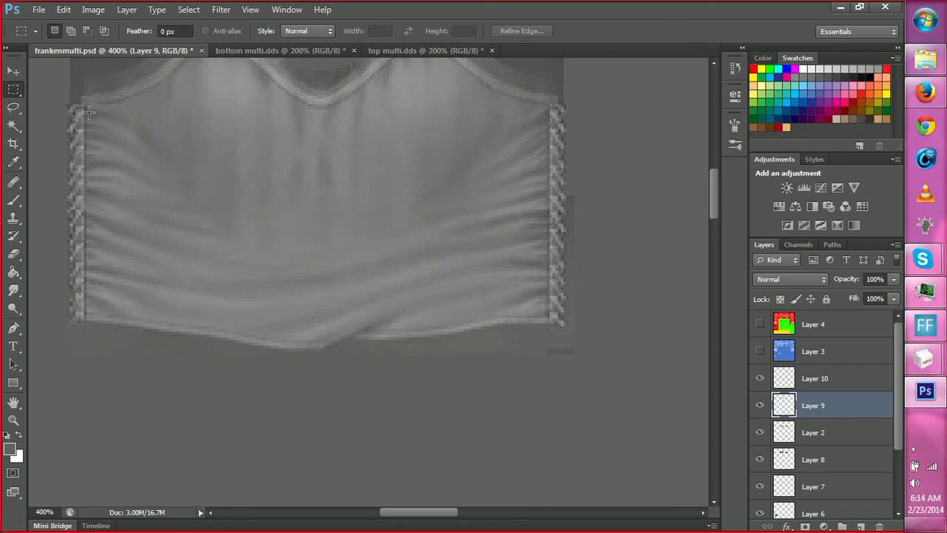
Select the upper left side folds of the front torso on Layer 9, warp them down toward the center and deselect.
left_click_drag(85, 105, 188, 213)
key("ctrl+z")
right_click(124, 153)
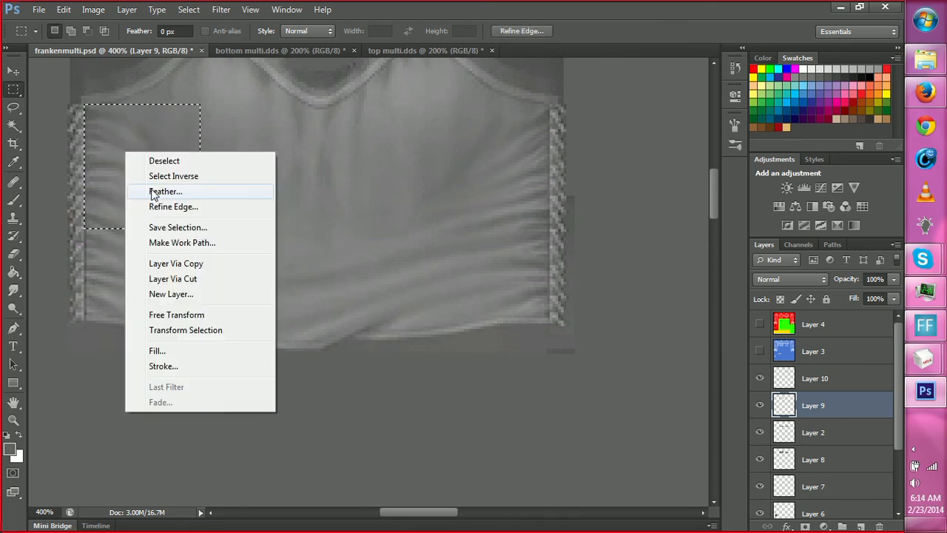
left_click(177, 314)
right_click(127, 176)
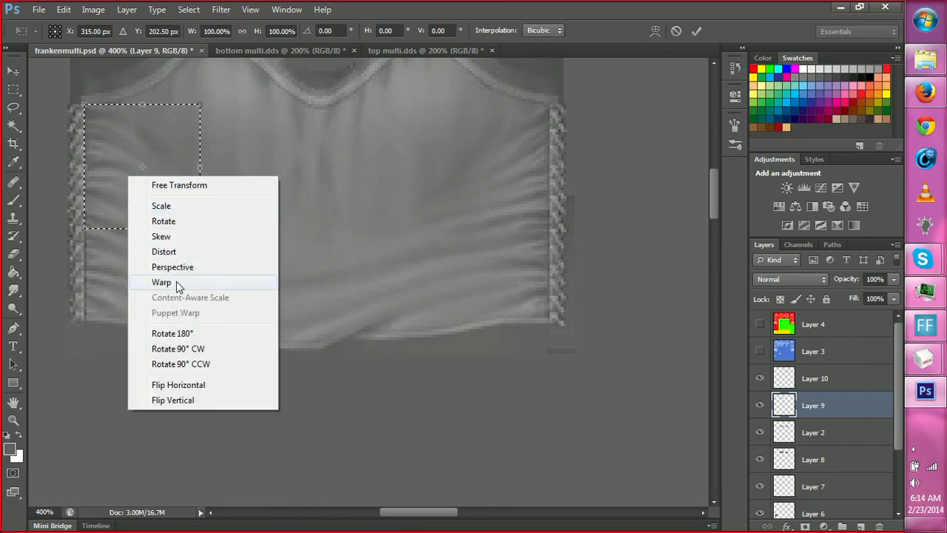
left_click(162, 282)
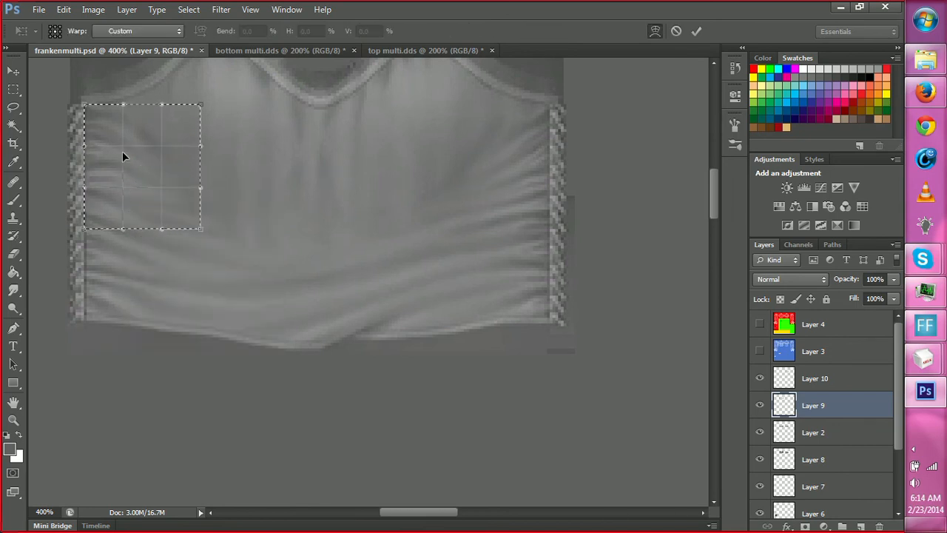
left_click_drag(117, 154, 161, 206)
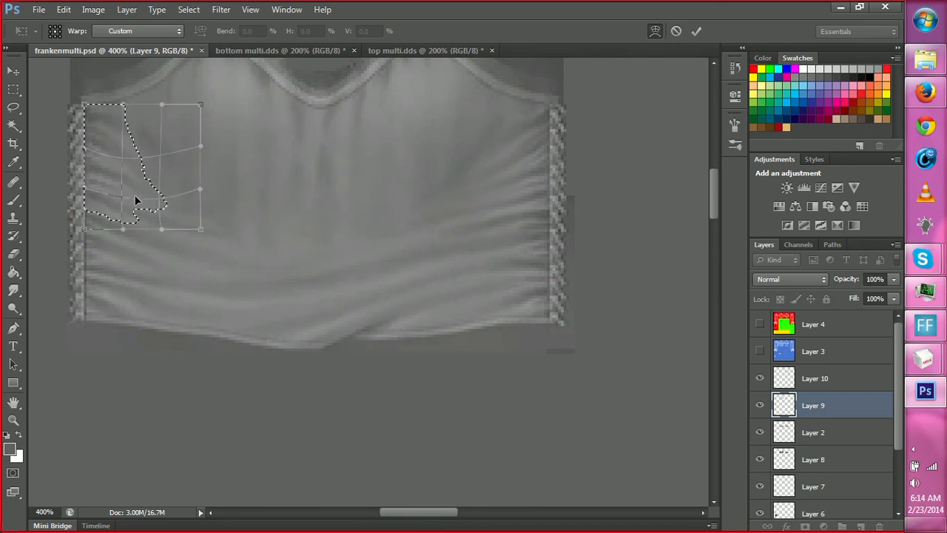
key("Return")
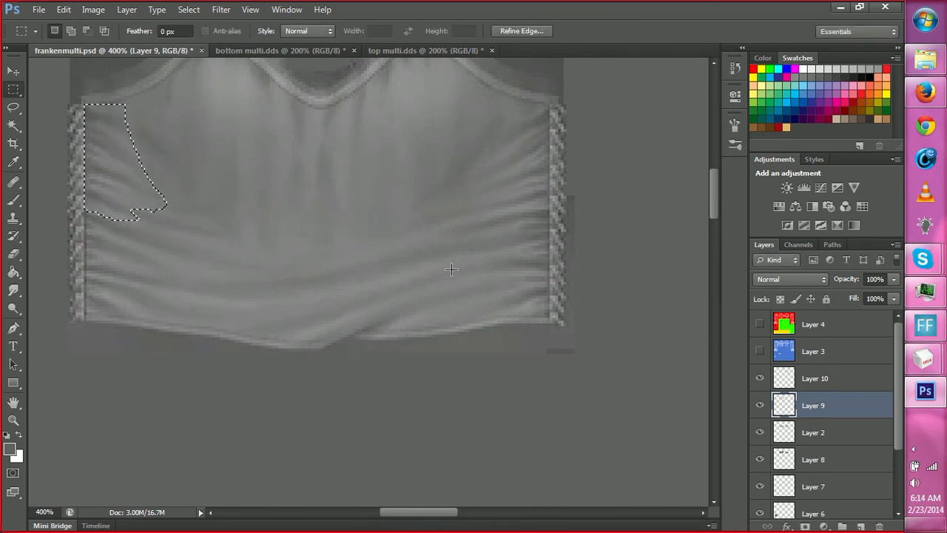
key("ctrl+d")
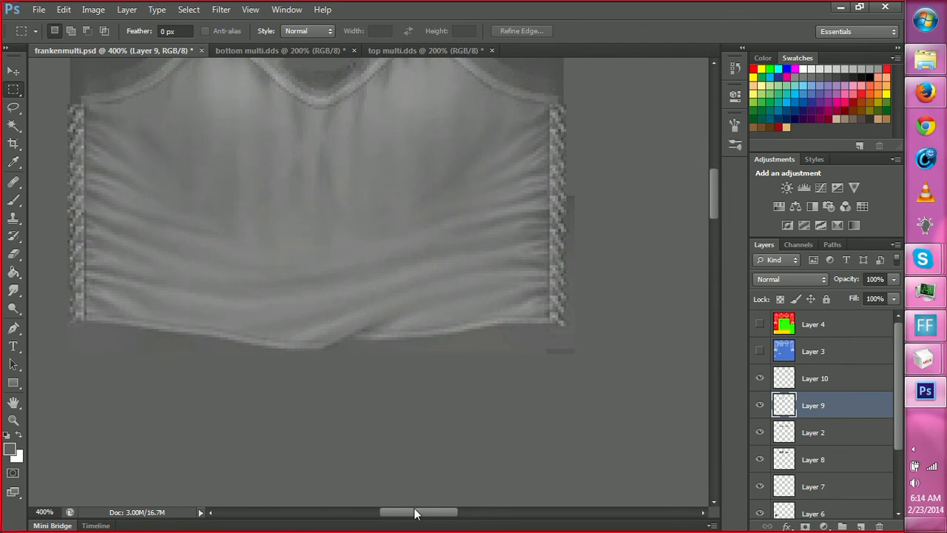
On Layer 10, select the upper right side folds of the back torso, warp them down toward the center and deselect.
left_click_drag(414, 512, 501, 484)
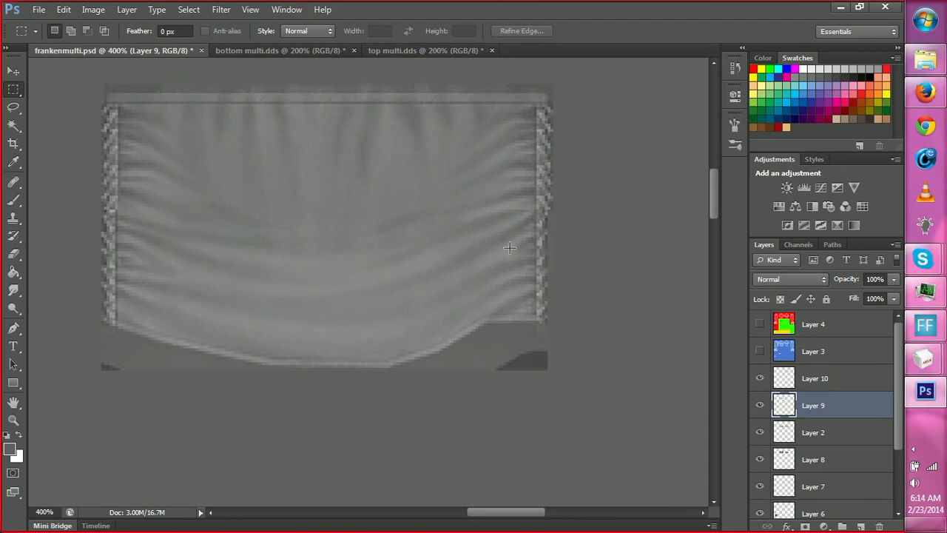
key("r")
left_click(799, 380)
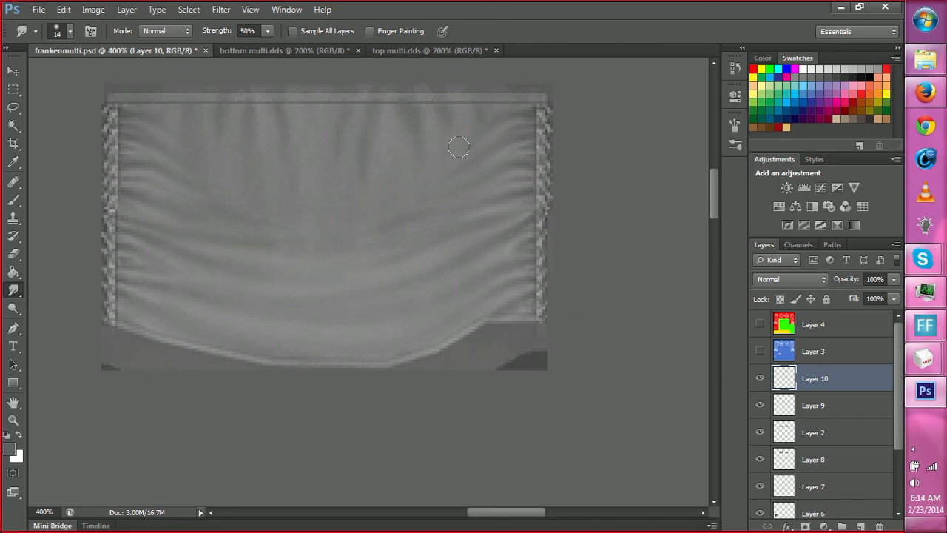
key("m")
left_click_drag(431, 105, 535, 216)
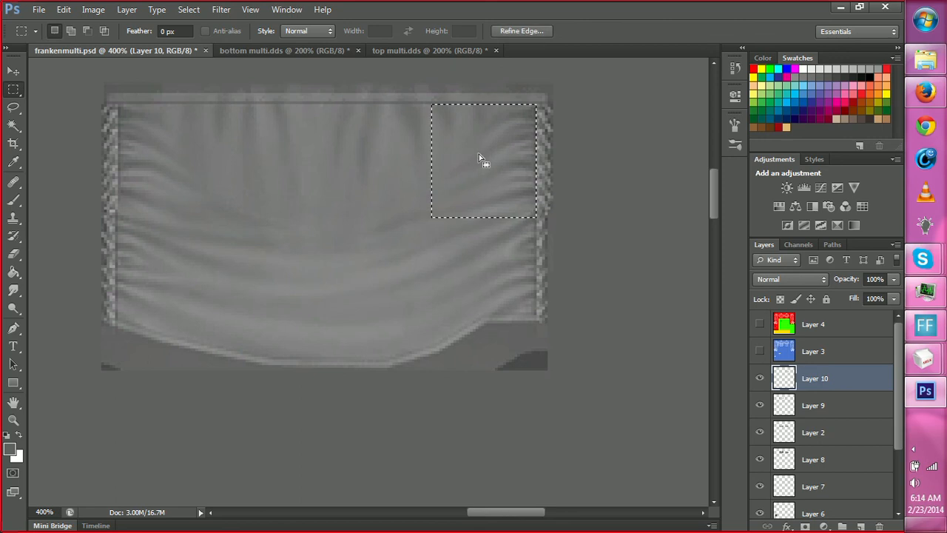
right_click(478, 162)
left_click(525, 326)
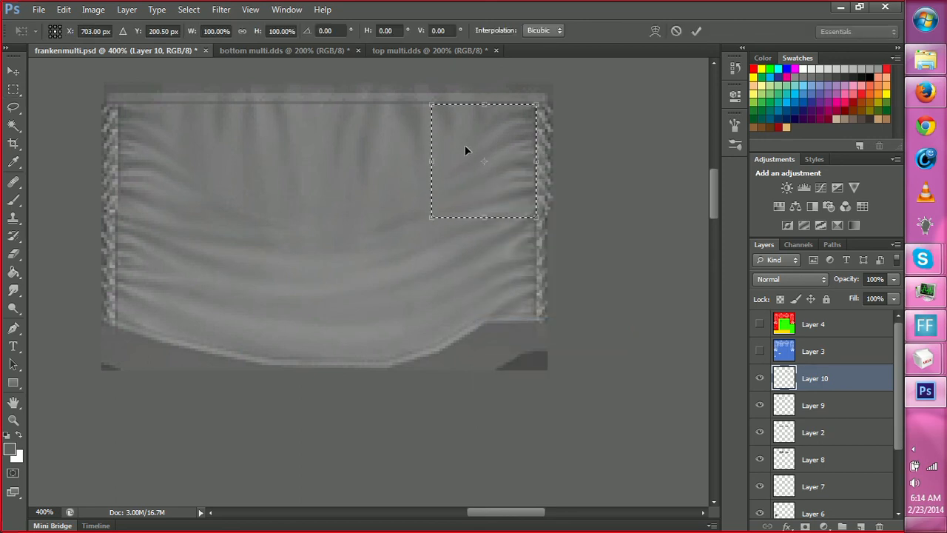
right_click(478, 162)
left_click(509, 267)
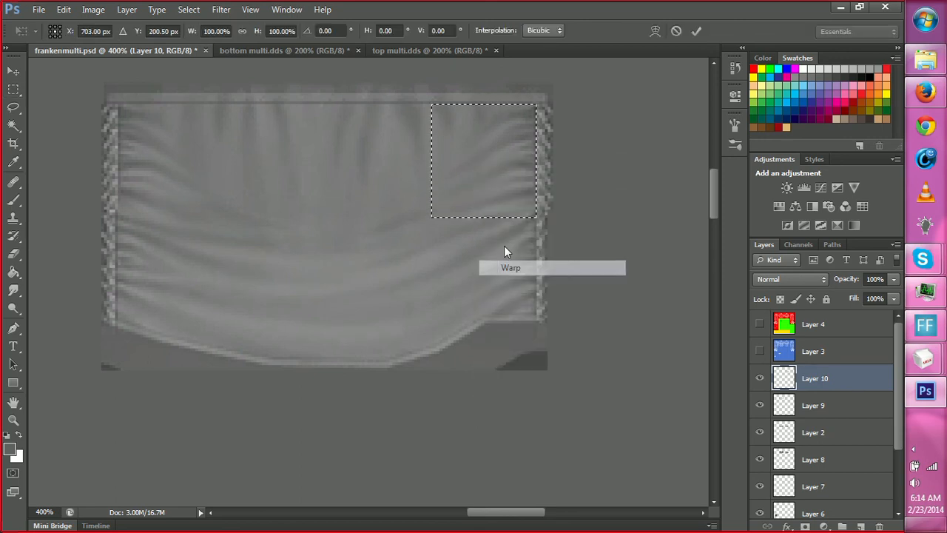
left_click_drag(505, 146, 509, 162)
left_click_drag(466, 187, 462, 194)
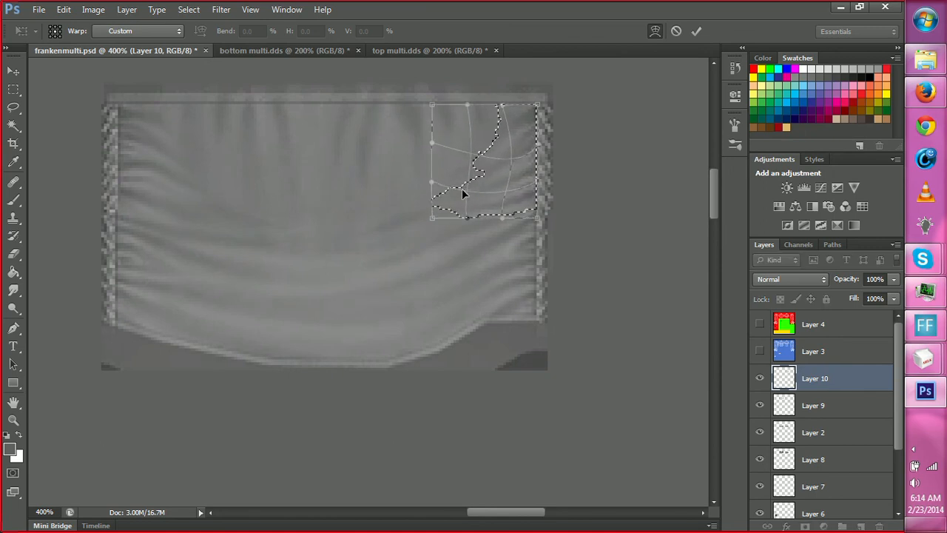
left_click(697, 31)
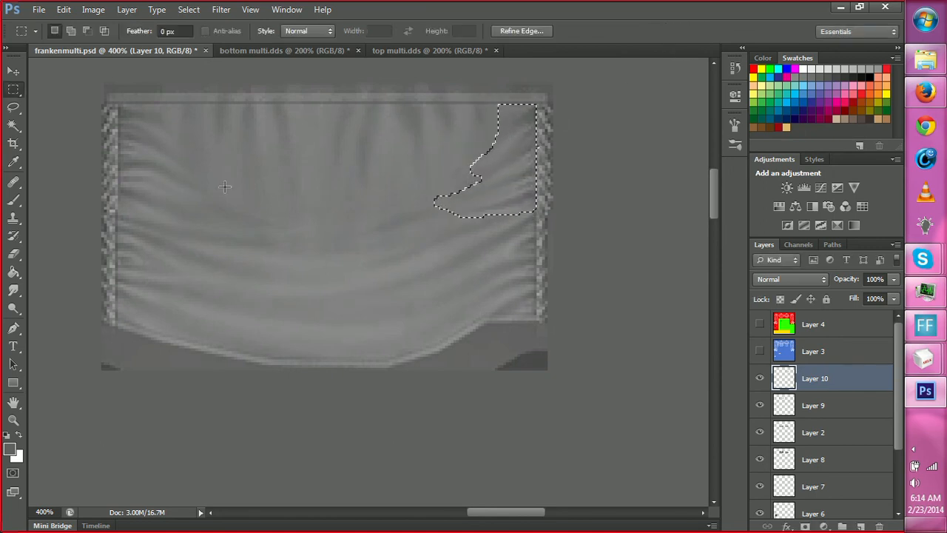
left_click(187, 170)
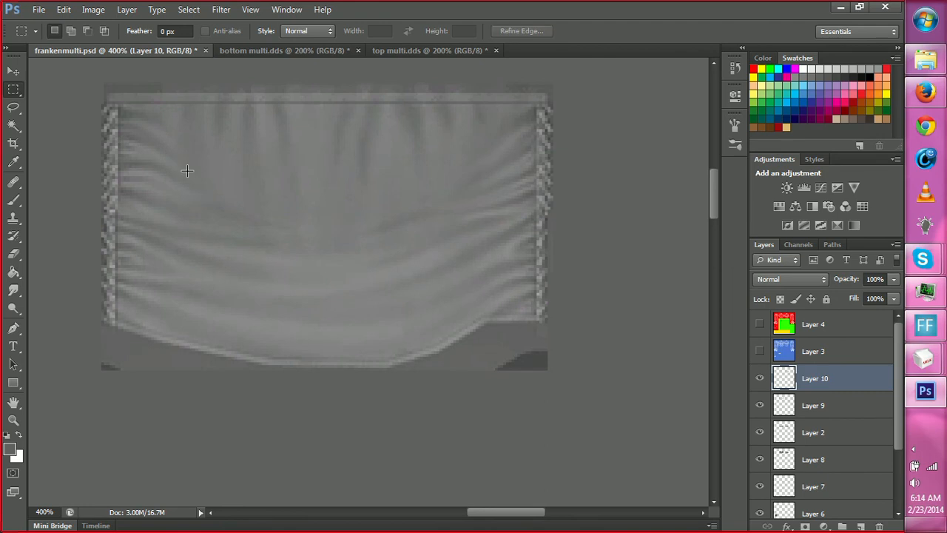
Select the upper left side folds of the back torso on Layer 10, warp them down toward the center and deselect.
left_click_drag(117, 104, 199, 197)
left_click_drag(160, 151, 164, 147)
left_click(116, 101)
left_click_drag(117, 101, 225, 236)
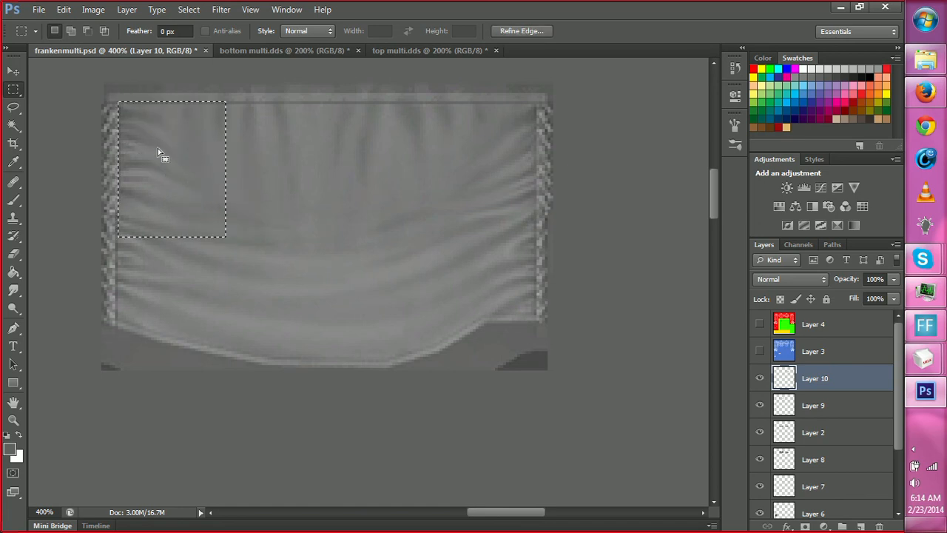
right_click(163, 158)
left_click(208, 325)
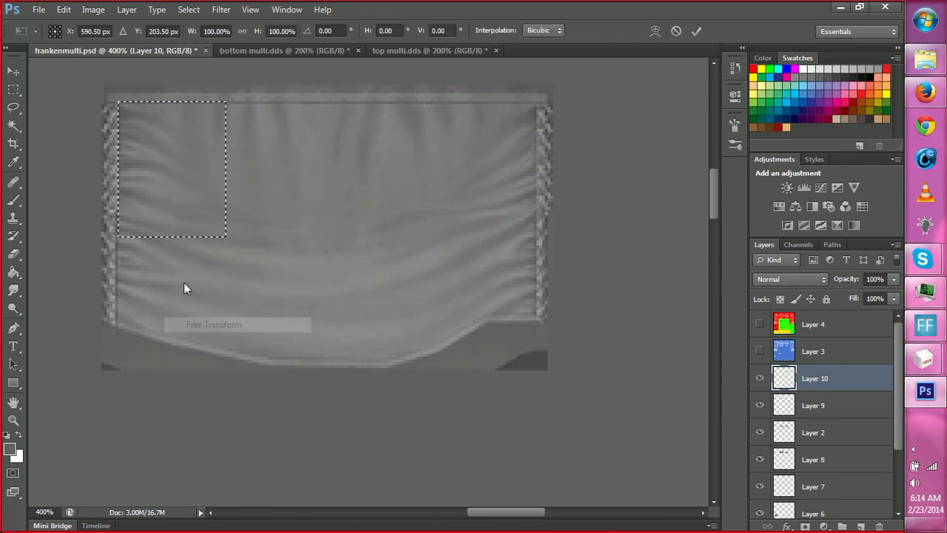
right_click(168, 180)
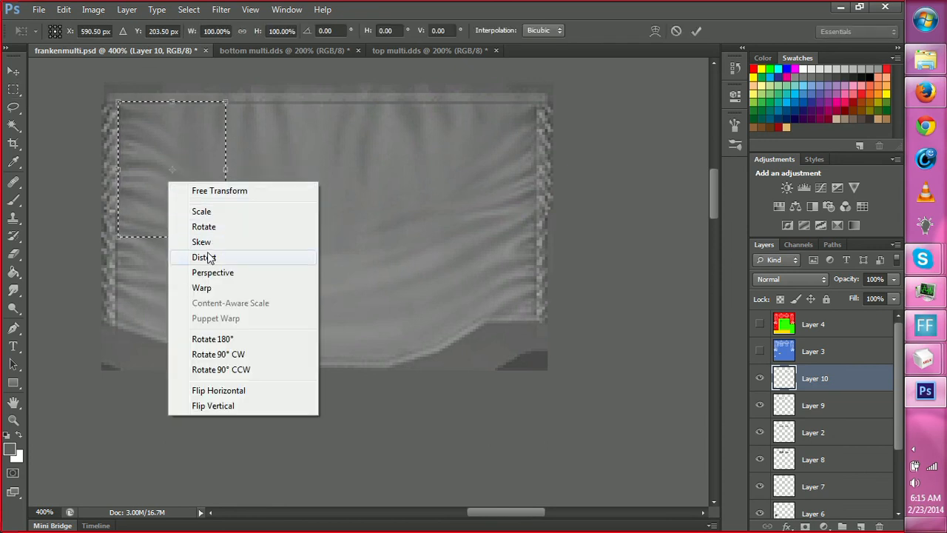
left_click(202, 287)
left_click_drag(151, 143, 197, 198)
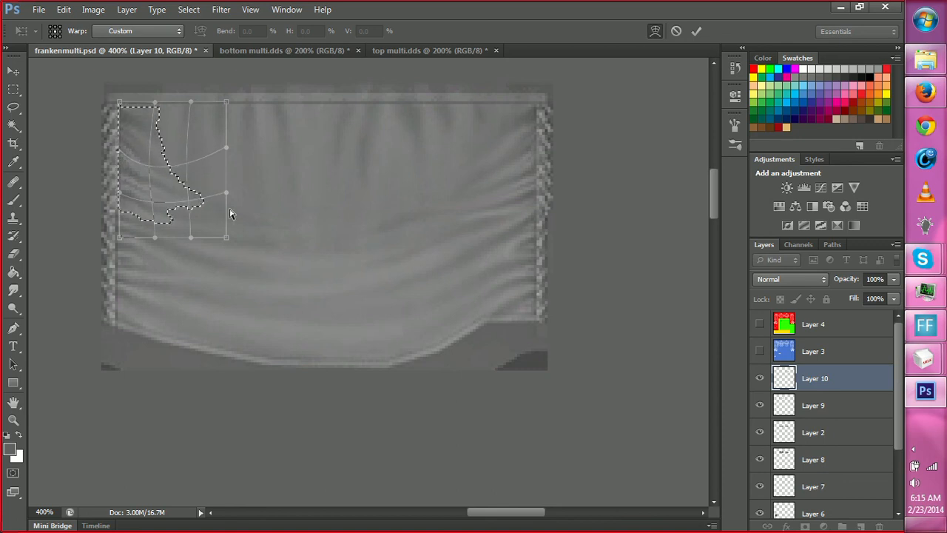
key("Return")
key("m")
key("ctrl+d")
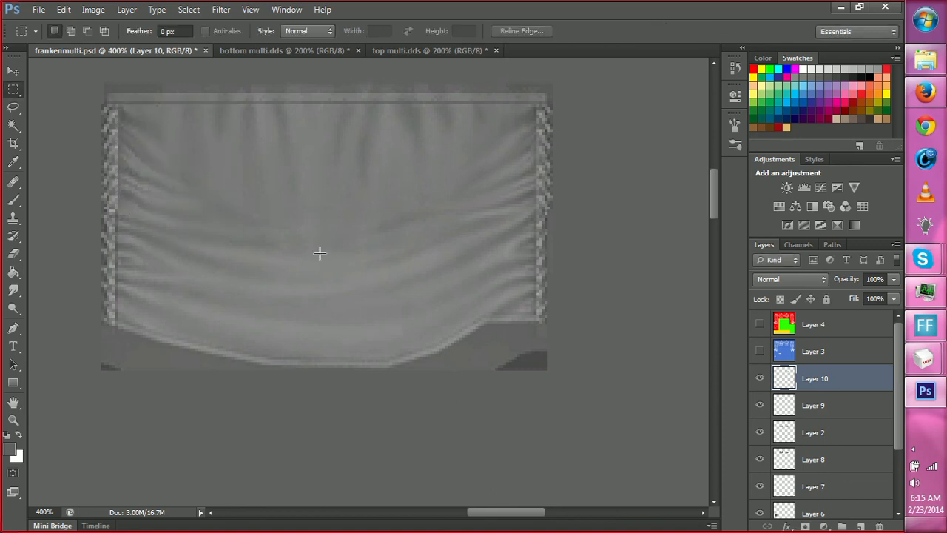
Smudge the back torso's folds on Layer 10 at 50% strength with Sample All Layers enabled.
key("z")
left_click(349, 305, "alt")
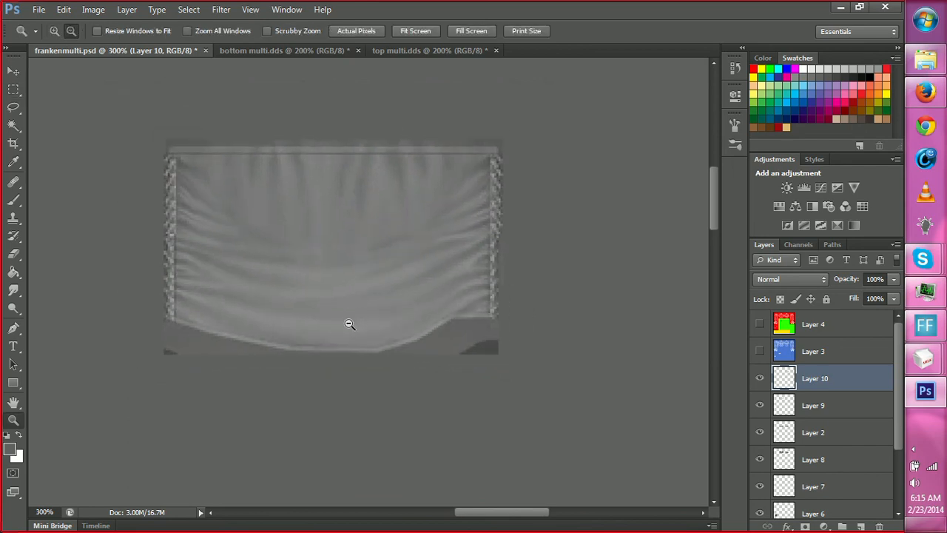
left_click(348, 324, "alt")
left_click(356, 338, "alt")
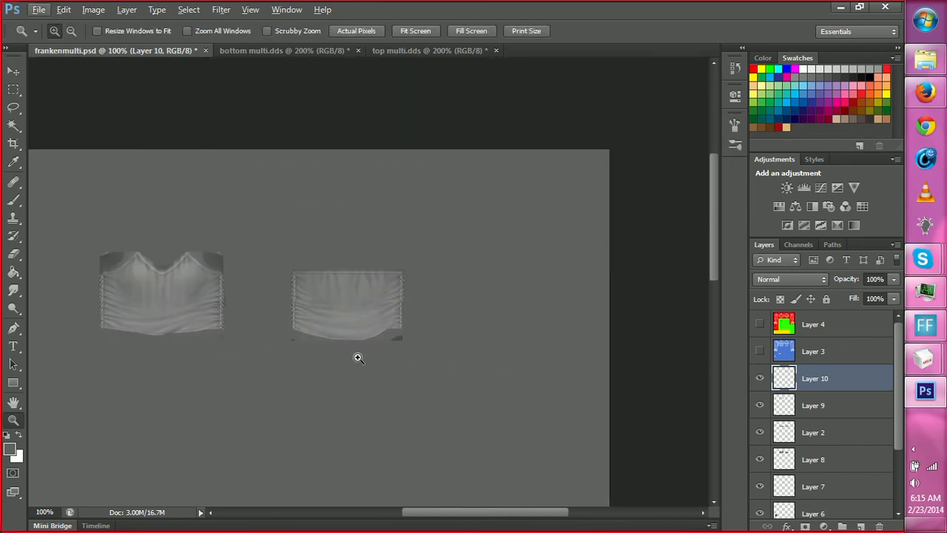
left_click(360, 350)
left_click(270, 247)
left_click(239, 214)
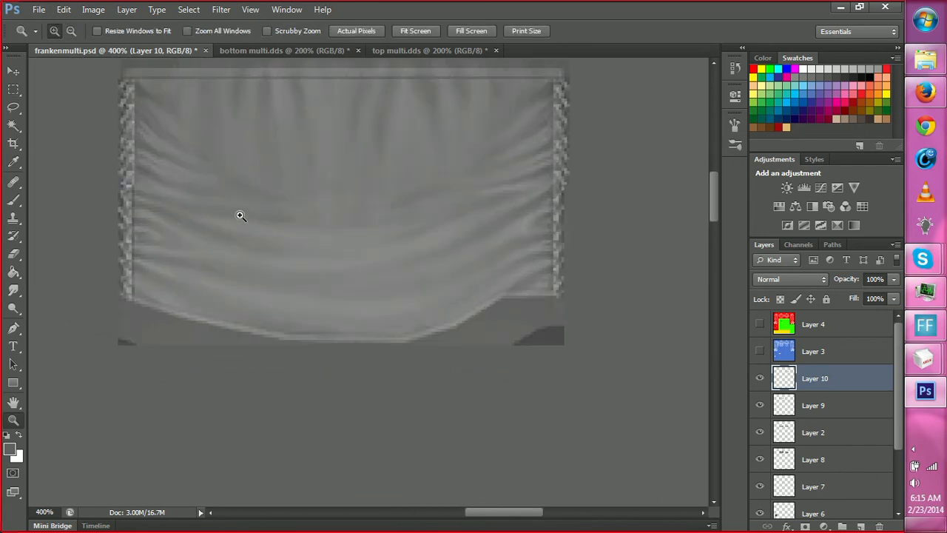
left_click(257, 161)
key("r")
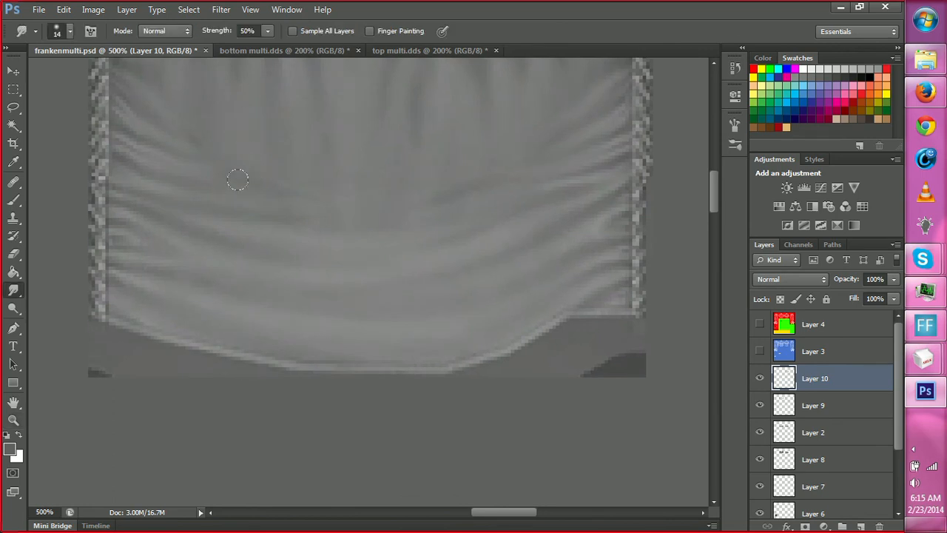
key("space")
left_click_drag(357, 228, 374, 275)
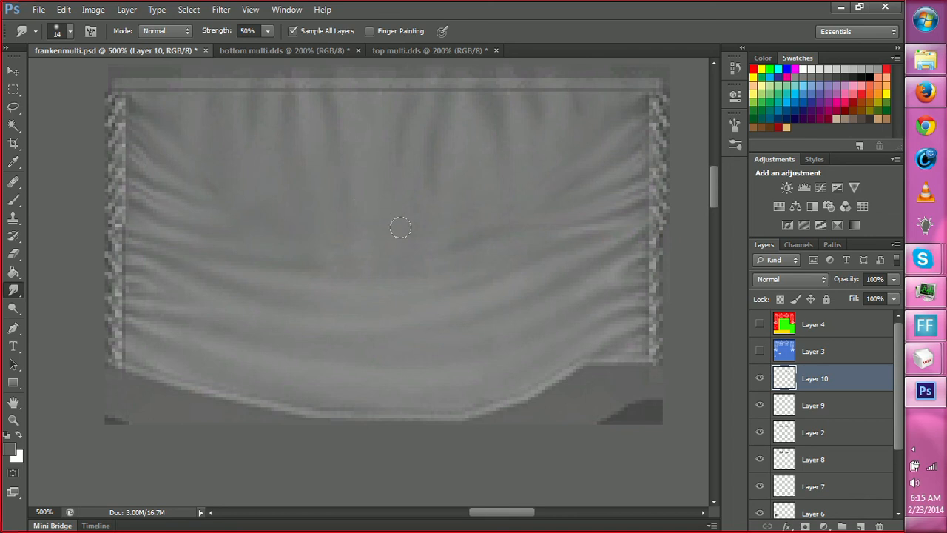
Paint dark fold shading just right of the back torso's center on Layer 10 and blend it with the Smudge tool.
key("b")
key("b")
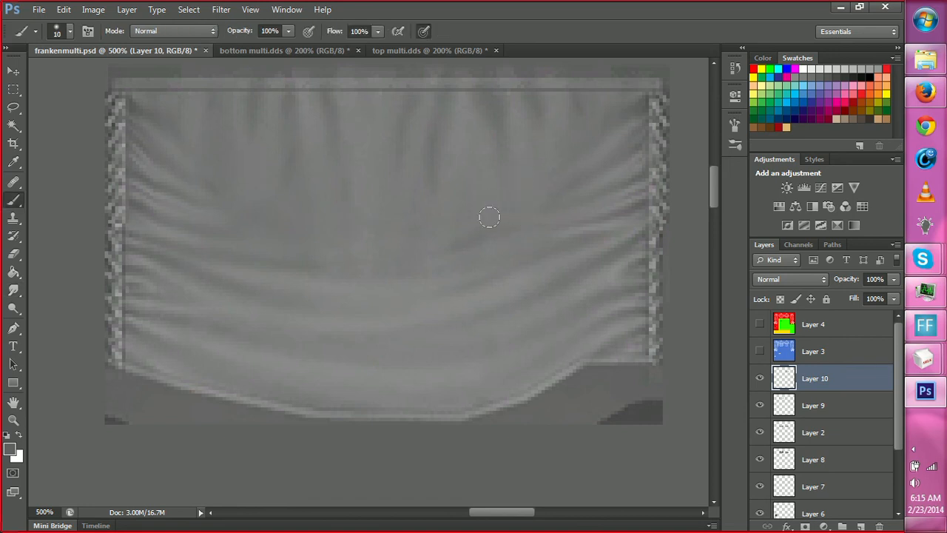
key("r")
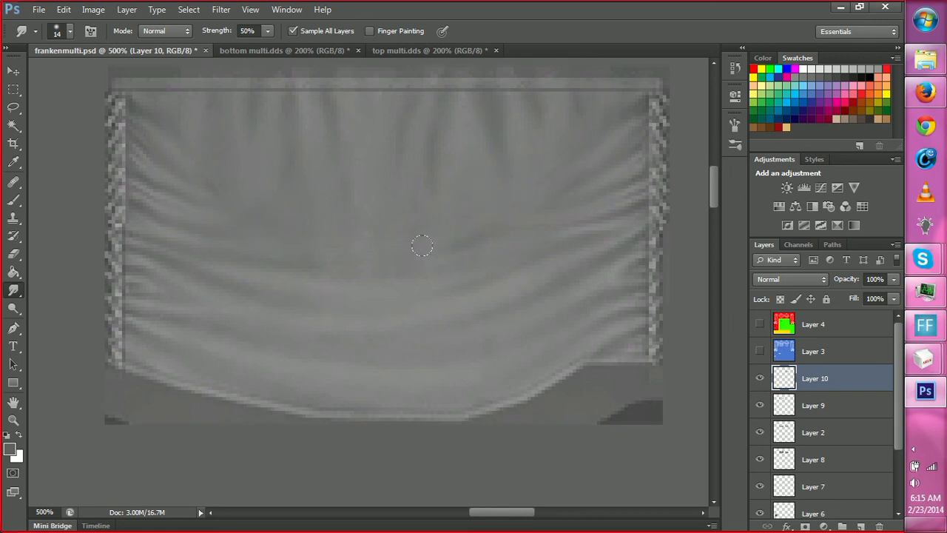
key("b")
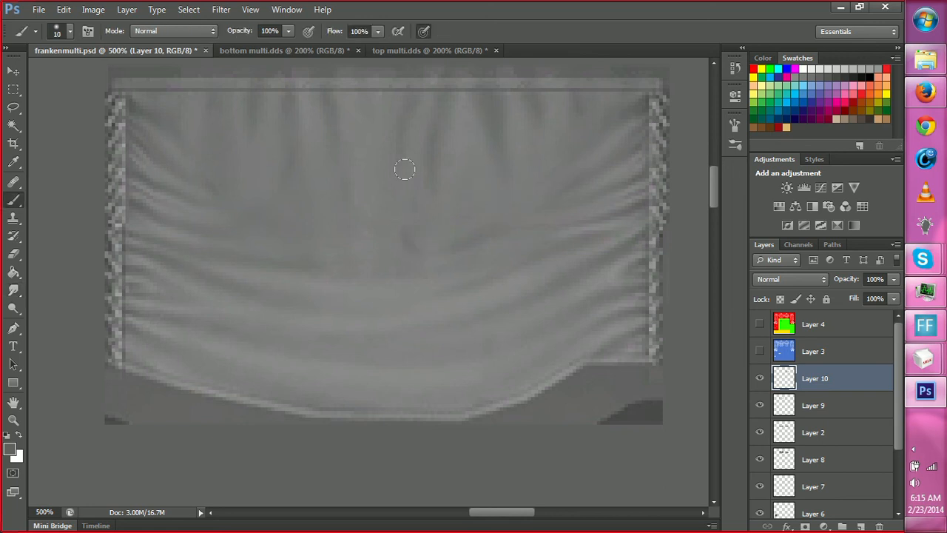
key("r")
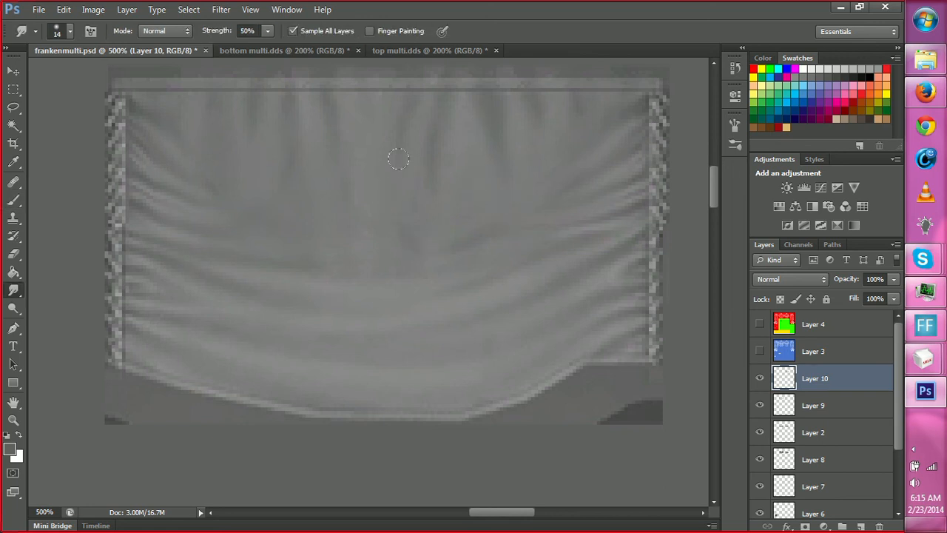
Add dark shading at the lower end of the fold left of the back torso's center and smudge it smooth.
key("h")
left_click_drag(353, 293, 375, 296)
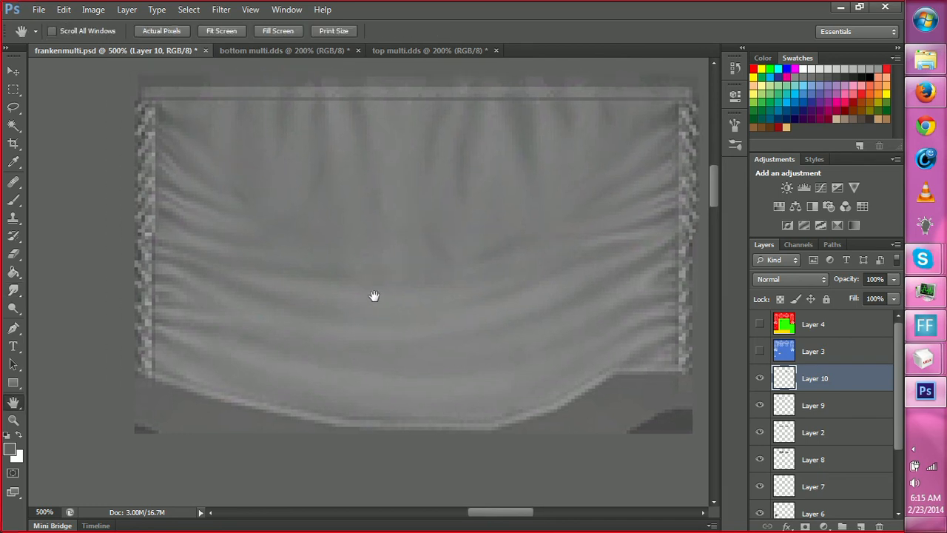
key("b")
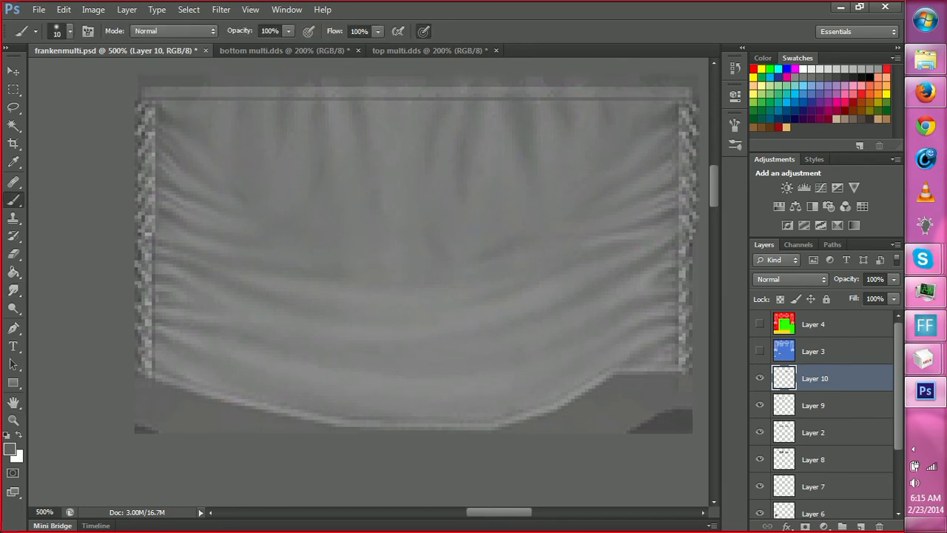
key("r")
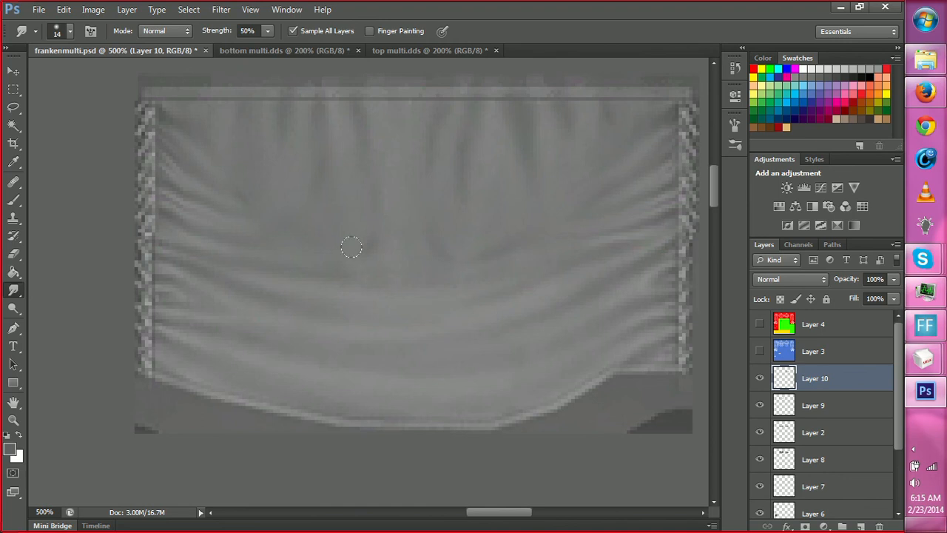
On the front torso, paint a dark fold where the left vertical and side folds meet, and smudge it into the fabric.
key("h")
left_click_drag(389, 317, 446, 304)
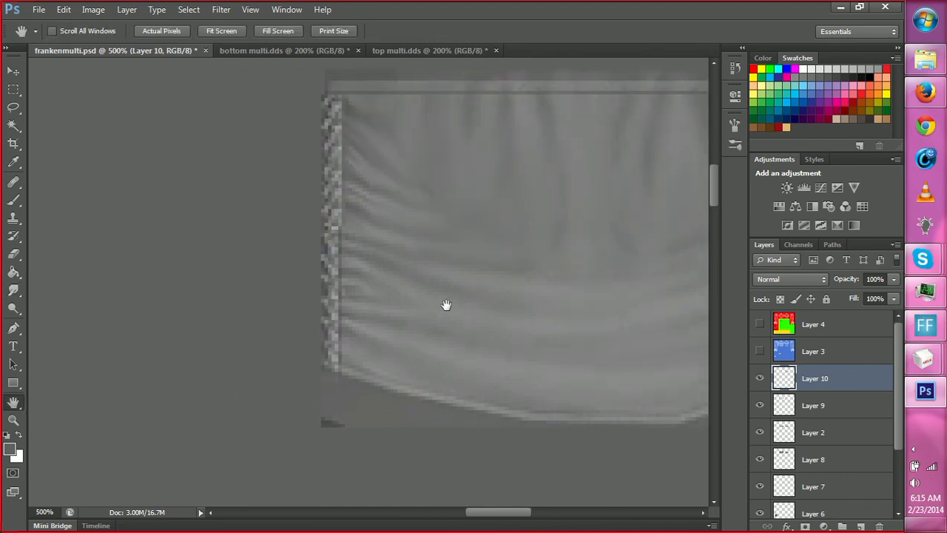
mouse_move(322, 362)
left_mouse_down()
mouse_move(443, 309)
mouse_move(467, 328)
left_mouse_up()
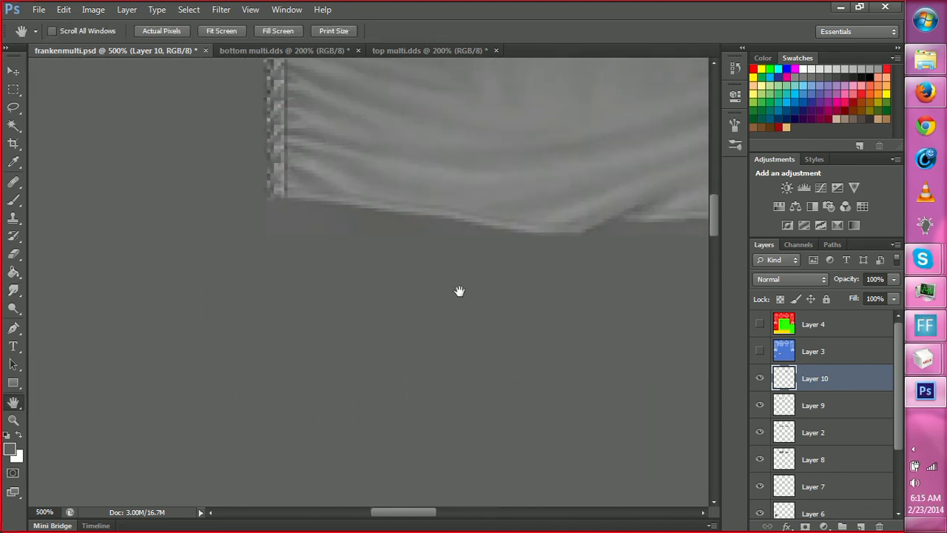
left_click_drag(341, 233, 418, 321)
left_click_drag(570, 155, 468, 277)
left_click_drag(457, 316, 256, 337)
left_click_drag(400, 319, 387, 274)
key("r")
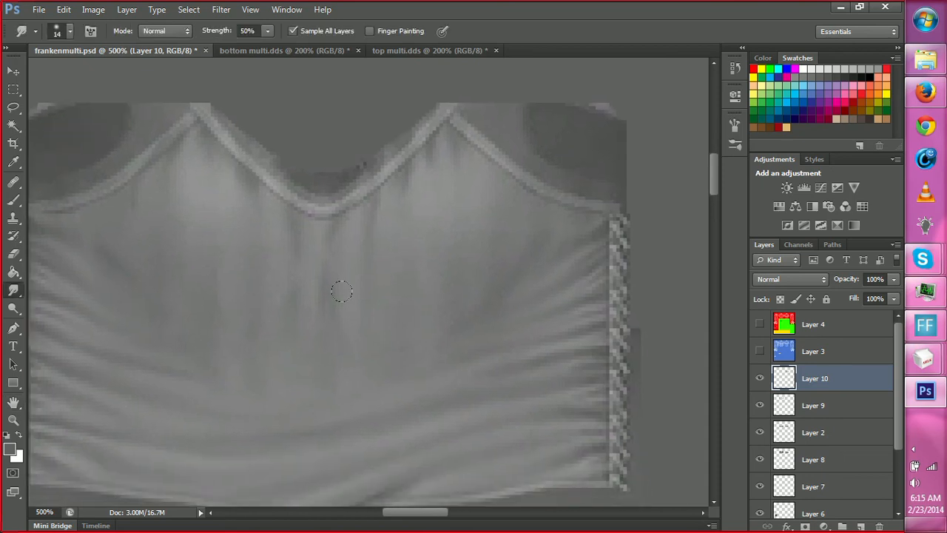
key("space")
key("space")
left_click_drag(329, 298, 338, 270)
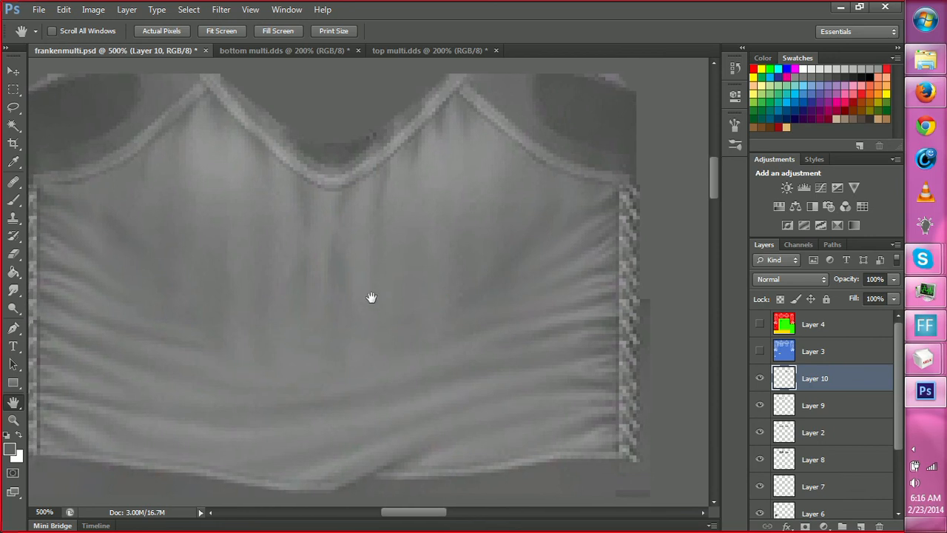
left_click_drag(372, 298, 368, 271)
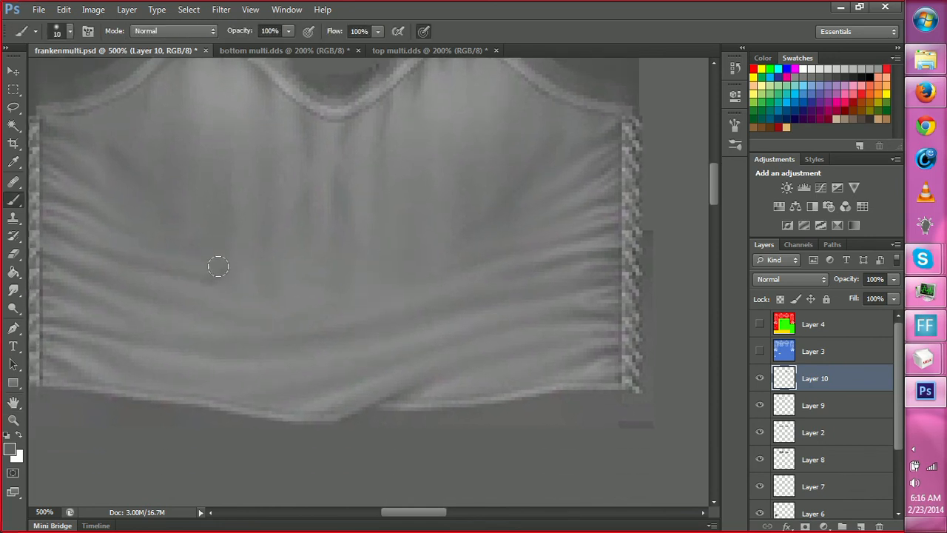
key("r")
key("b")
left_click_drag(229, 250, 222, 264)
key("r")
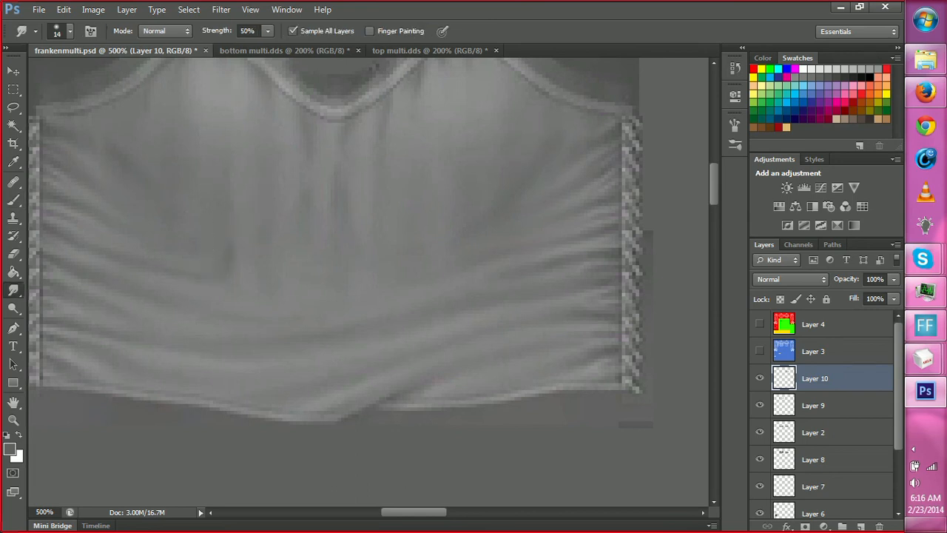
Paint darker shading at the lower end of the front torso's center folds and in the crease below, blending with the Smudge tool.
key("b")
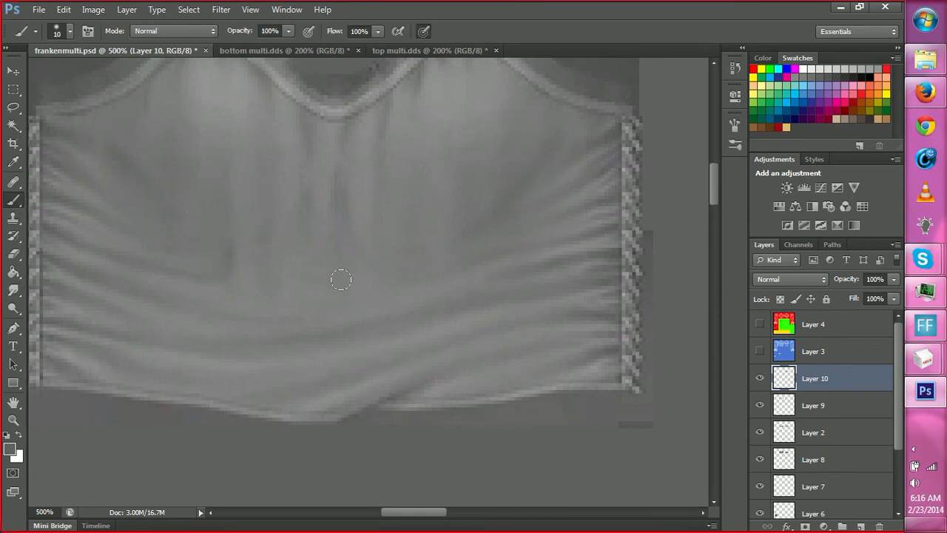
key("r")
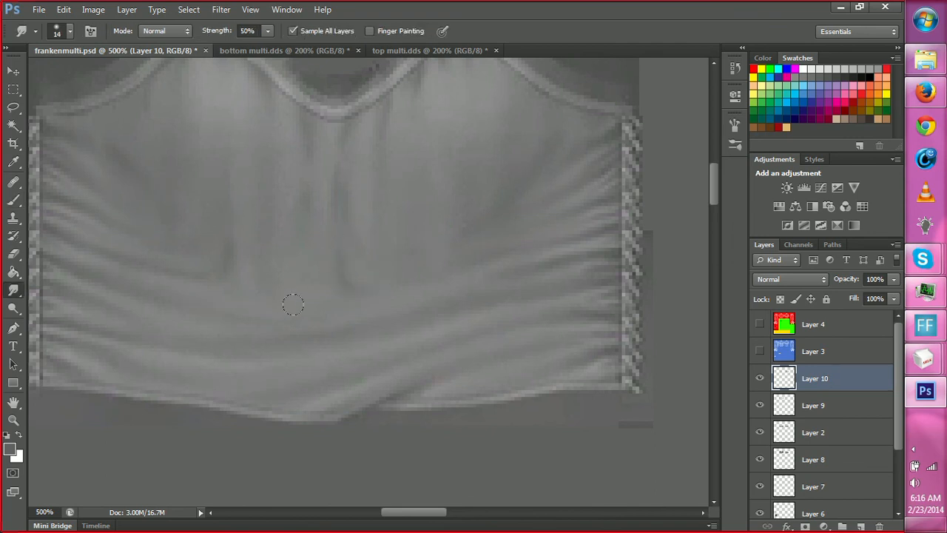
key("b")
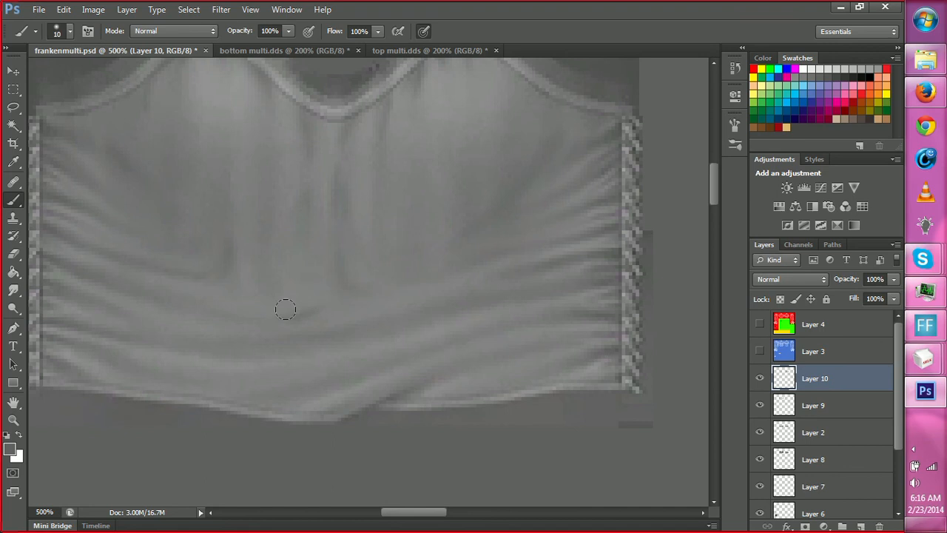
key("r")
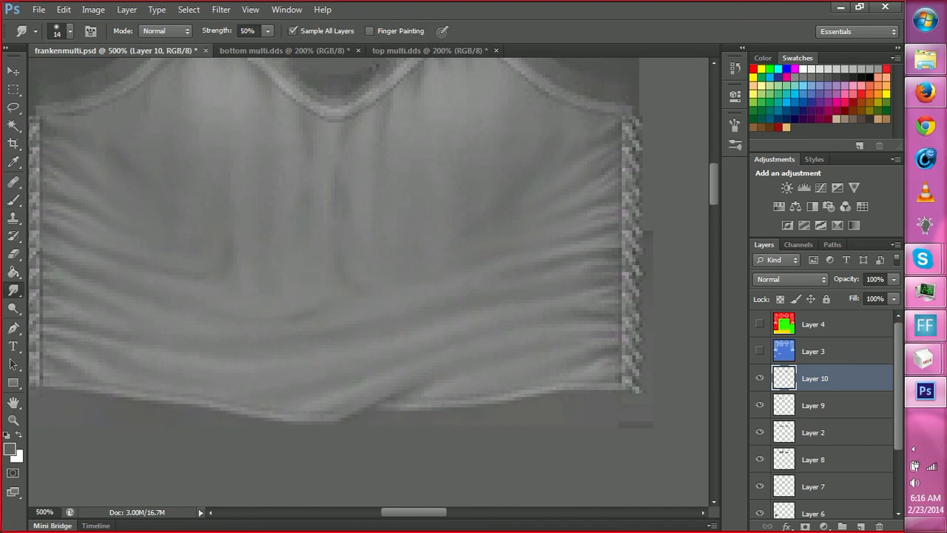
Paint a small curved dark fold at the lower end of the front torso's right vertical fold and blend it with the Smudge tool.
key("b")
key("r")
key("b")
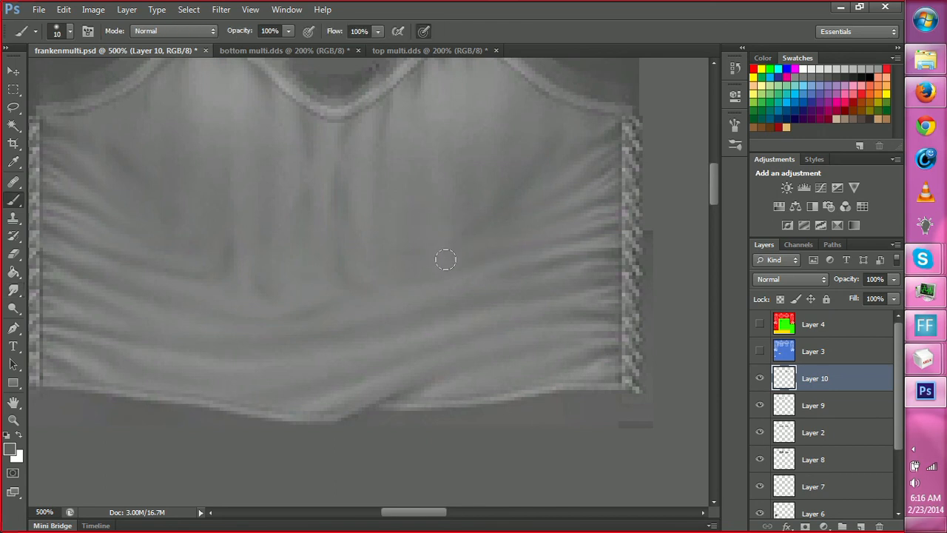
key("r")
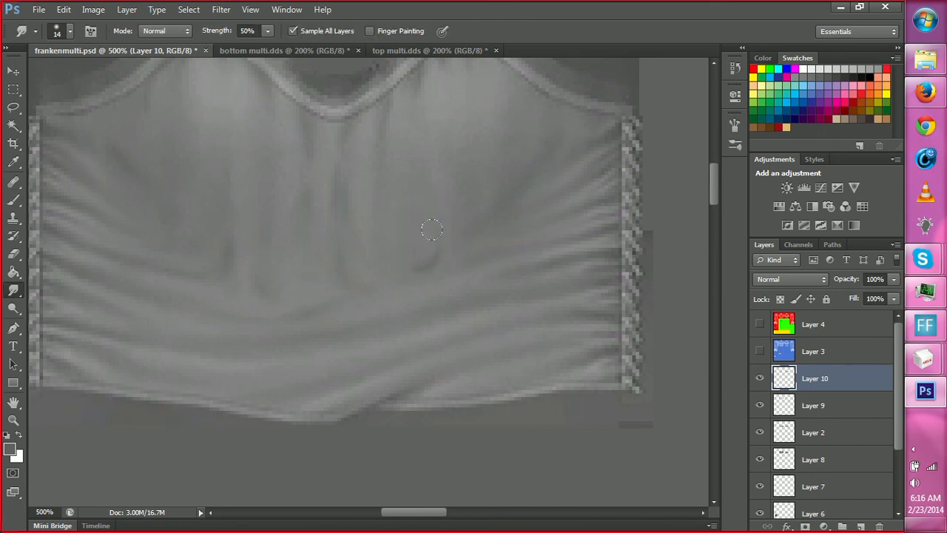
Add dark fold shading on the front torso's left side above the side folds, smudge it smooth, and save frankenmulti.psd.
key("b")
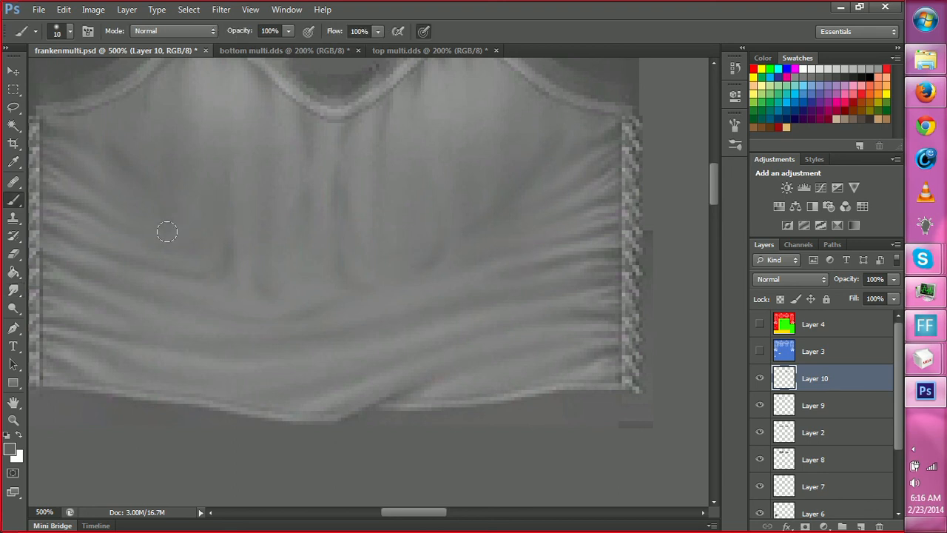
key("r")
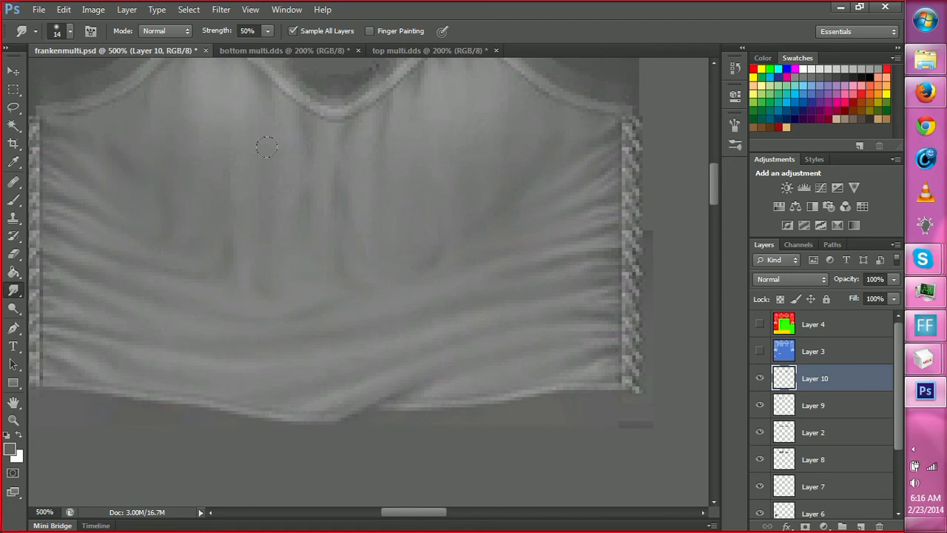
key("ctrl+s")
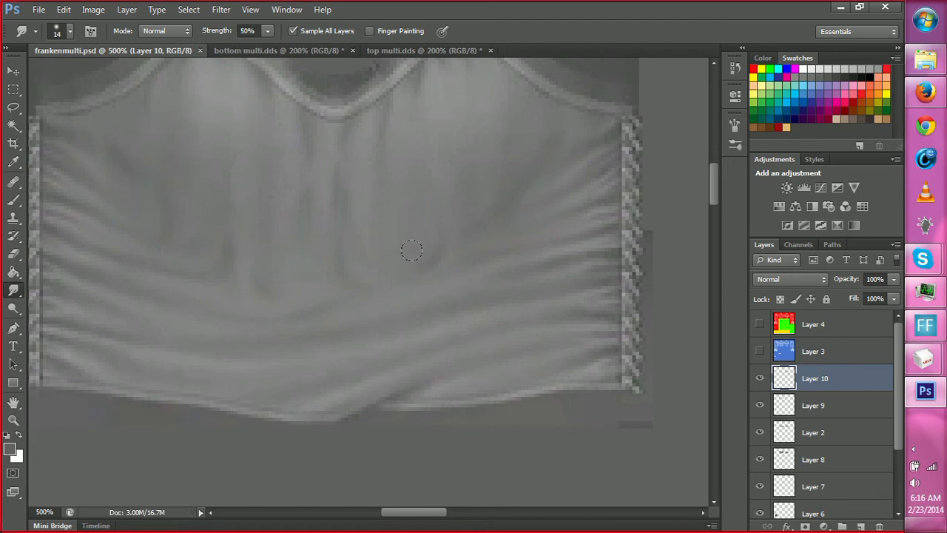
Switch to MilkShape 3D and reload the saved frankenmulti.psd as the texture of Material02.
mouse_move(934, 363)
left_click(831, 328)
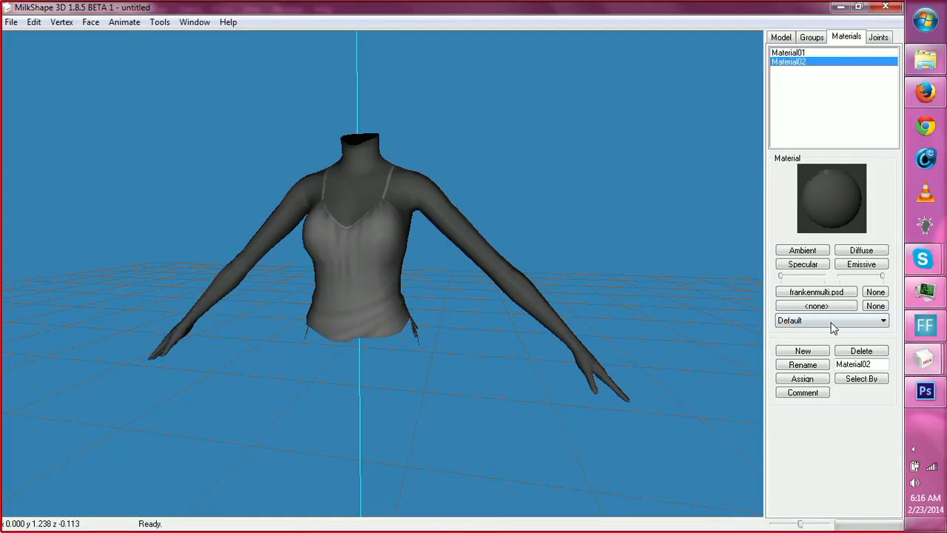
left_click(817, 293)
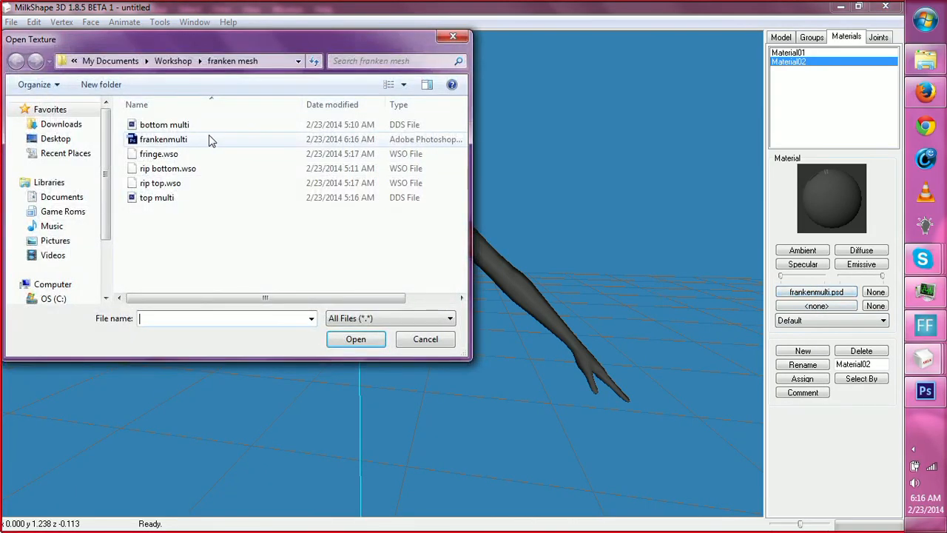
left_click(210, 140)
left_click(344, 339)
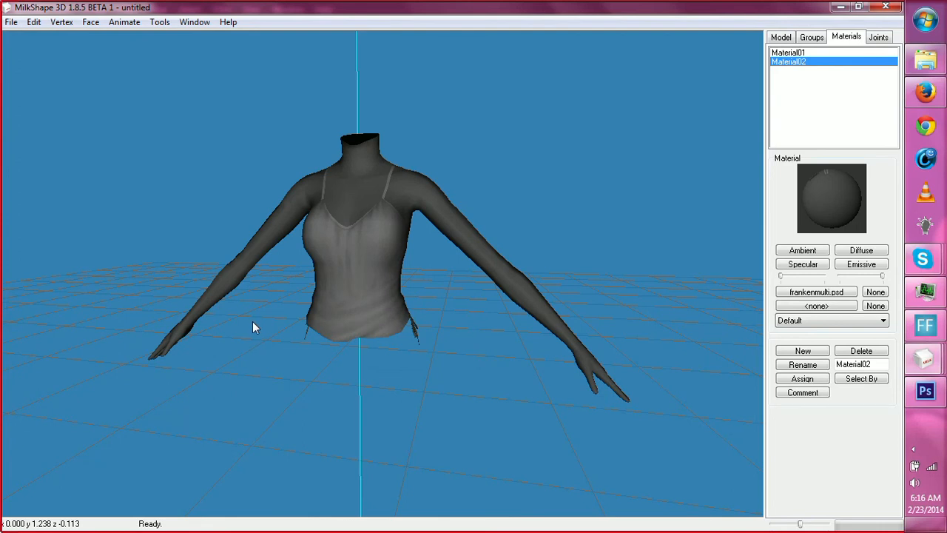
Examine the updated fold shading and seams around the textured top from the front, sides and back.
left_click_drag(253, 328, 121, 319)
left_click_drag(309, 324, 106, 326)
left_click_drag(355, 333, 398, 244)
left_click_drag(503, 298, 529, 307)
left_click_drag(370, 330, 566, 329)
left_click_drag(478, 308, 481, 407, "shift")
left_click_drag(426, 292, 500, 370, "shift")
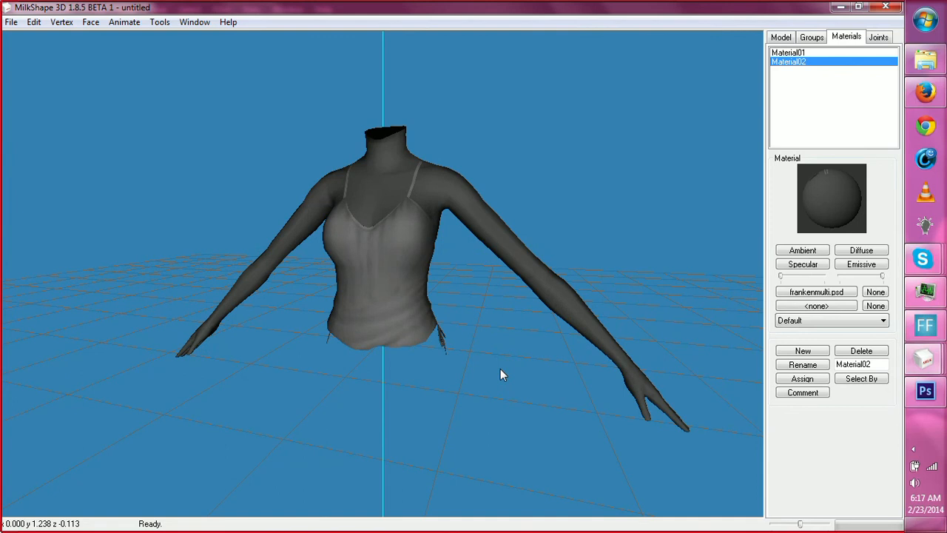